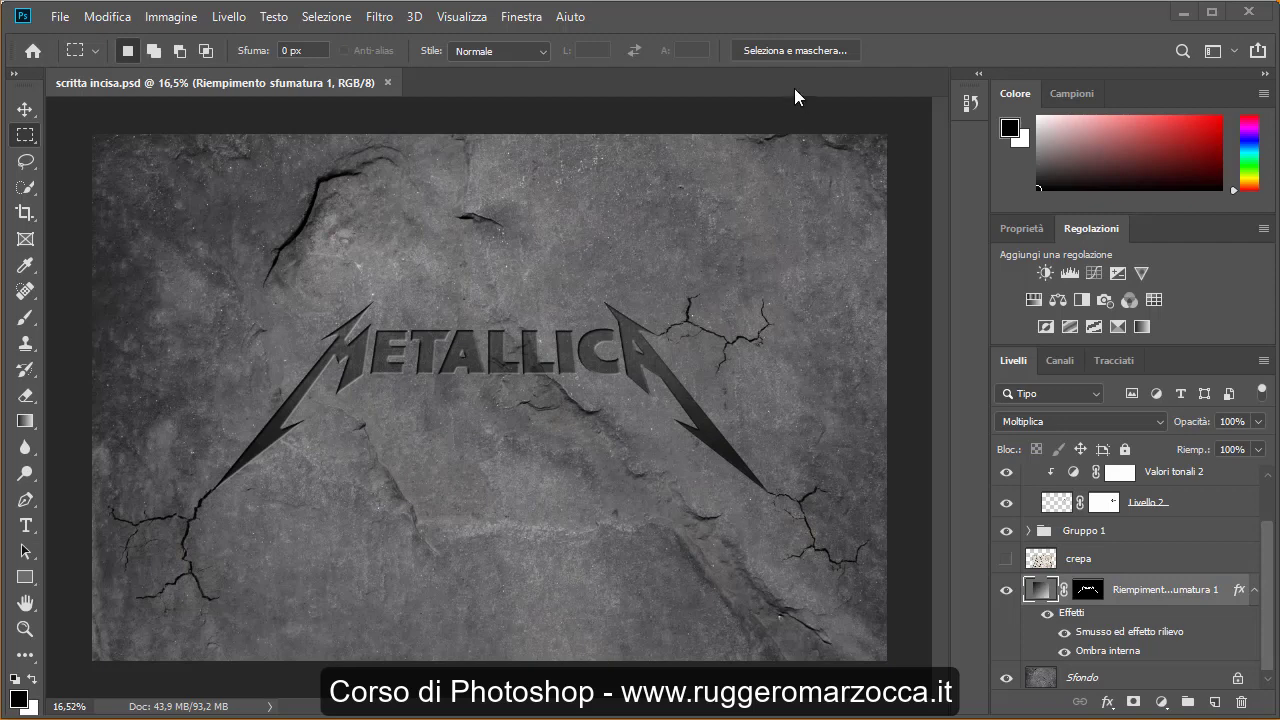
Restore the Photoshop window to a smaller size so the browser behind it is reachable
left_click_drag(755, 16, 765, 116)
Browse the 'texture metal' and 'texture stone' Google image results in Chrome
left_click(1030, 28)
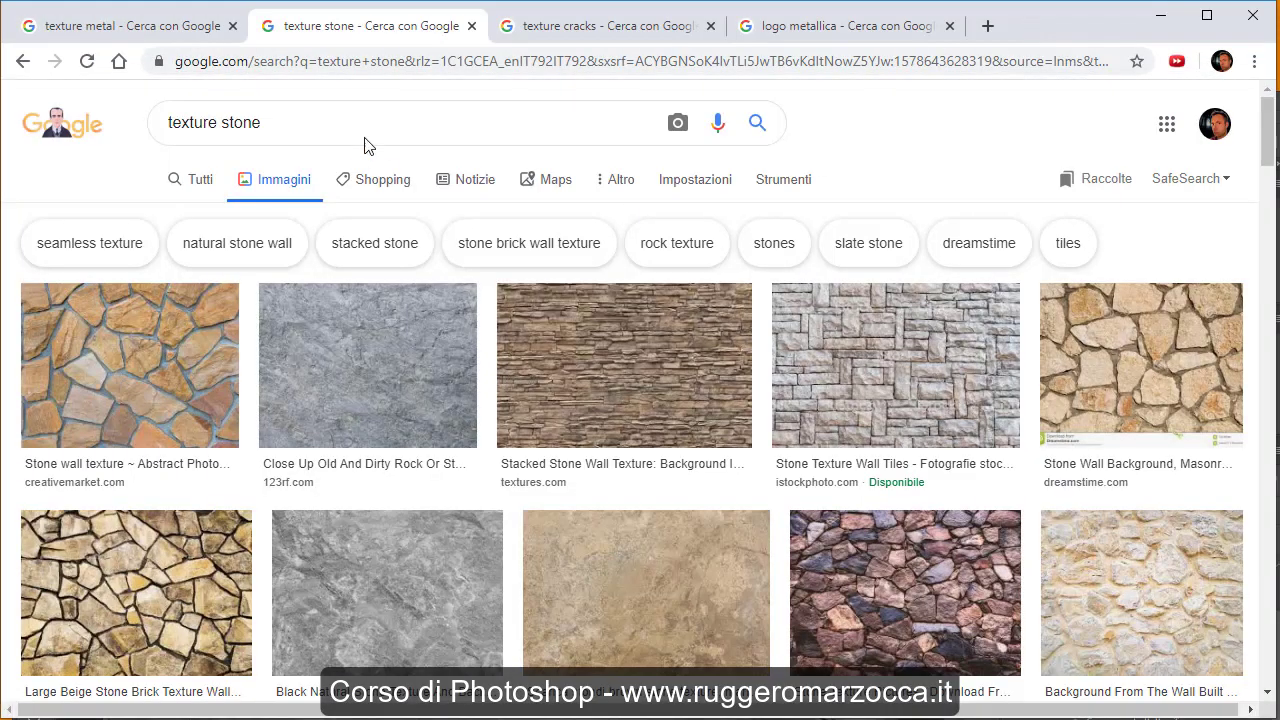
left_click(144, 30)
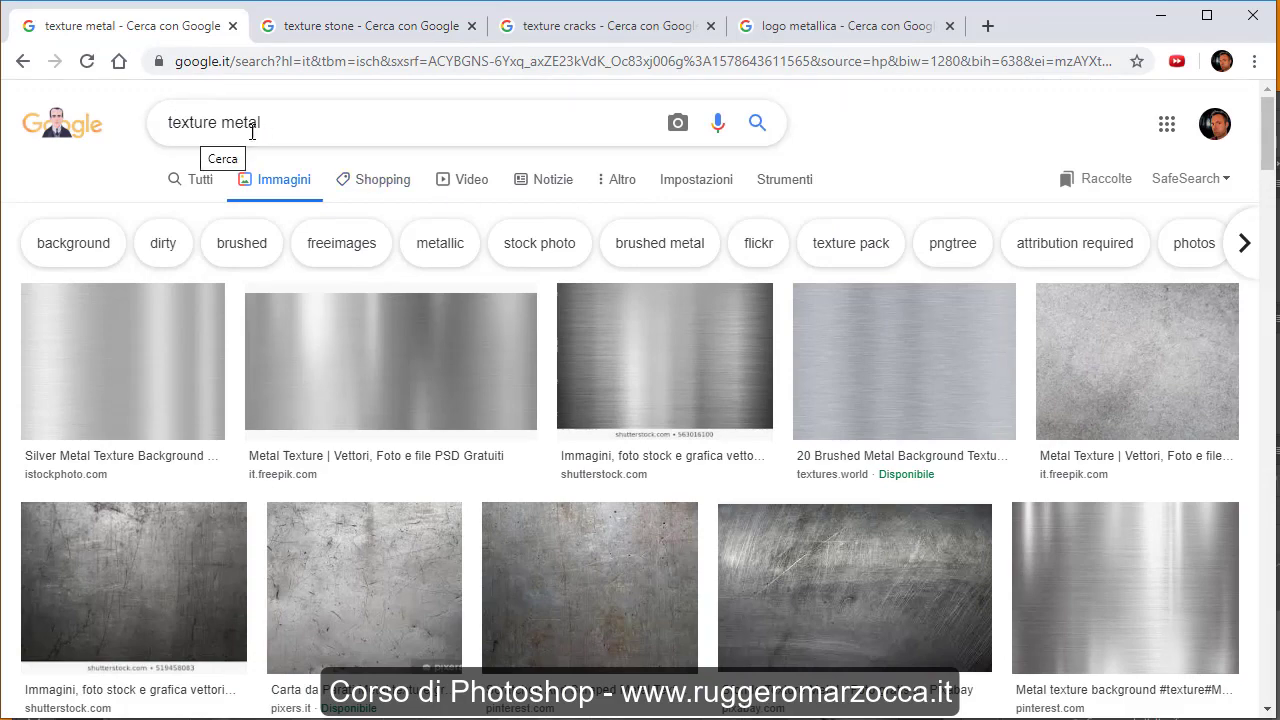
left_click(388, 32)
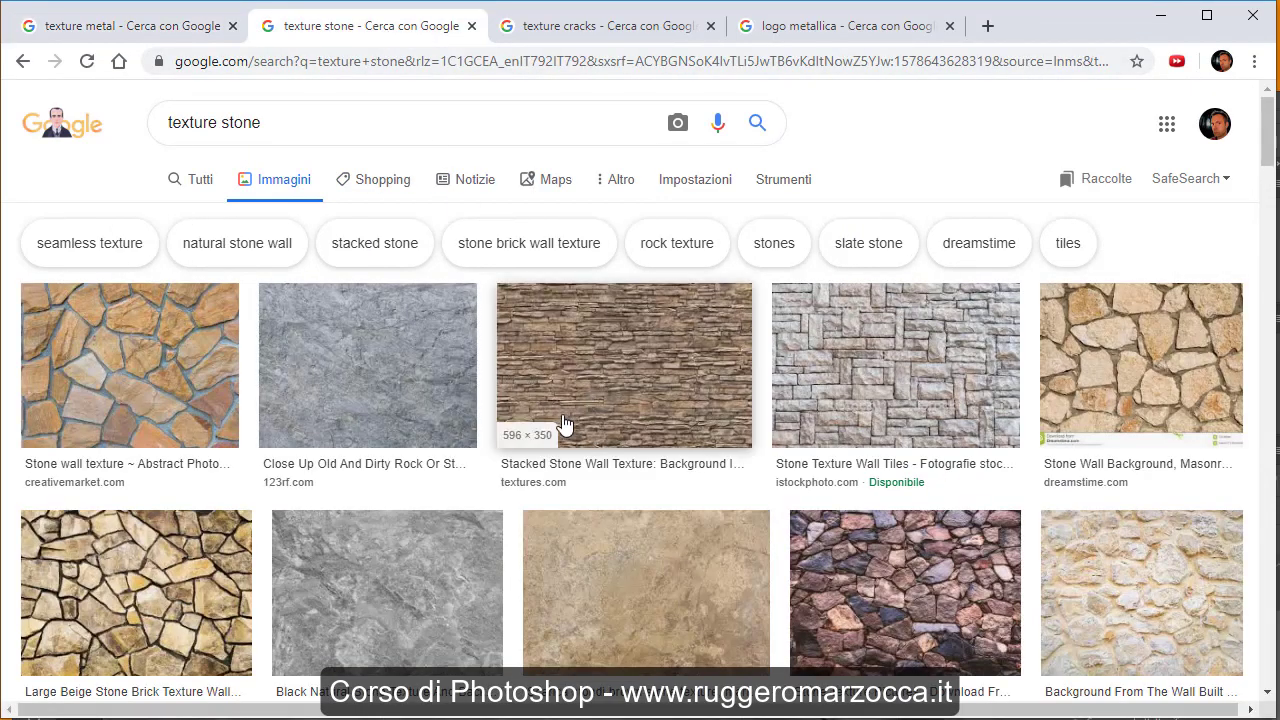
scroll(716, 583, "down", 2)
scroll(716, 583, "down", 1)
scroll(714, 586, "down", 3)
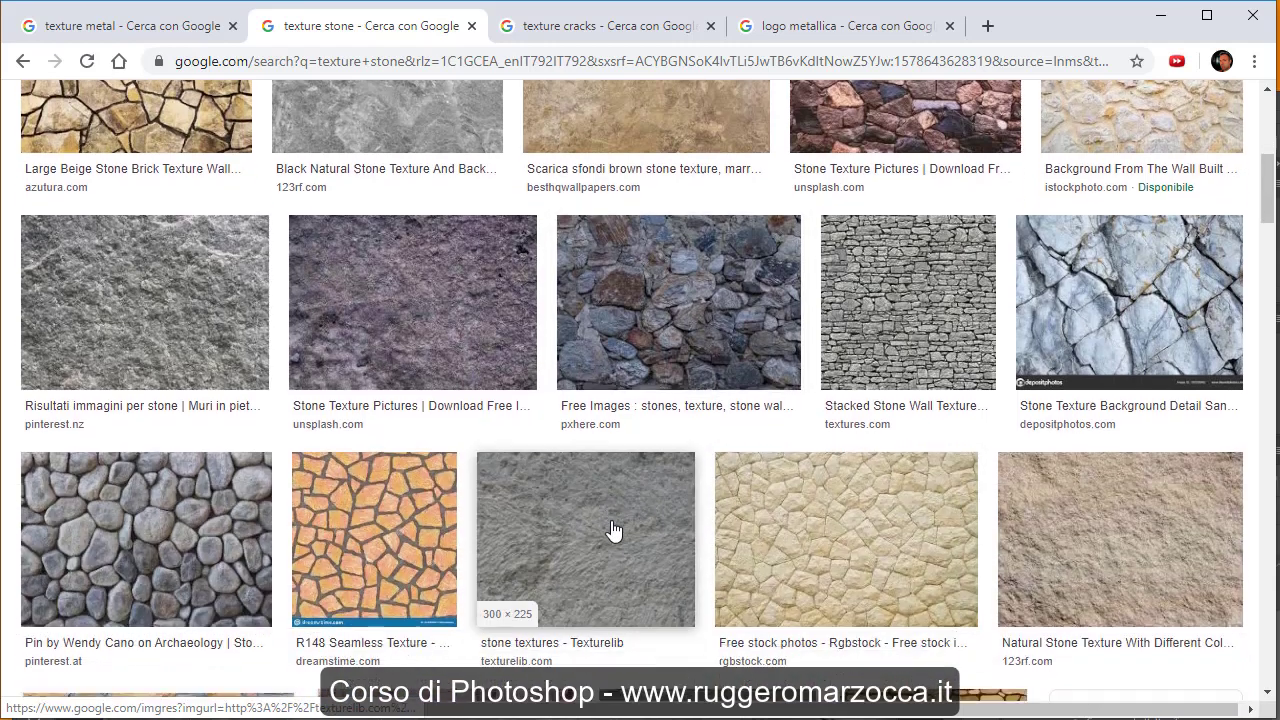
scroll(611, 531, "down", 2)
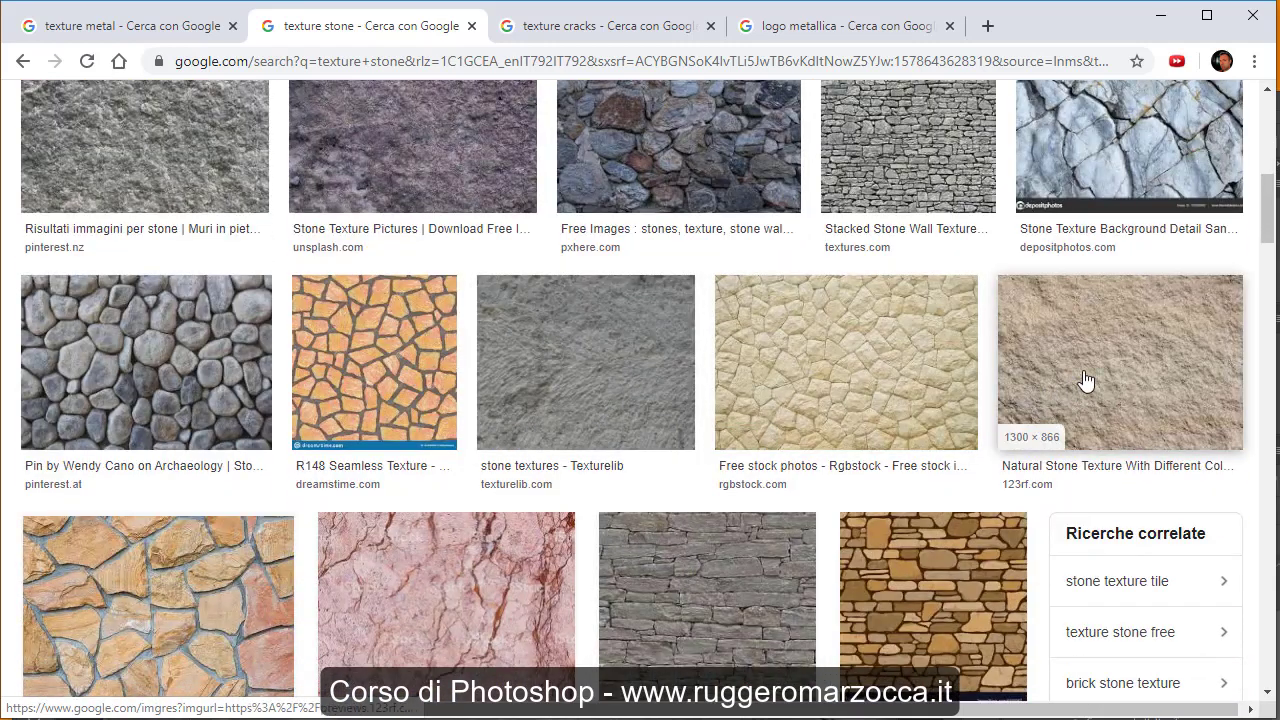
left_click(140, 26)
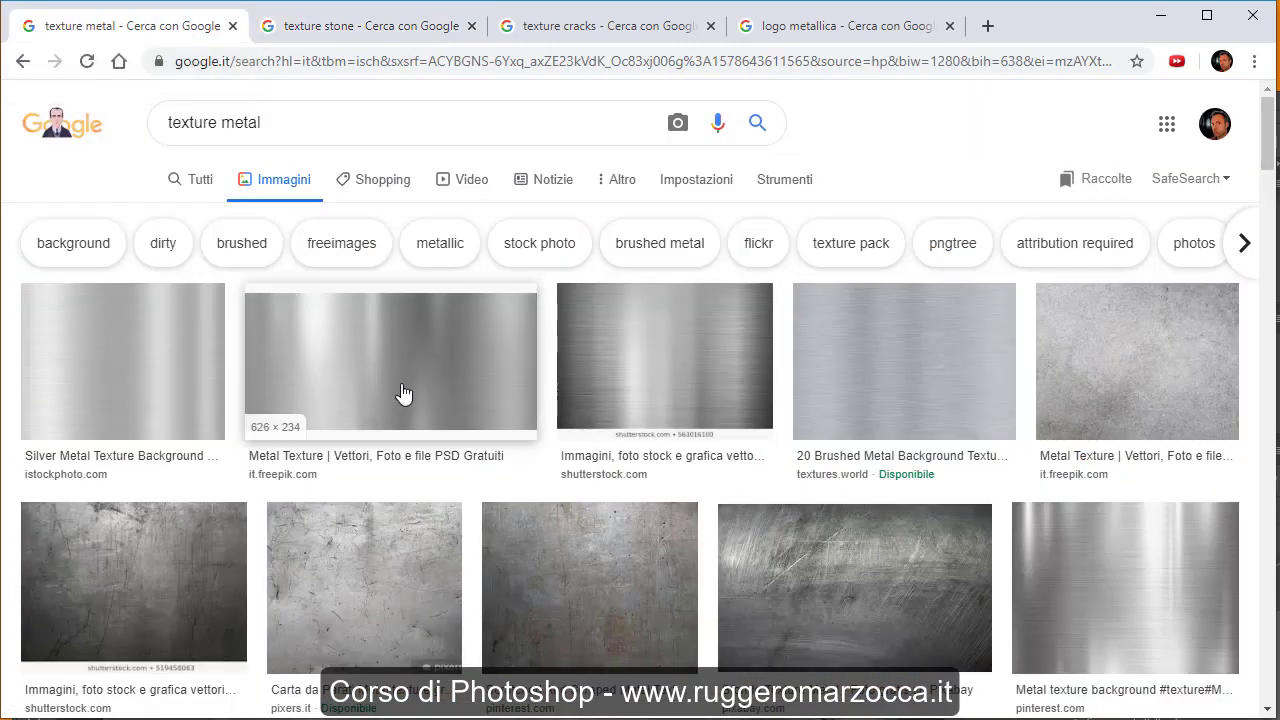
scroll(400, 394, "down", 2)
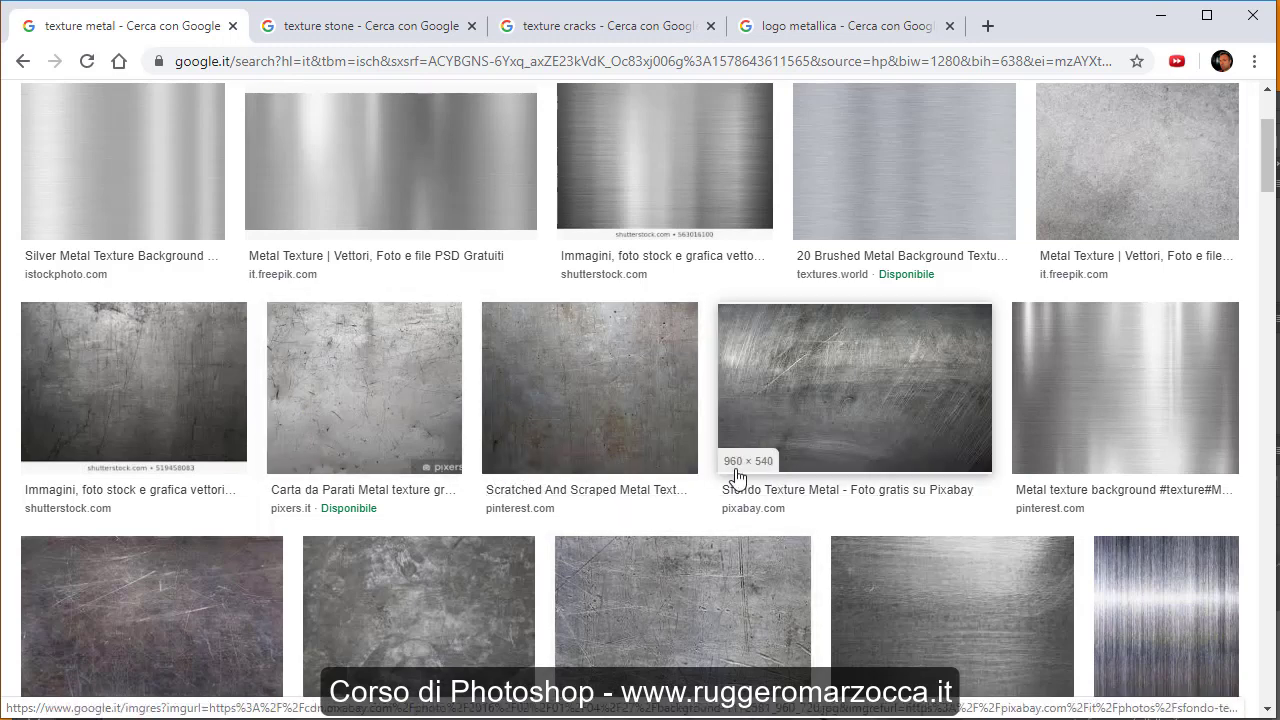
scroll(640, 440, "up", 2)
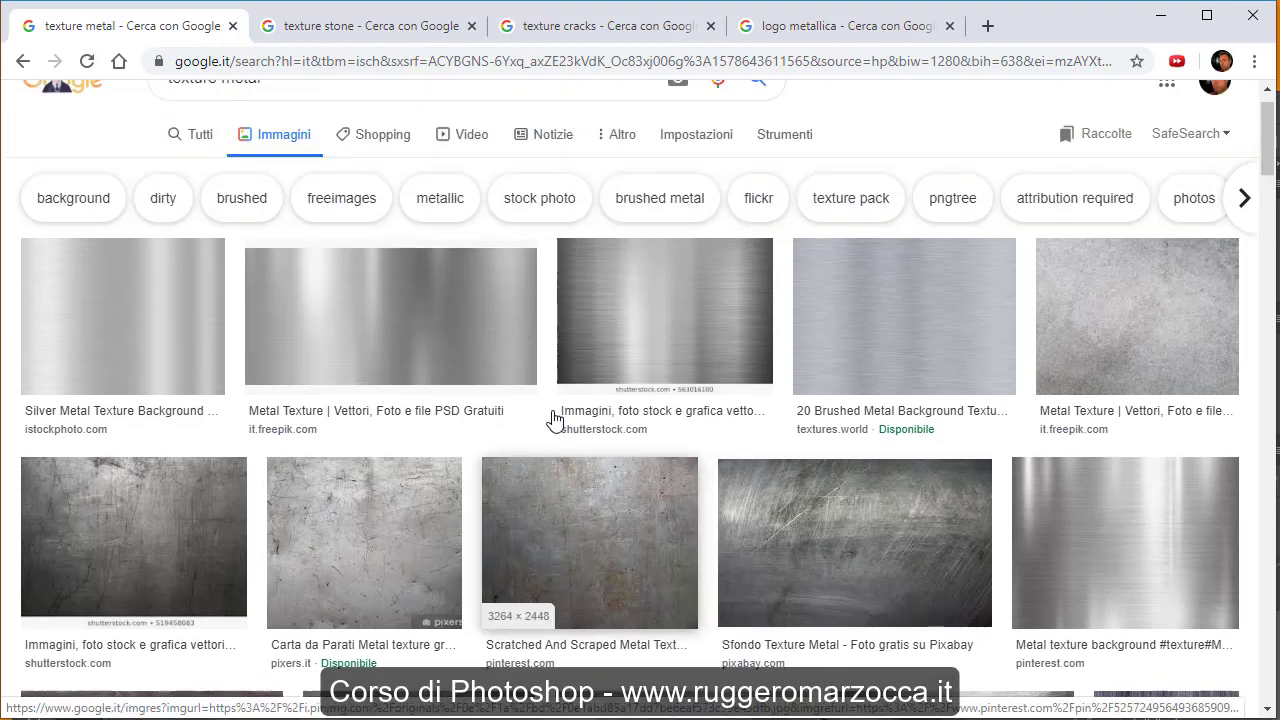
Scroll through the 'texture cracks' results, then the 'logo metallica' images
left_click(535, 27)
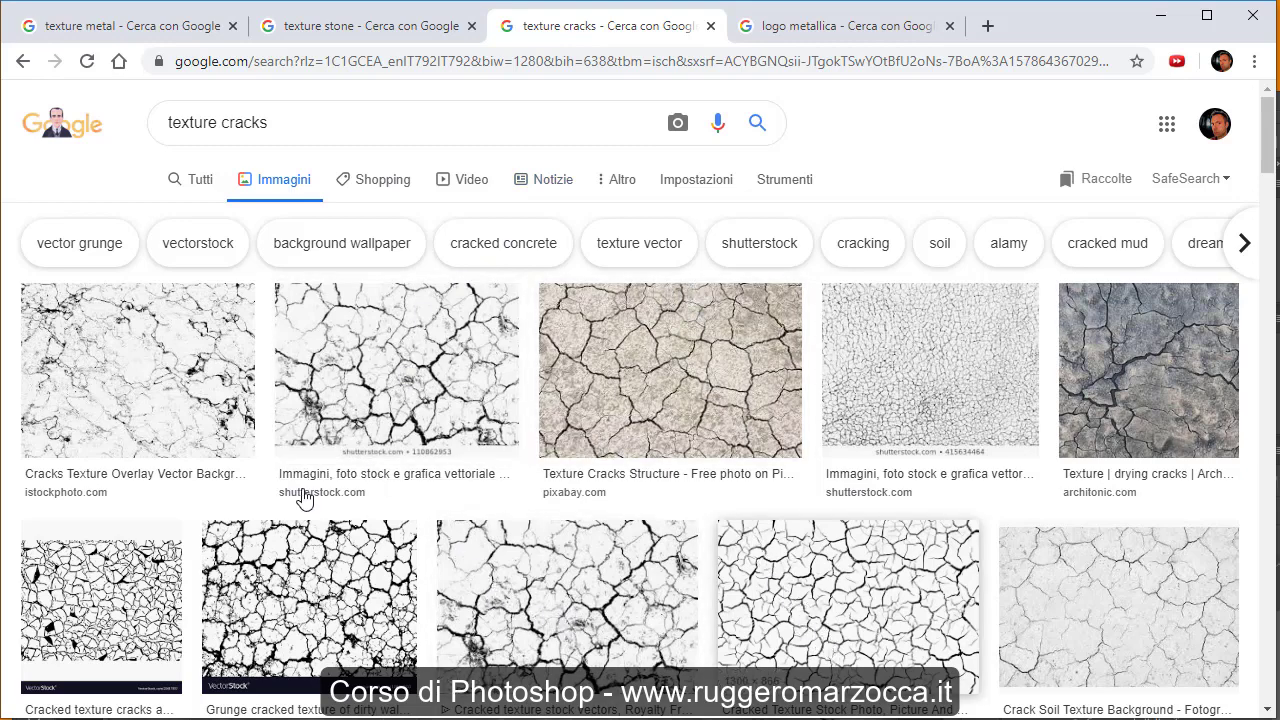
scroll(409, 549, "down", 1)
scroll(409, 549, "down", 2)
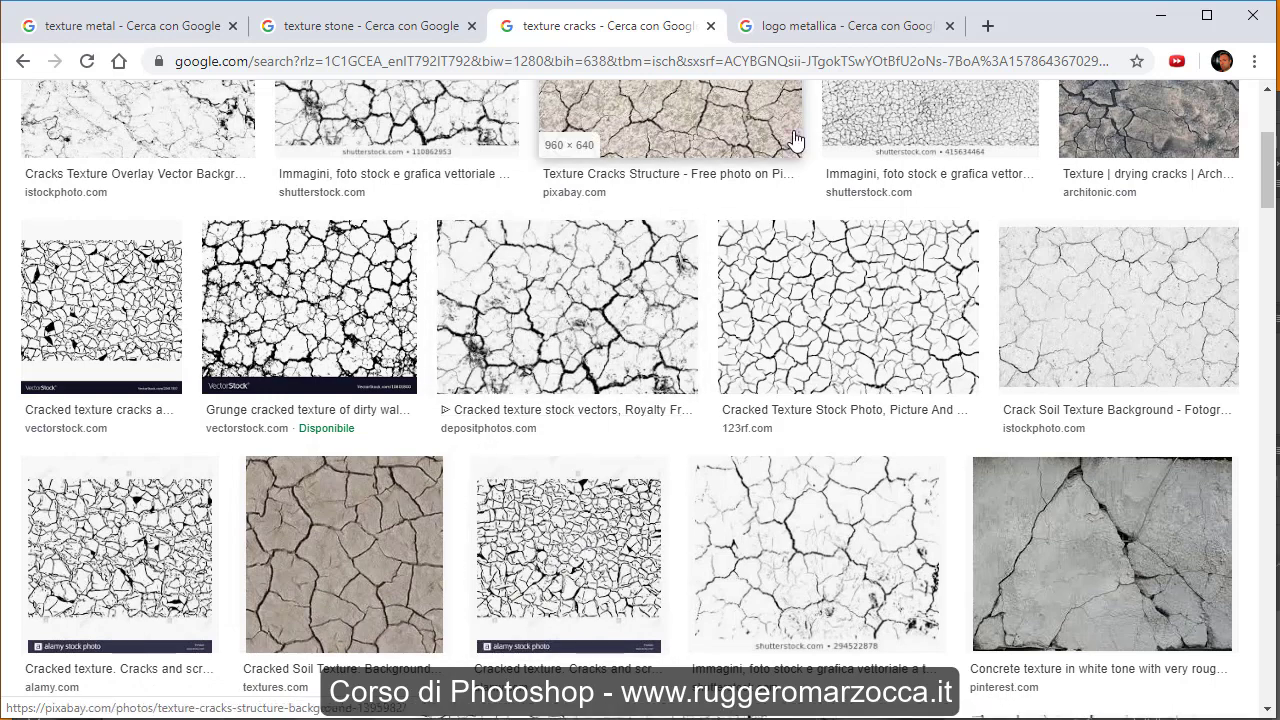
left_click(795, 33)
mouse_move(716, 595)
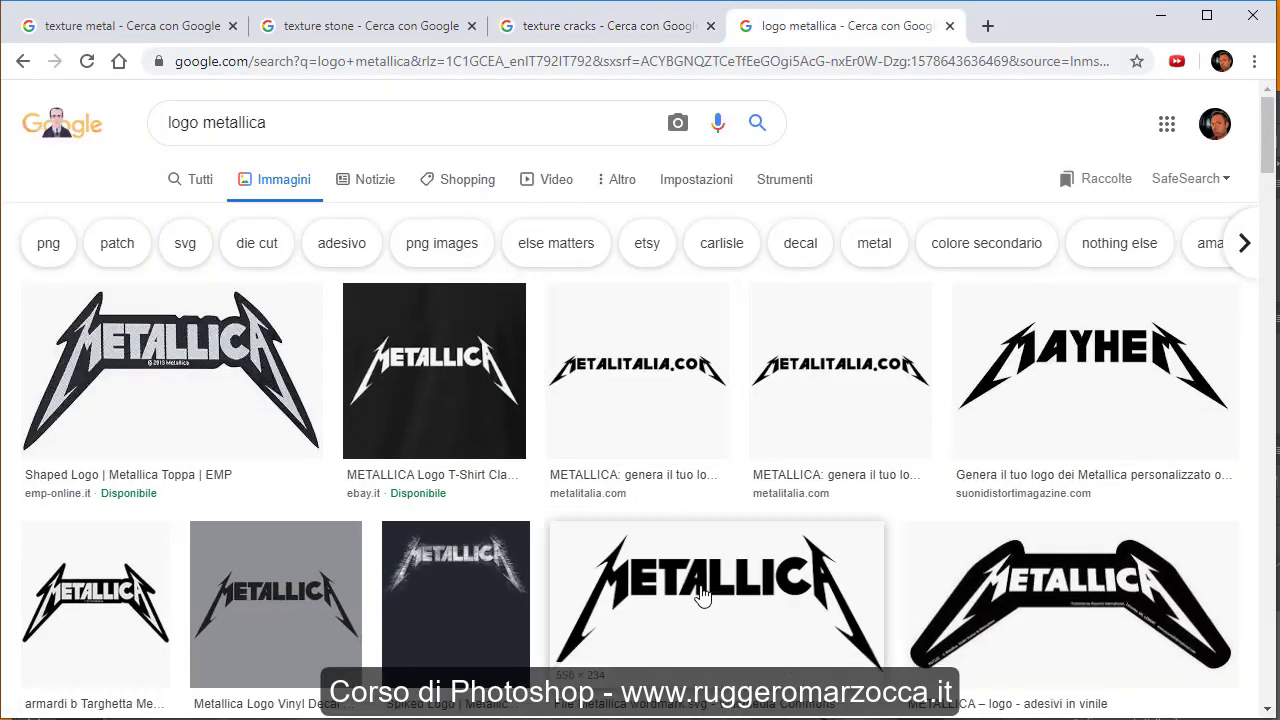
scroll(728, 608, "down", 1)
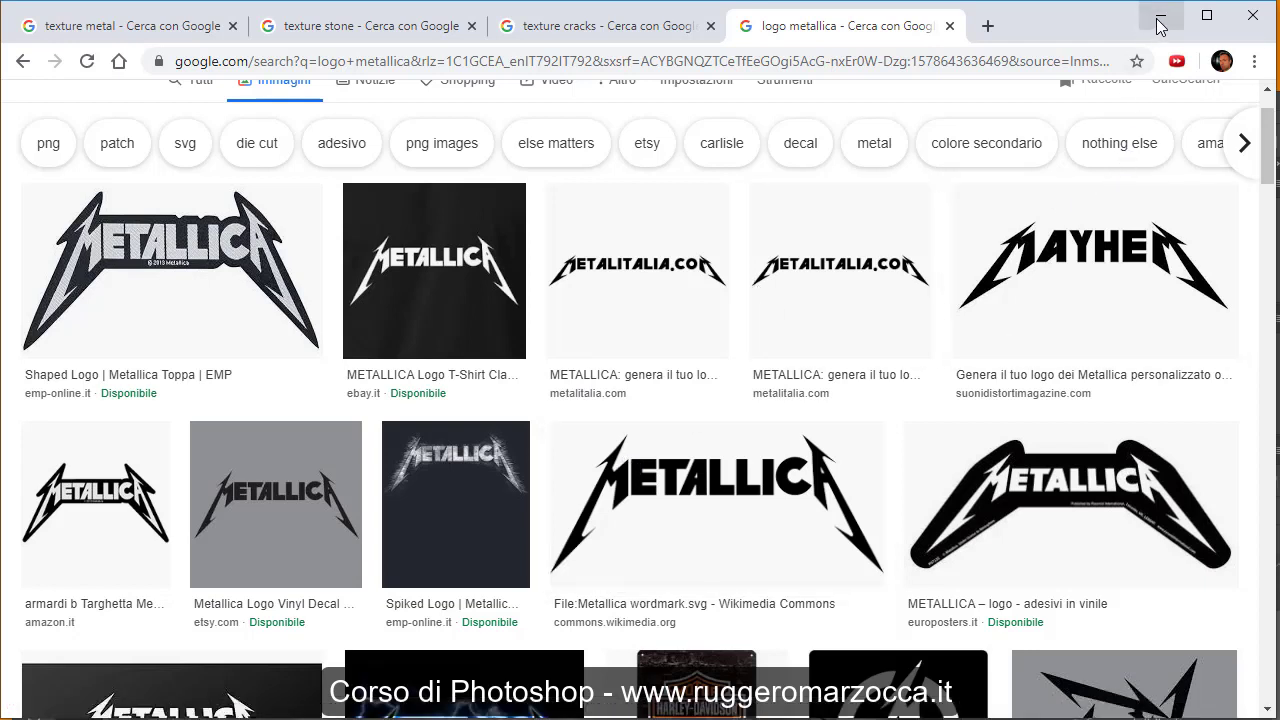
Minimize Chrome, review the four files in the tut ph folder, then maximize Photoshop
left_click(1158, 18)
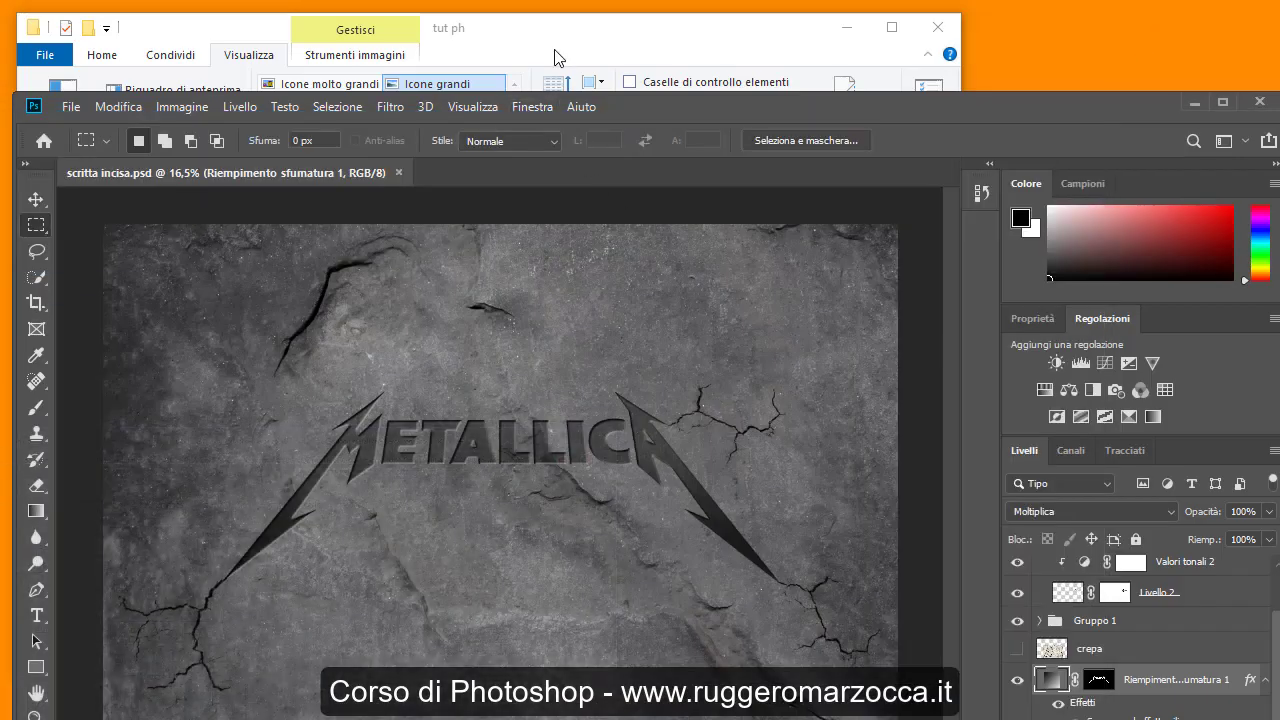
left_click_drag(644, 113, 654, 110)
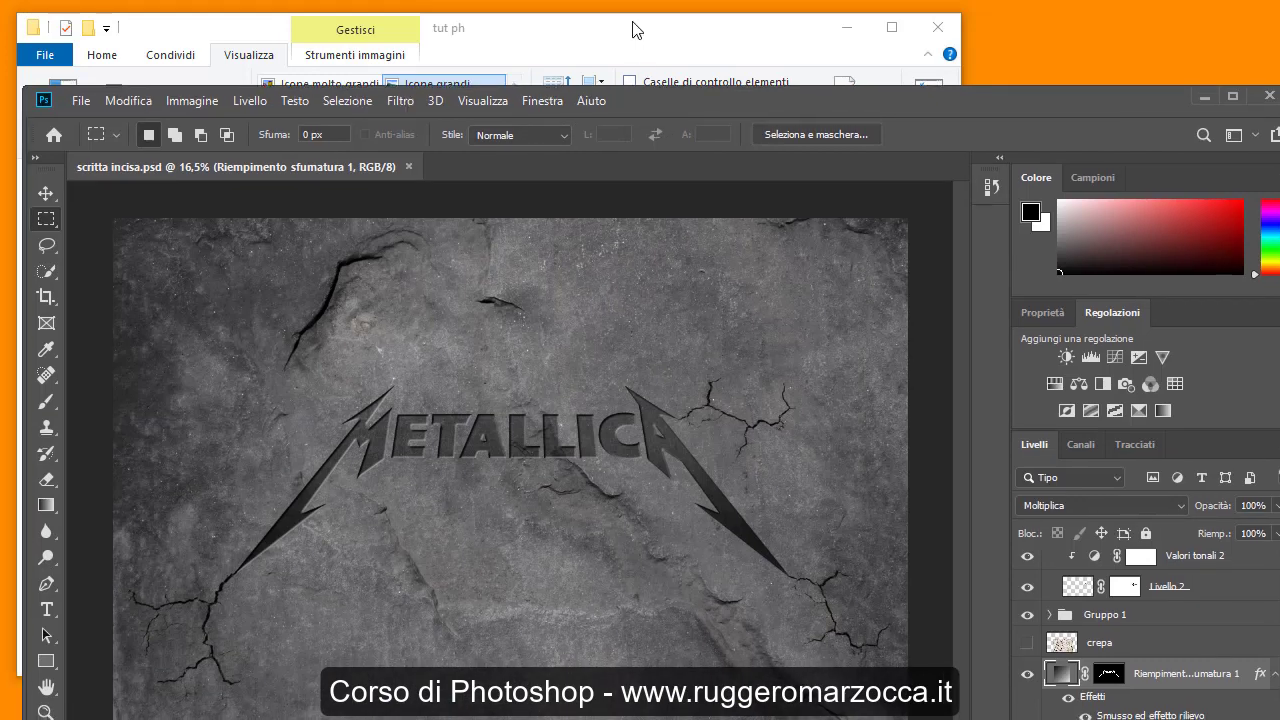
left_click_drag(638, 30, 715, 41)
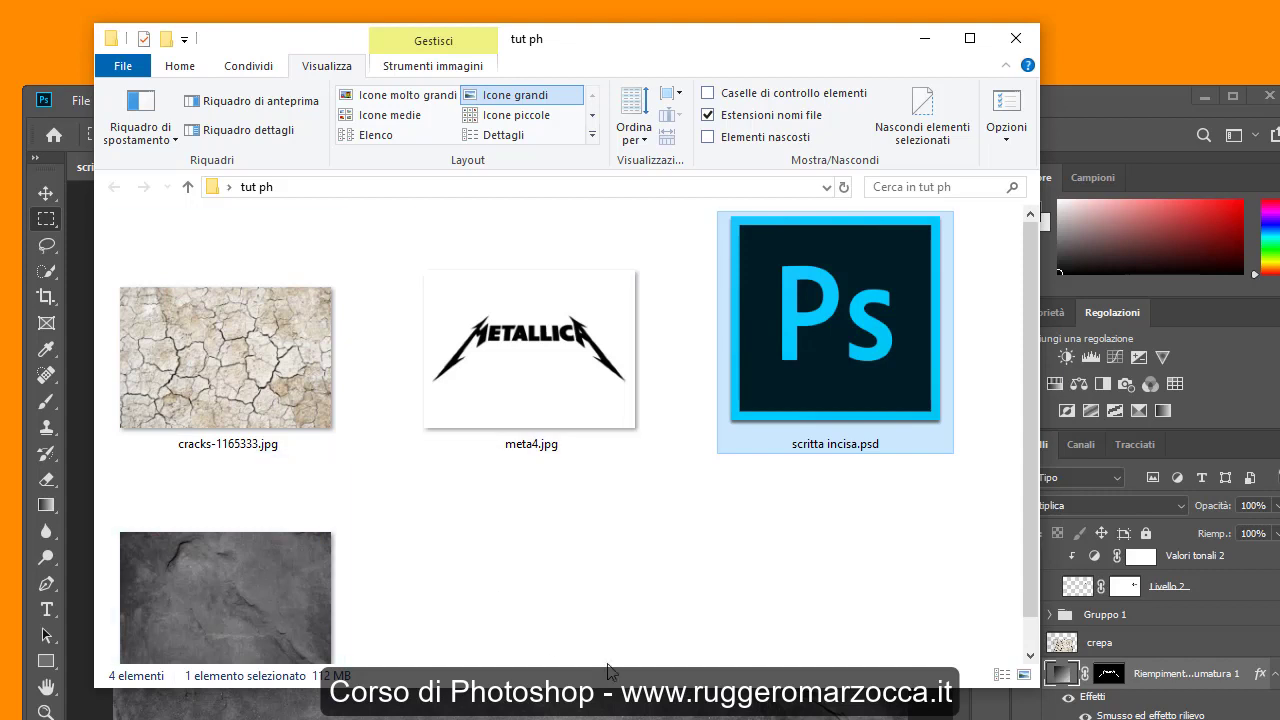
scroll(497, 600, "down", 1)
scroll(497, 598, "up", 1)
left_click(1075, 105)
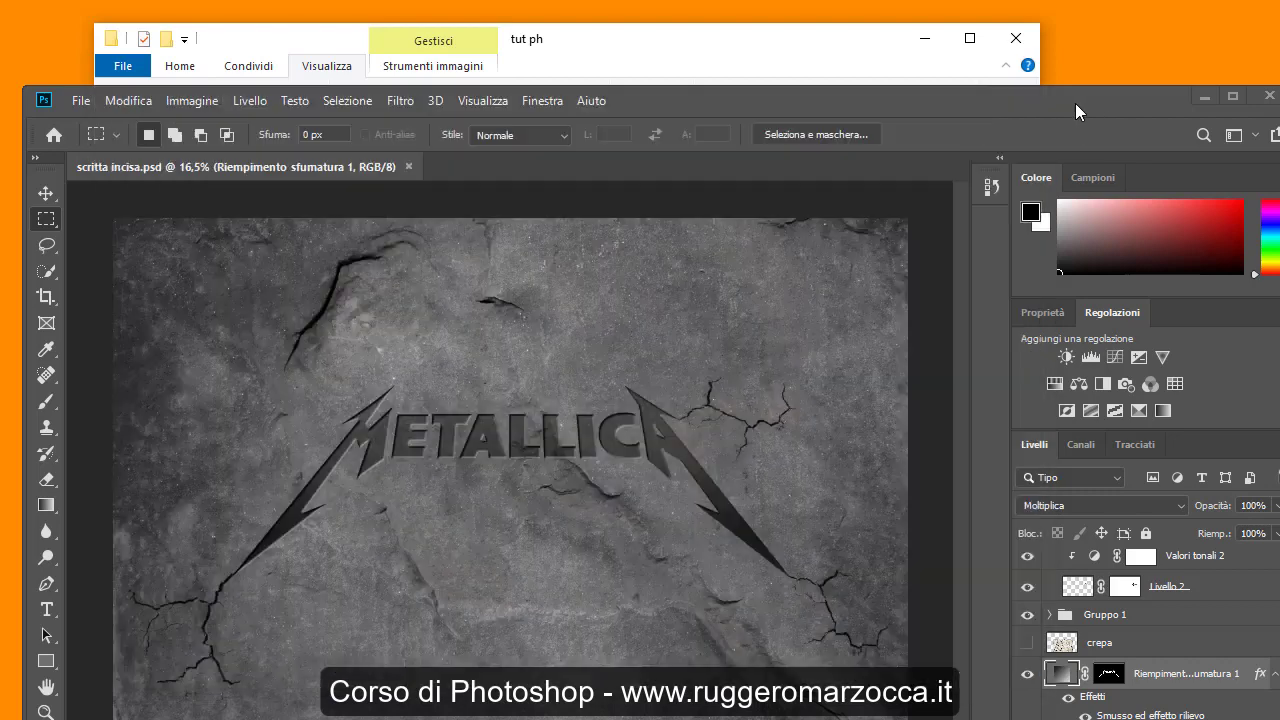
left_click_drag(1075, 103, 1072, 21)
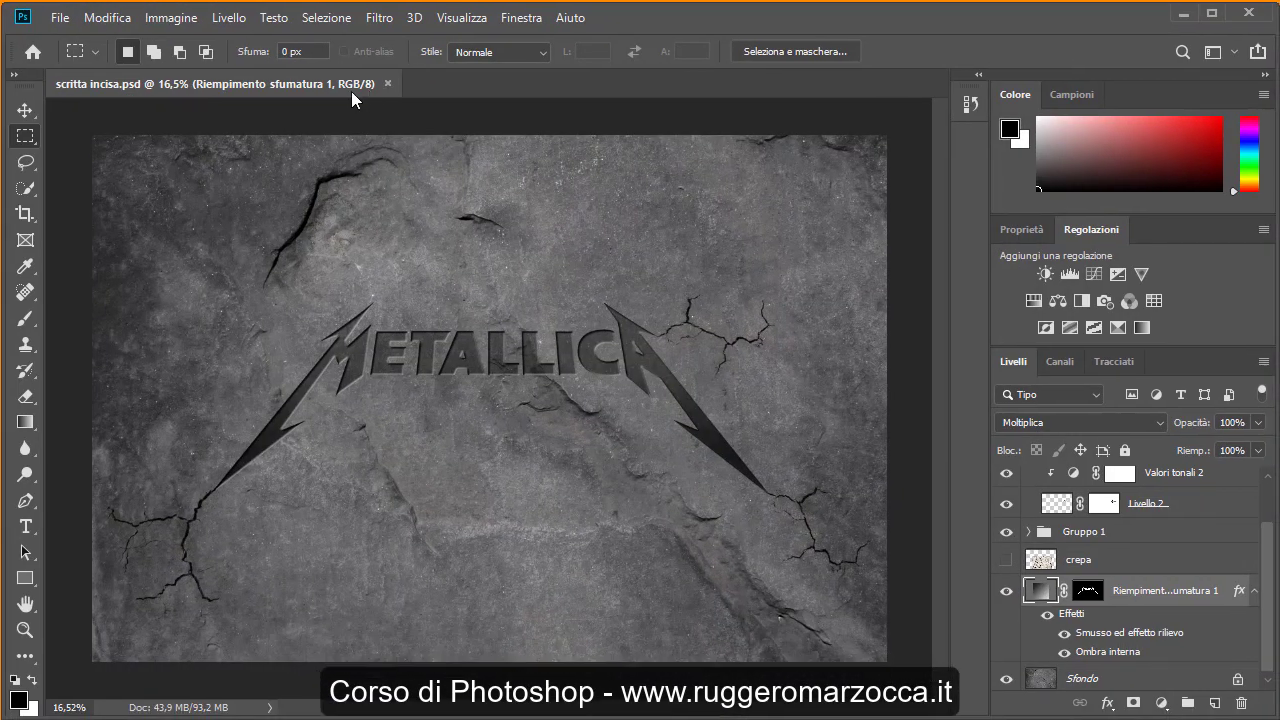
Close scritta incisa.psd and drag texture-wall-floor-stone-8892.jpg from tut ph into Photoshop
left_click(387, 83)
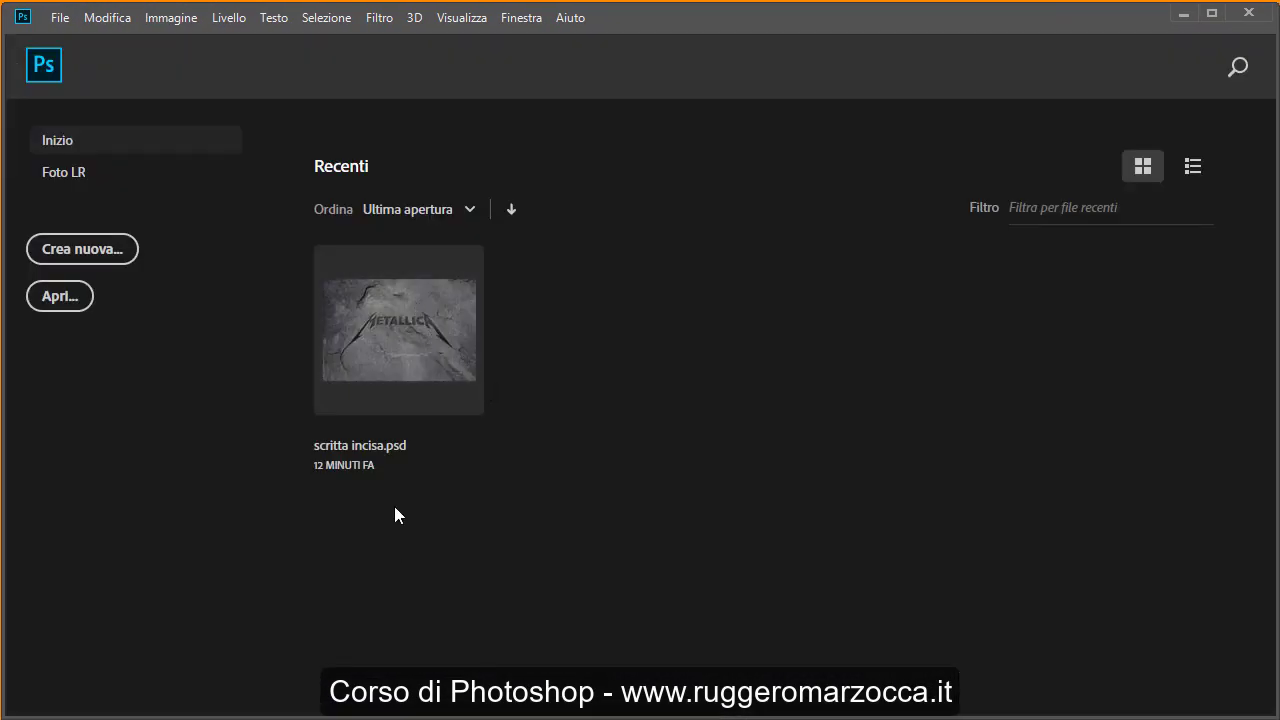
key("alt+Tab")
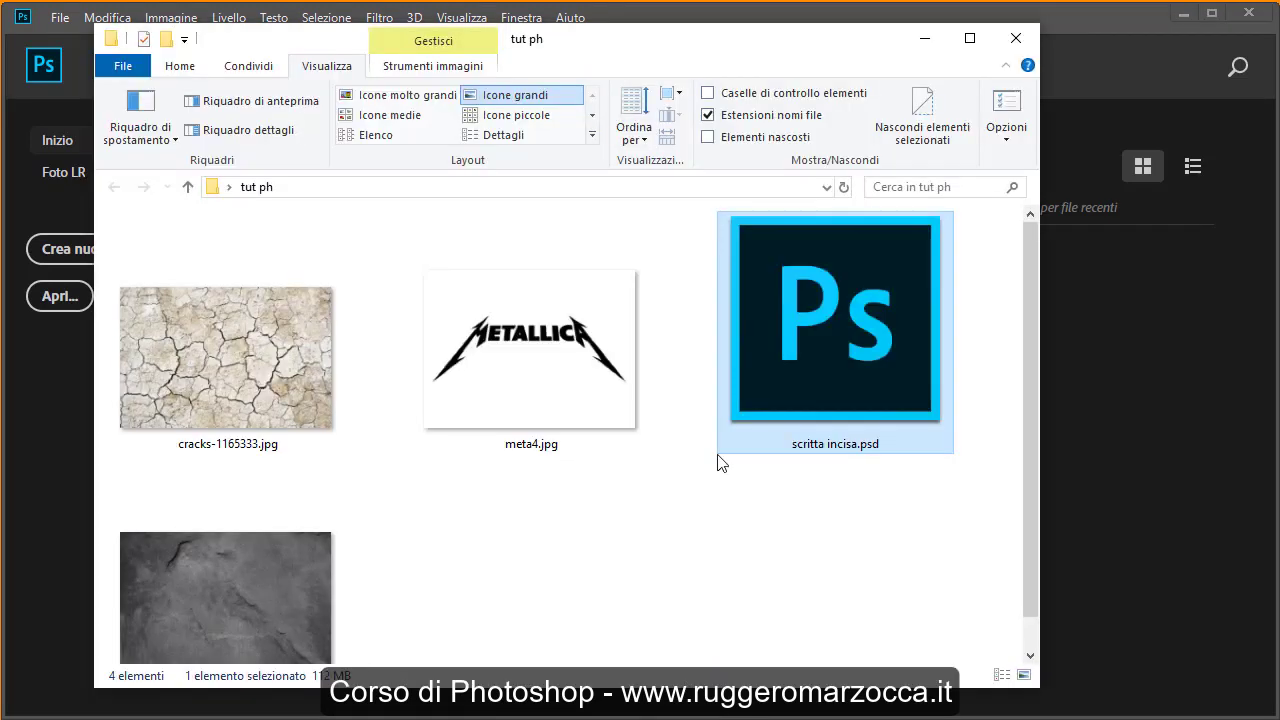
left_click_drag(705, 45, 955, 45)
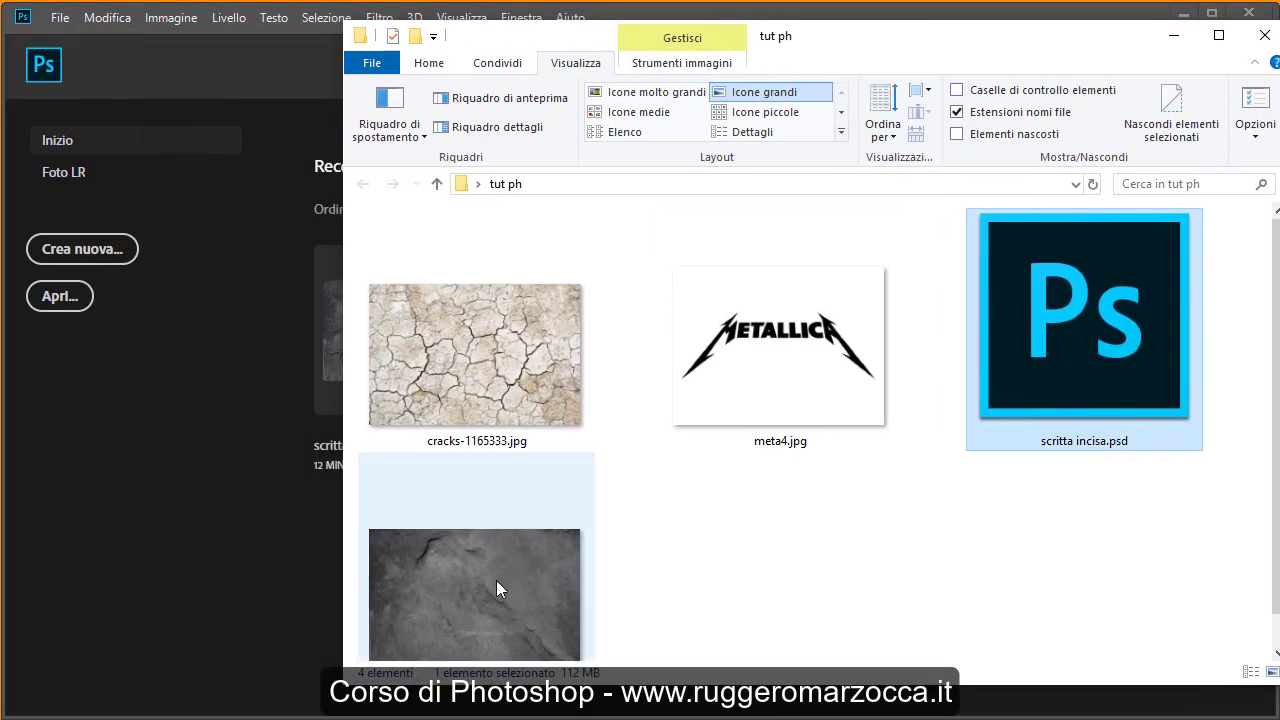
mouse_move(476, 592)
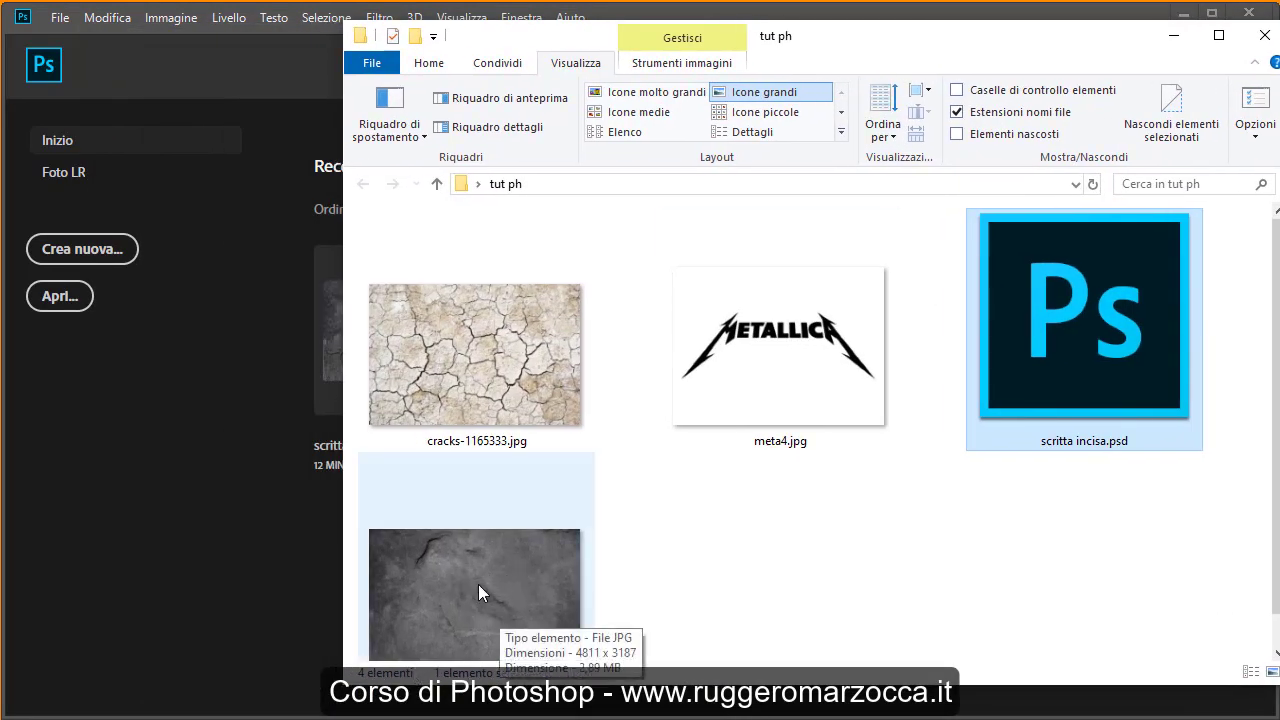
left_click(473, 590)
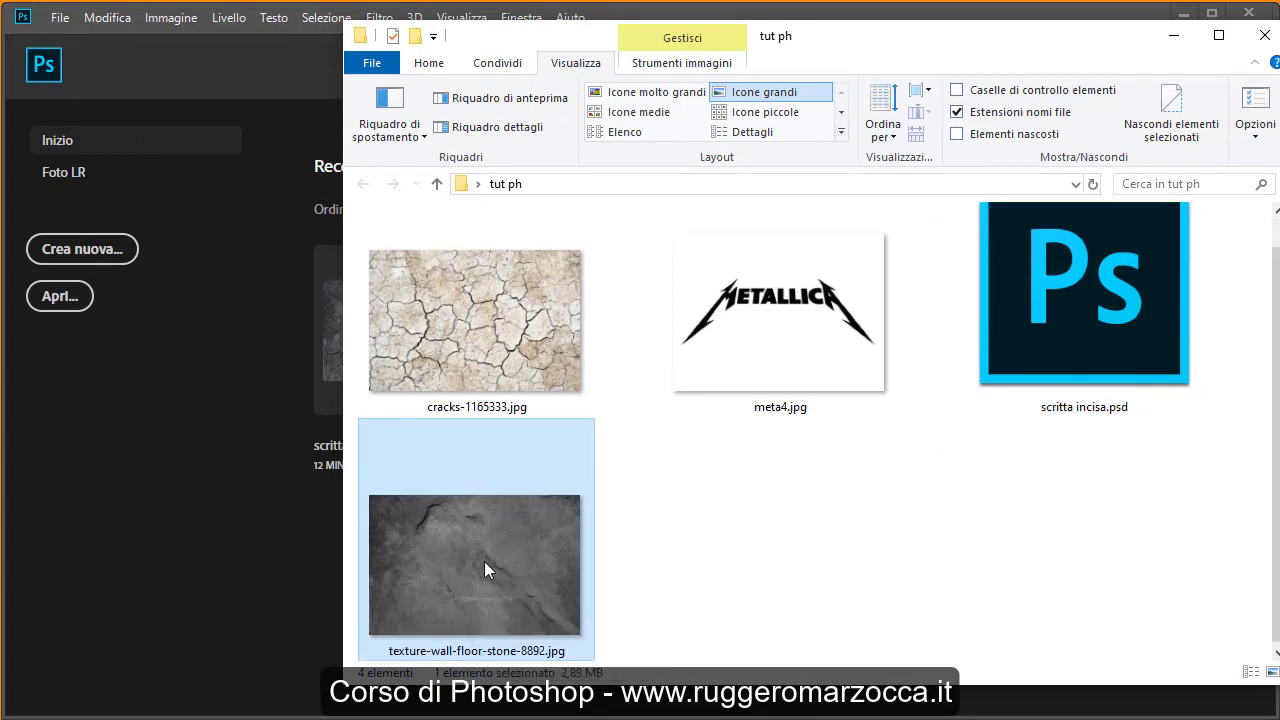
left_click_drag(487, 569, 266, 571)
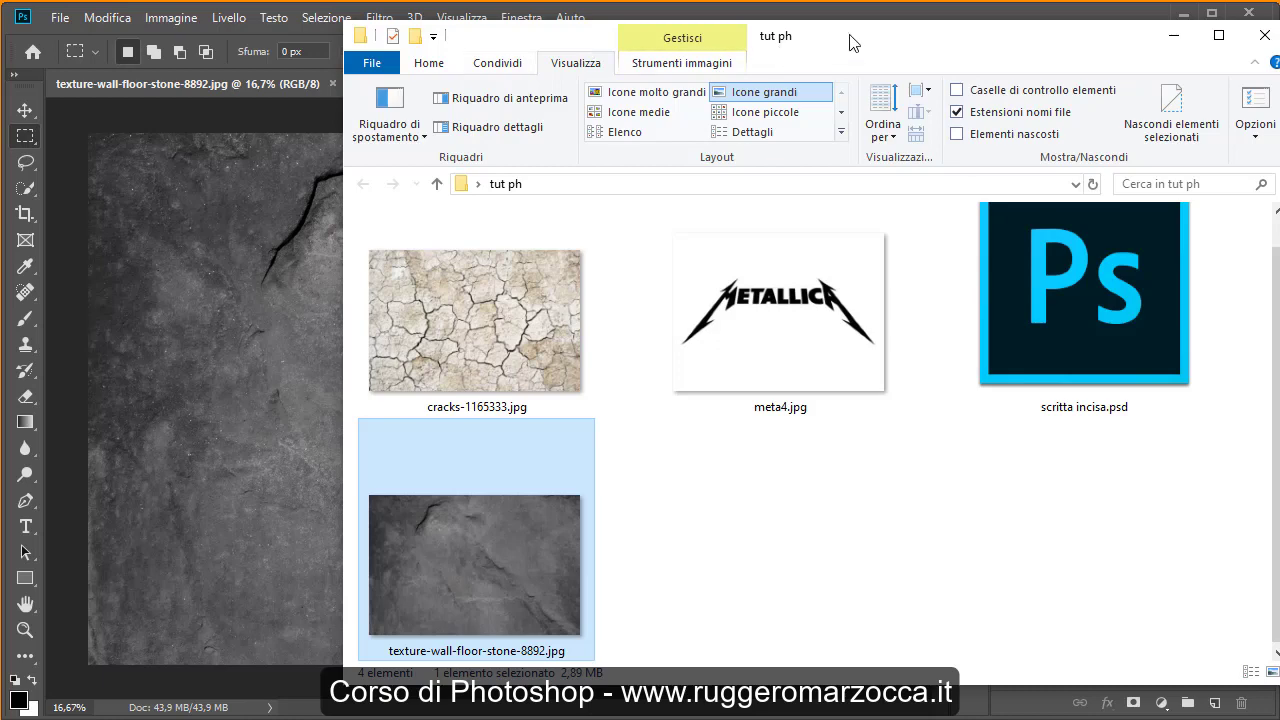
left_click_drag(600, 36, 532, 28)
left_click(1105, 27)
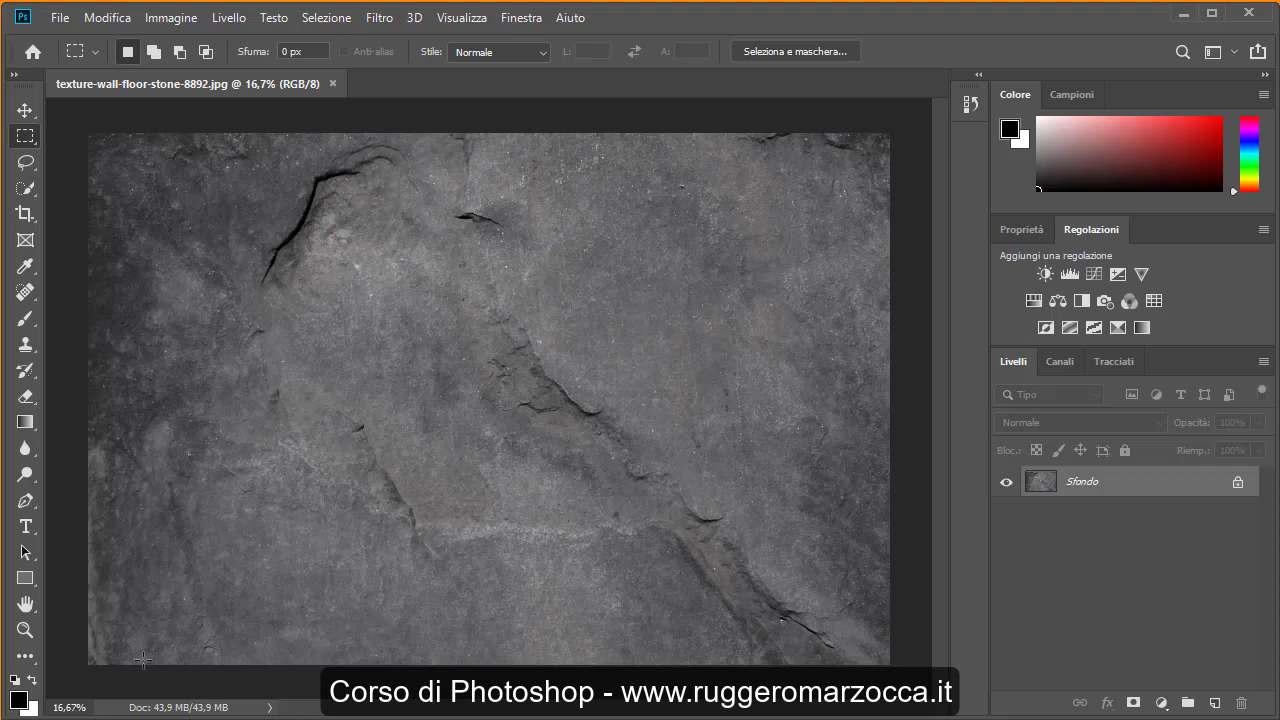
Confirm the stone texture is 4811 pixels wide, then switch back to the tut ph folder
left_click(175, 711)
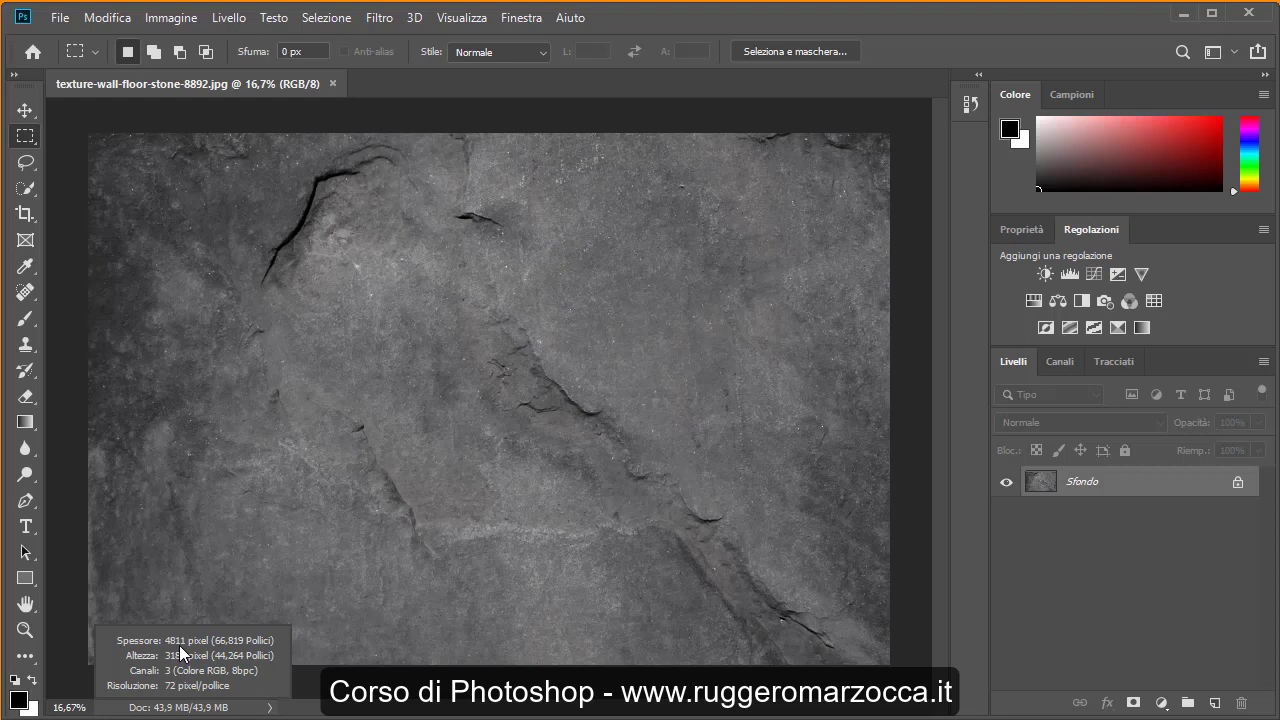
left_click(180, 646)
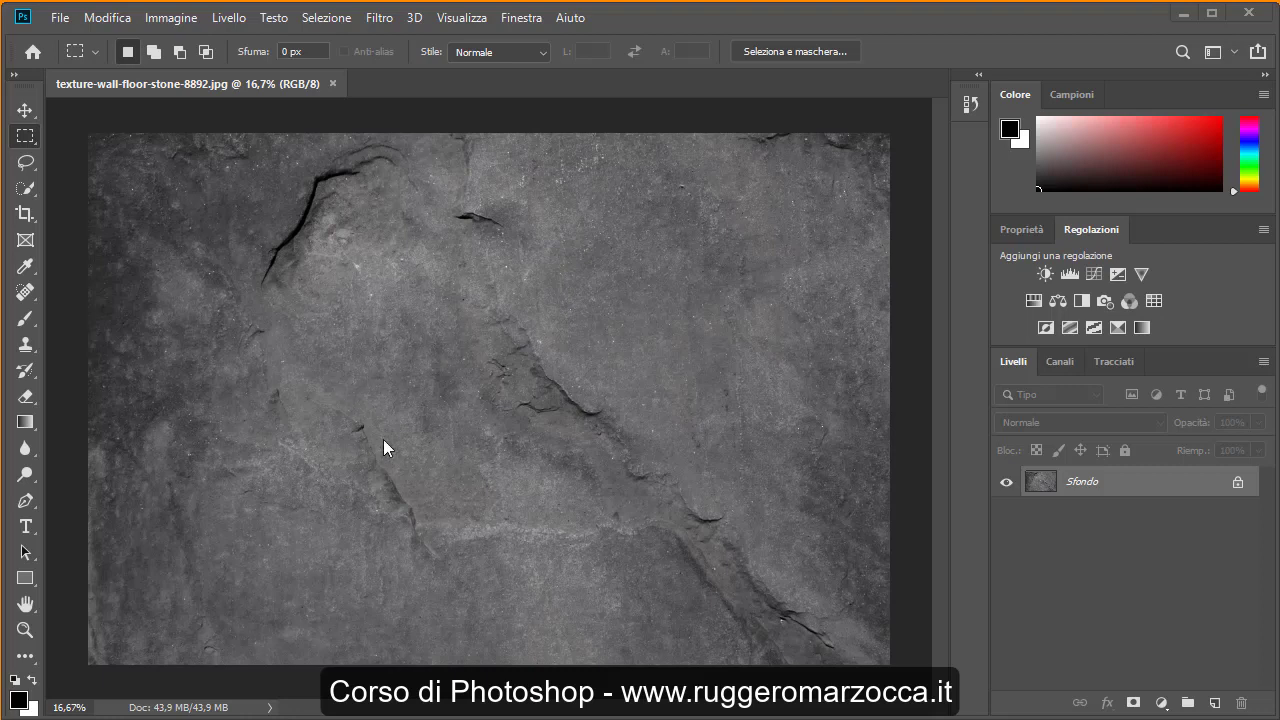
key("alt+Tab")
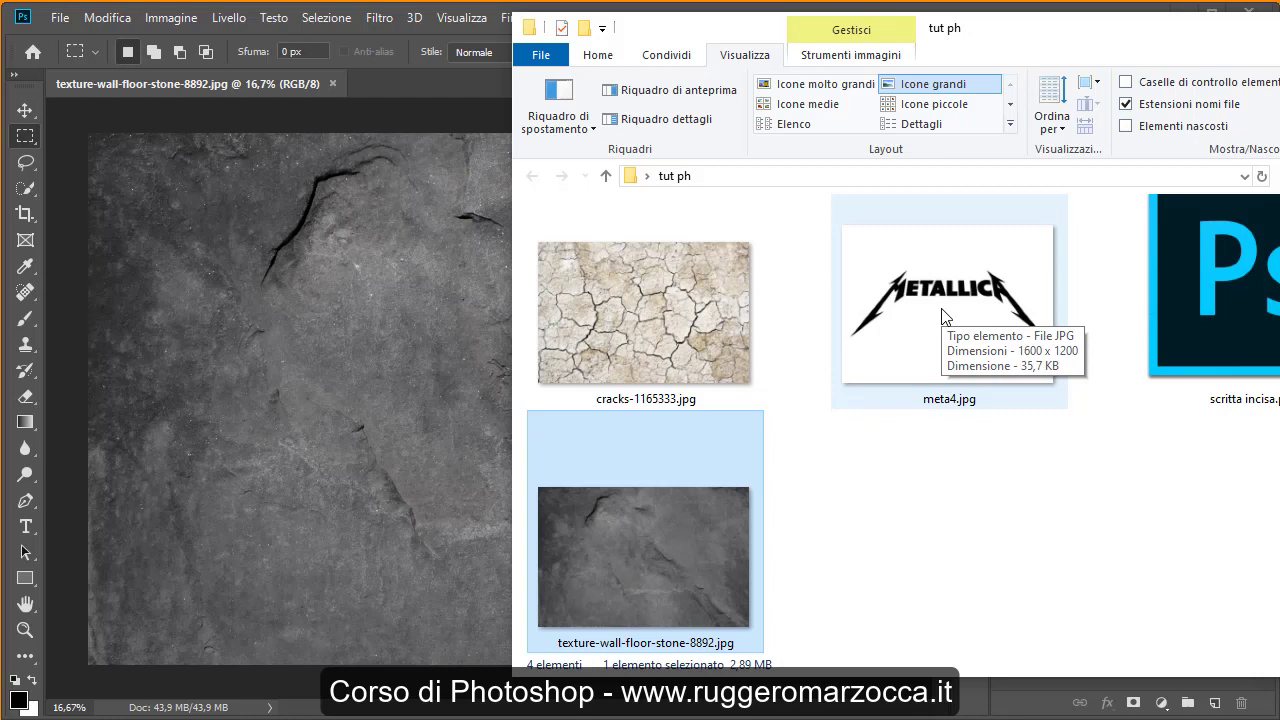
Drag meta4.jpg from the tut ph folder onto the stone texture canvas
left_click_drag(945, 317, 436, 381)
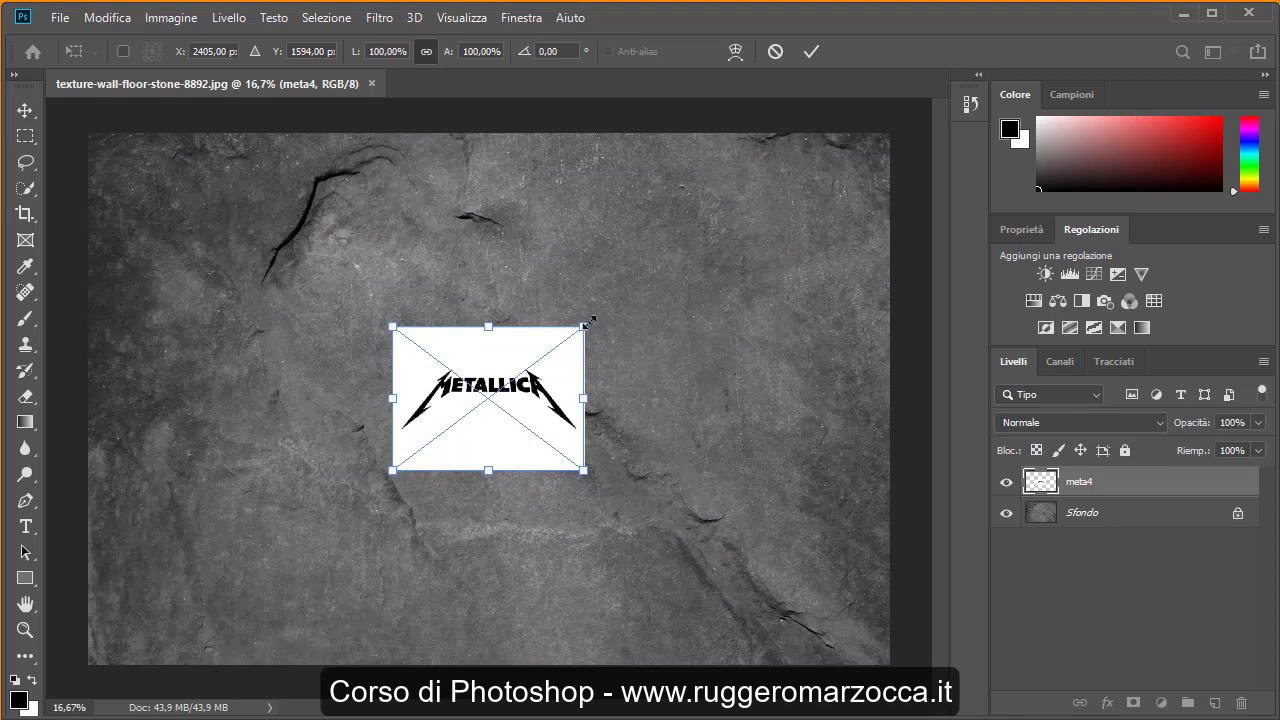
Scale the placed meta4 logo up to about 307% and commit the placement
left_click_drag(583, 325, 641, 284)
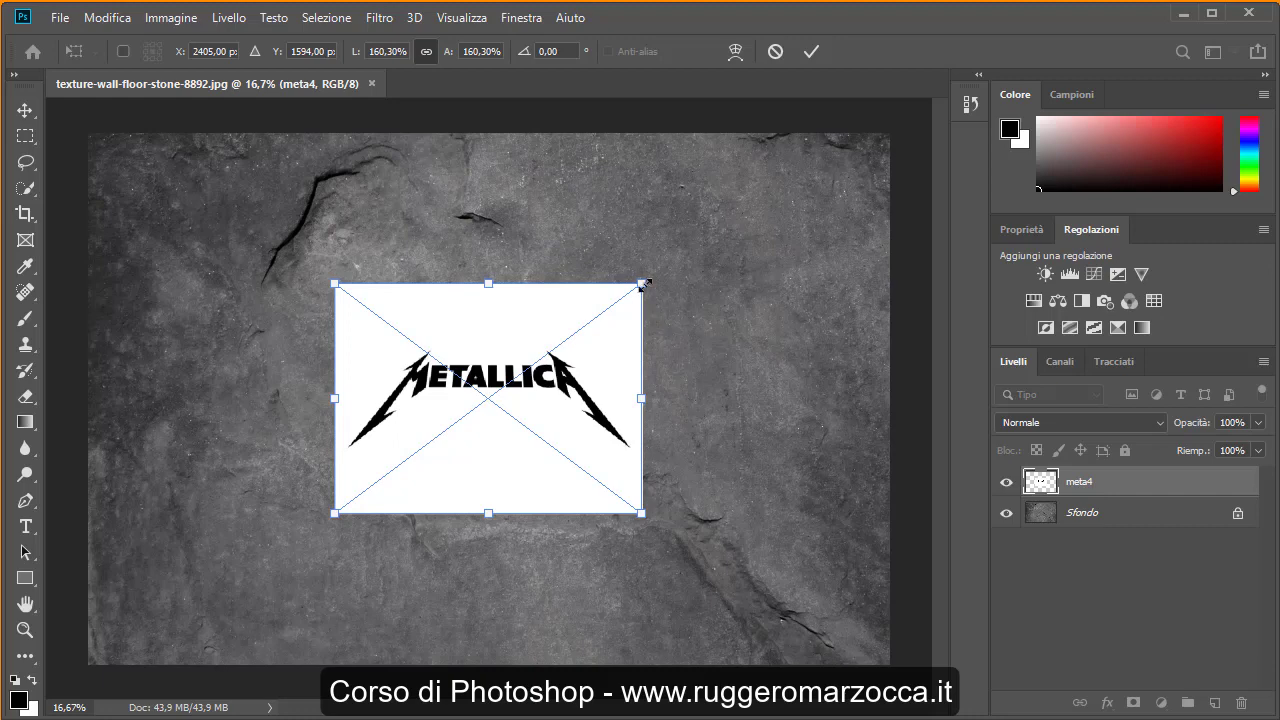
left_click_drag(641, 285, 748, 244)
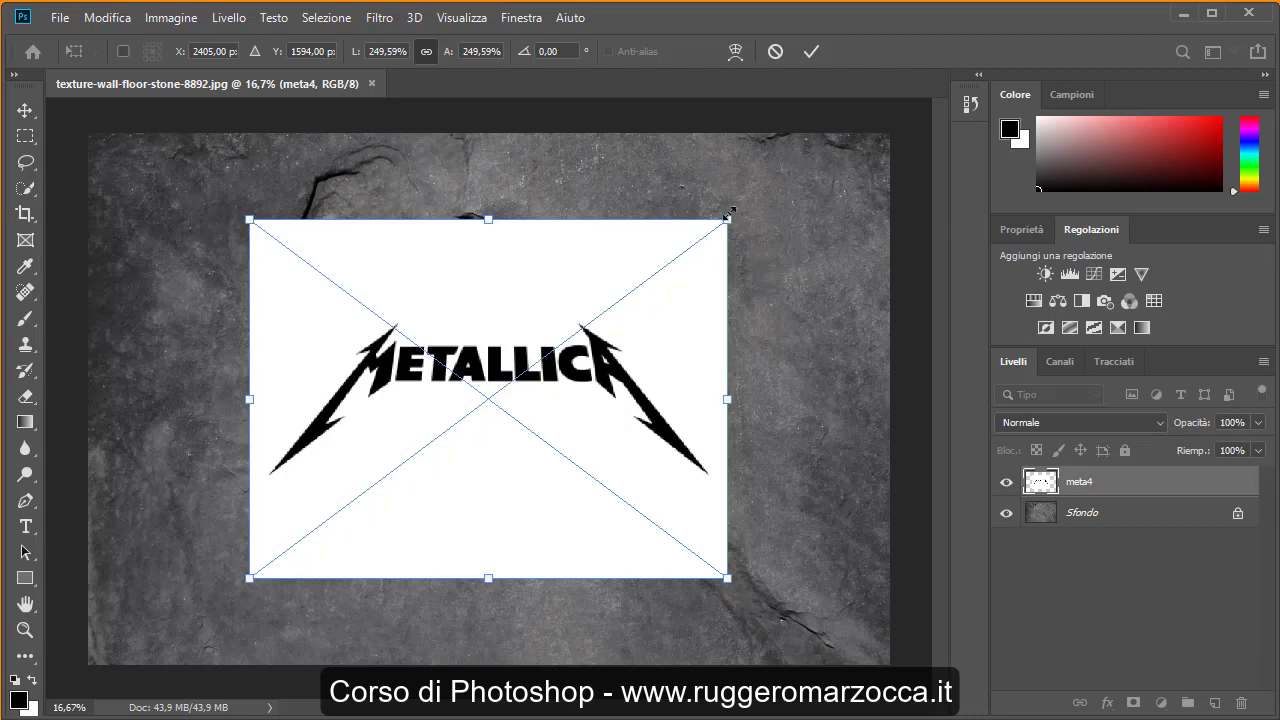
mouse_move(727, 219)
left_mouse_down()
mouse_move(762, 176)
mouse_move(810, 179)
left_mouse_up()
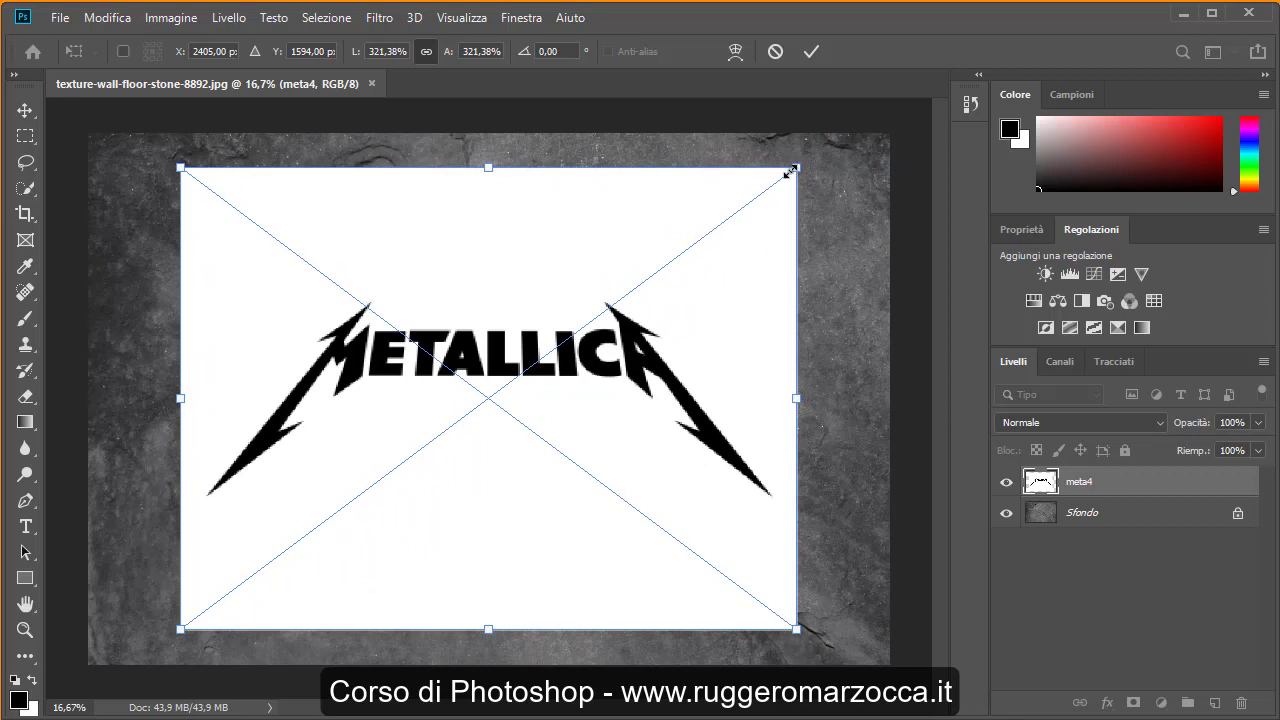
left_click_drag(796, 168, 782, 178)
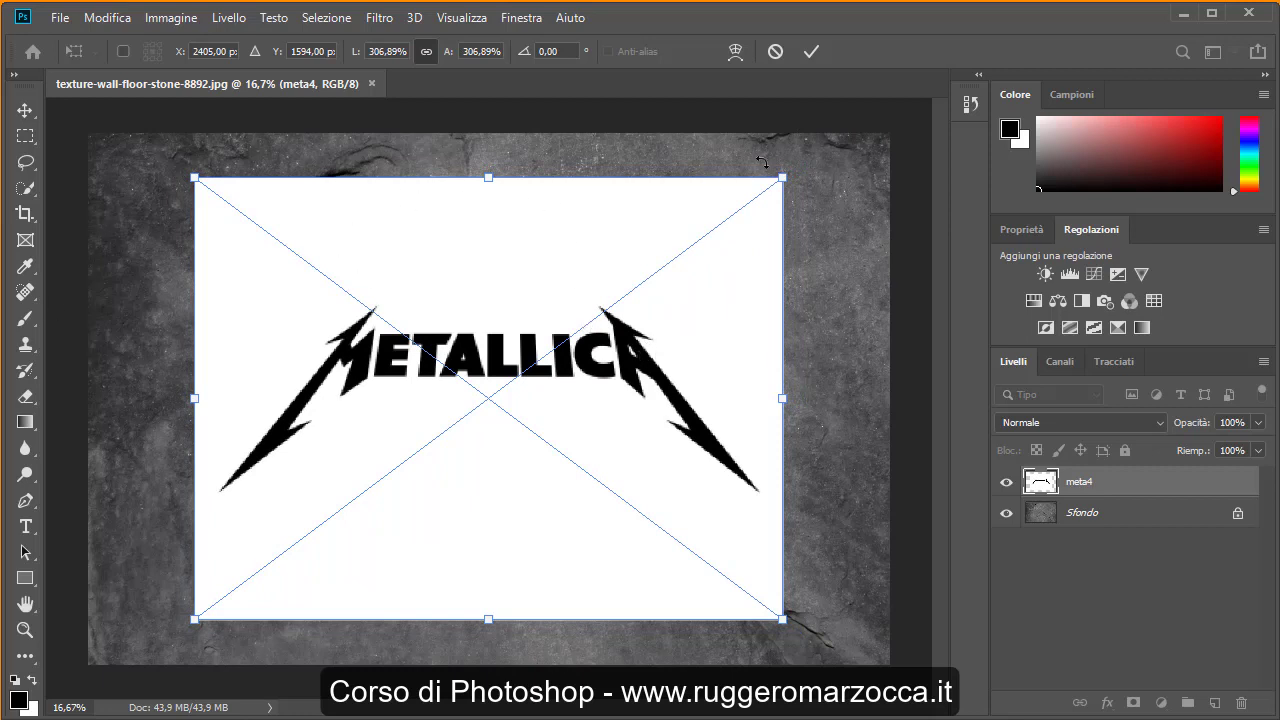
left_click(811, 52)
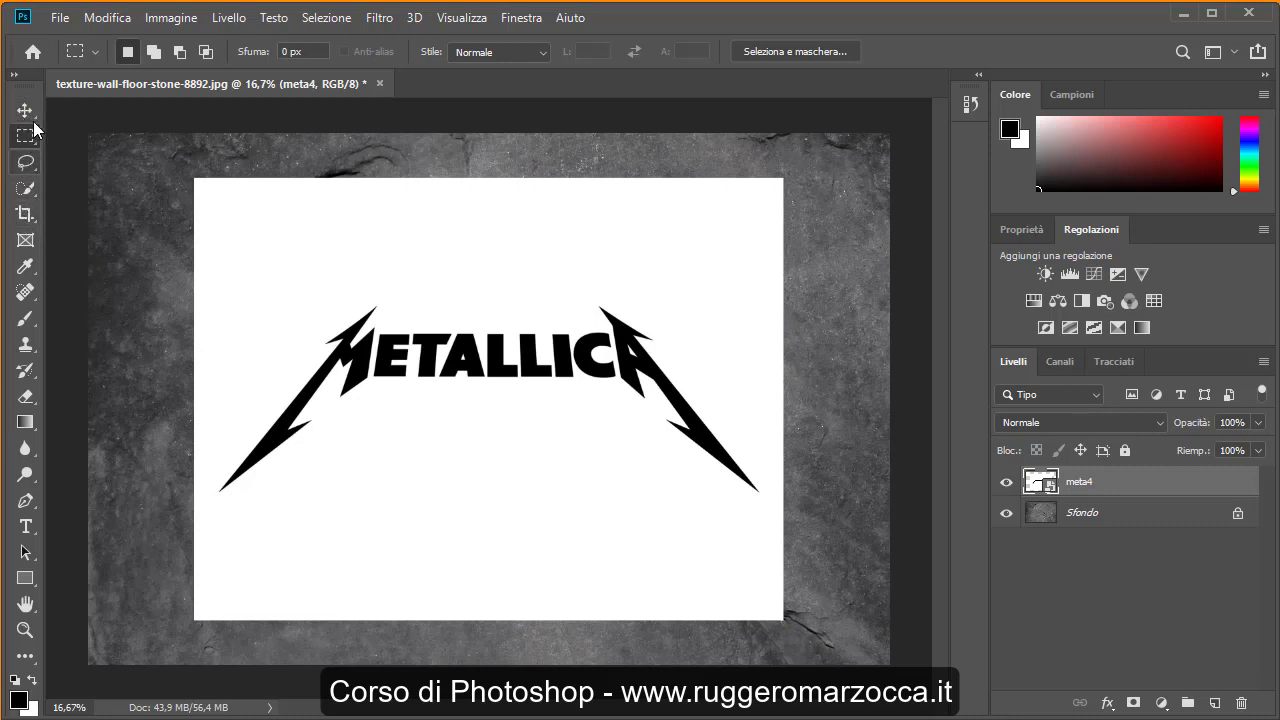
Choose the Magic Wand with point sampling and Tolleranza 50, then deselect the trial selection
left_click(29, 187)
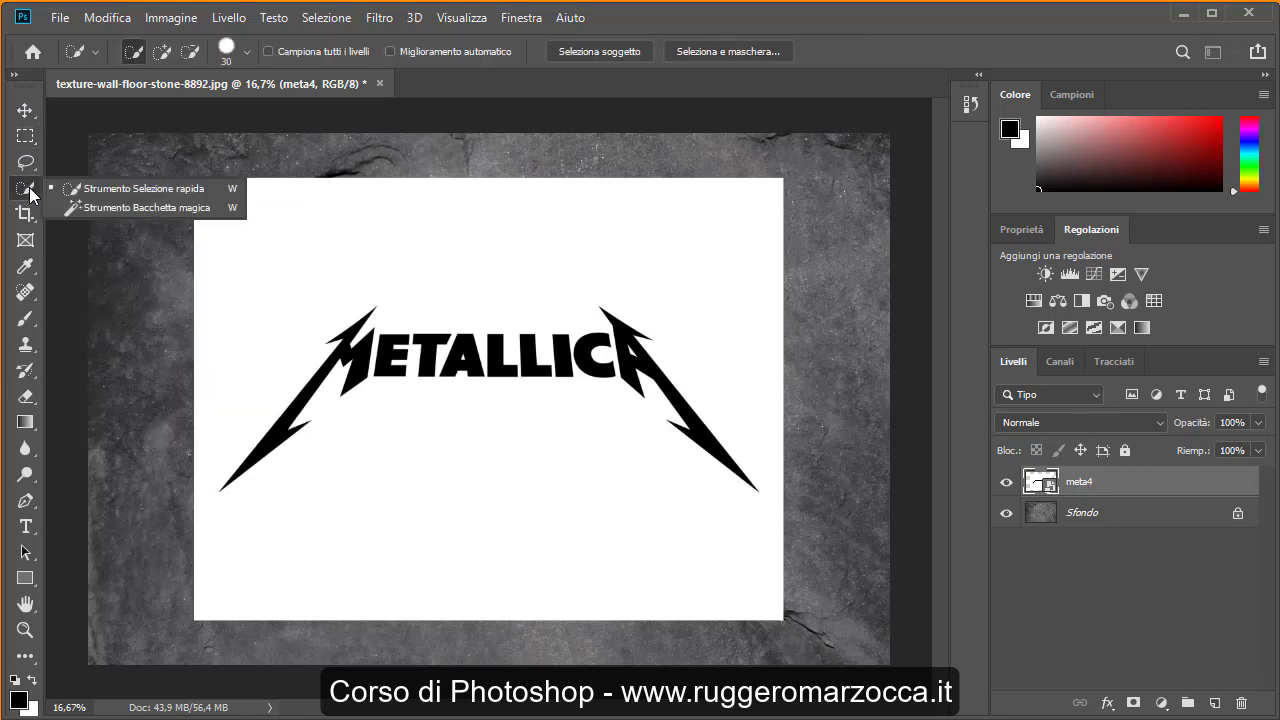
left_click(127, 209)
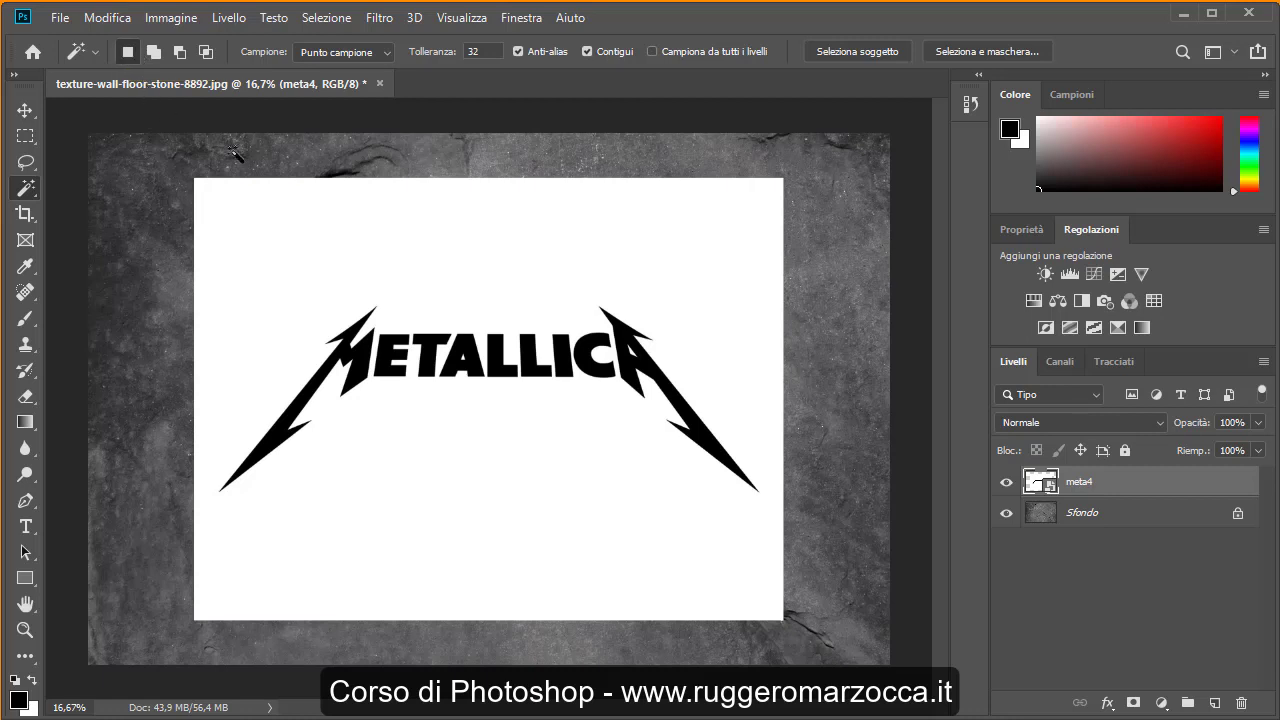
left_click(384, 56)
left_click(384, 58)
left_click(484, 51)
type("5")
type("0")
left_click(324, 19)
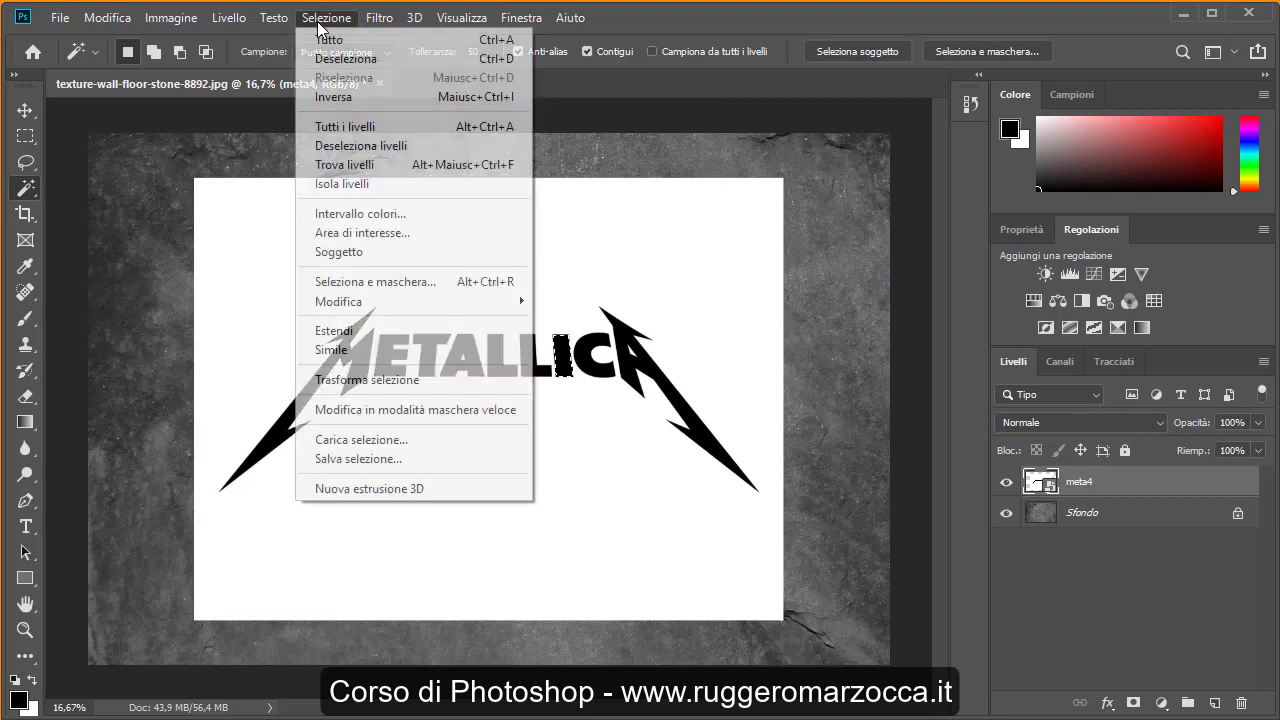
left_click(494, 68)
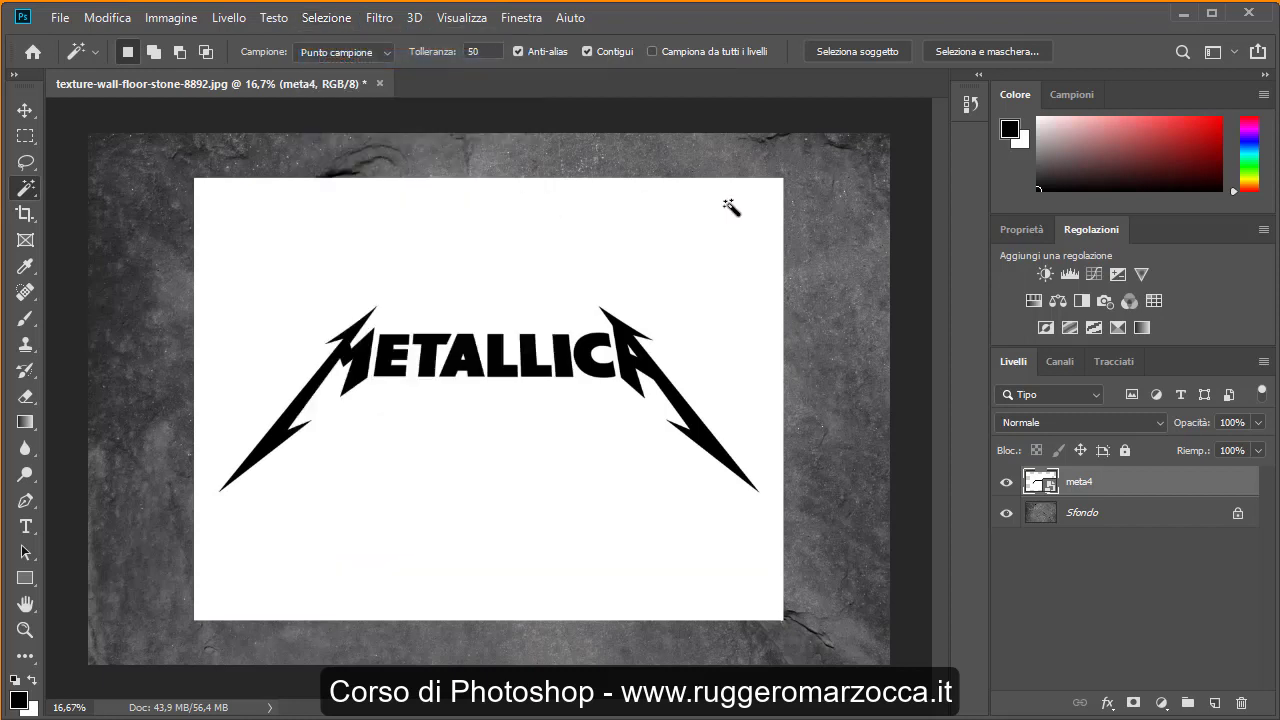
Turn off Contigui and select all black logo shapes with the Magic Wand
left_click(587, 51)
left_click(564, 356)
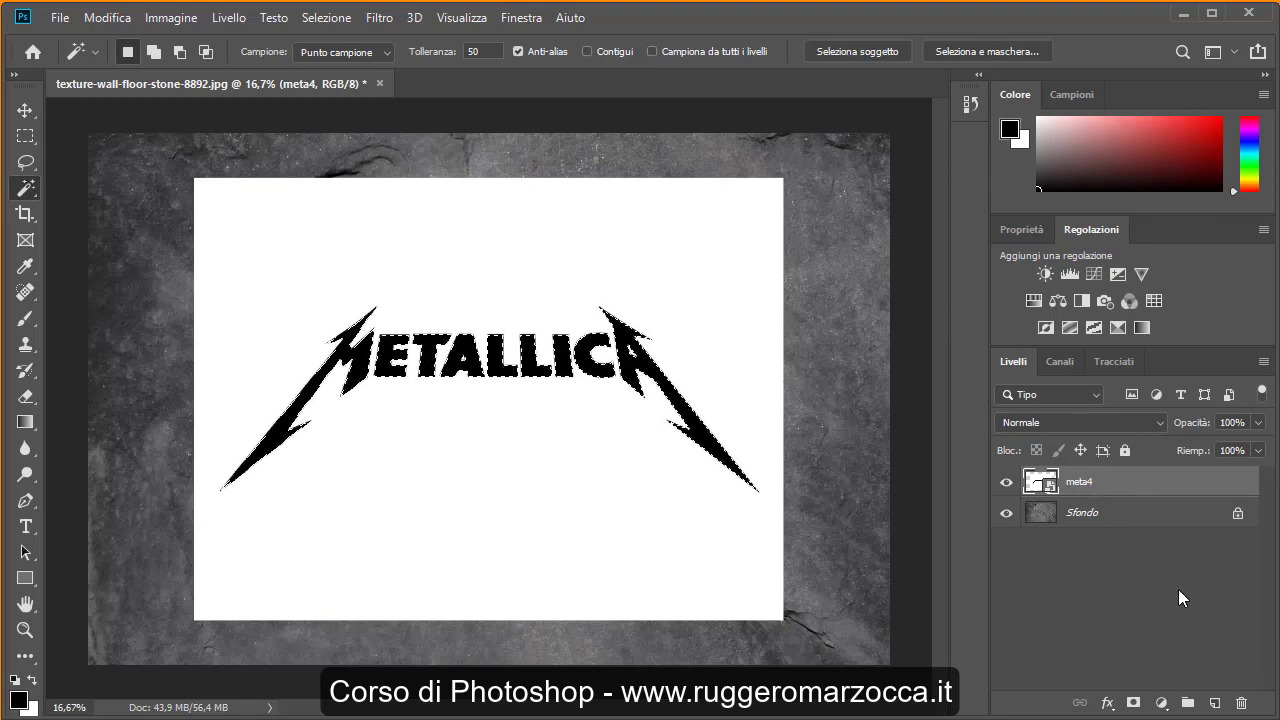
left_click(1117, 516)
left_click(1122, 493)
Delete the meta4 layer, confirming Sì, while keeping the logo selection
left_click(1241, 703)
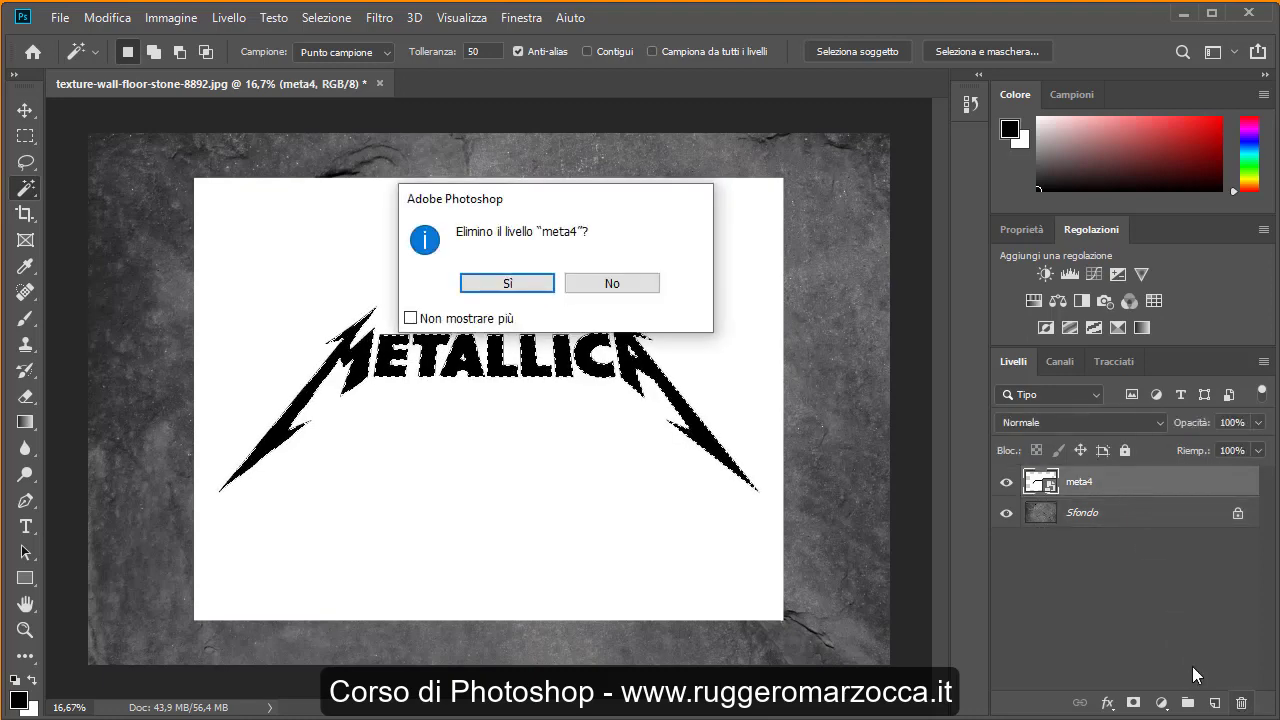
left_click(546, 291)
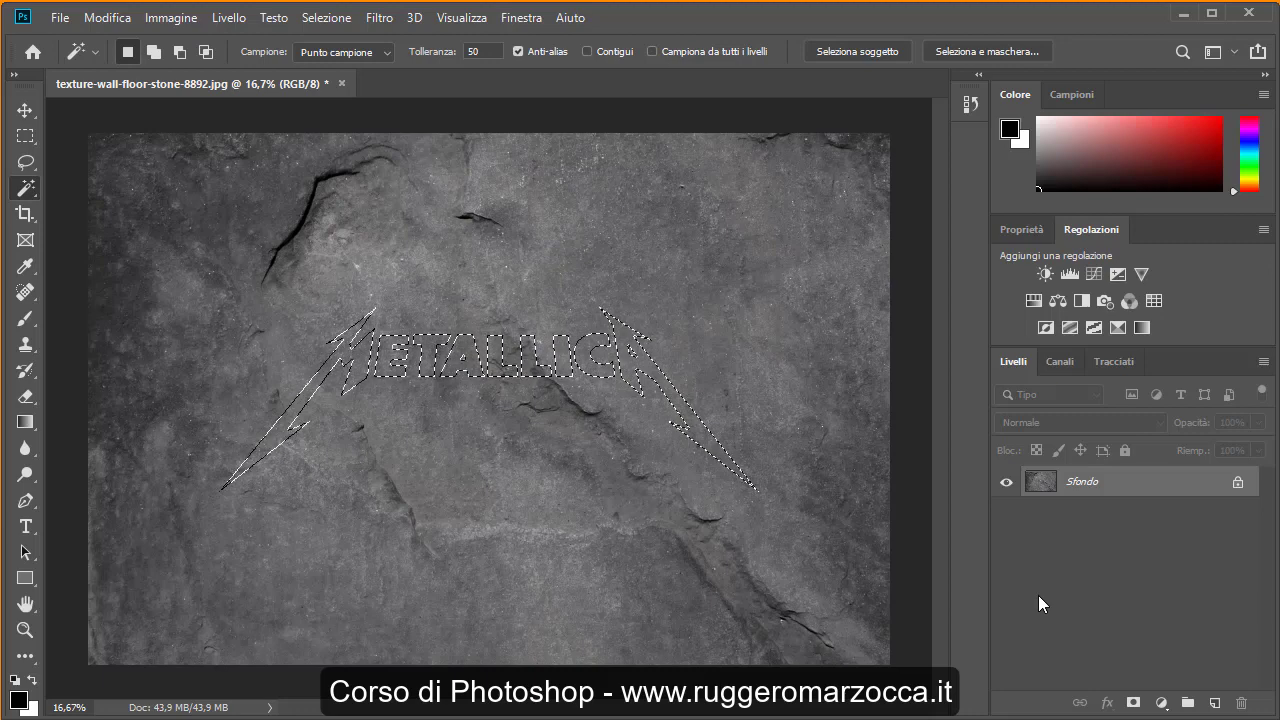
left_click(1162, 704)
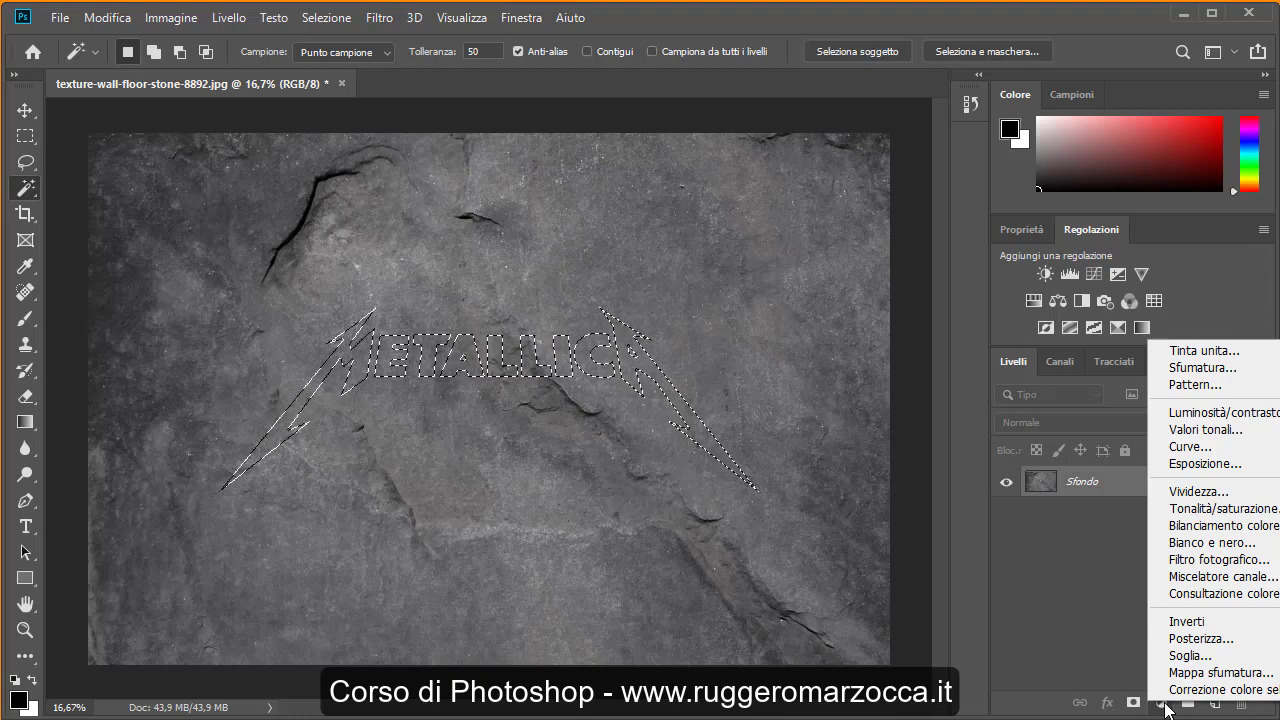
Add a Sfumatura fill layer in the logo selection using the Nero, Bianco preset
left_click(1186, 370)
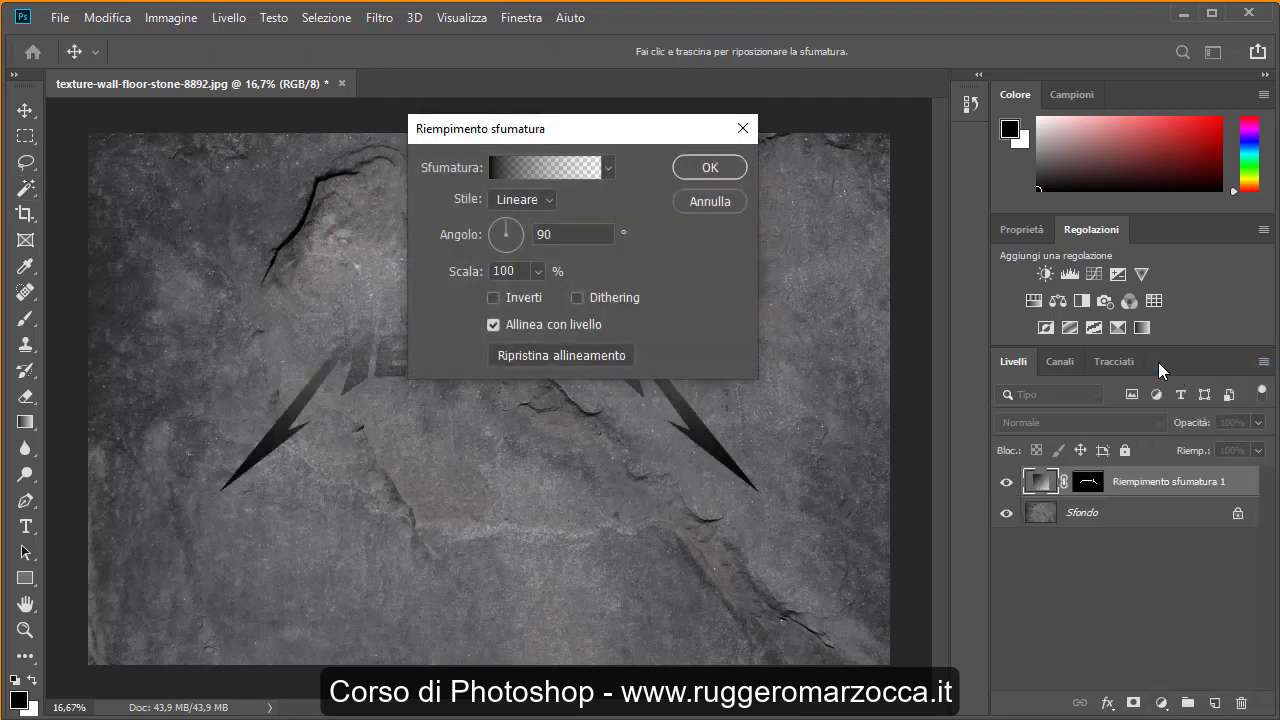
left_click_drag(675, 134, 996, 317)
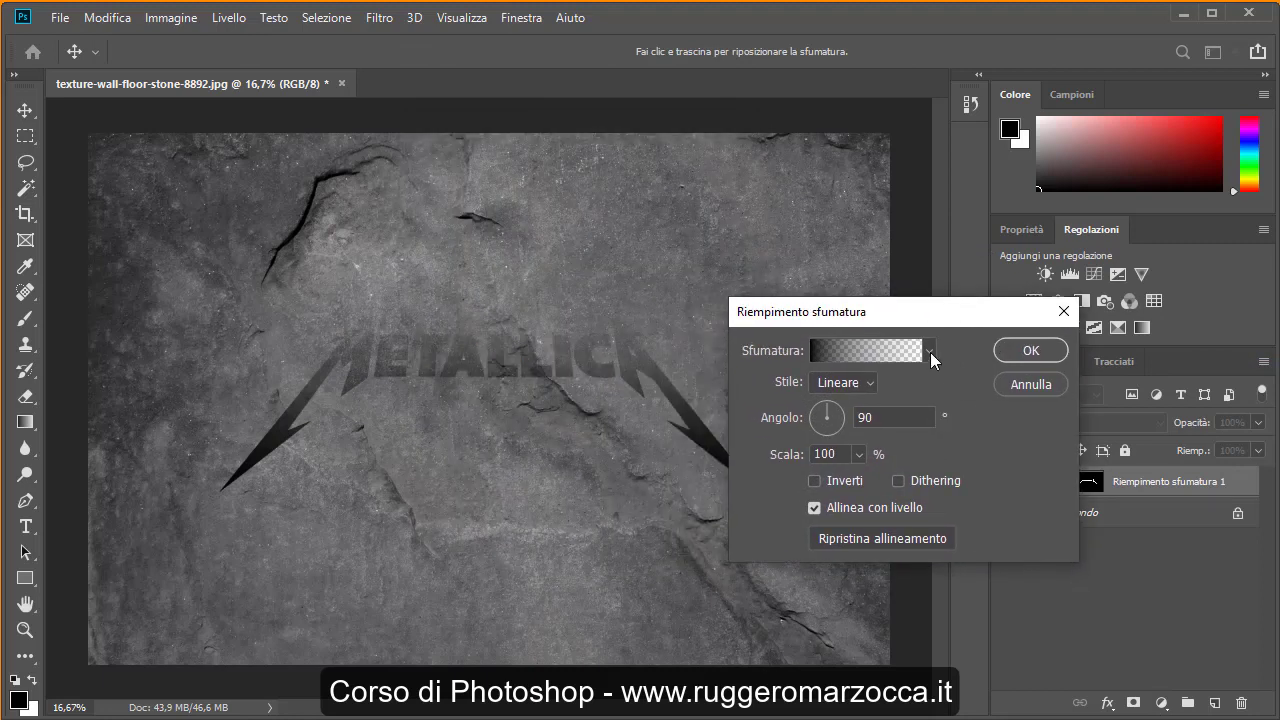
left_click(929, 350)
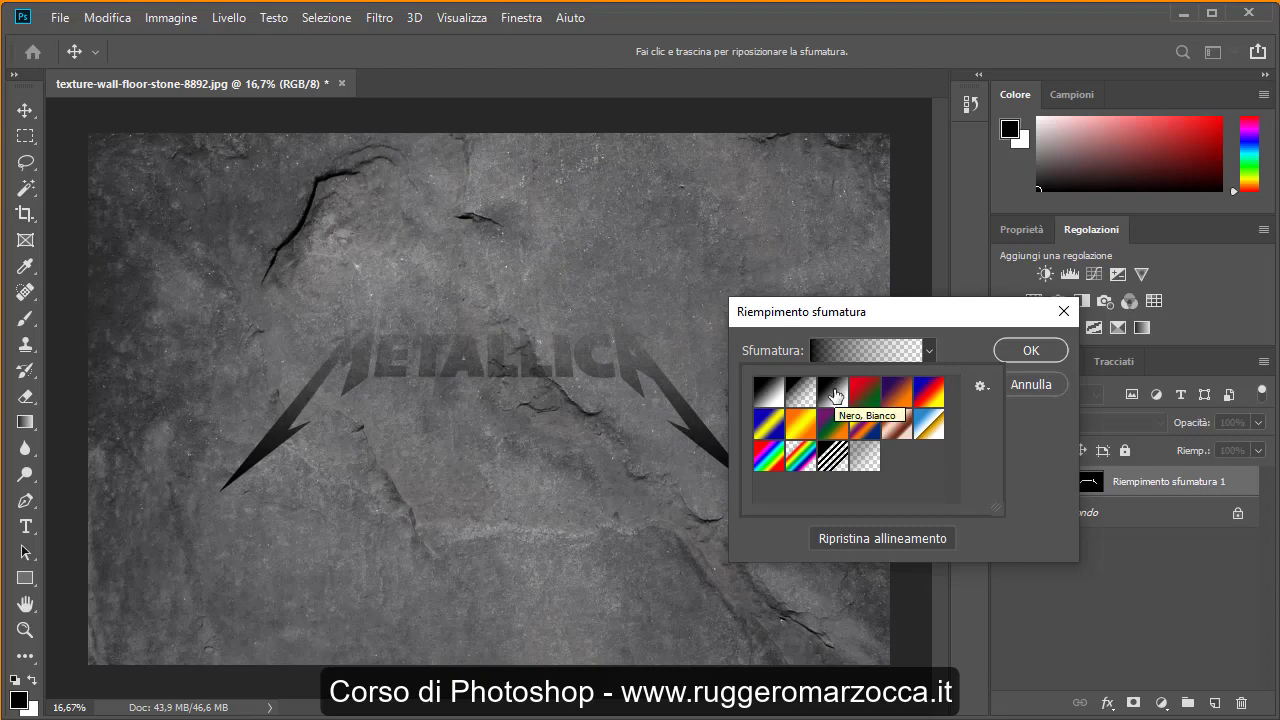
left_click(836, 394)
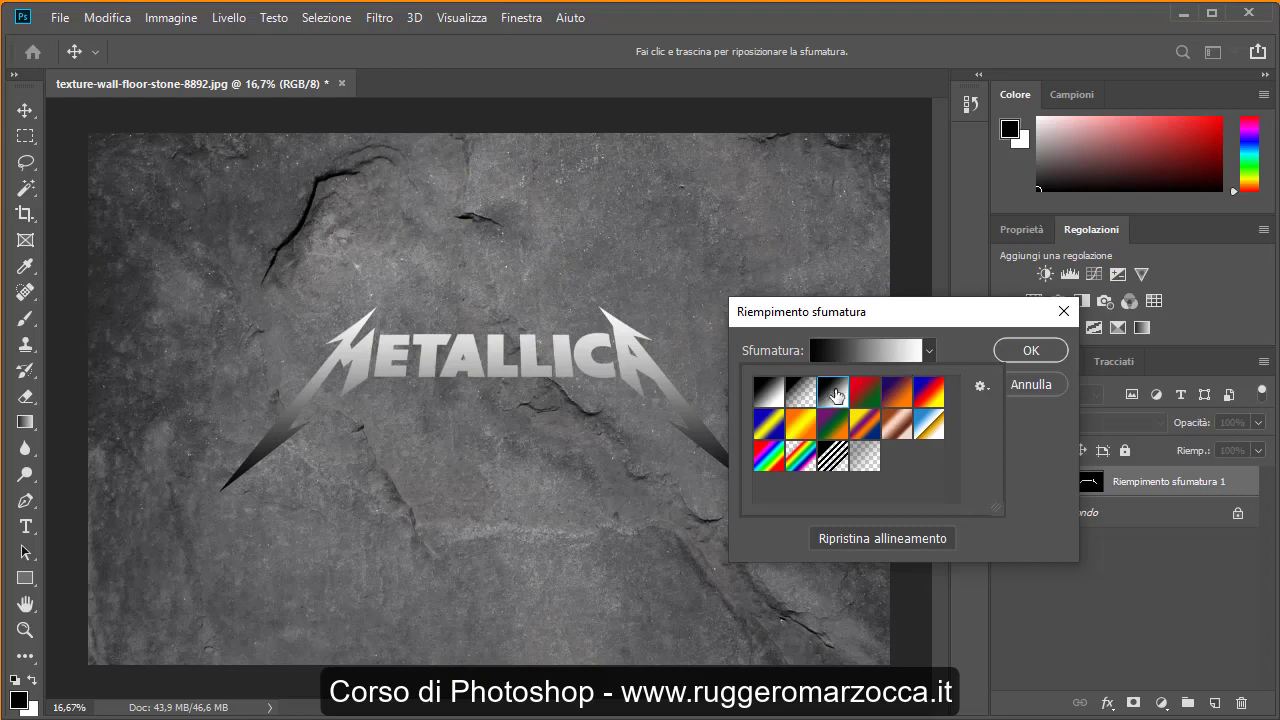
Open the Gradient Editor and move it clear of the logo
left_click(864, 348)
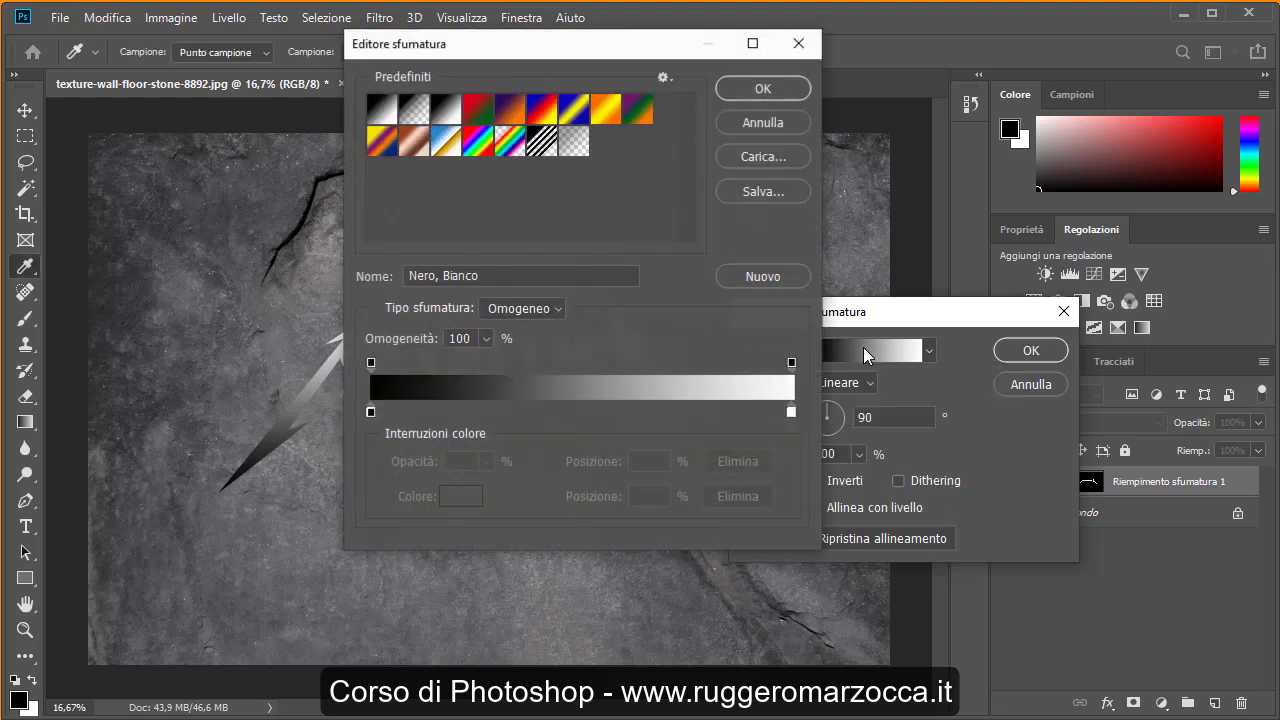
left_click_drag(621, 48, 862, 113)
left_click_drag(620, 112, 682, 114)
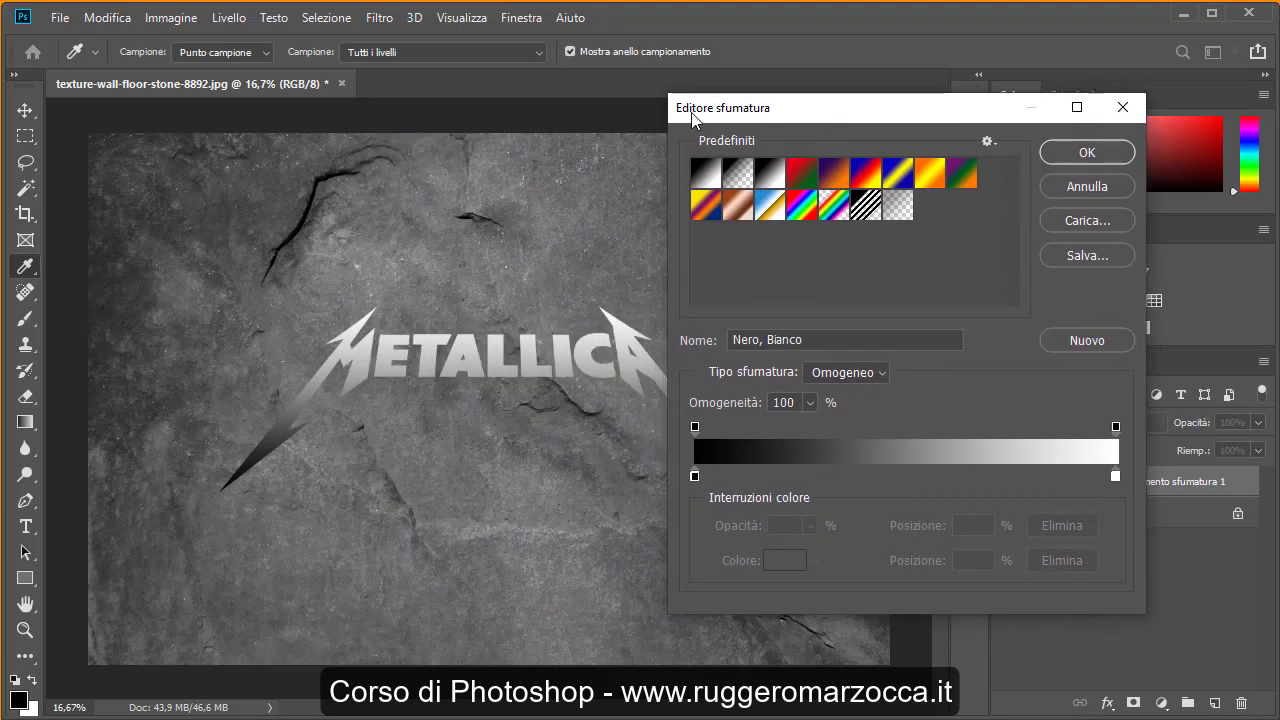
left_click_drag(804, 119, 921, 132)
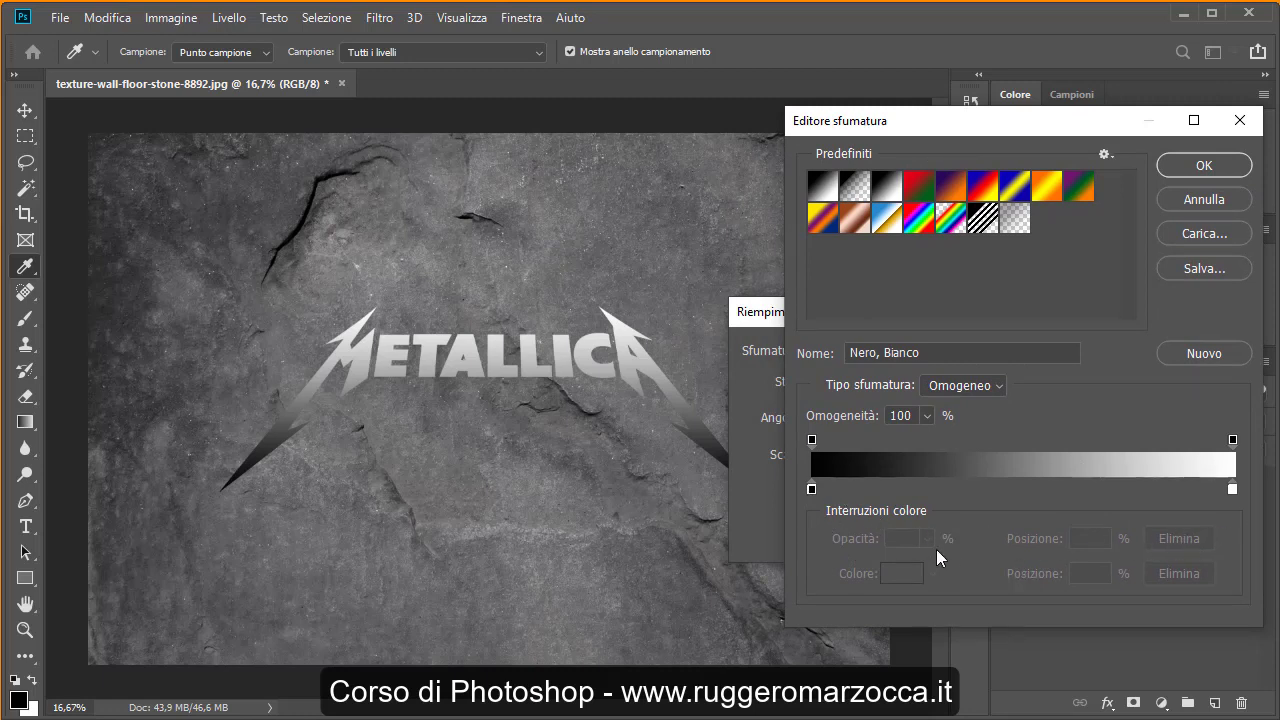
Change the left gradient stop from black to grey a6a6a6 (saturation 0, brightness 65)
left_click(812, 490)
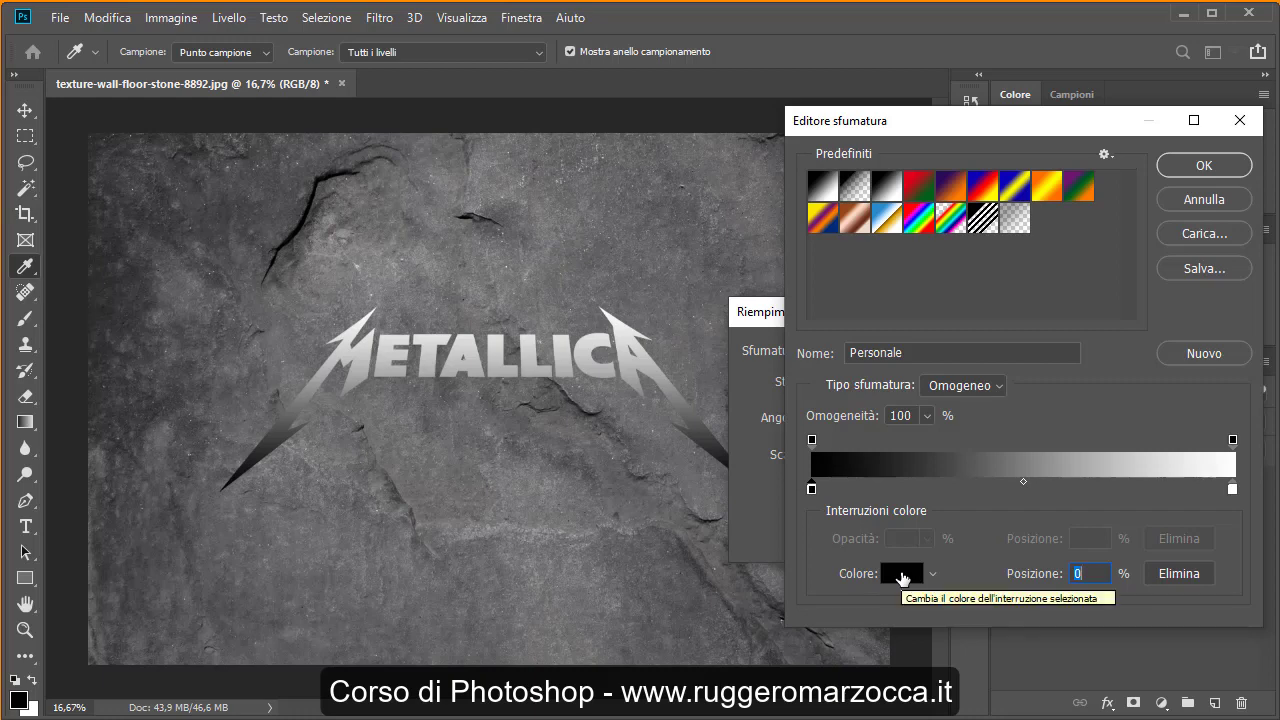
left_click(902, 576)
left_click_drag(657, 96, 1076, 123)
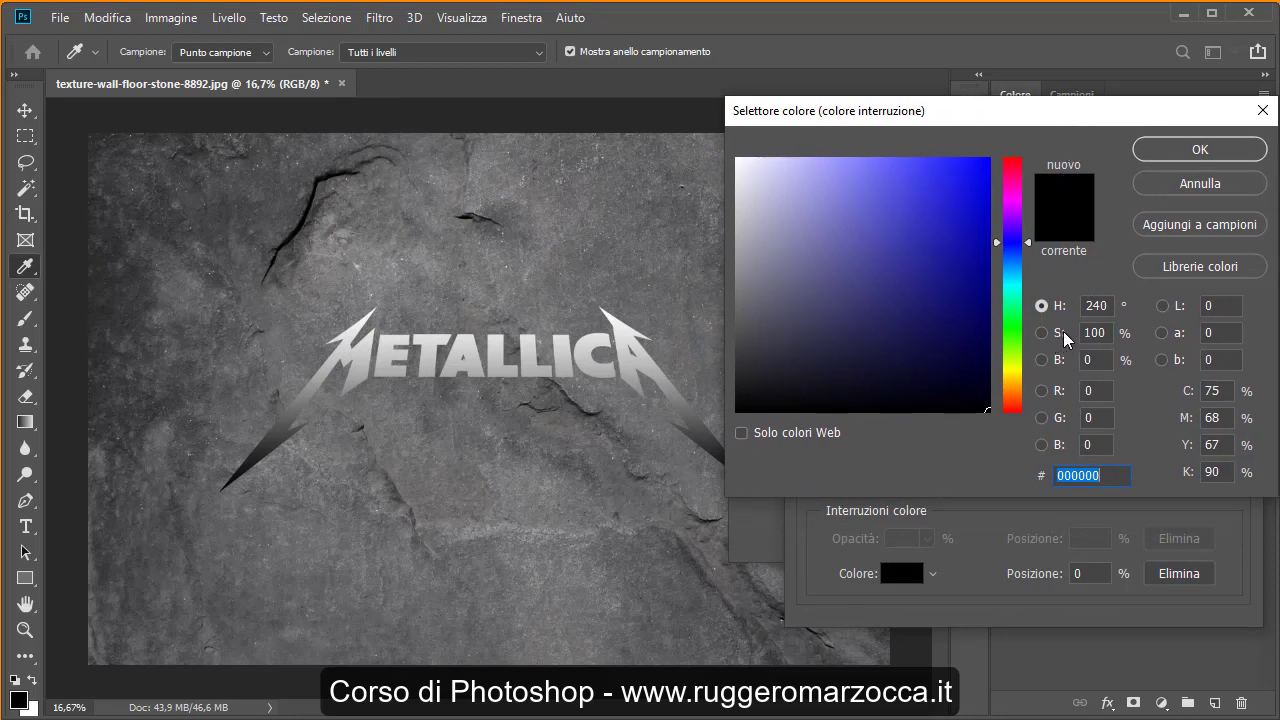
left_click(1090, 333)
type("0")
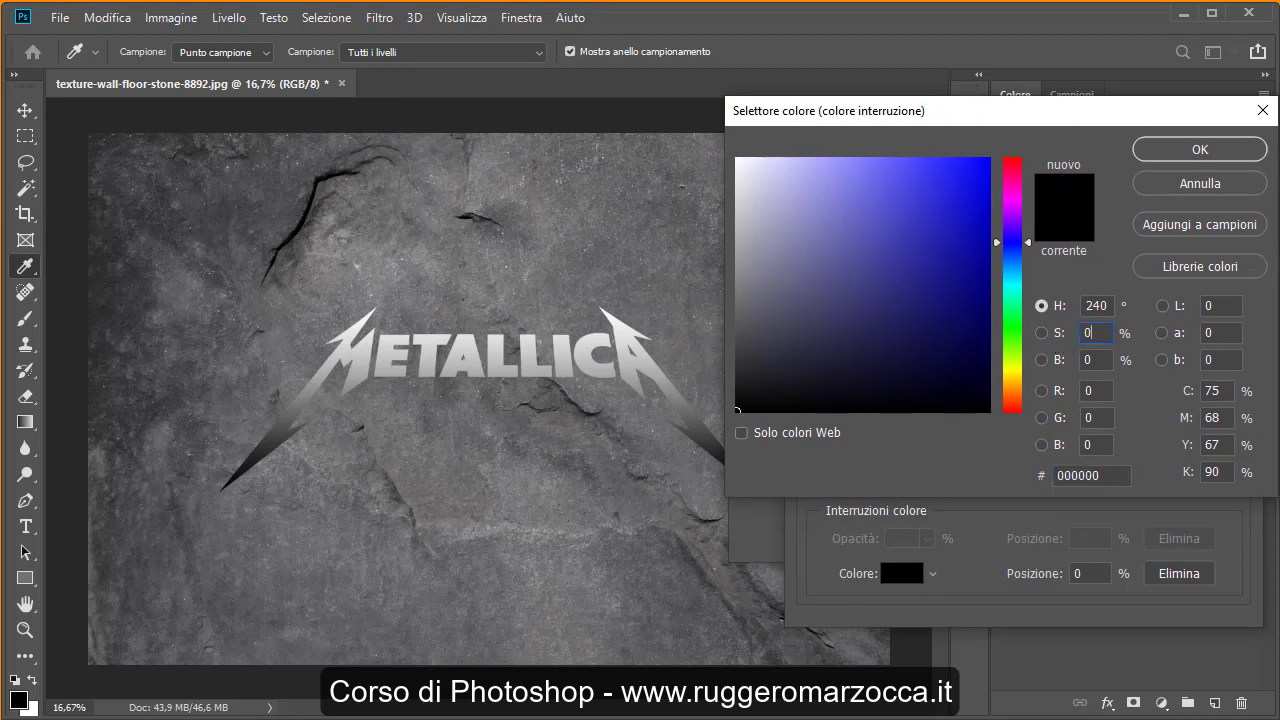
key("Tab")
type("65")
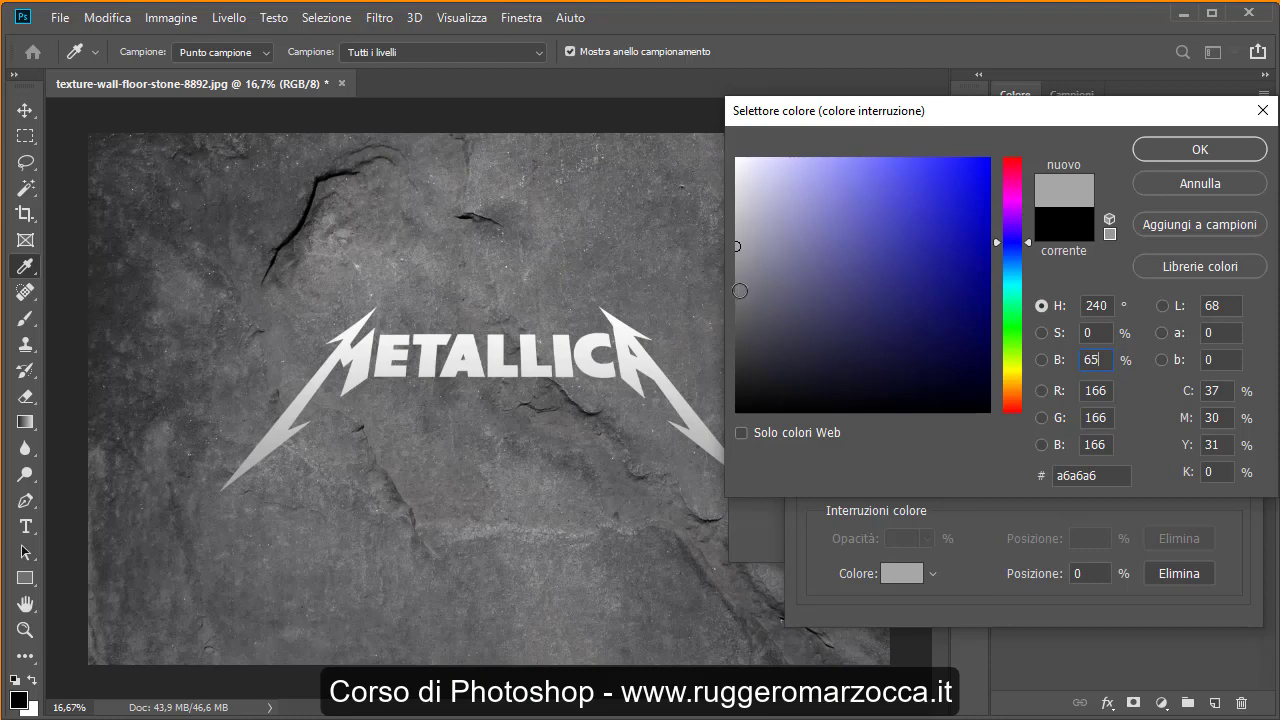
left_click(1156, 158)
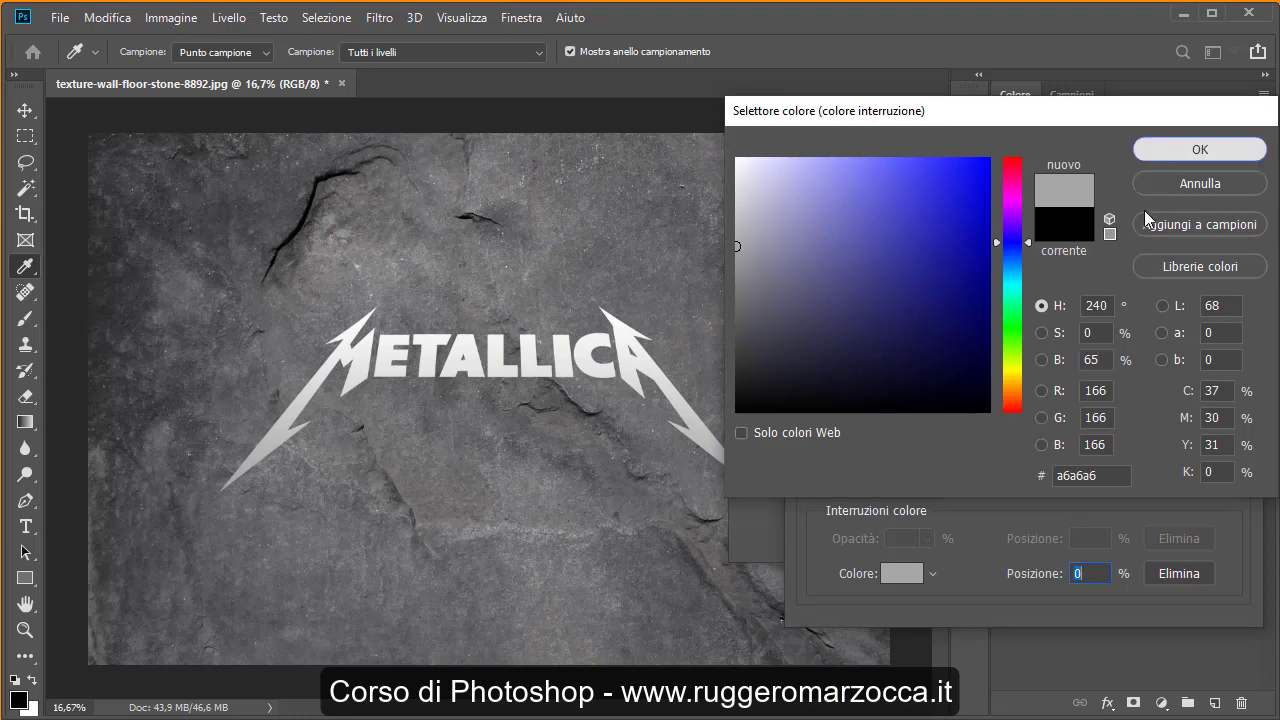
left_click(810, 490)
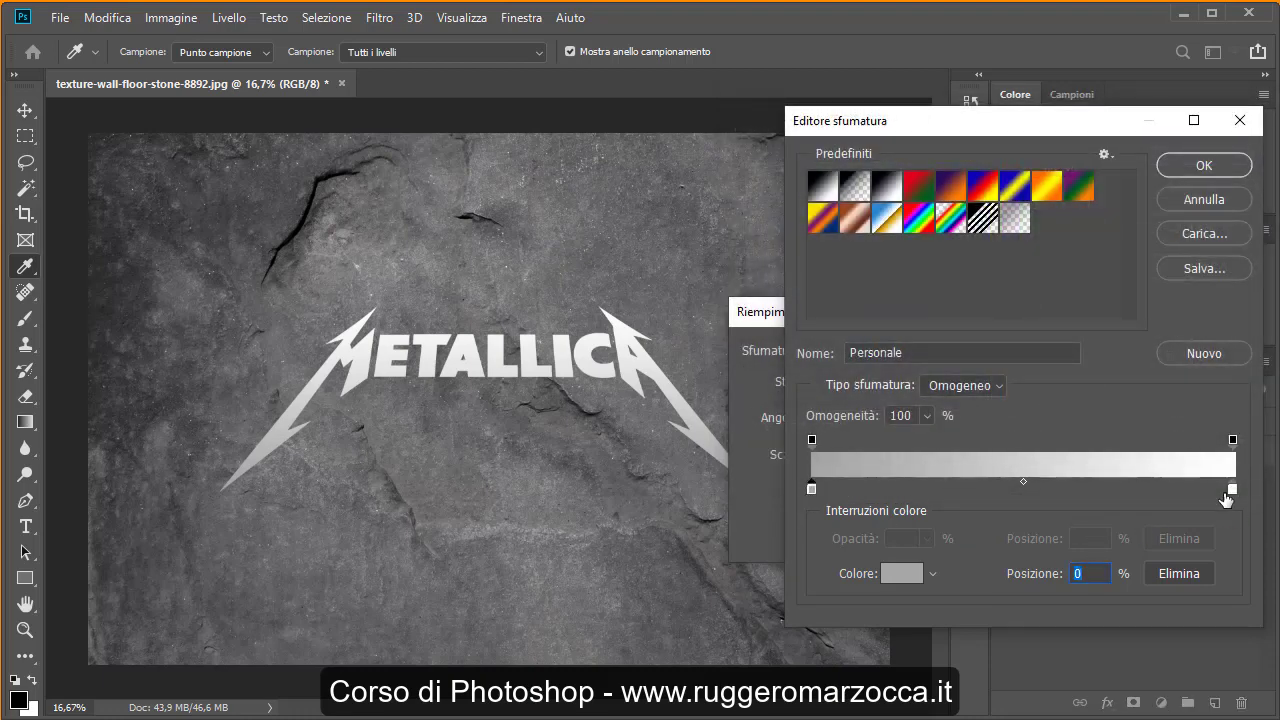
Set the right gradient stop to dark grey 333333 (brightness 20) and accept the gradient
left_click(1233, 492)
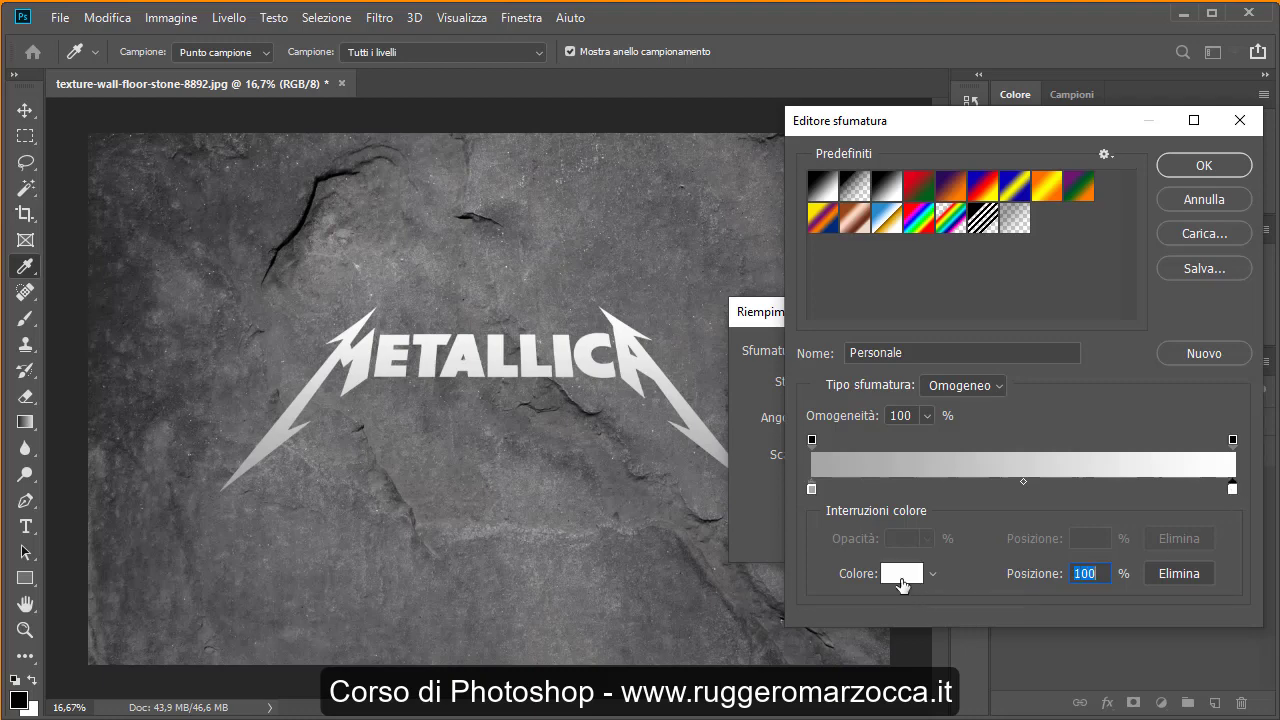
left_click(902, 576)
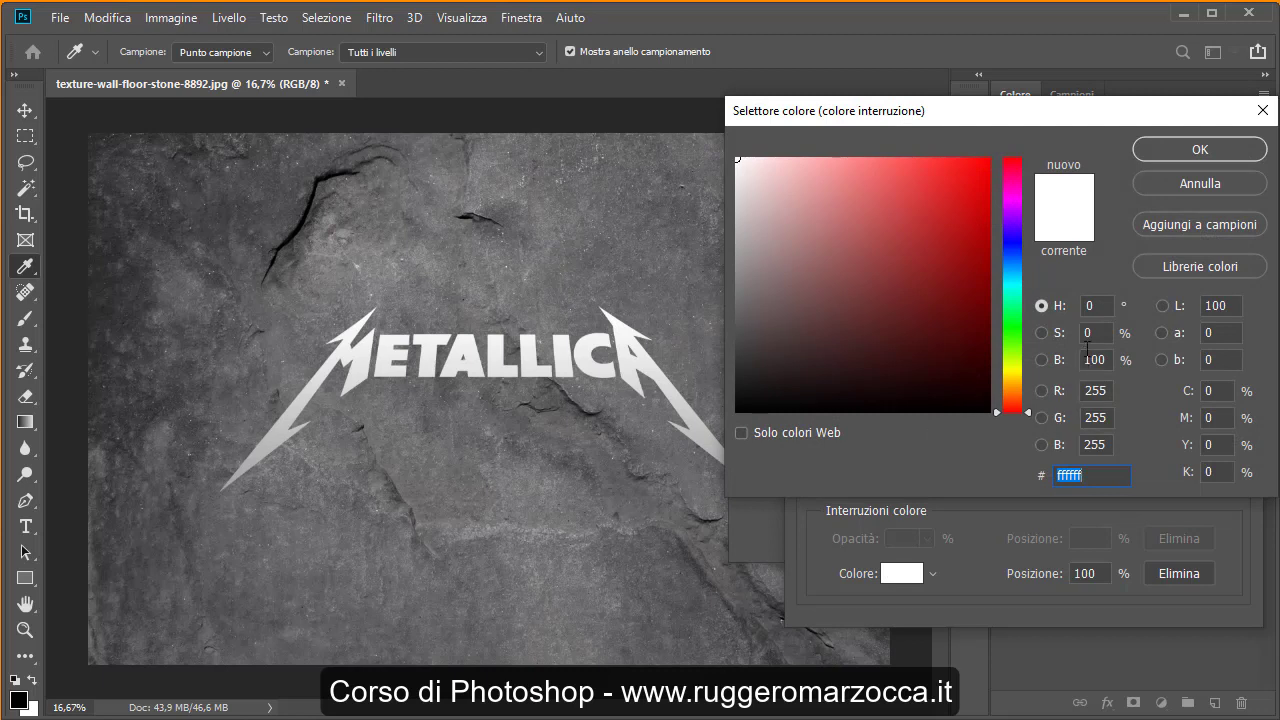
left_click_drag(1108, 358, 1063, 362)
type("2")
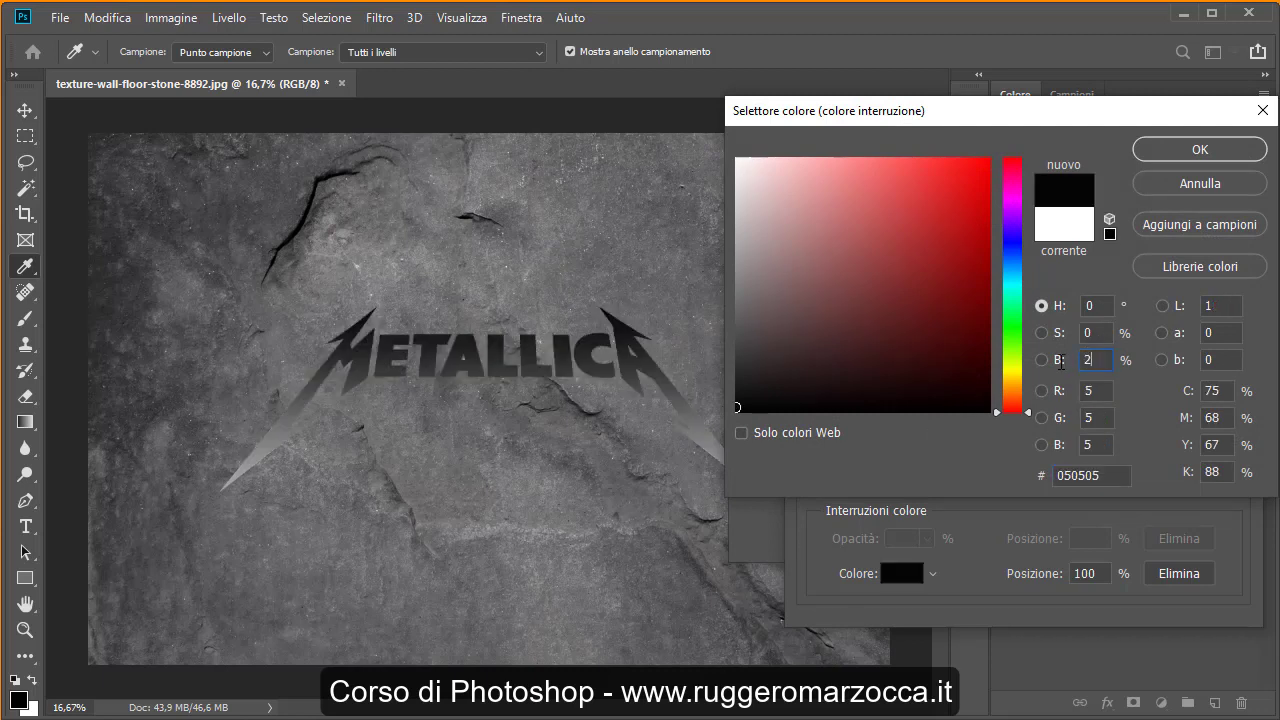
type("5")
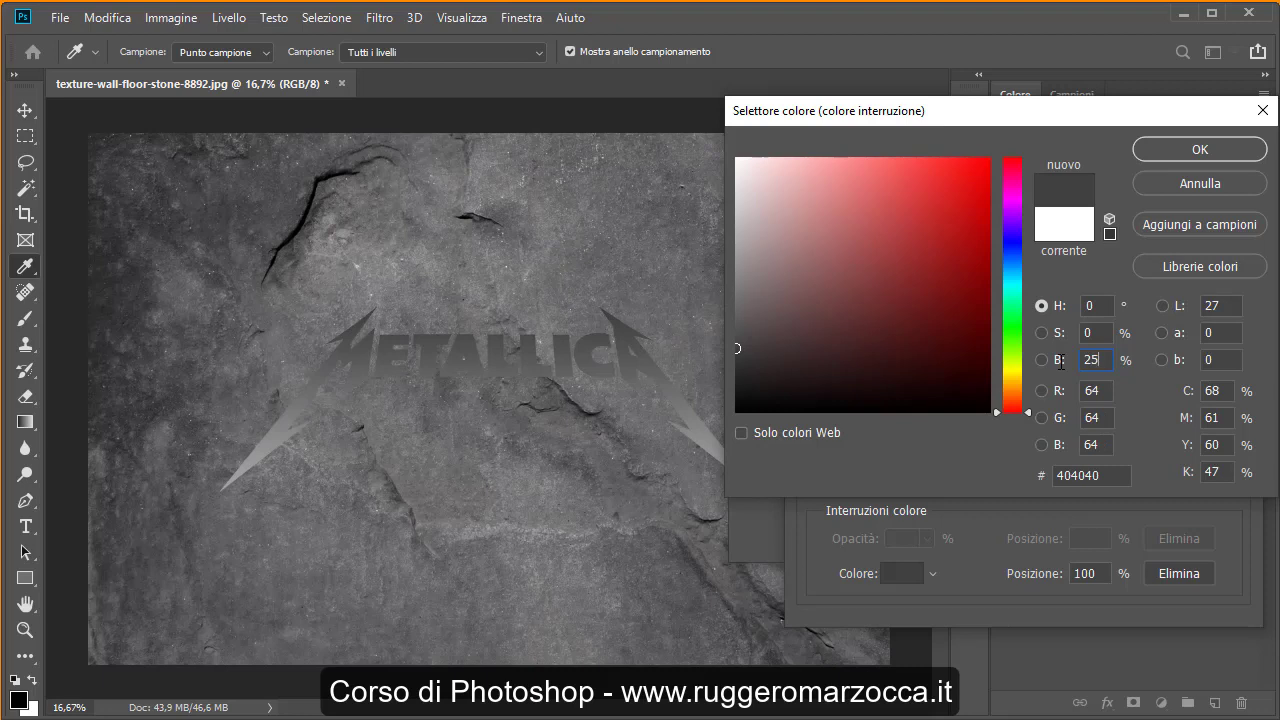
left_click_drag(1100, 360, 1070, 358)
type("20")
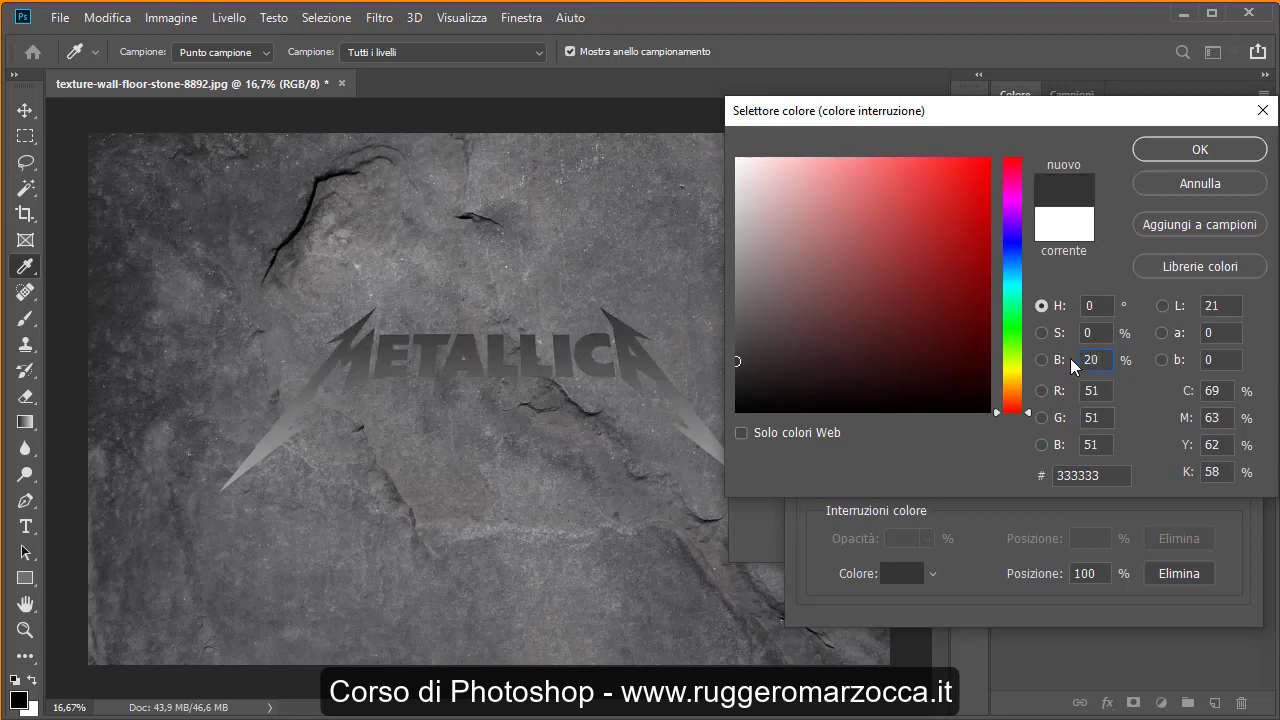
left_click(1148, 155)
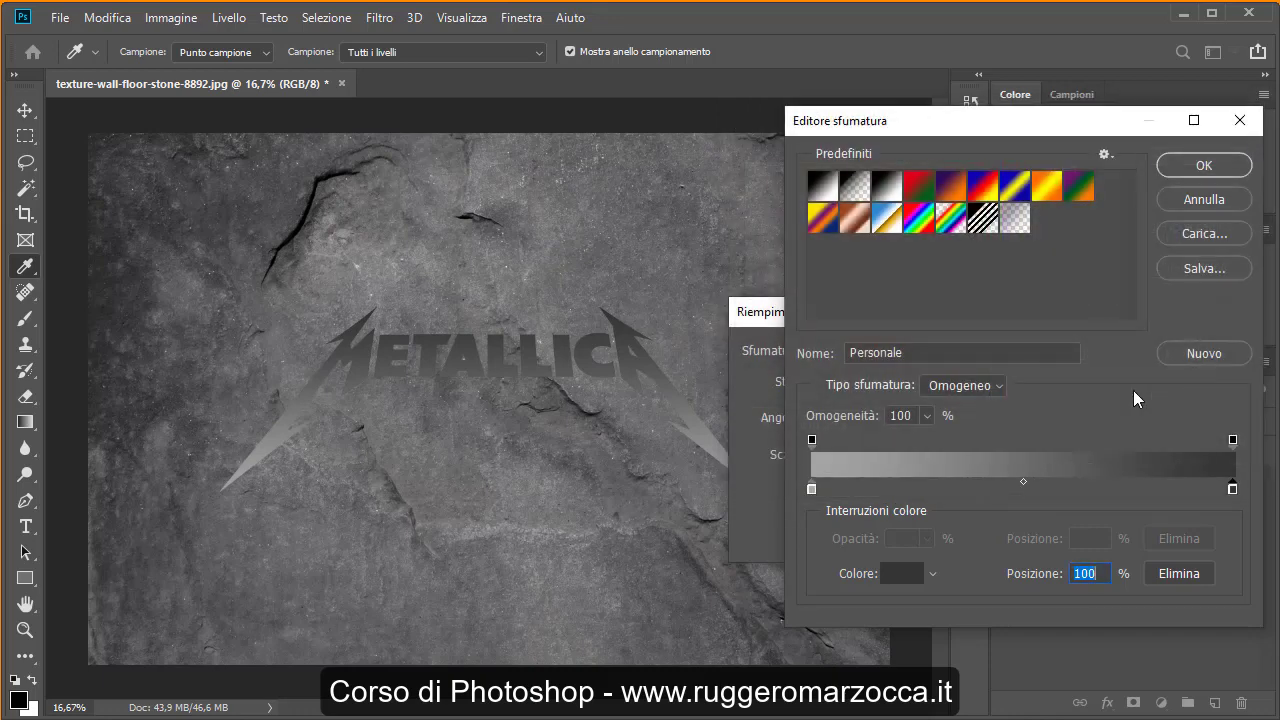
left_click(1185, 166)
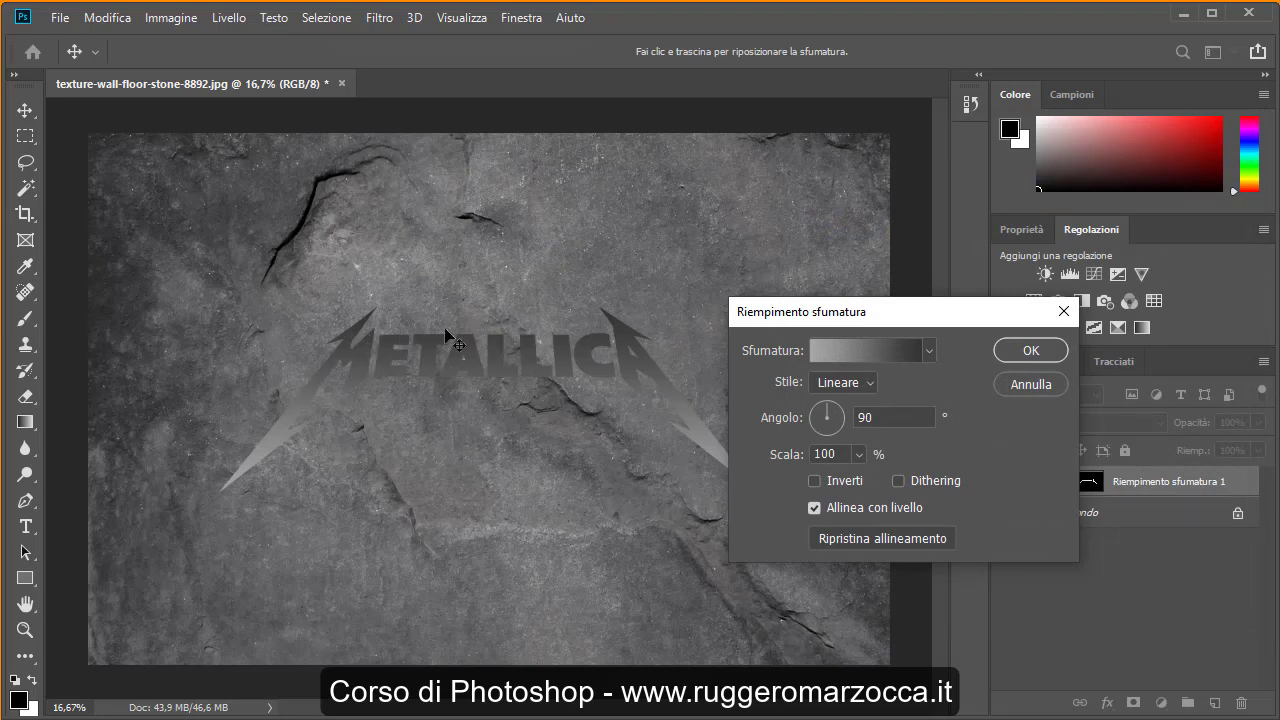
Move the Riempimento sfumatura dialog off the logo and enable Inverti to reverse the gradient
left_click_drag(769, 320, 514, 183)
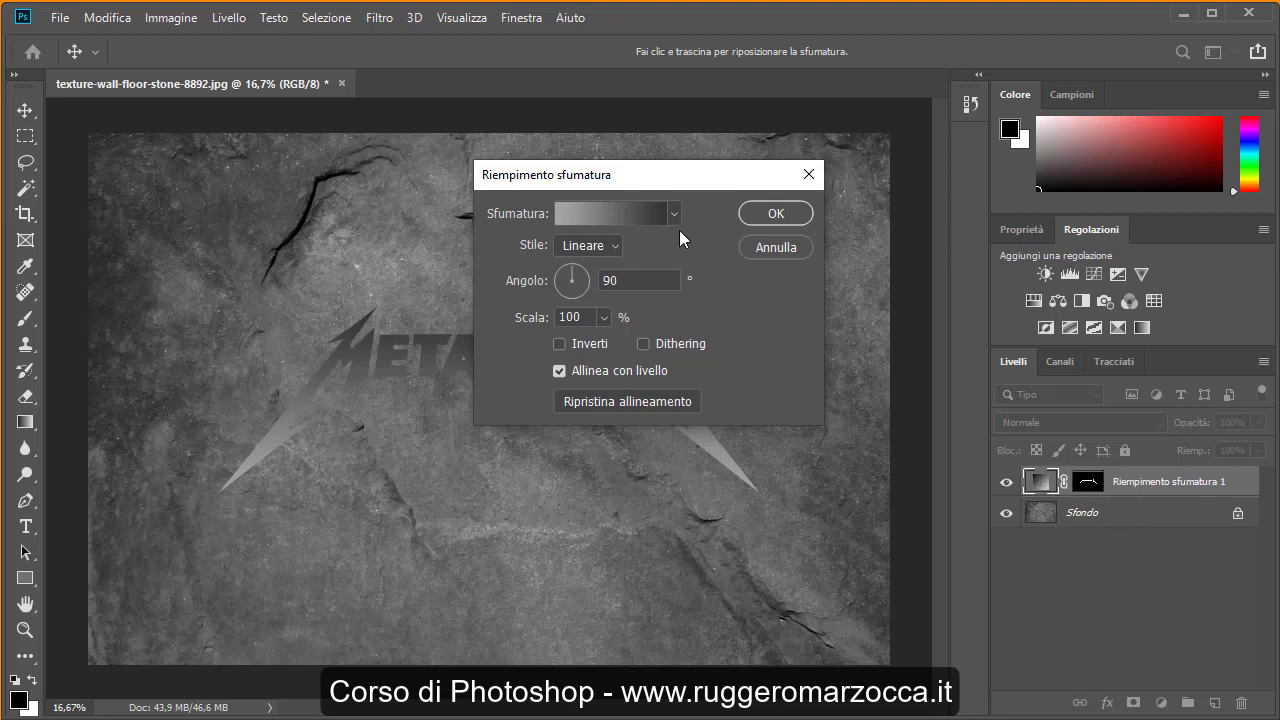
left_click_drag(673, 188, 934, 263)
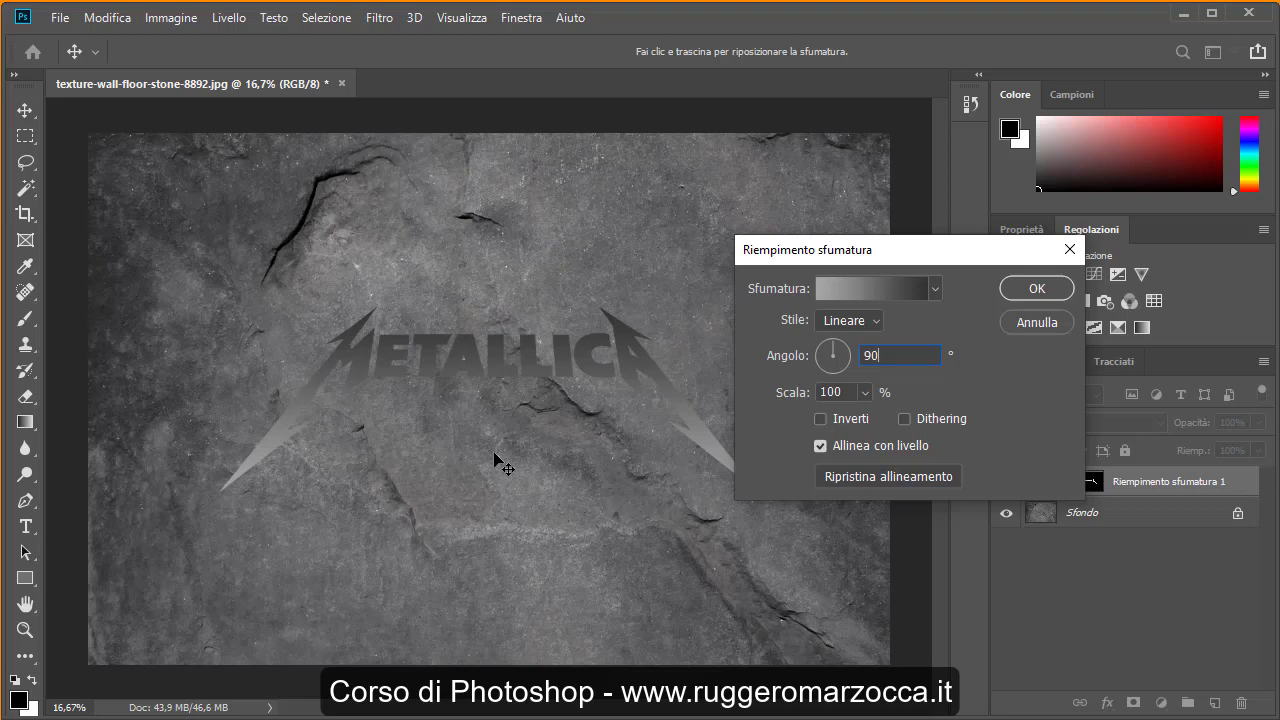
left_click(820, 420)
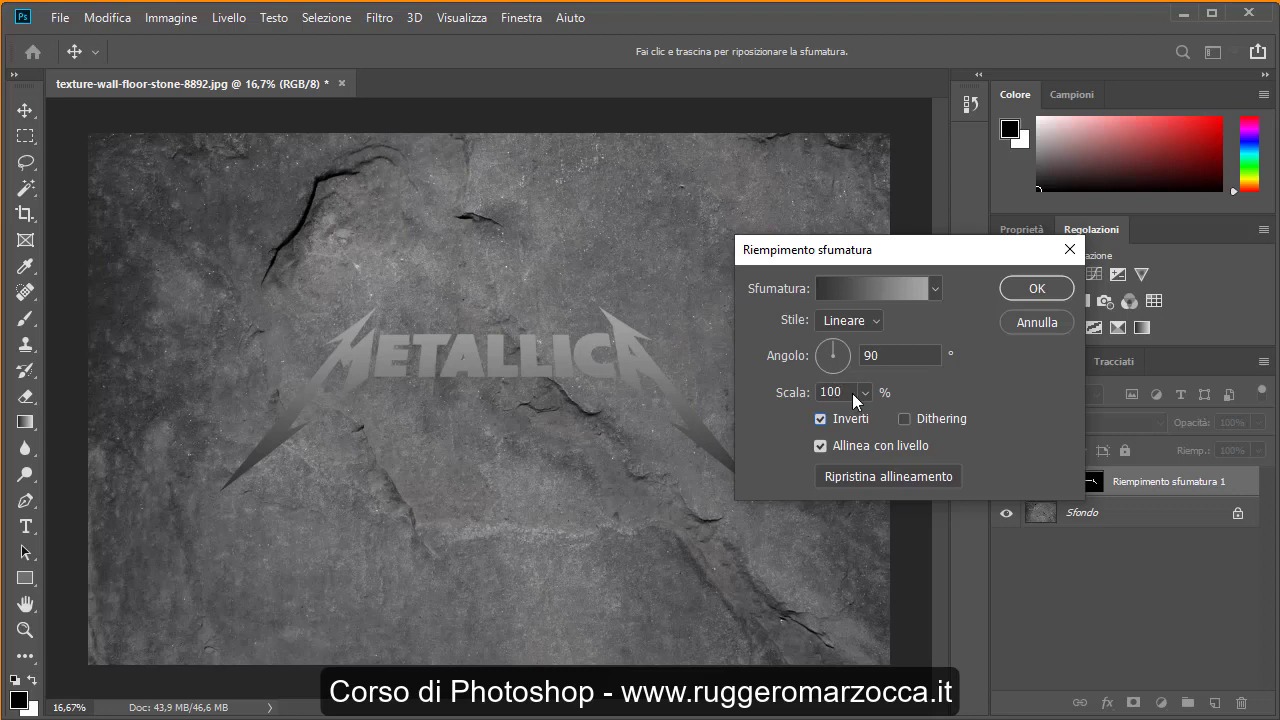
left_click_drag(847, 242, 855, 140)
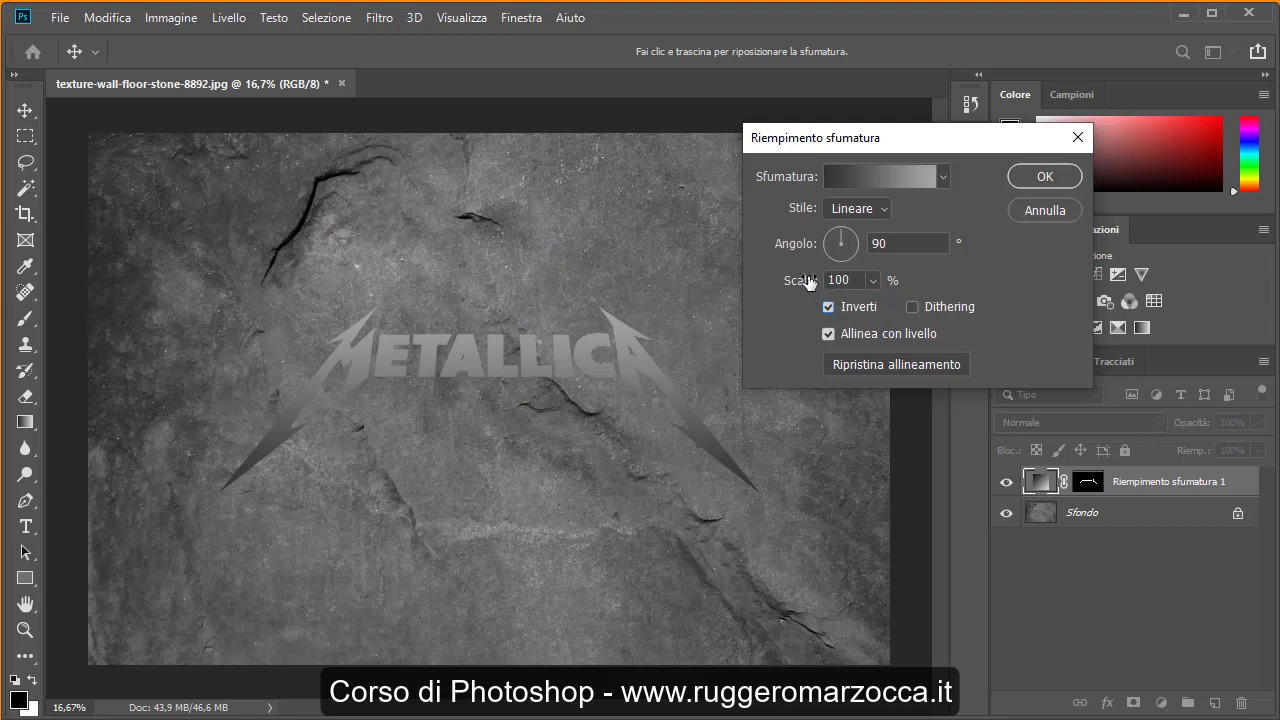
Set the gradient Scala to 50% after trying 60 and 100, then apply the fill
left_click(853, 281)
left_click_drag(853, 281, 826, 281)
type("60")
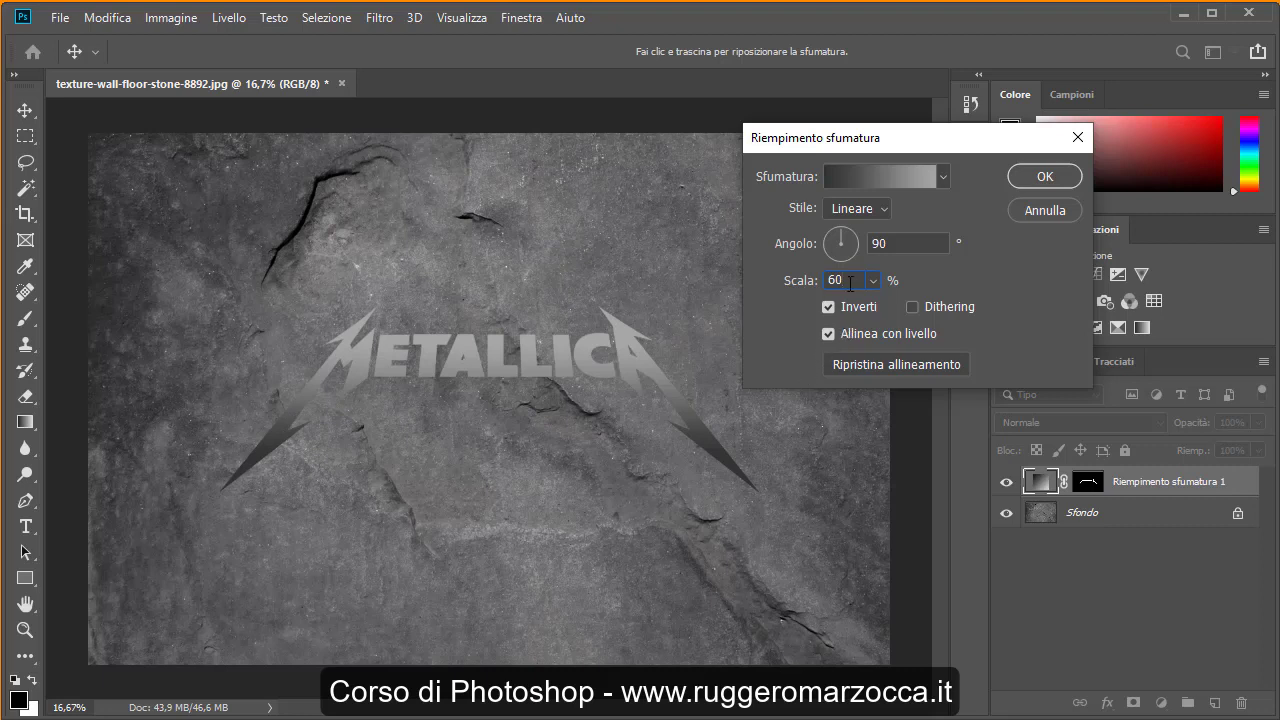
left_click(805, 281)
type("100")
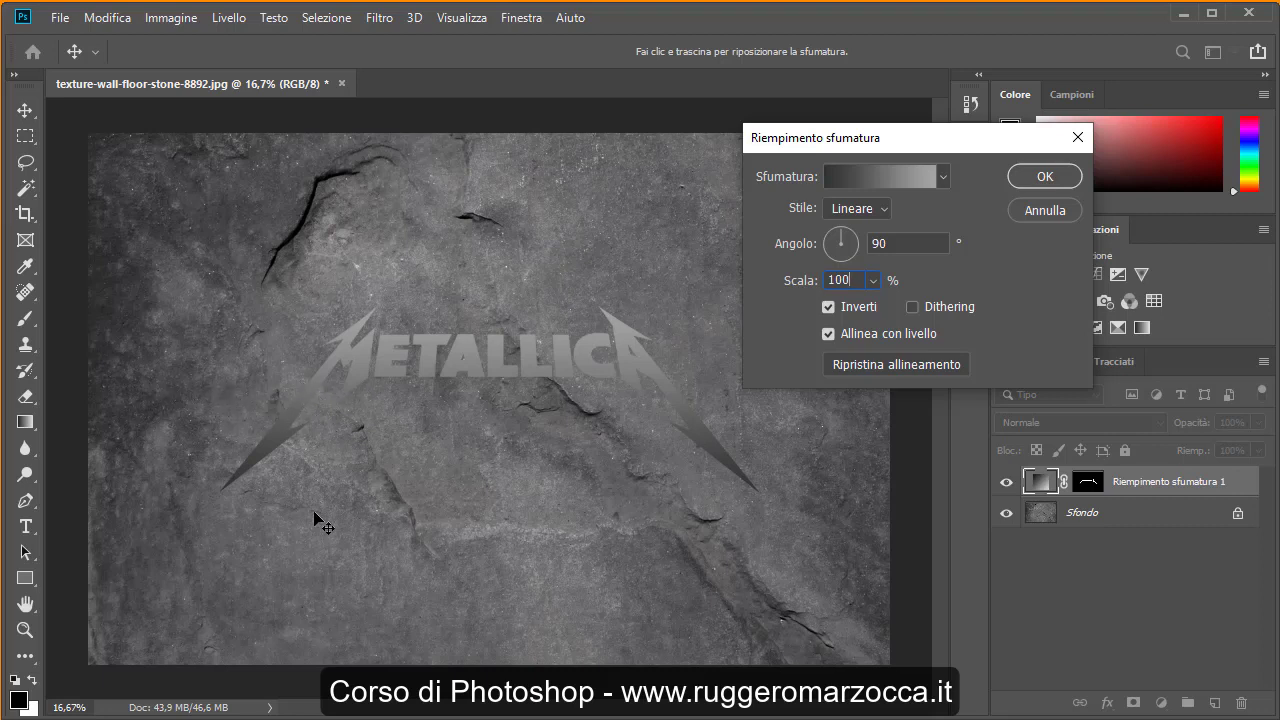
left_click(873, 280)
left_click(812, 281)
type("60")
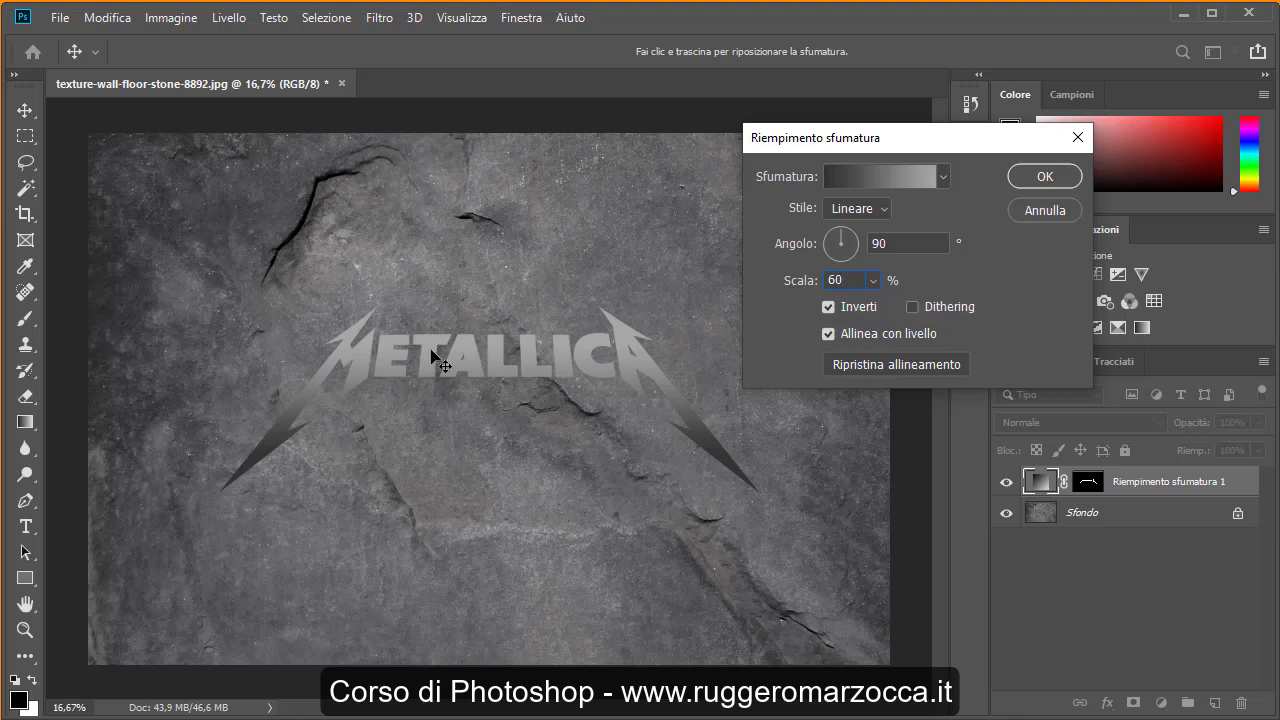
left_click(817, 280)
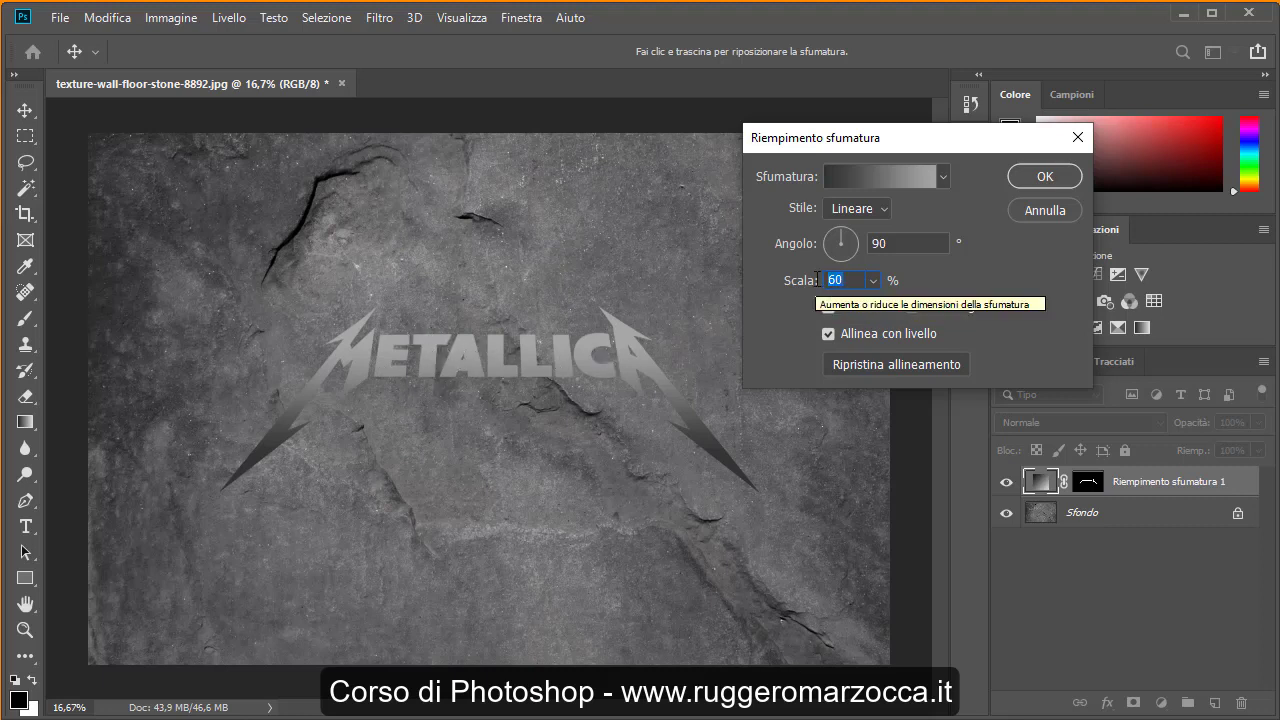
type("50")
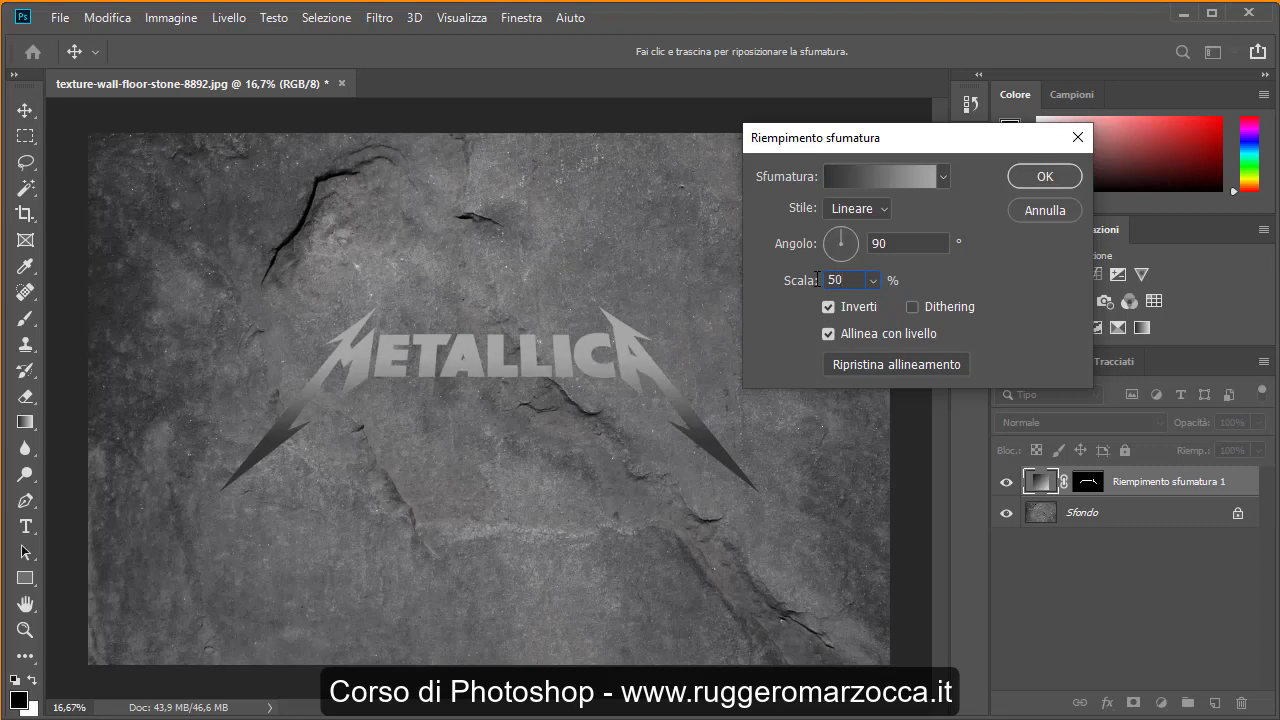
left_click(1034, 178)
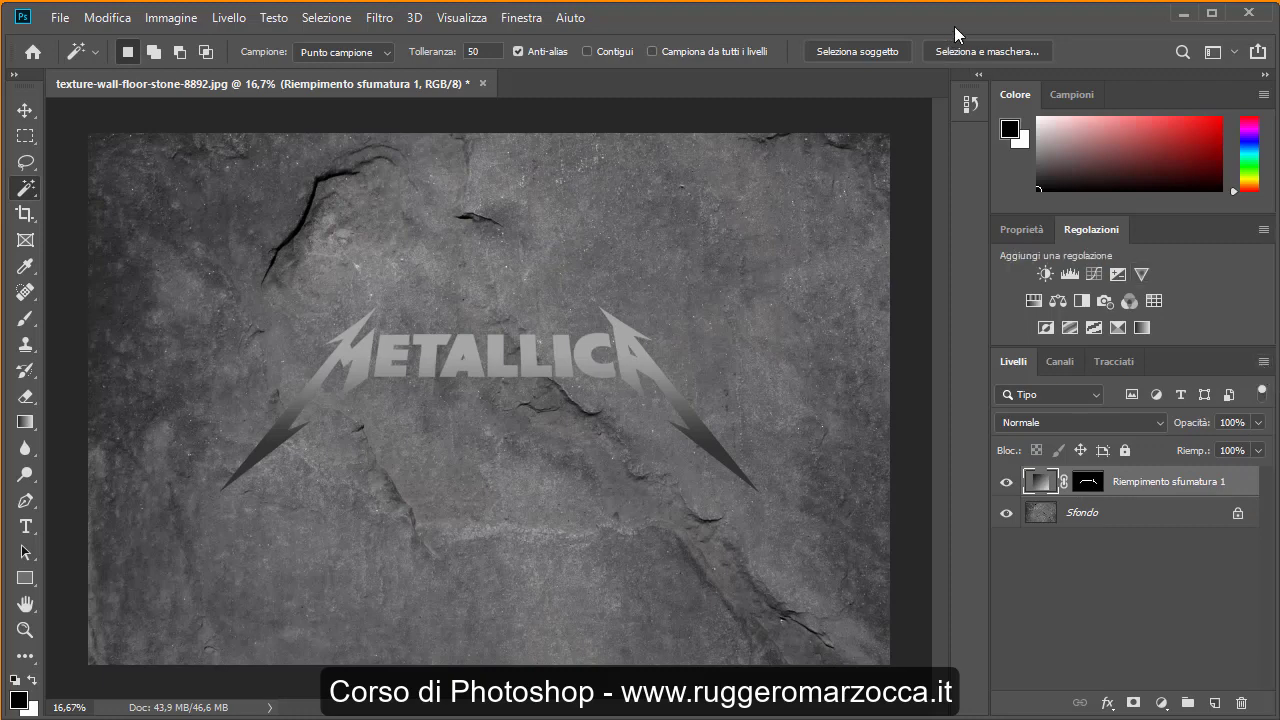
Open Opzioni pannello from the Livelli panel flyout menu
left_click_drag(957, 21, 654, 0)
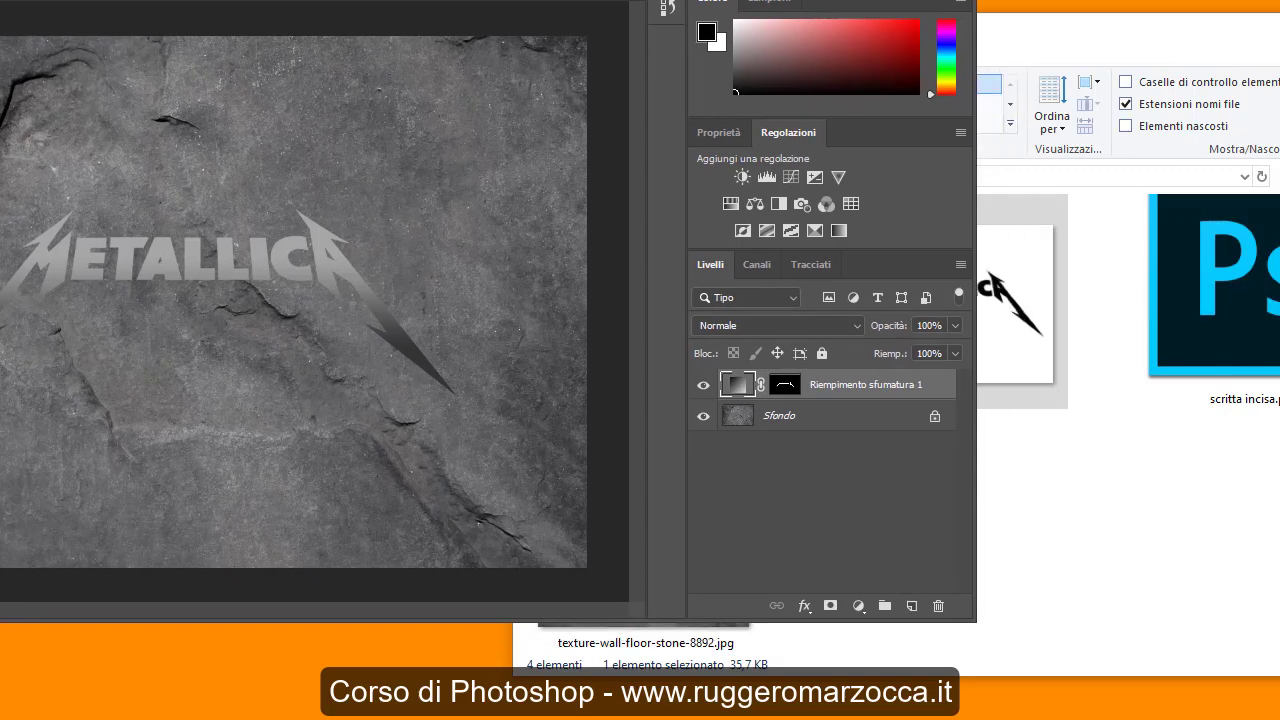
left_click(960, 268)
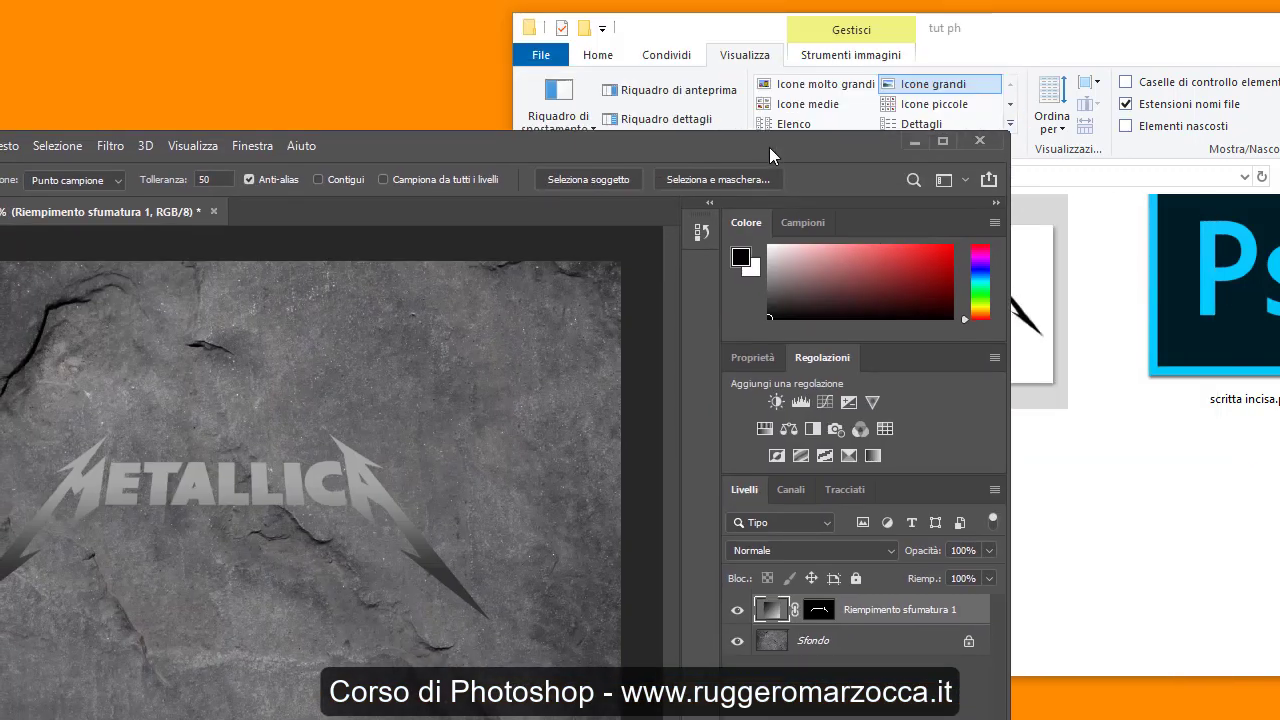
left_click_drag(769, 147, 764, 193)
left_click(990, 543)
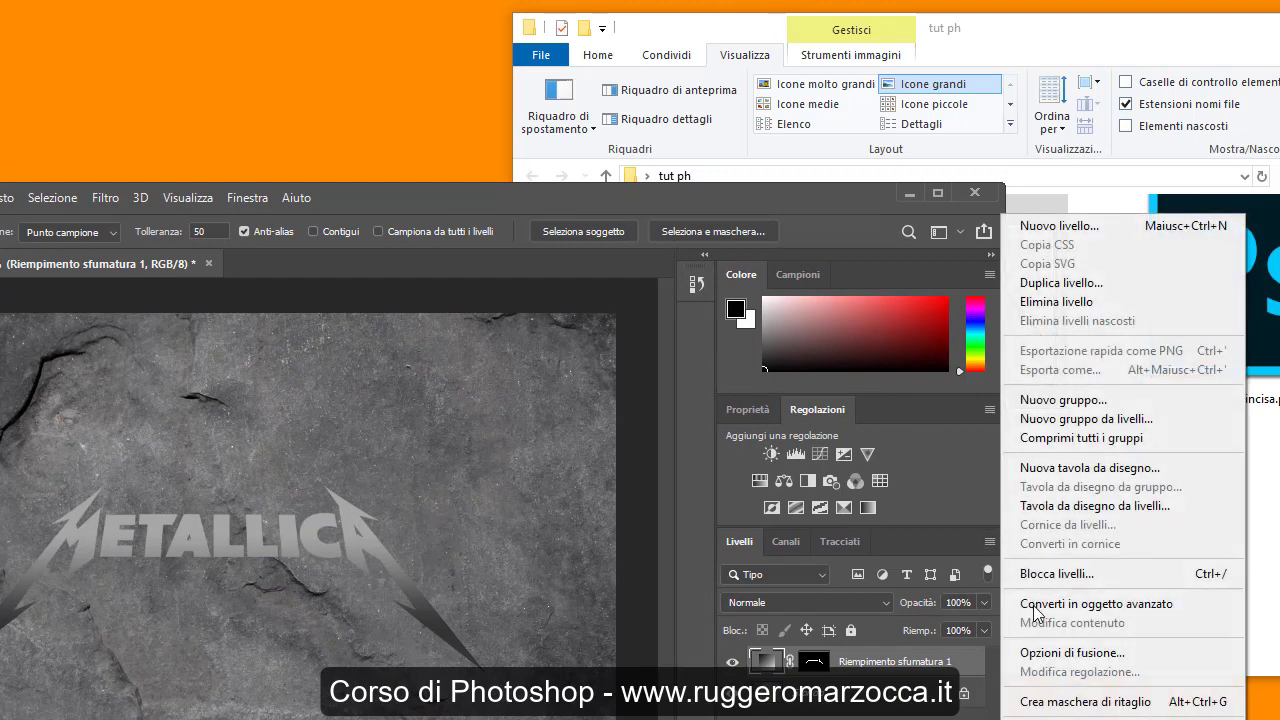
key("Escape")
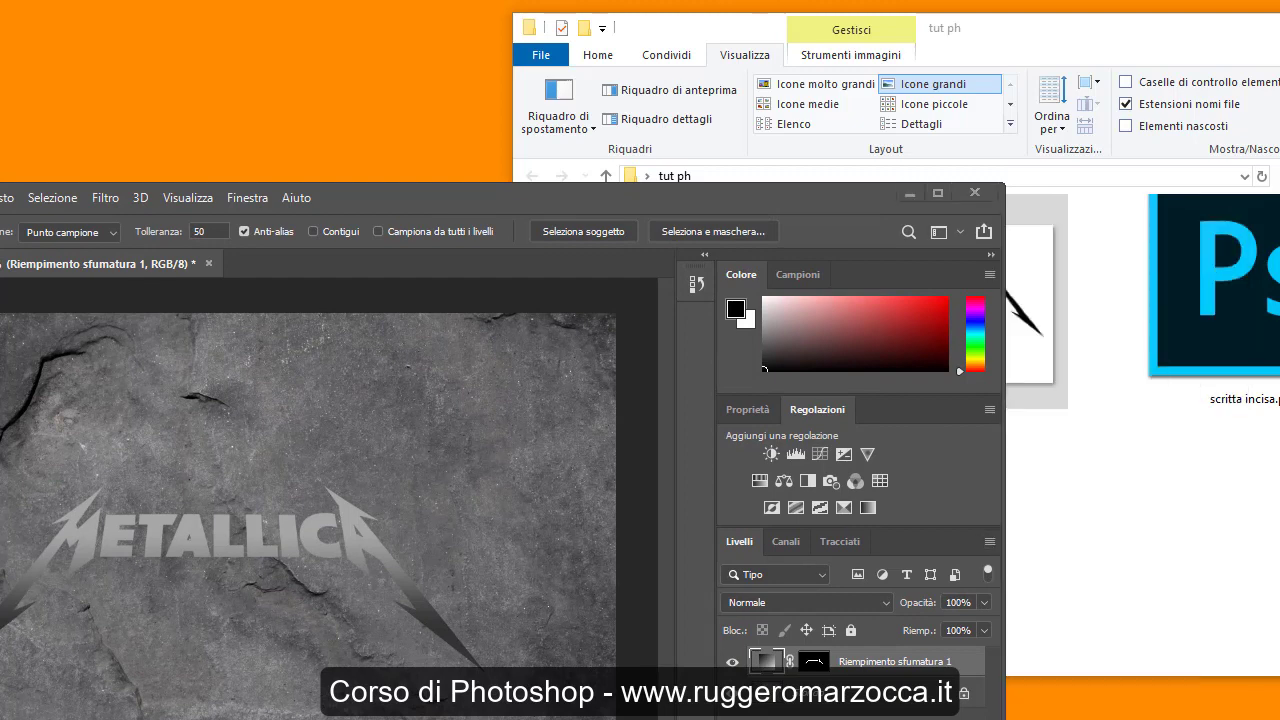
mouse_move(698, 200)
left_mouse_down()
mouse_move(618, 41)
mouse_move(553, 2)
left_mouse_up()
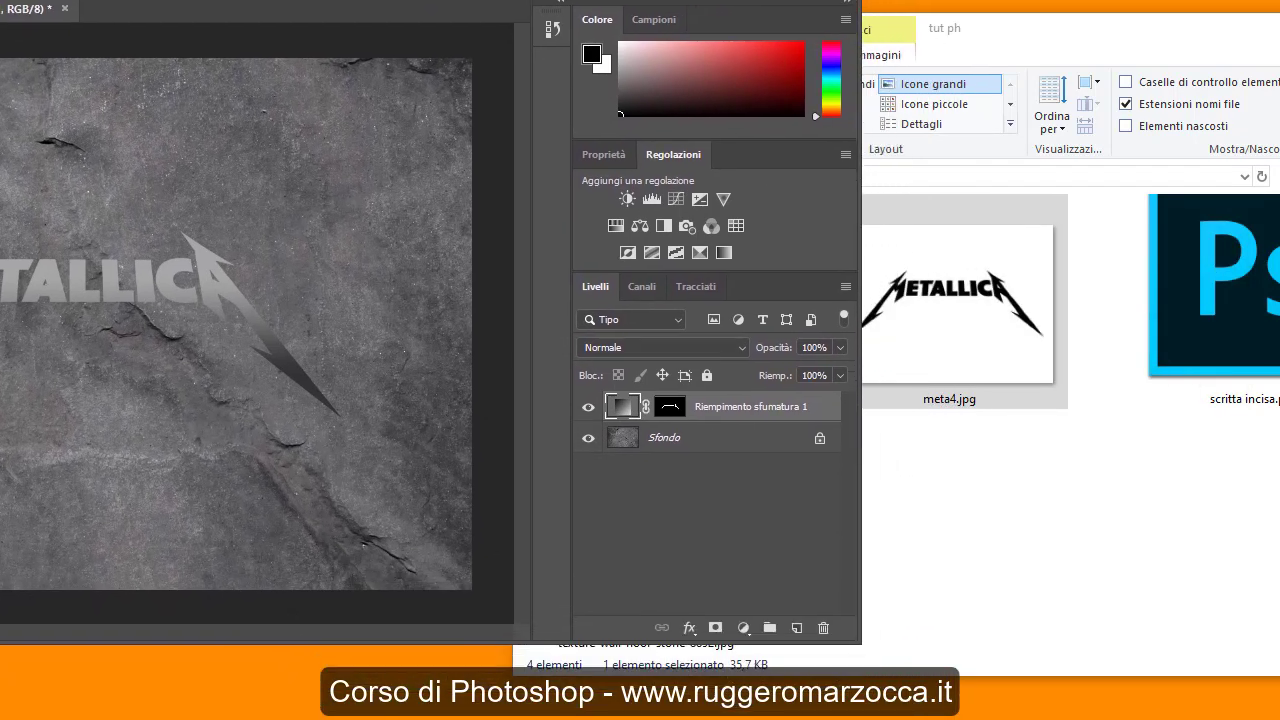
left_click(844, 286)
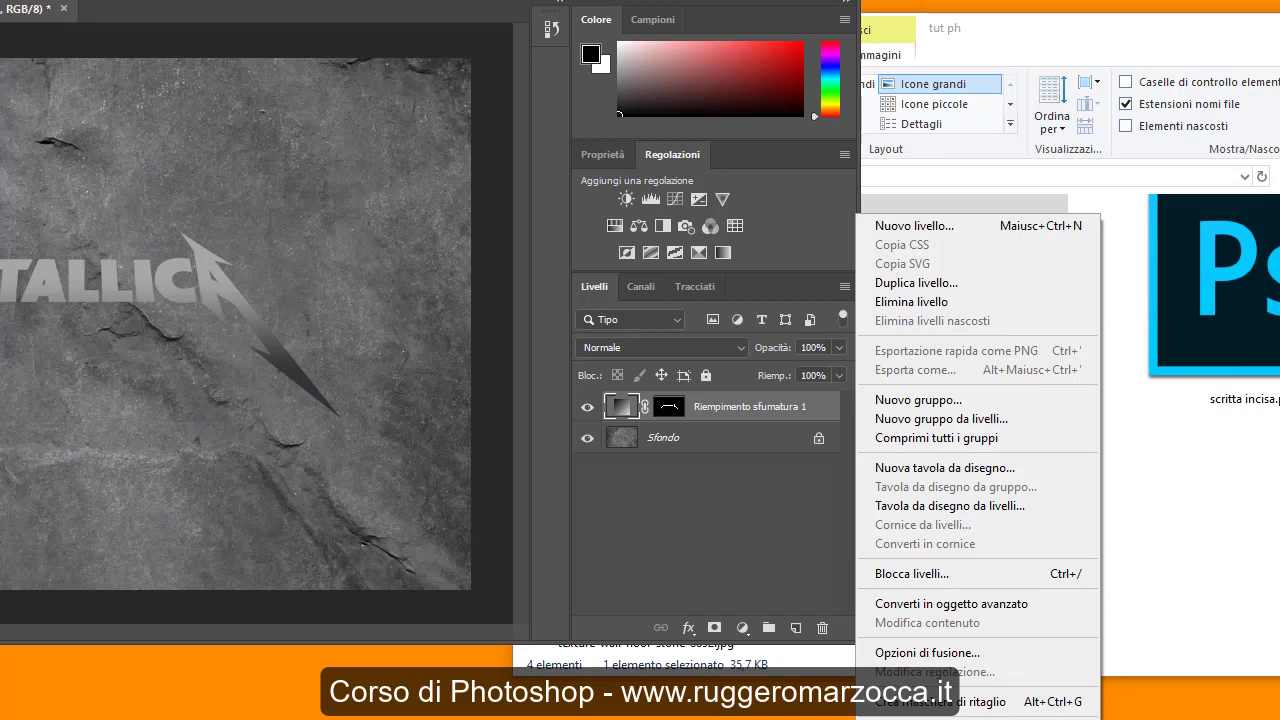
left_click(920, 705)
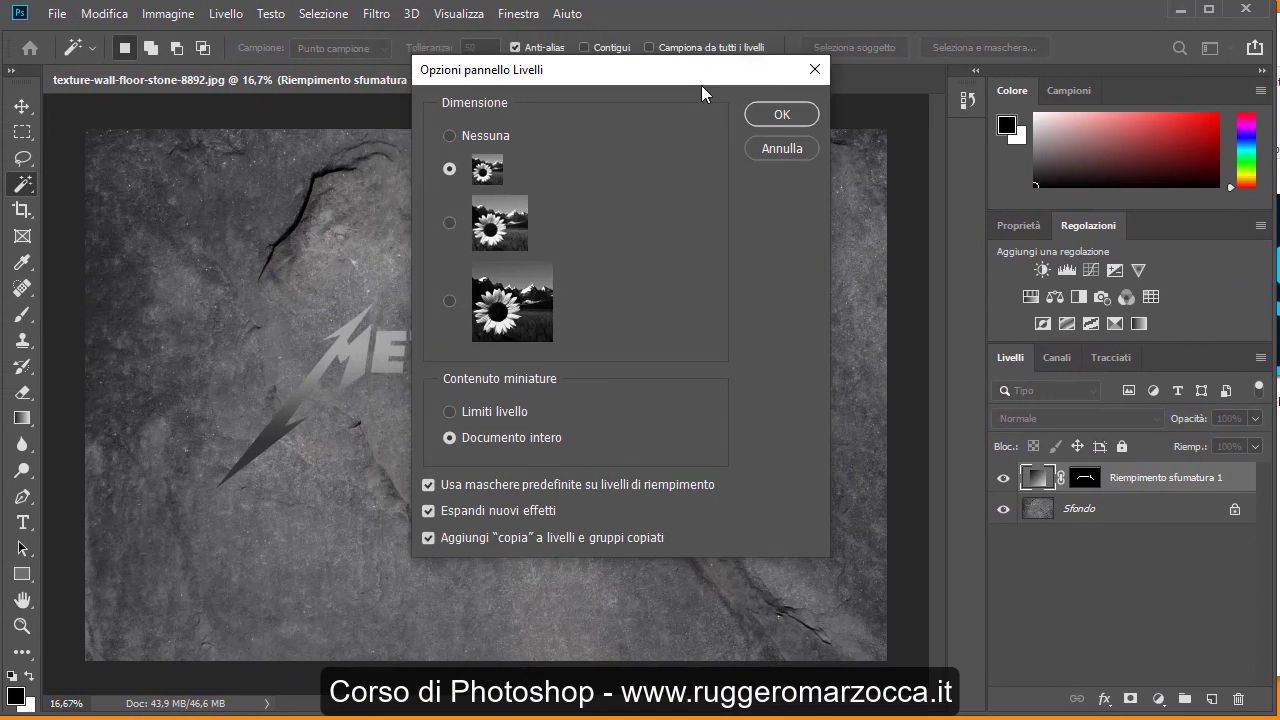
Choose the largest Layers panel thumbnail size and confirm
left_click(492, 315)
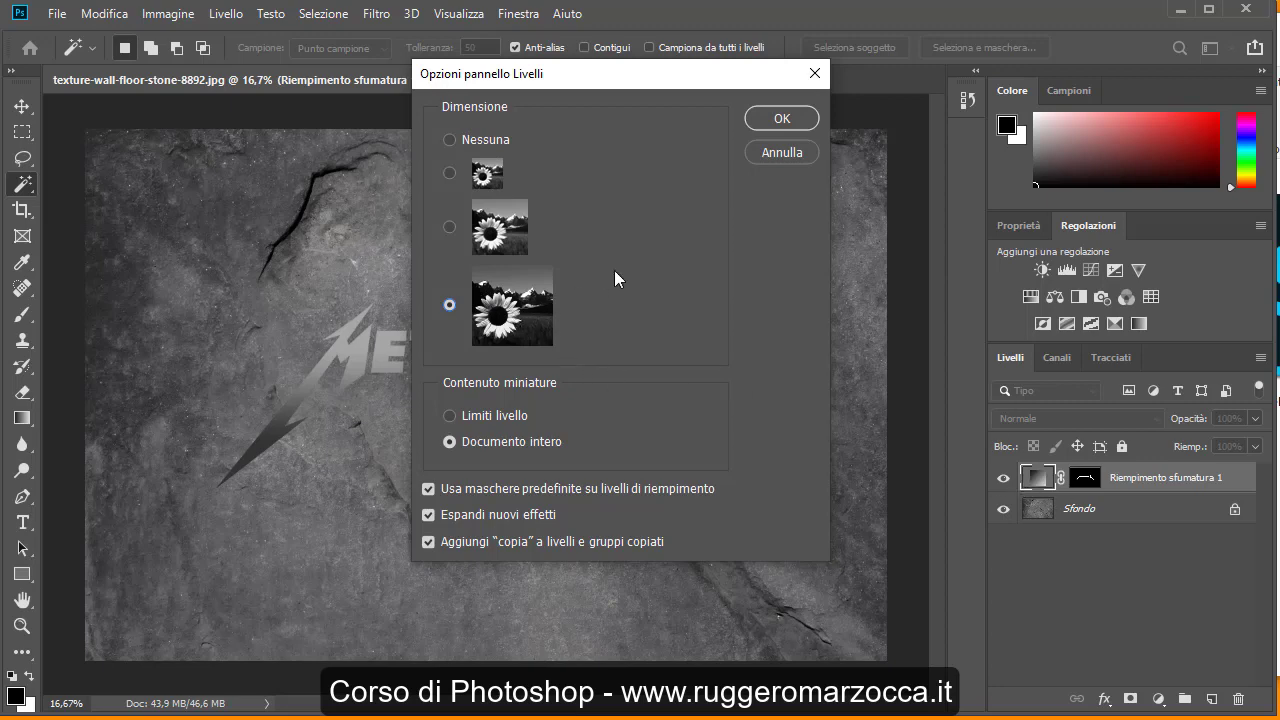
left_click(781, 120)
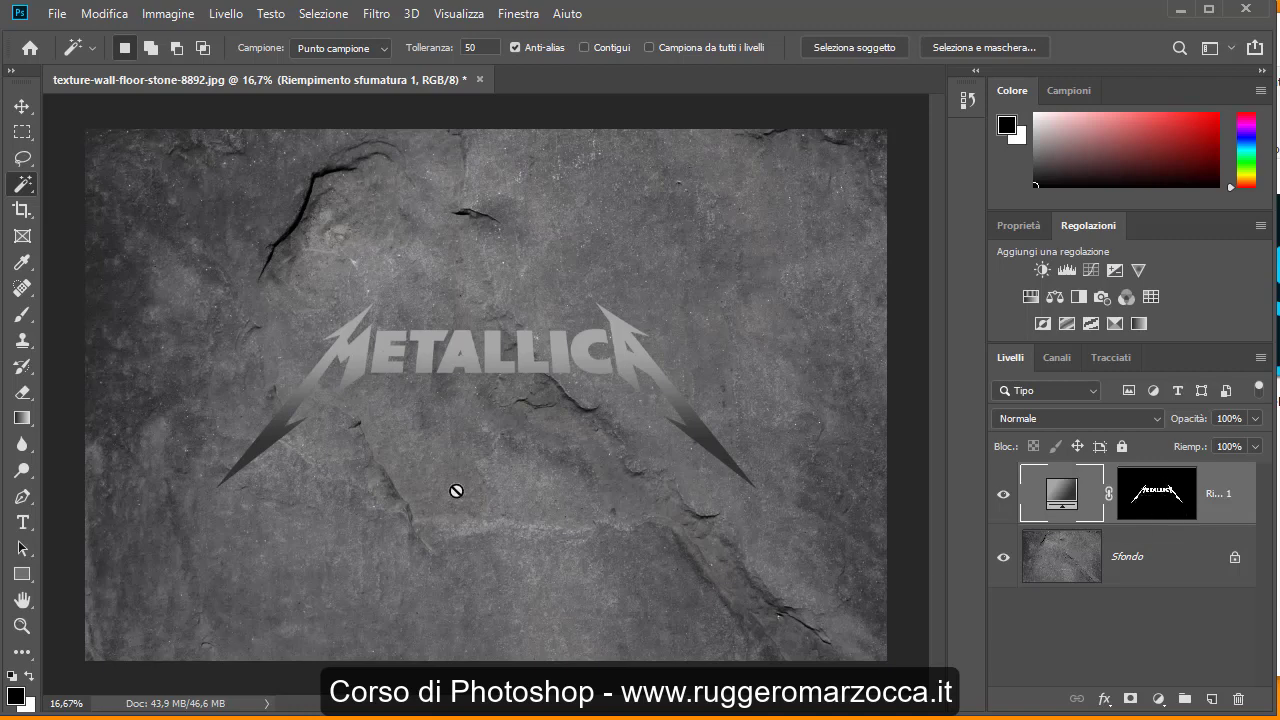
left_click(428, 365)
left_click(585, 290)
left_click(1138, 492, "shift")
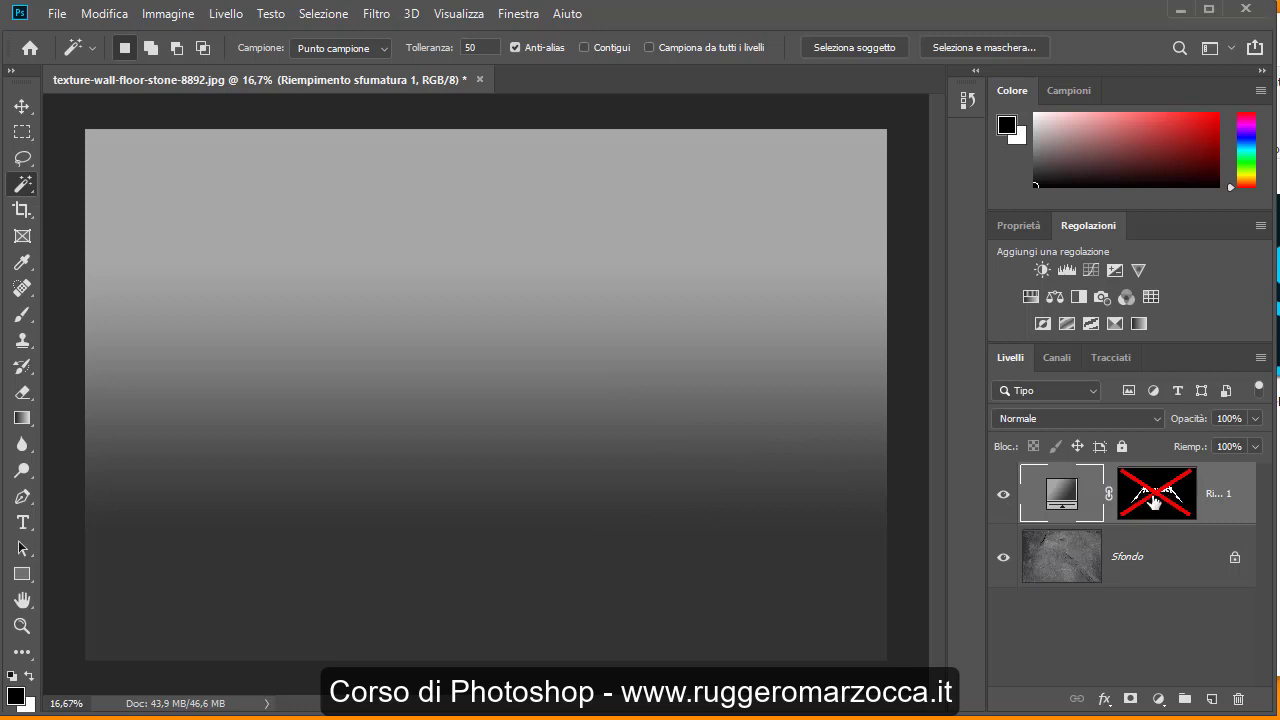
left_click(1153, 497, "shift")
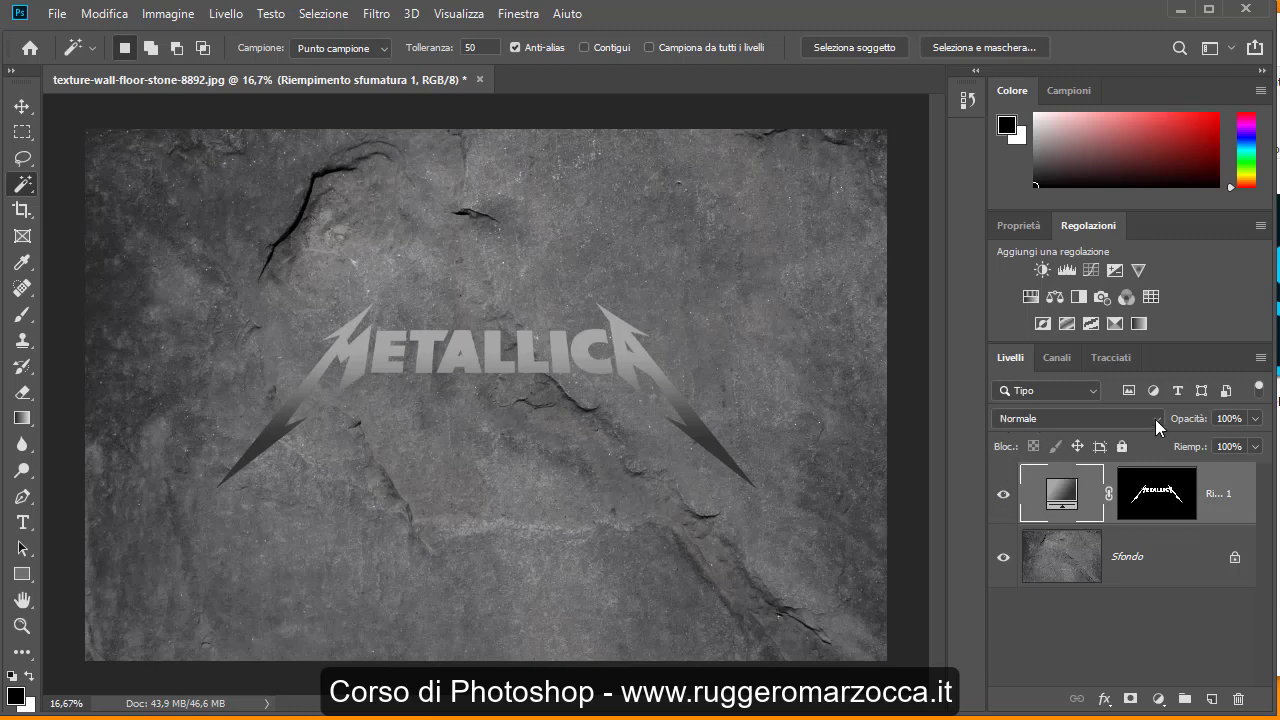
Preview a lower opacity on the gradient layer, keeping it at 100%
left_click(1258, 426)
mouse_move(1256, 442)
left_mouse_down()
mouse_move(1190, 446)
mouse_move(1257, 440)
left_mouse_up()
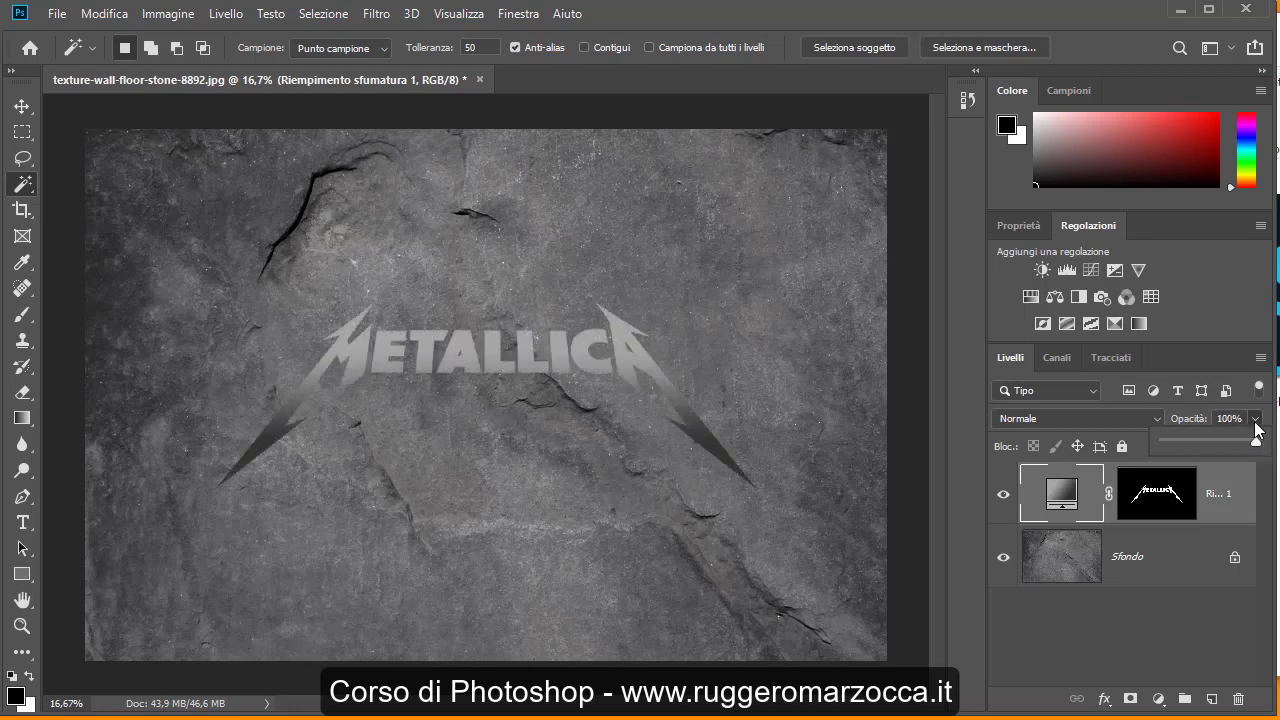
left_click(1255, 421)
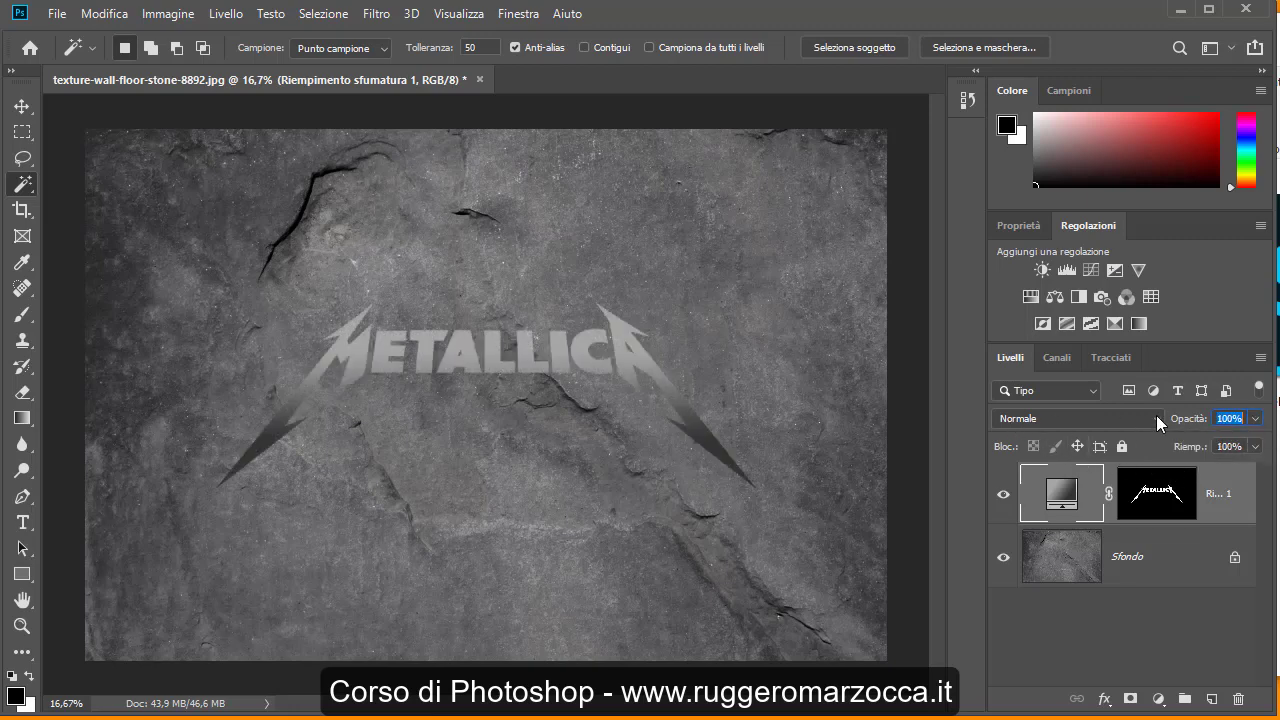
Try Moltiplica, Sovrapponi and Luce soffusa blend modes, settling on Moltiplica
left_click(1156, 421)
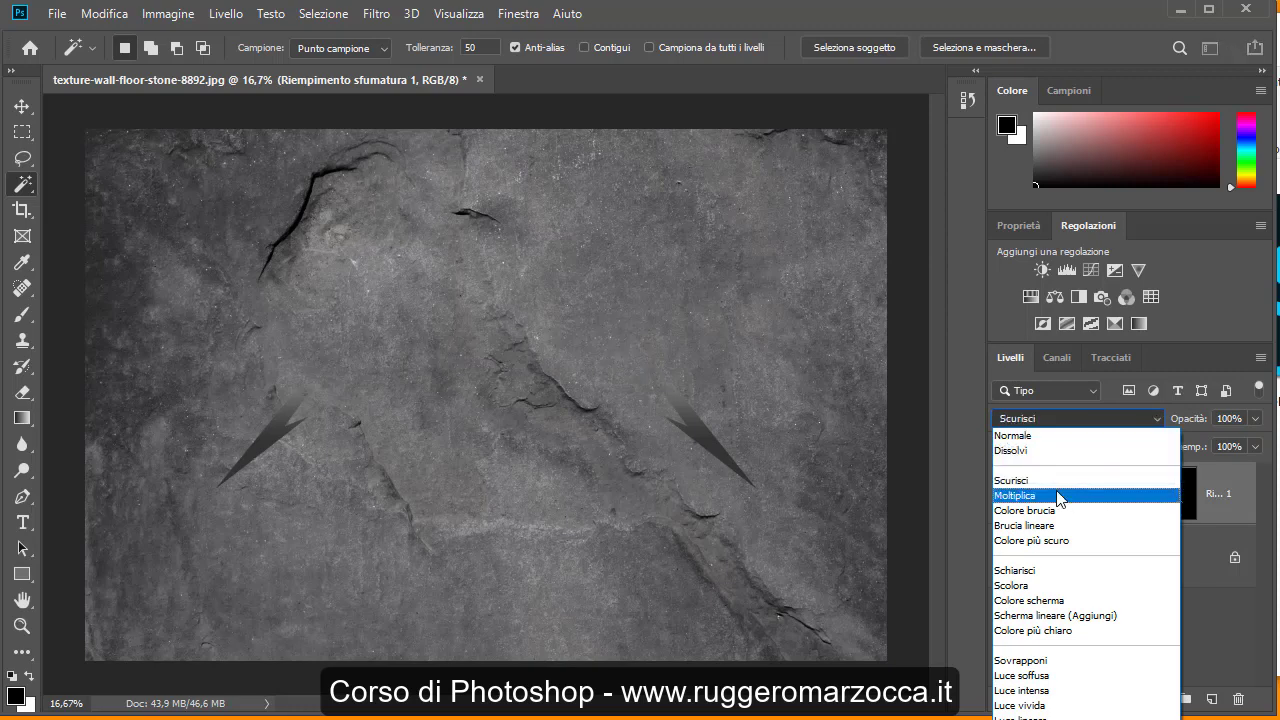
left_click(1028, 496)
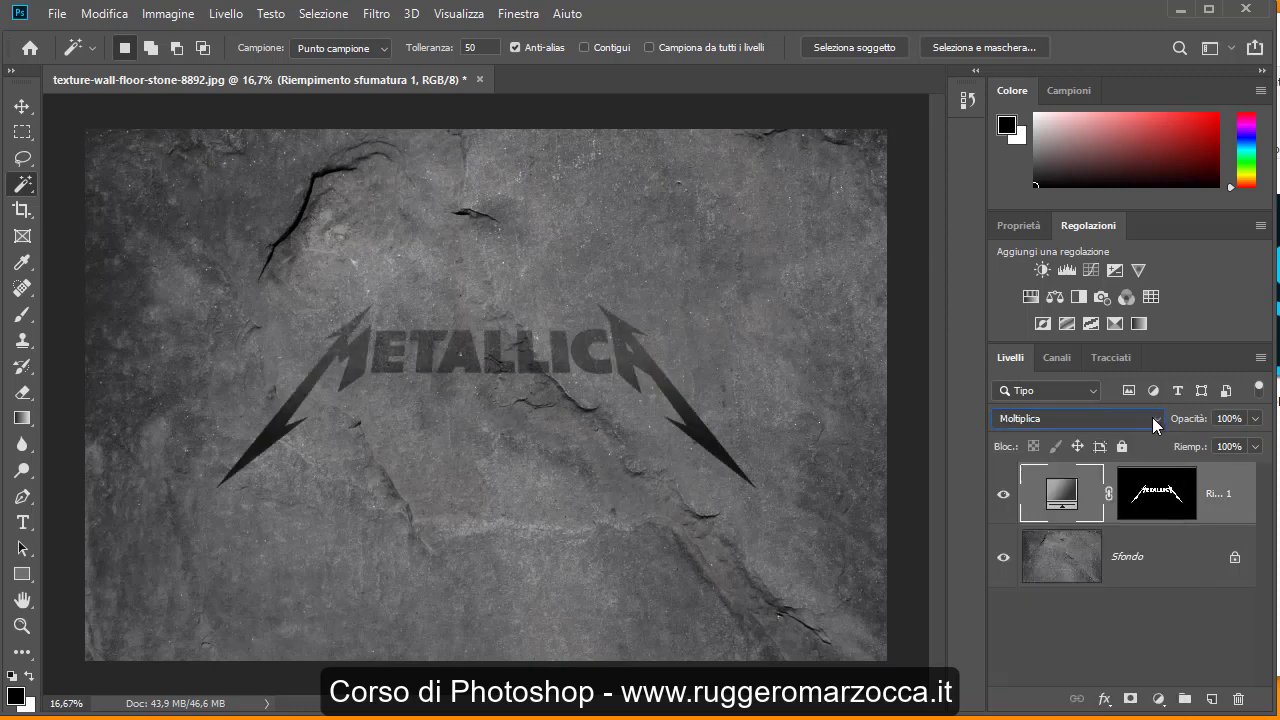
left_click(1156, 421)
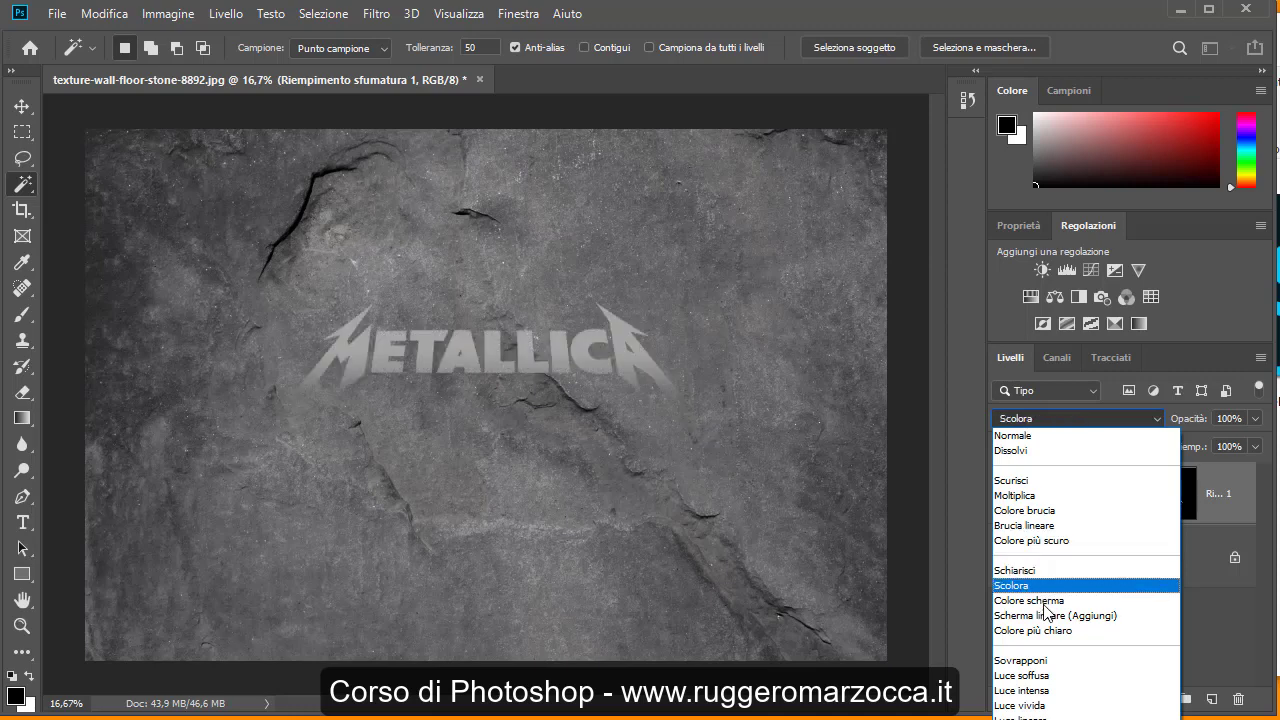
left_click(1033, 660)
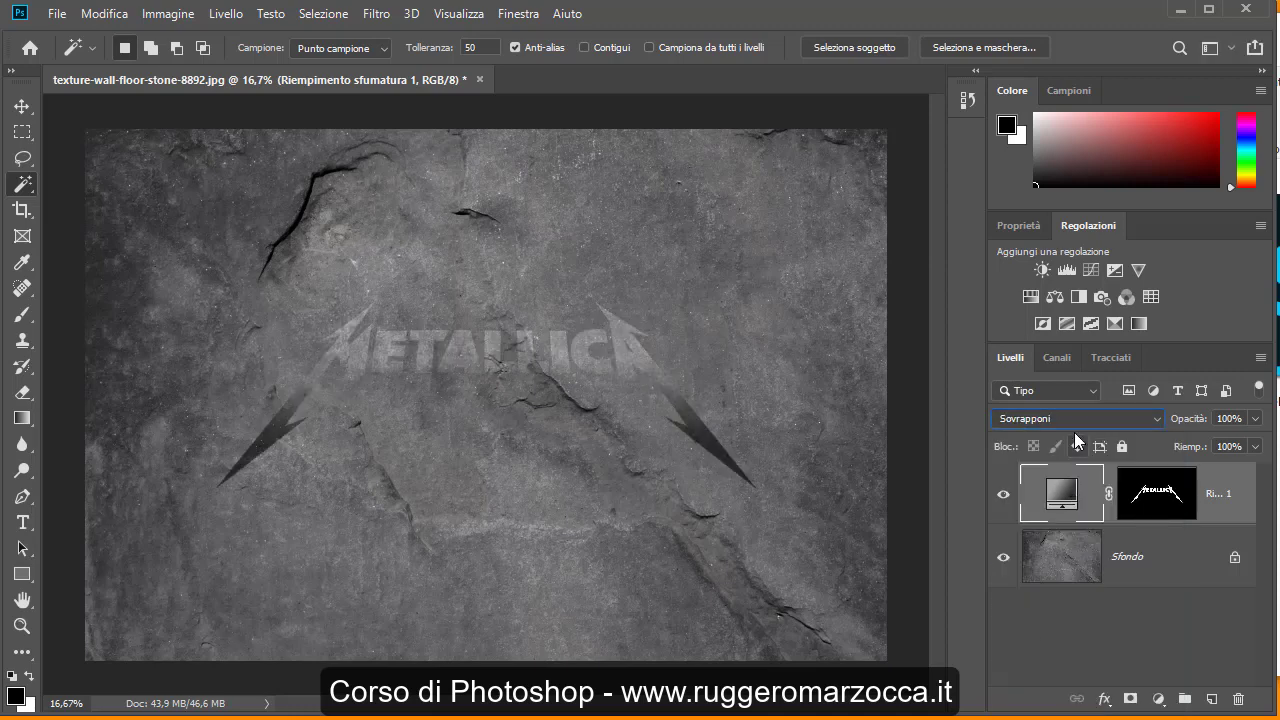
left_click(1074, 420)
left_click(1026, 677)
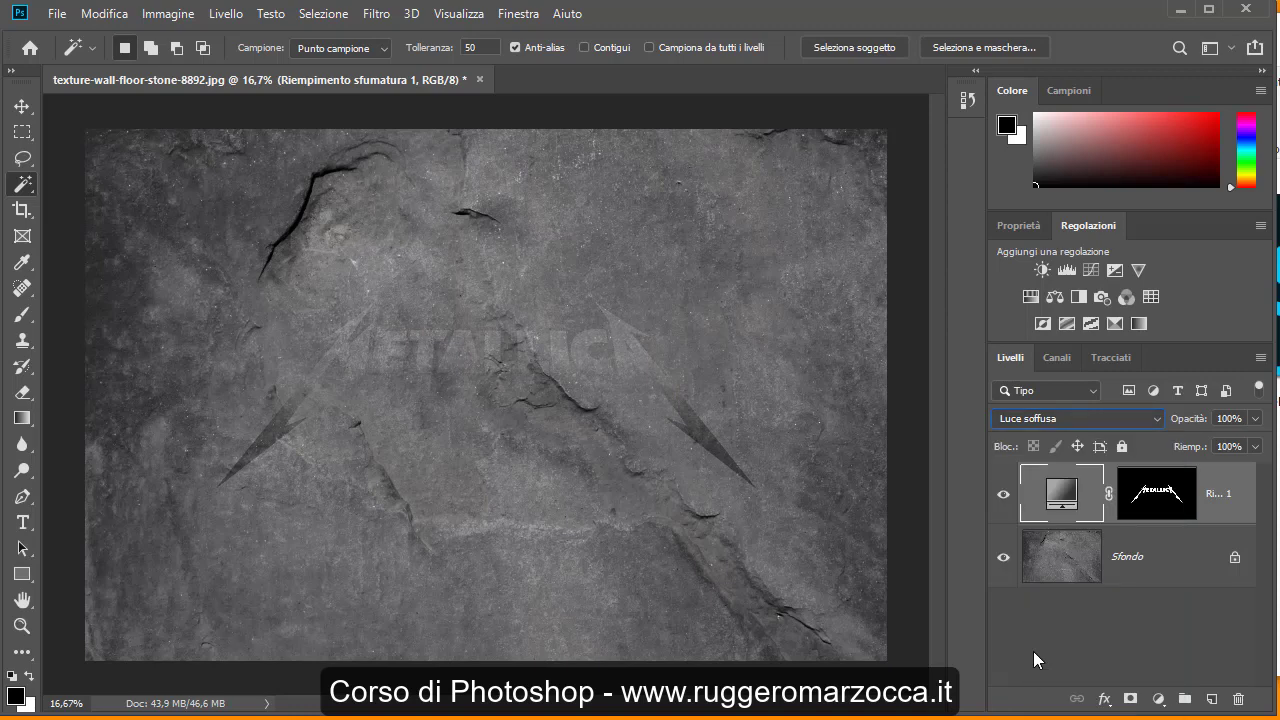
left_click(1064, 418)
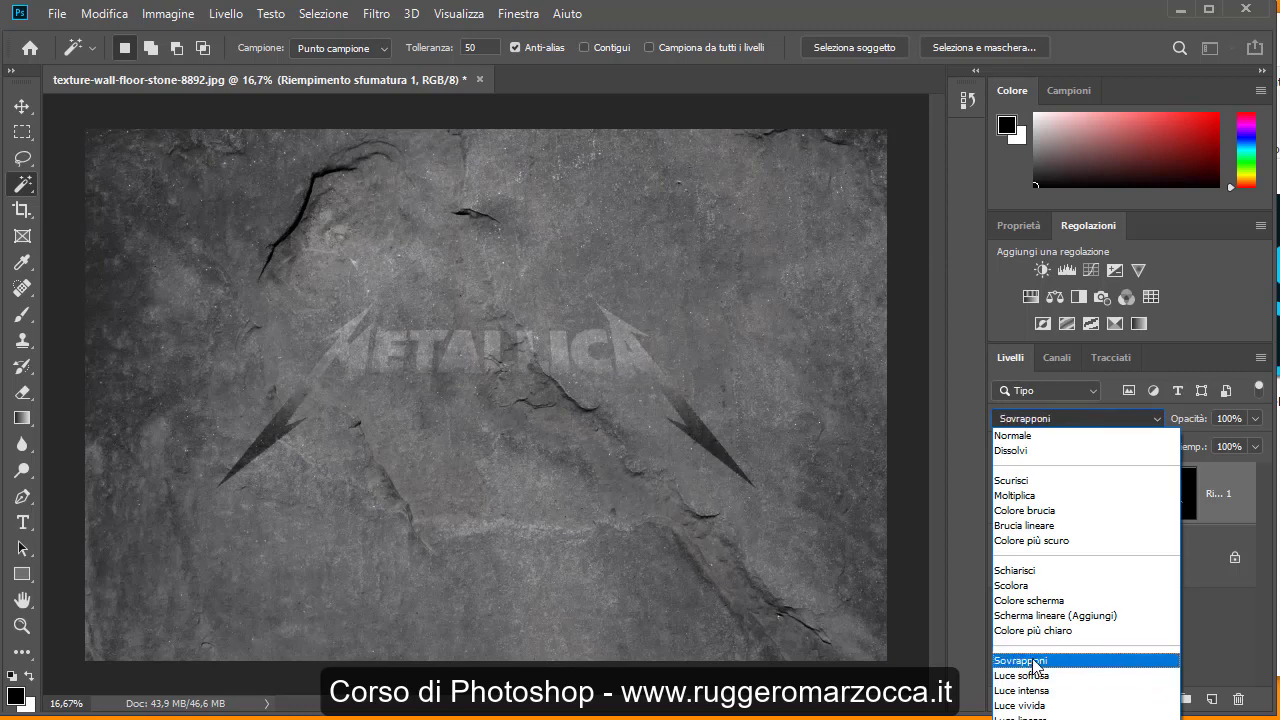
left_click(1023, 497)
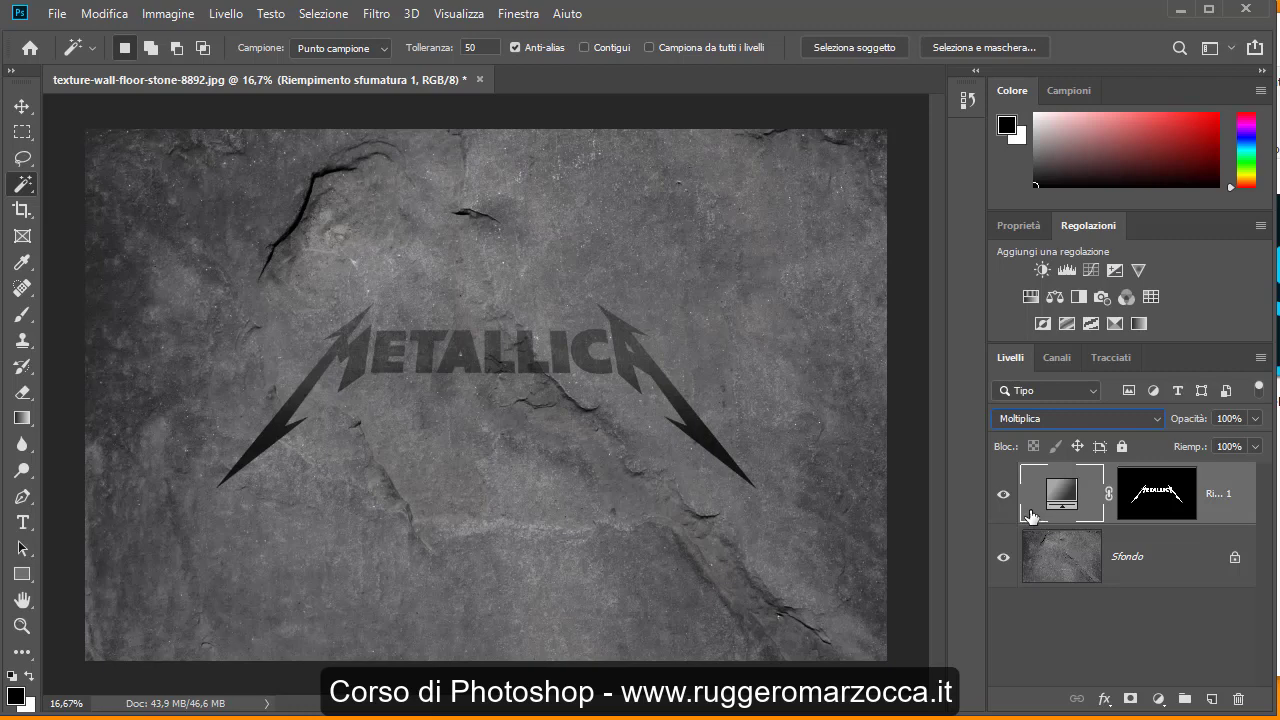
left_click_drag(1031, 516, 712, 463)
mouse_move(712, 463)
left_mouse_down()
mouse_move(1066, 505)
mouse_move(660, 478)
left_mouse_up()
left_click(22, 627)
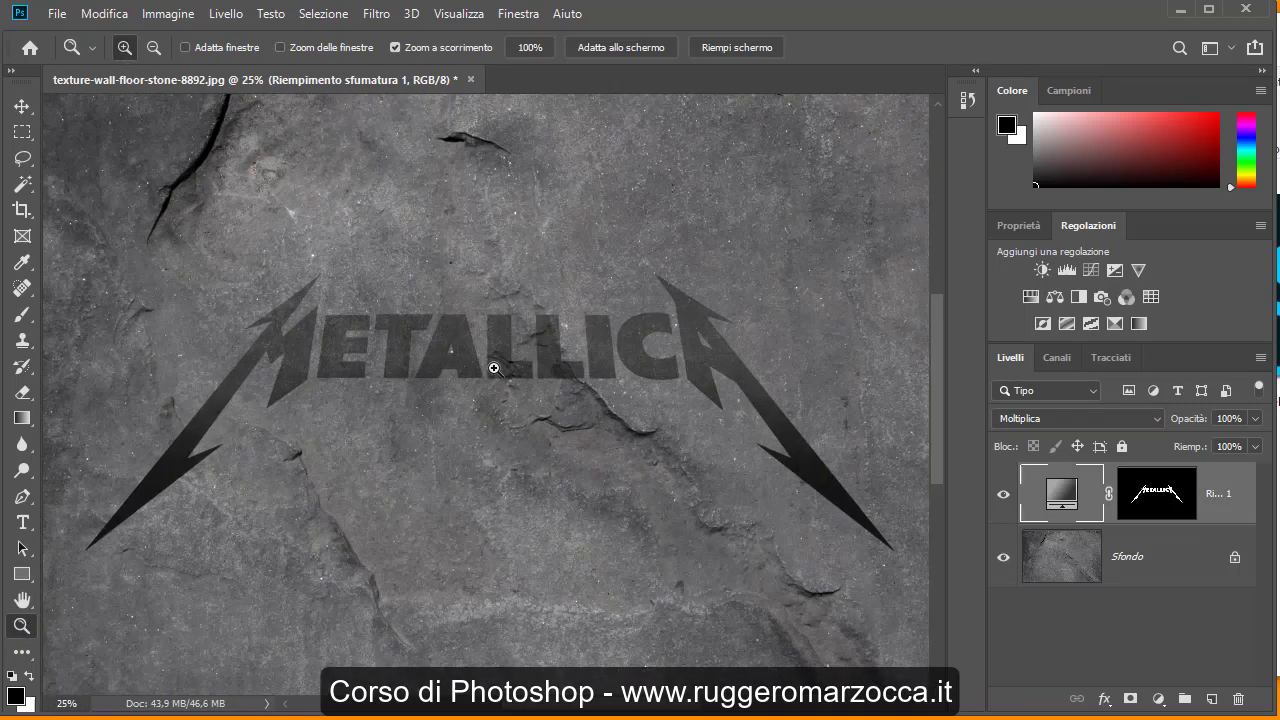
left_click(483, 362)
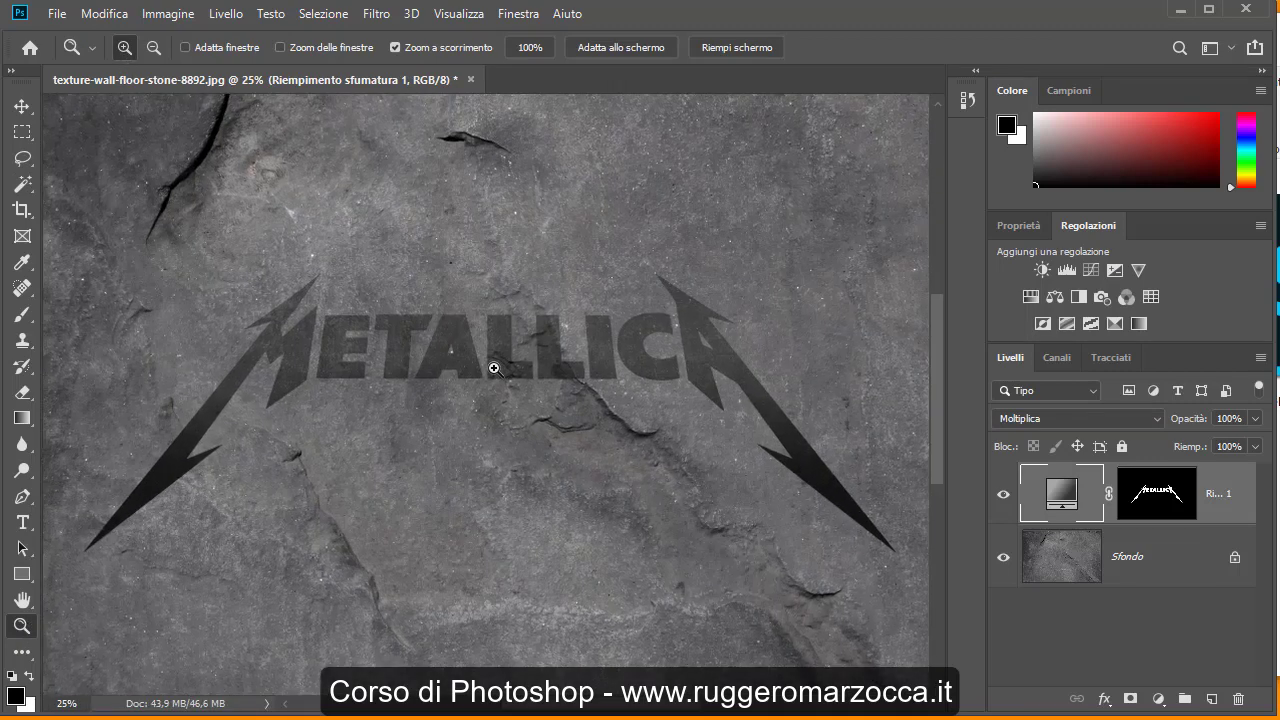
left_click(493, 368)
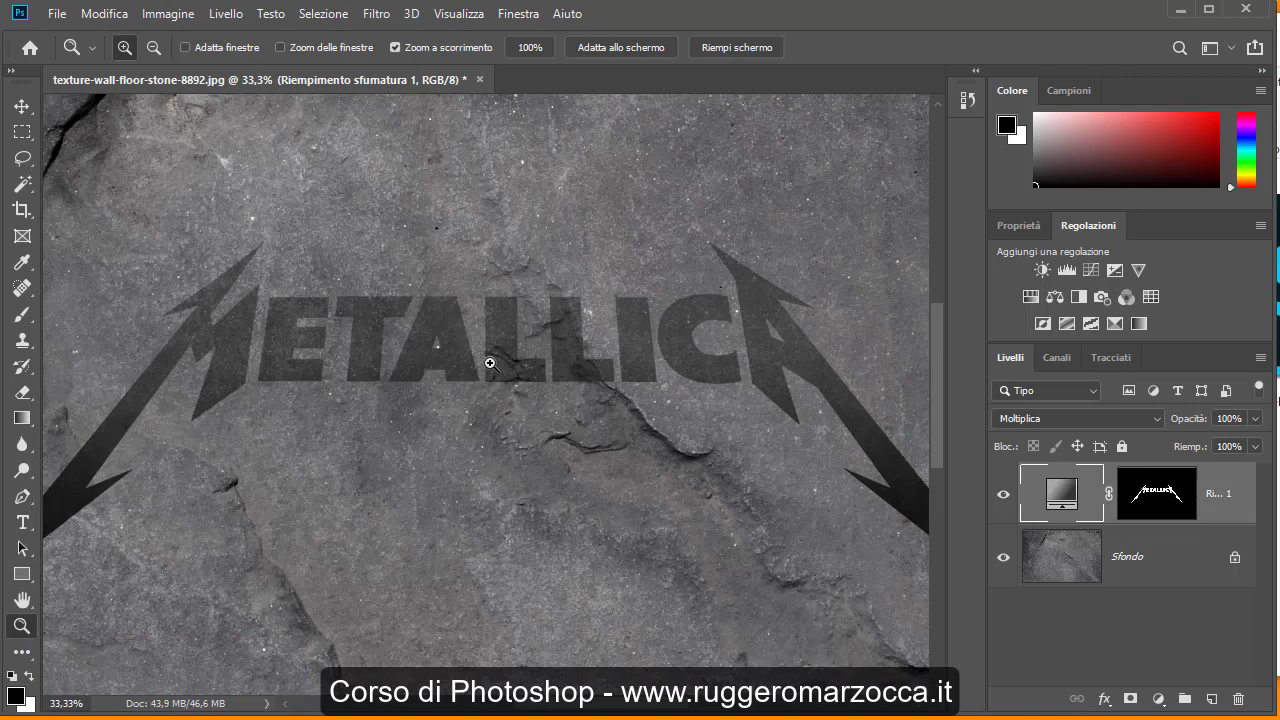
scroll(490, 362, "up", 3)
scroll(494, 360, "down", 4)
scroll(497, 360, "up", 4)
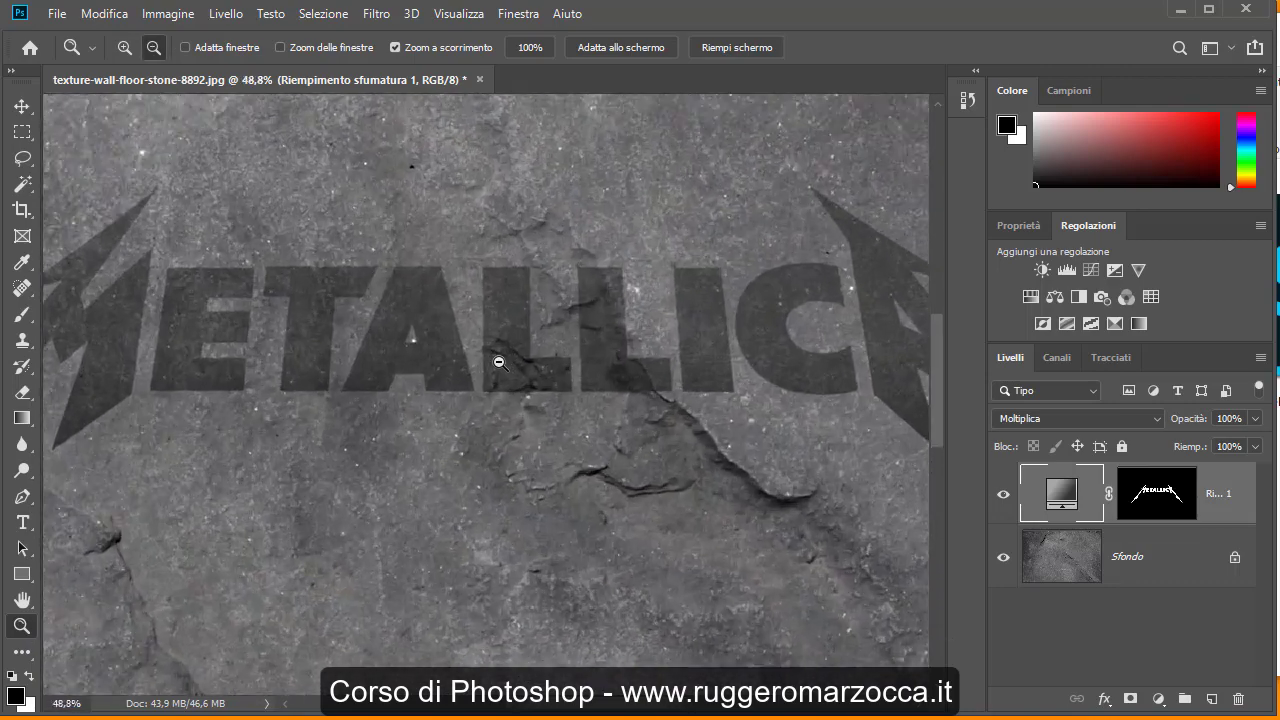
scroll(499, 362, "down", 3)
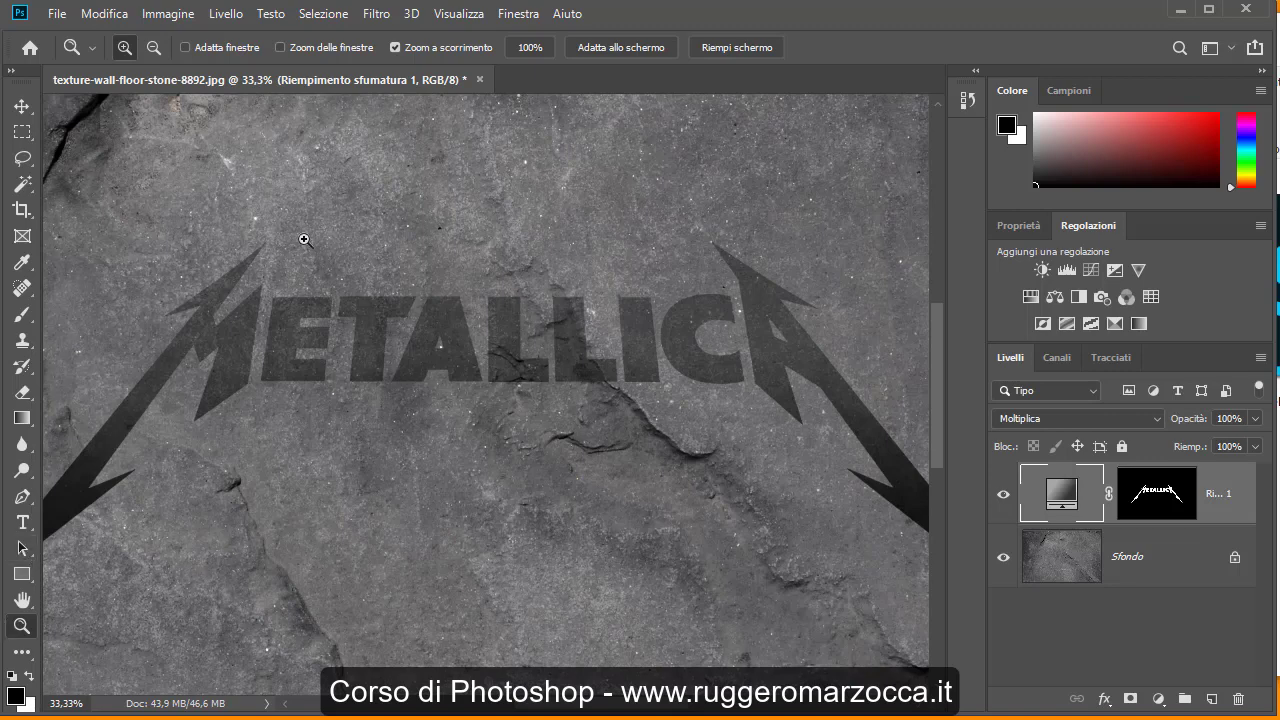
left_click(152, 48)
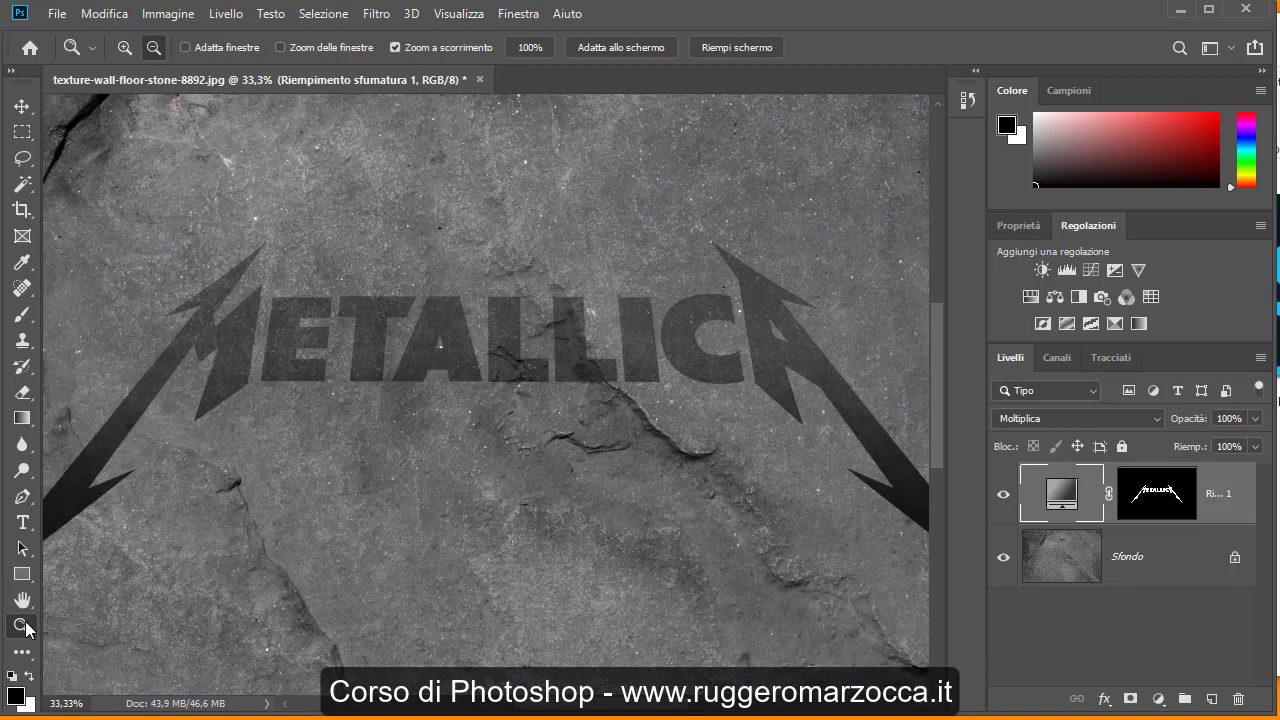
left_click(504, 364)
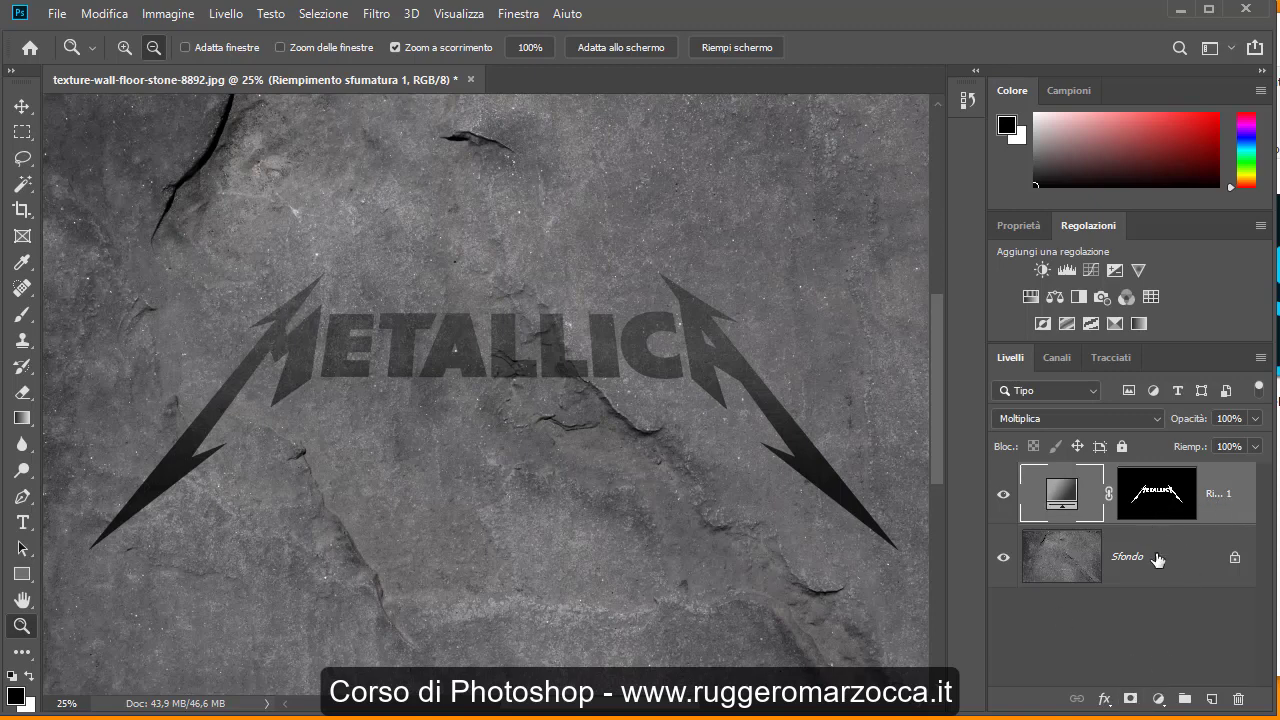
left_click(1157, 559)
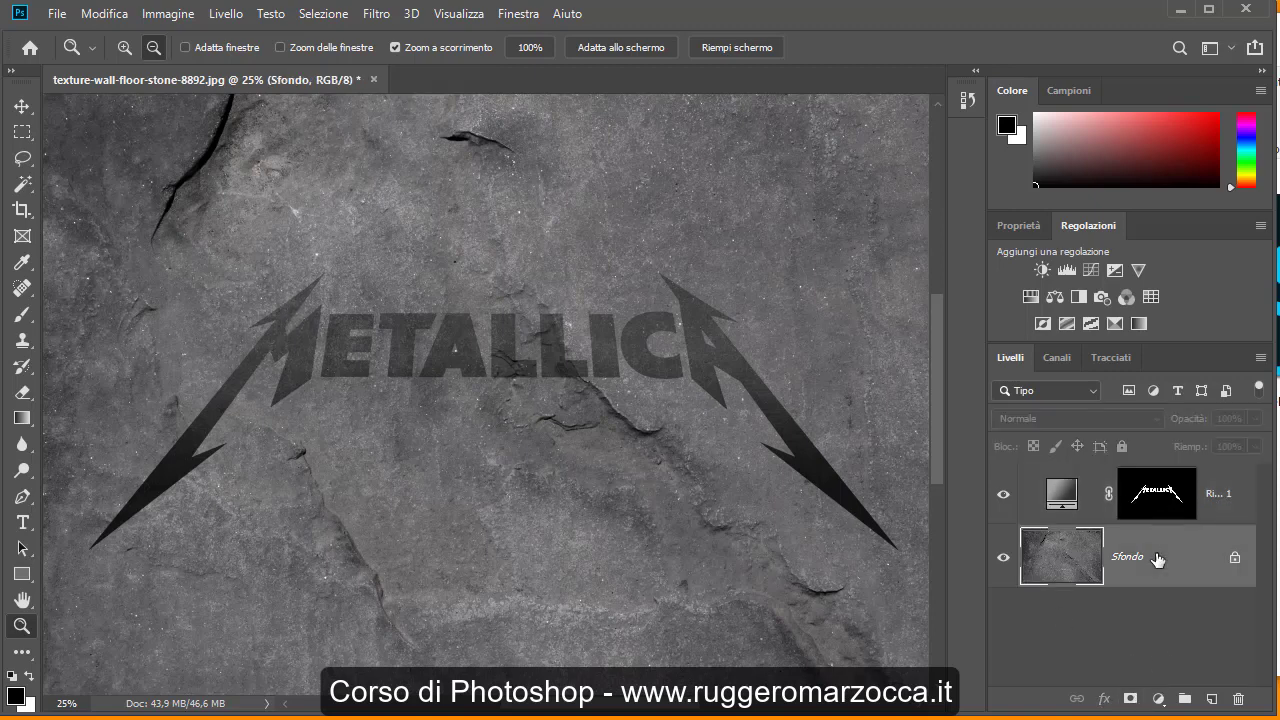
left_click(1215, 495)
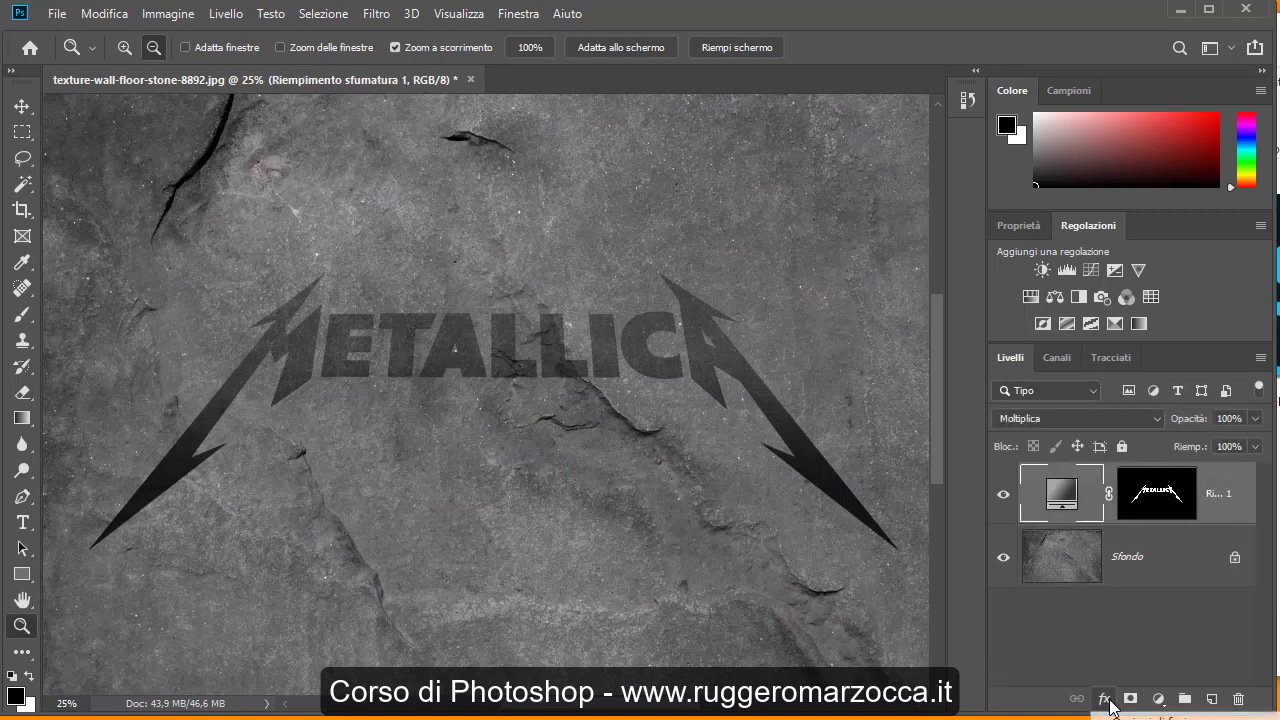
Add Smusso ed effetto rilievo to the logo fill layer from the fx menu
double_click(971, 15)
left_click(999, 593)
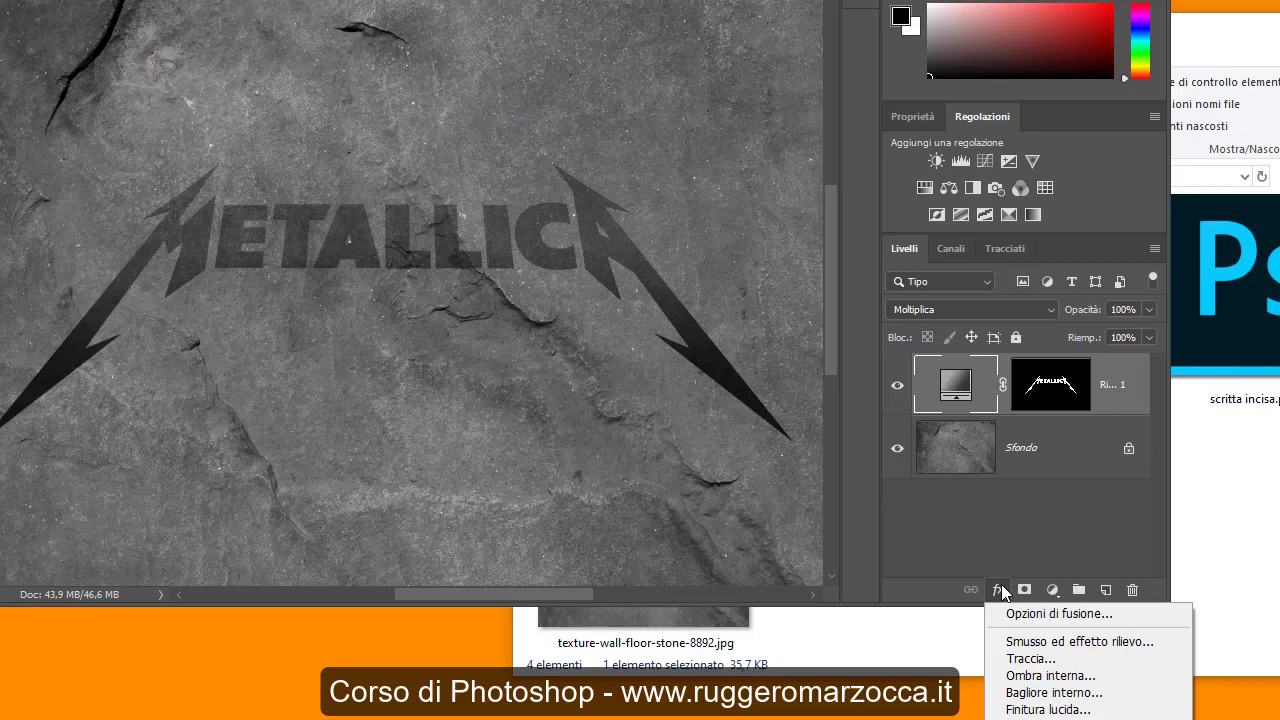
left_click(1033, 643)
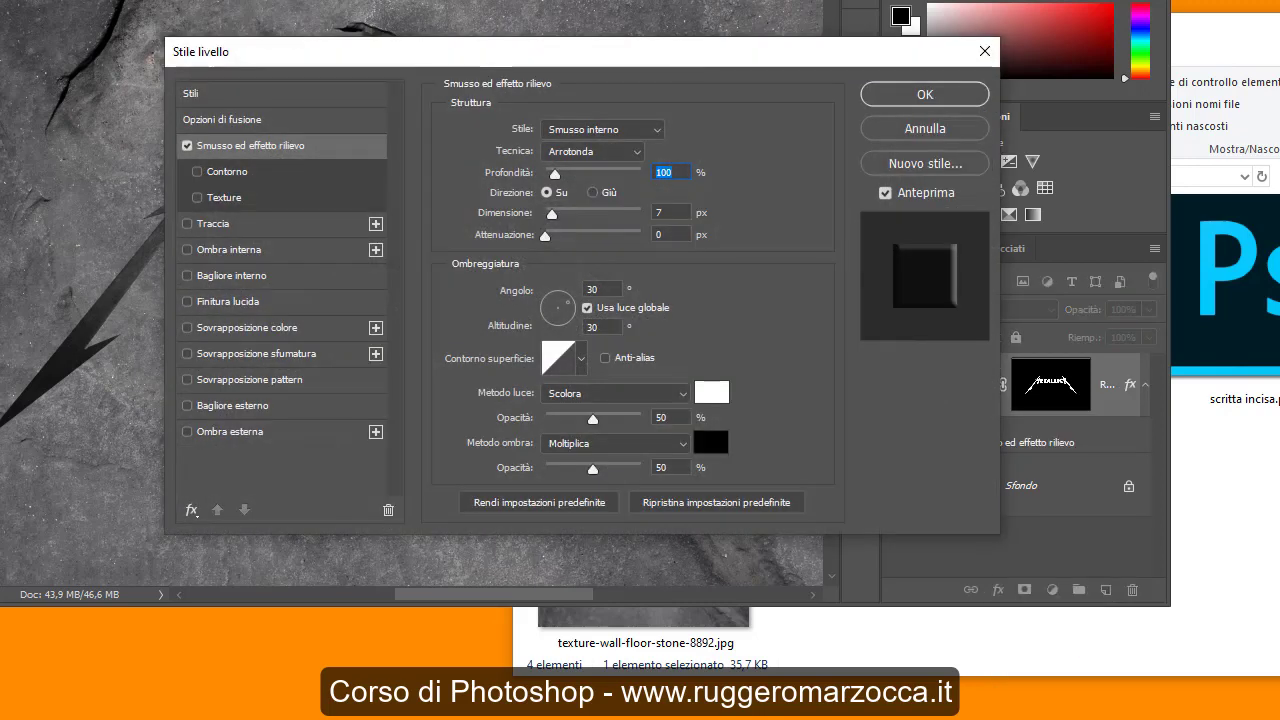
double_click(665, 4)
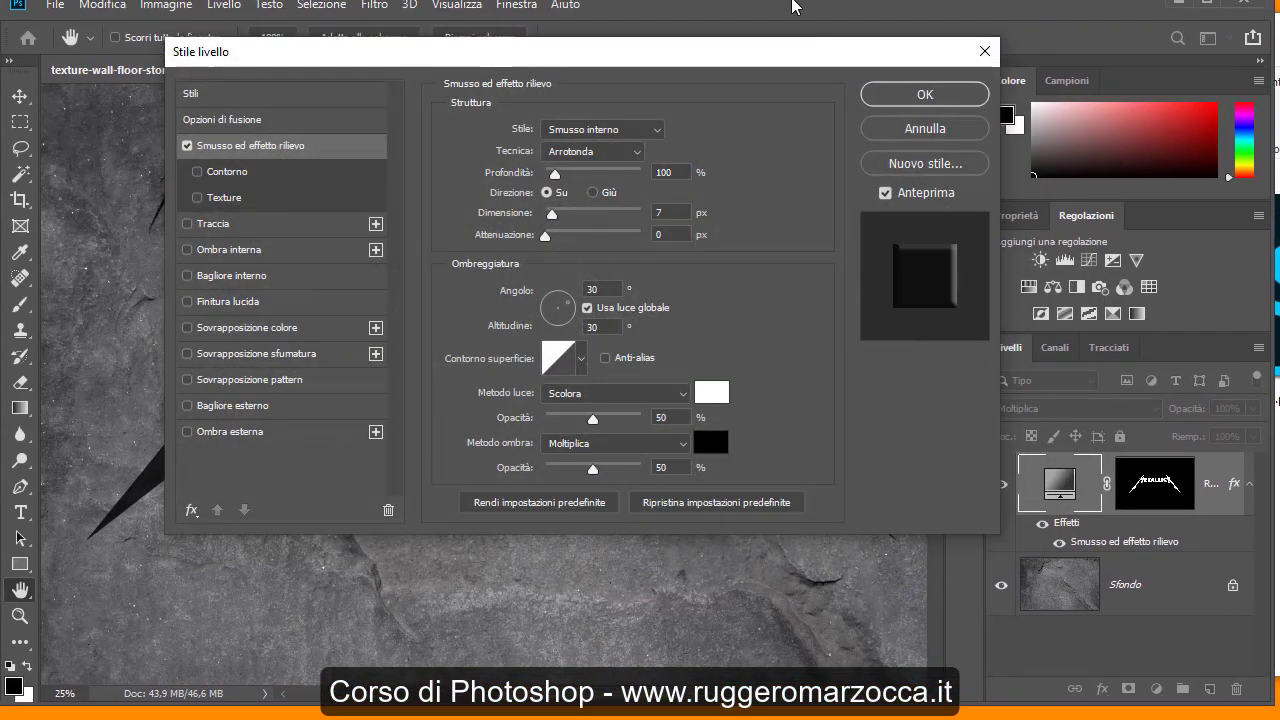
Try the Smusso esterno bevel style, then return to Smusso interno
mouse_move(642, 58)
left_mouse_down()
mouse_move(970, 152)
mouse_move(1015, 145)
left_mouse_up()
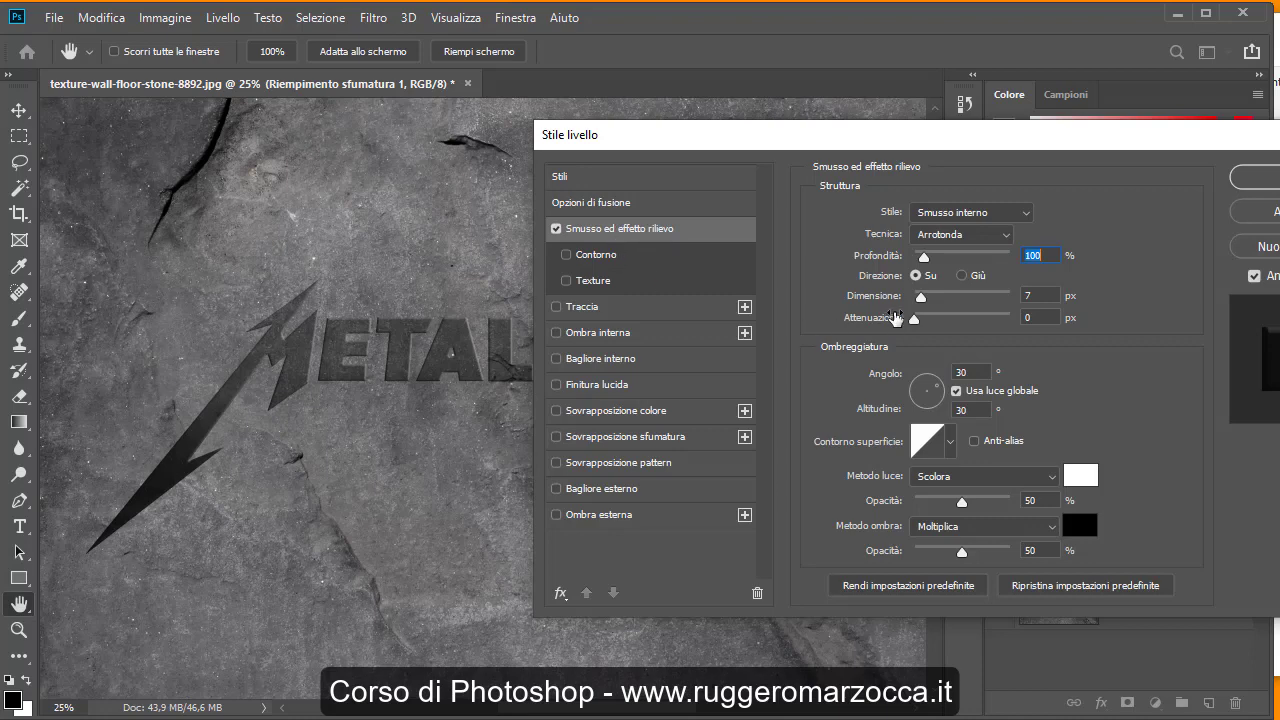
left_click(954, 214)
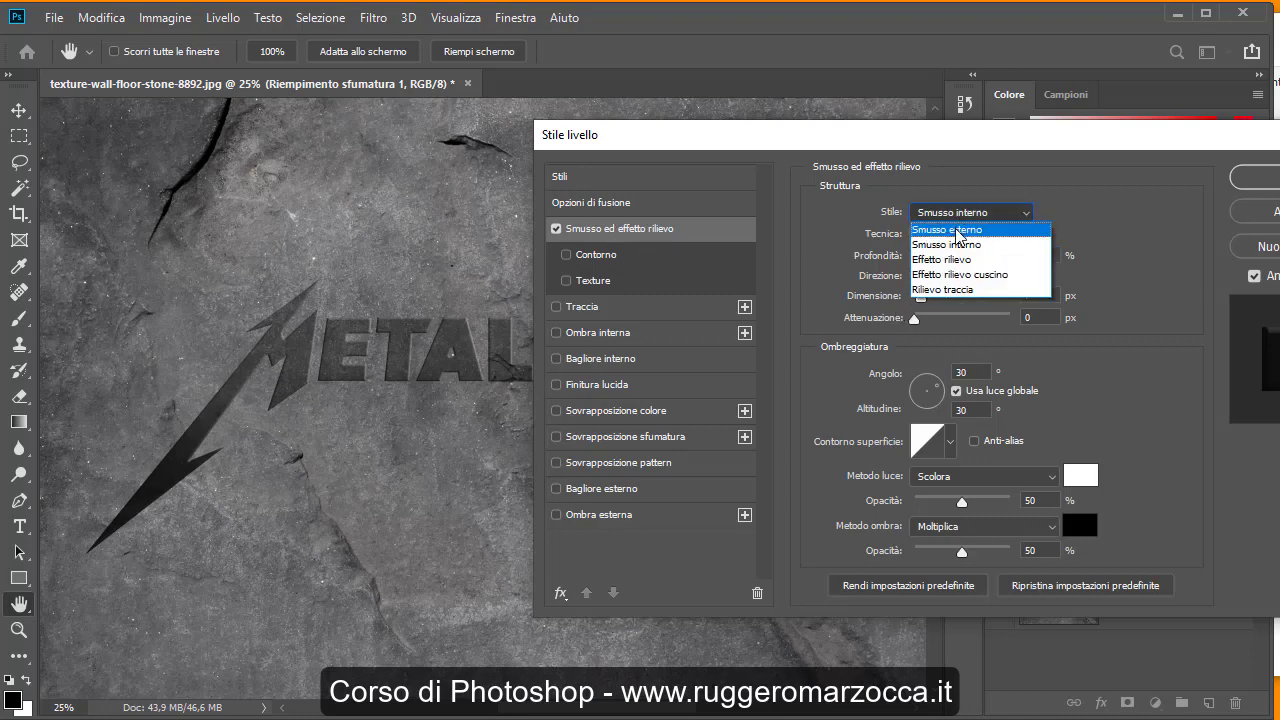
left_click(957, 234)
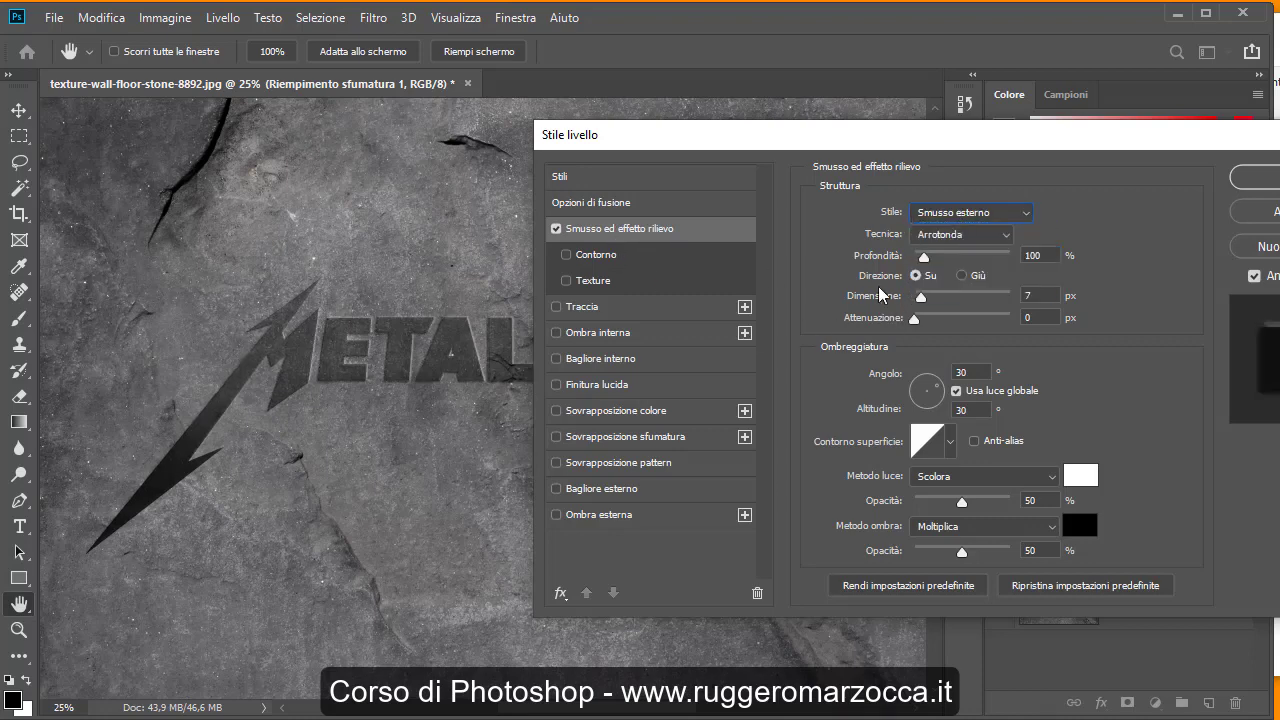
left_click(955, 214)
left_click(953, 244)
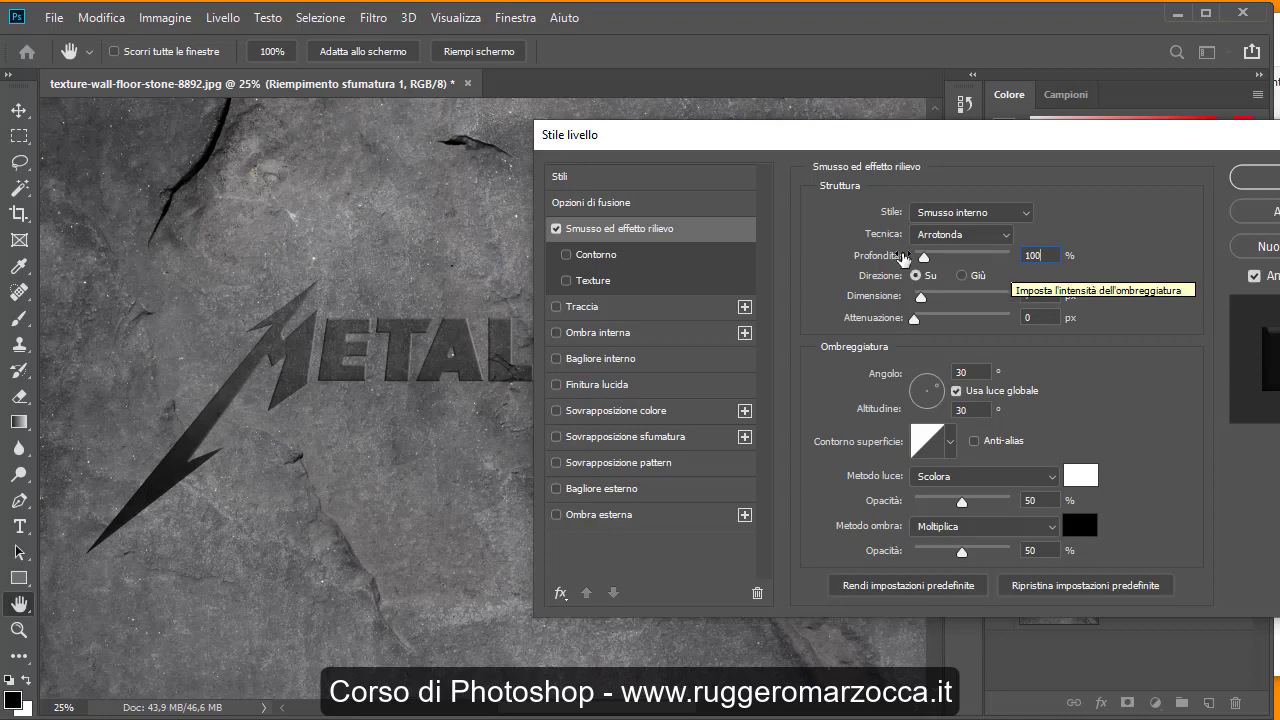
Set the bevel depth to 150% and size to 15 px
double_click(1036, 257)
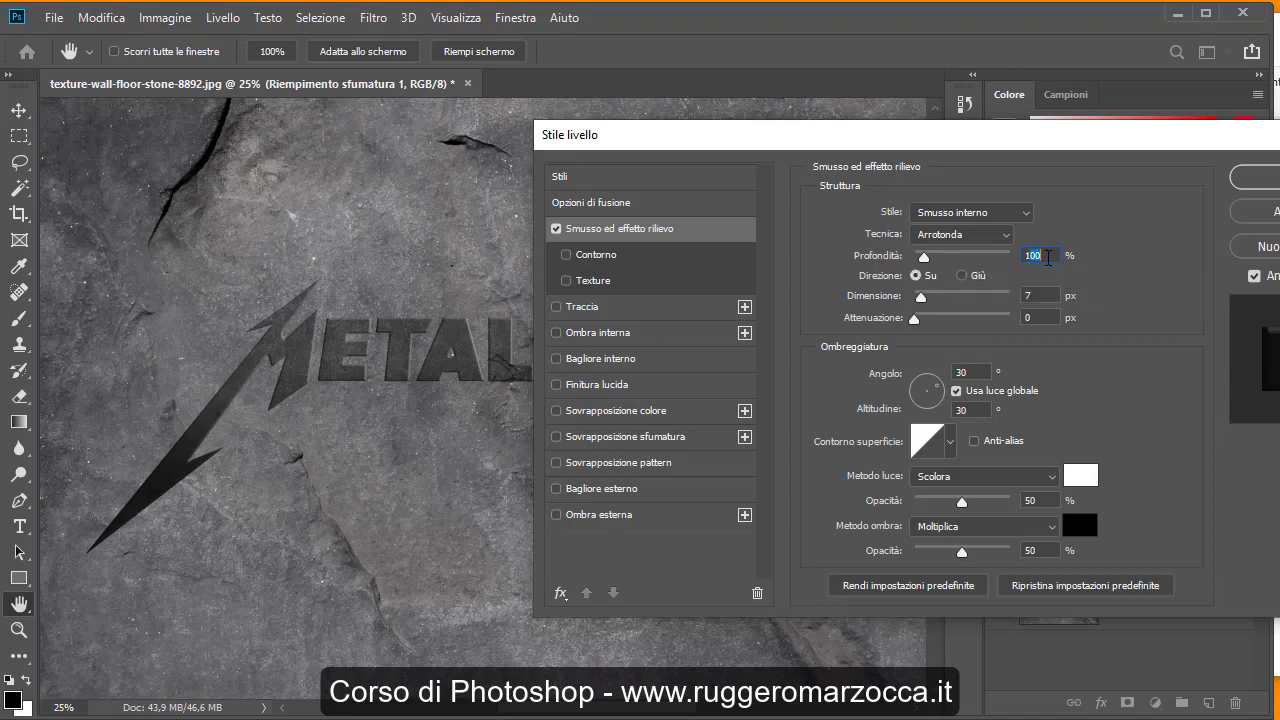
type("150")
left_click(1036, 297)
type("20")
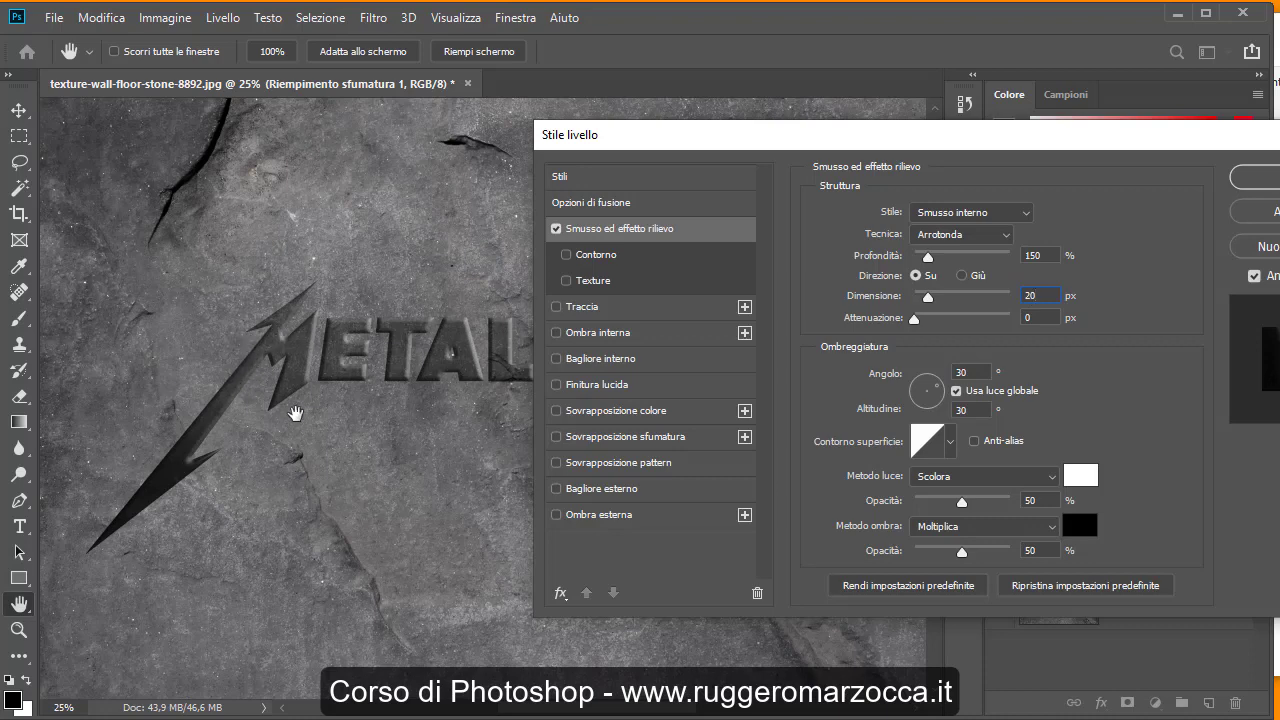
left_click_drag(1049, 296, 1001, 303)
type("15")
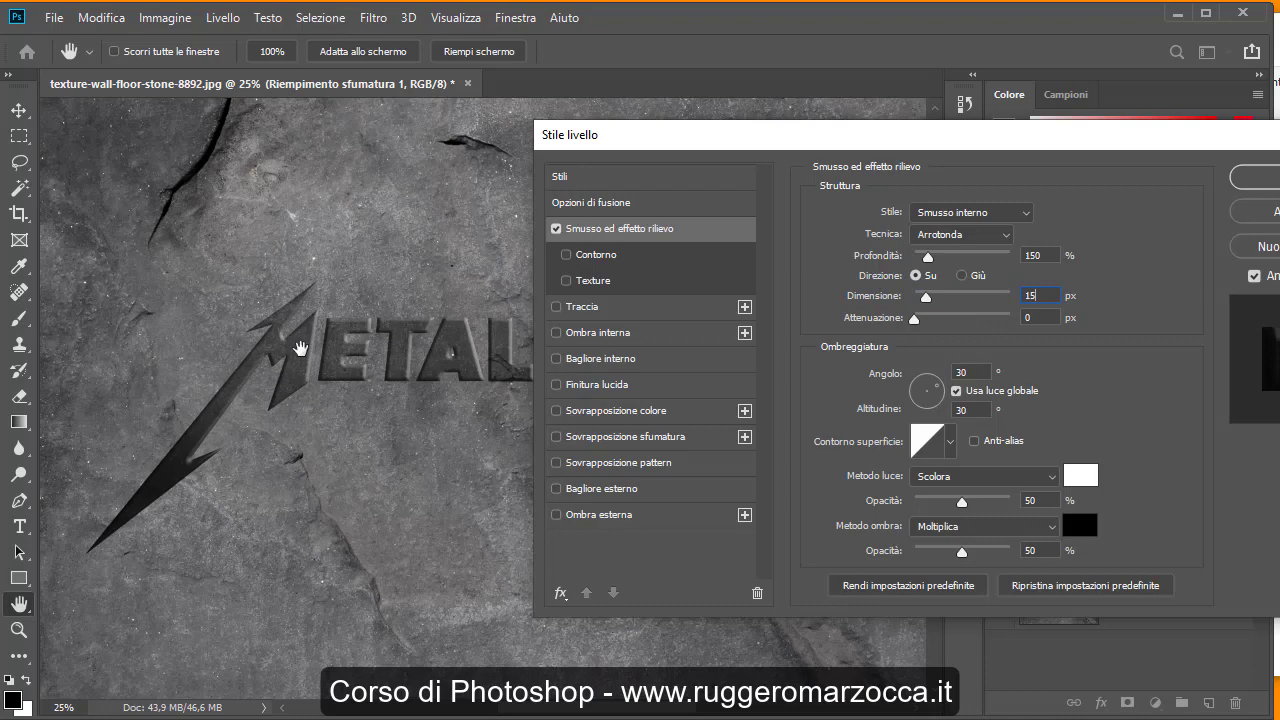
Set bevel direction Giù, angle 130°, altitude 50°, size 12 px, and add Ombra interna
left_click(963, 276)
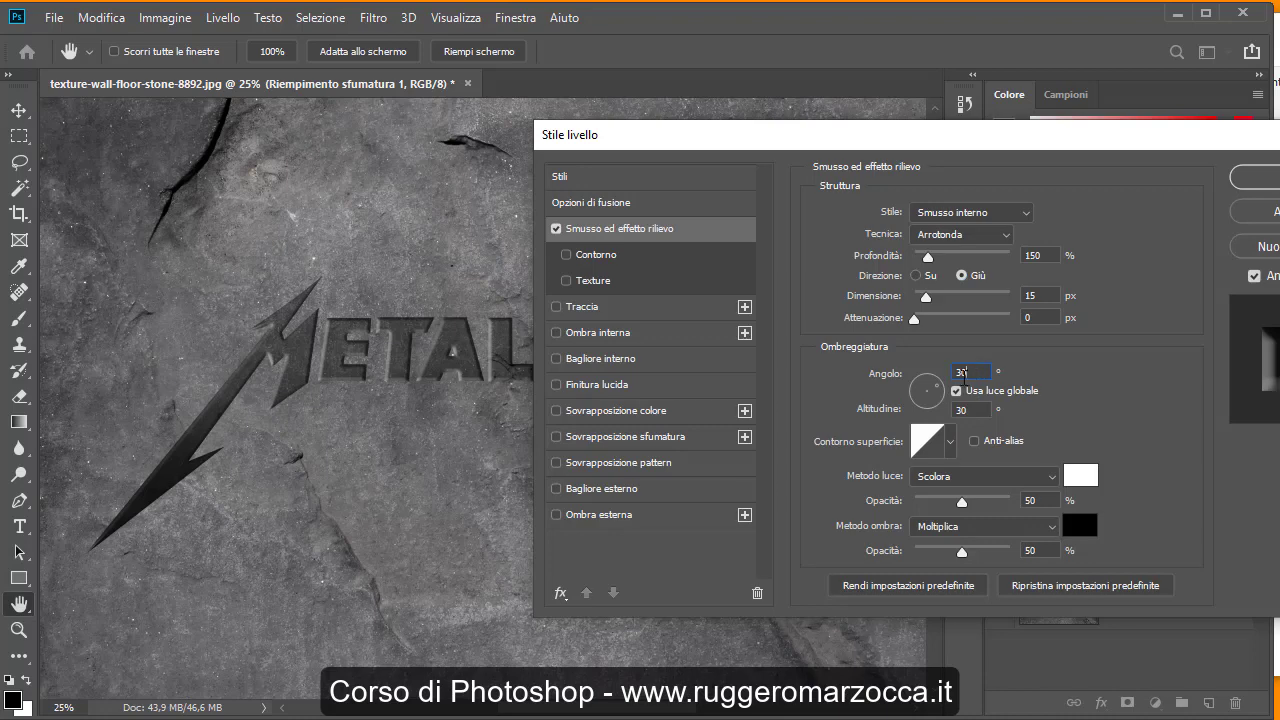
type("1")
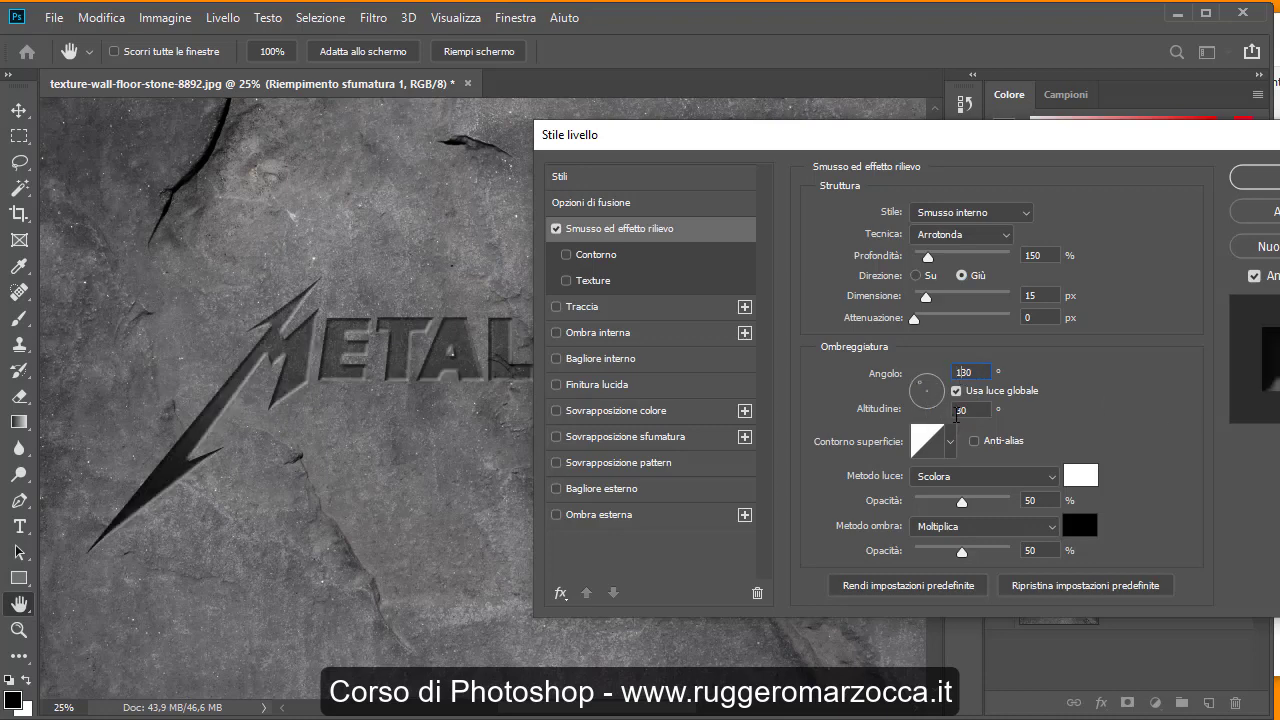
double_click(961, 410)
type("50")
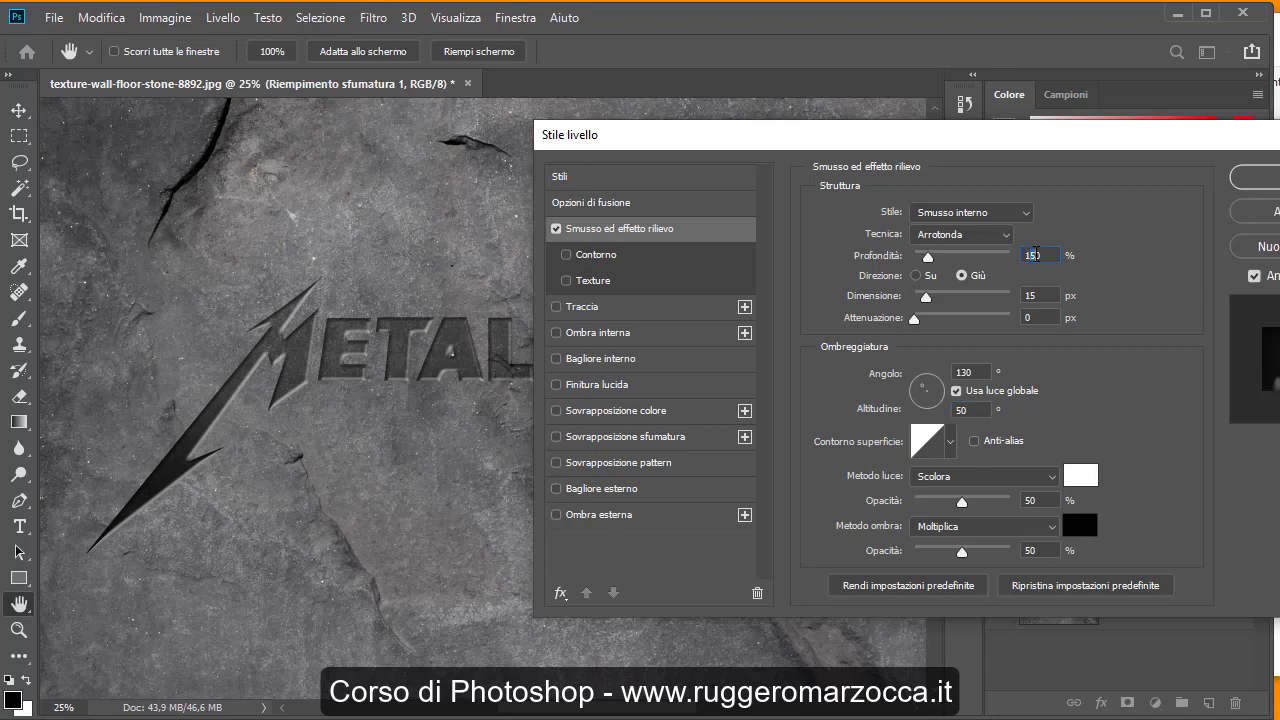
type("2")
type("0")
key("Up")
key("Up")
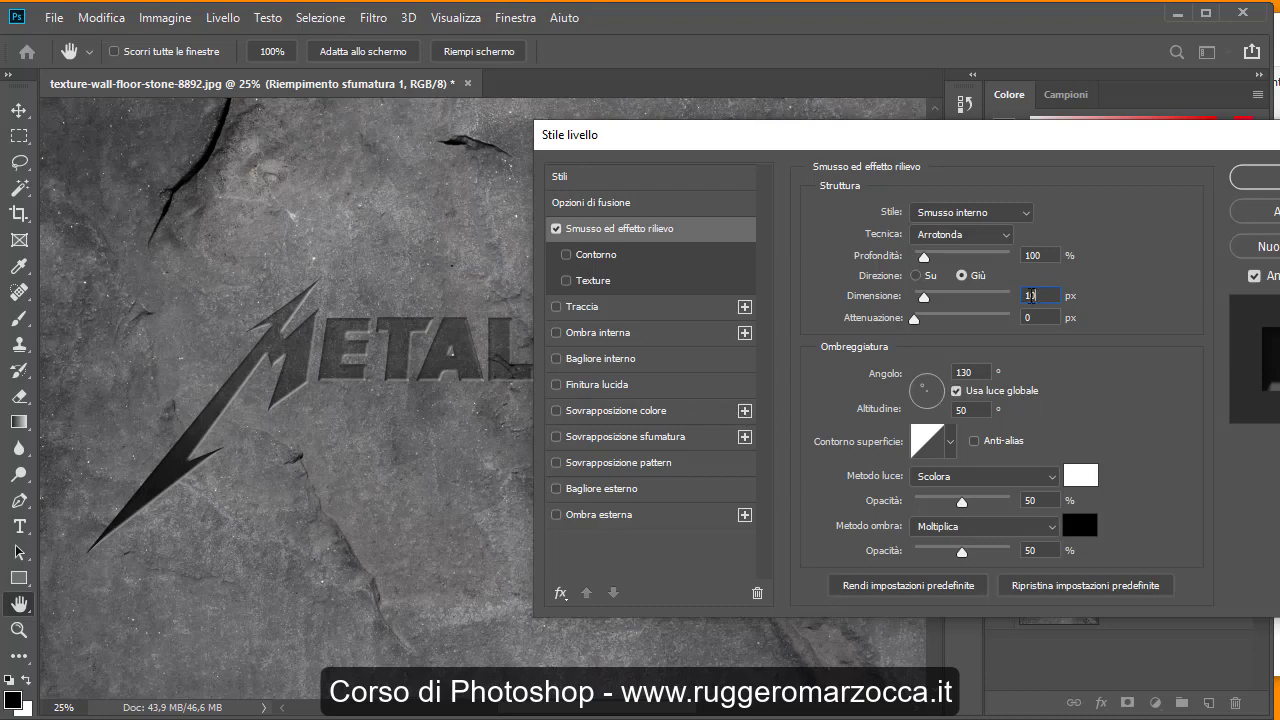
double_click(1030, 295)
type("12")
left_click(587, 340)
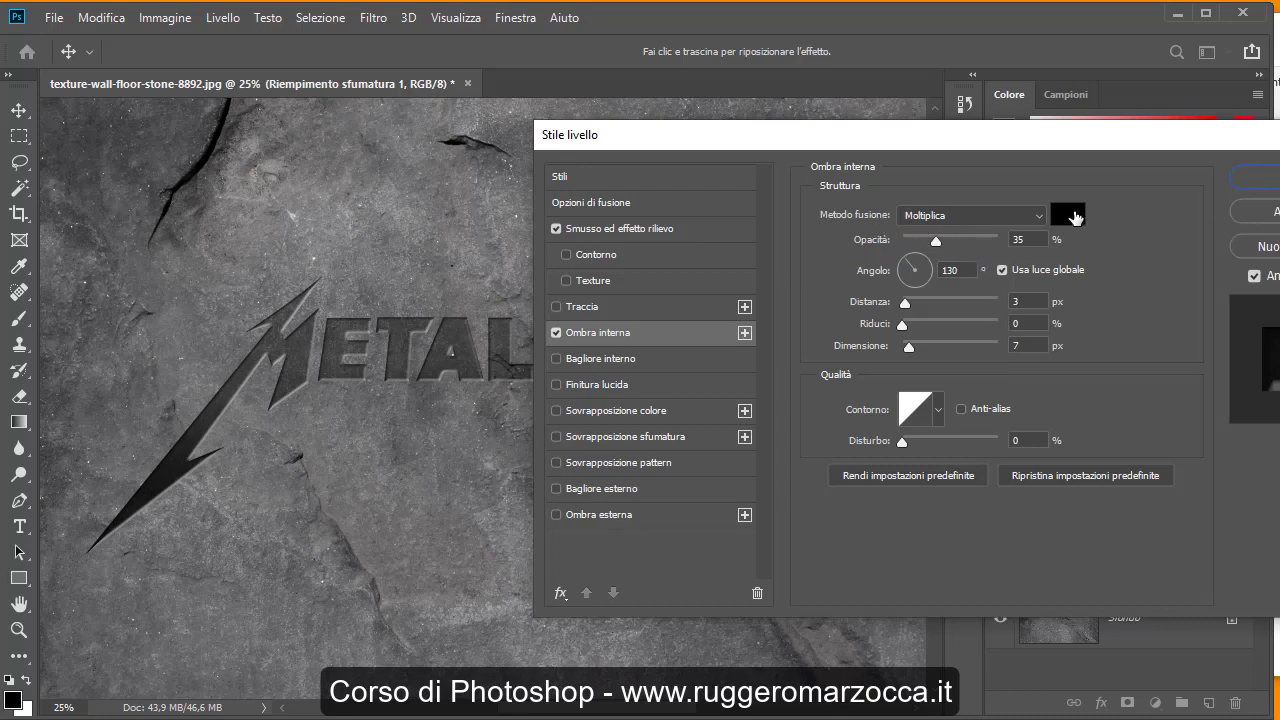
Raise the logo's inner shadow opacity to 80% and review the bevel and emboss settings
left_click(1020, 239)
left_click(981, 239)
left_click(628, 230)
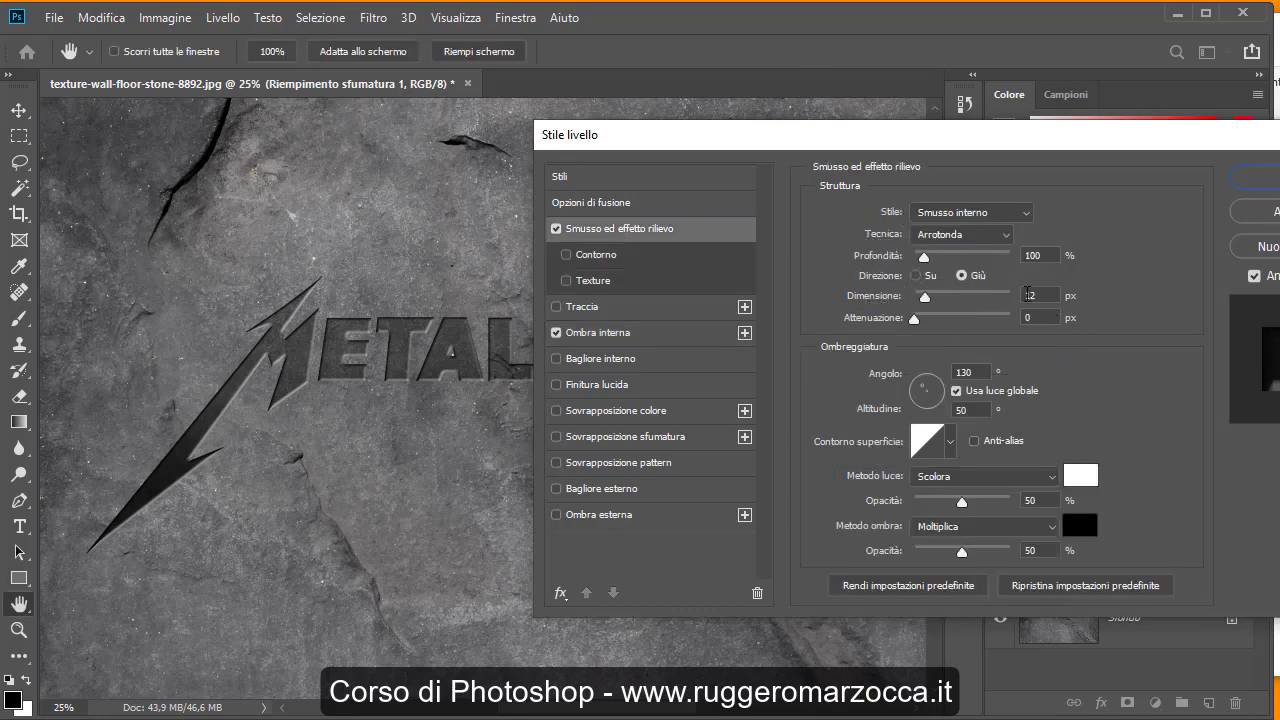
left_click(625, 334)
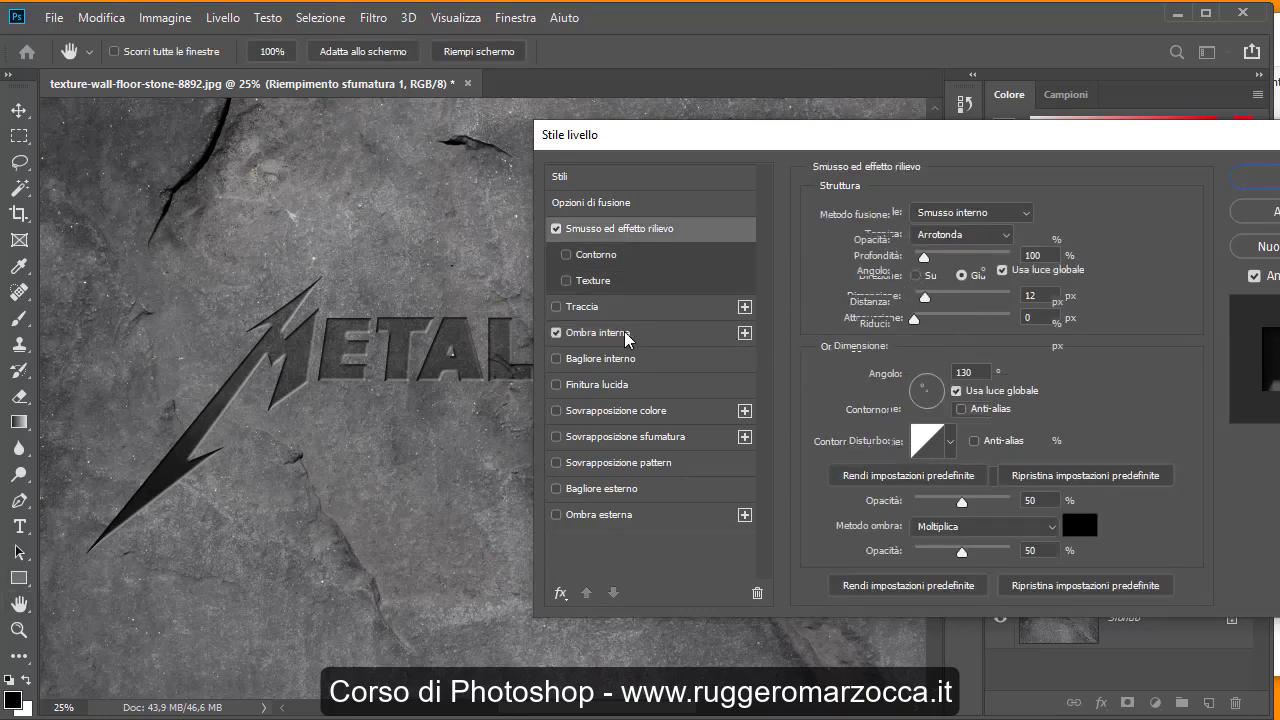
Set the inner shadow distance and size to 12 px, compare it off and on, and apply the style
double_click(1040, 301)
type("12")
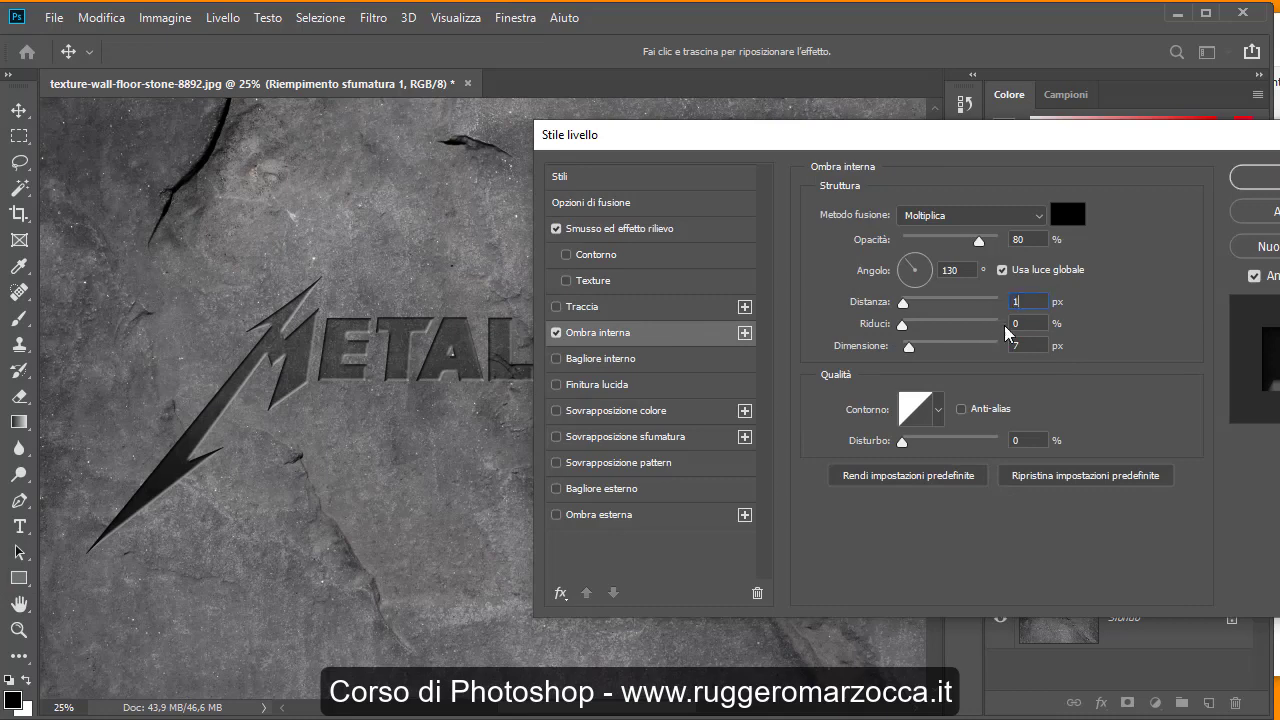
double_click(1027, 346)
type("12")
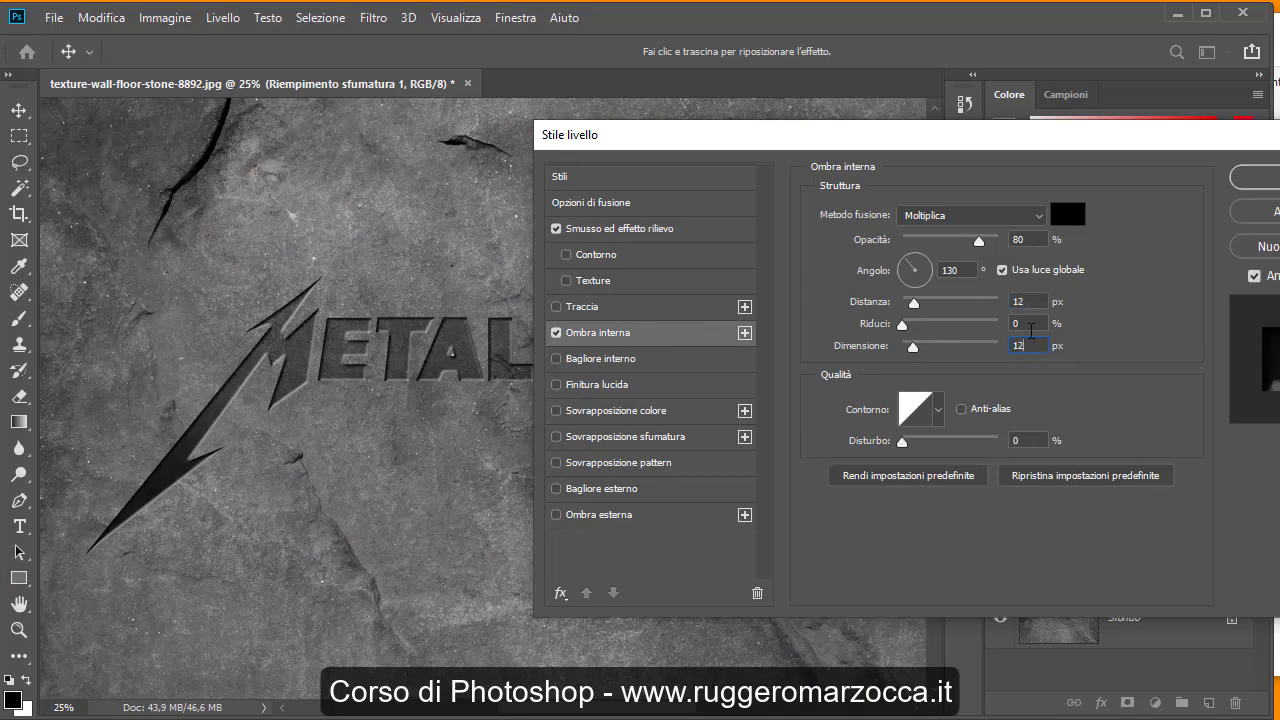
left_click(1027, 324)
double_click(556, 334)
left_click(556, 334)
left_click(556, 334)
left_click(1262, 178)
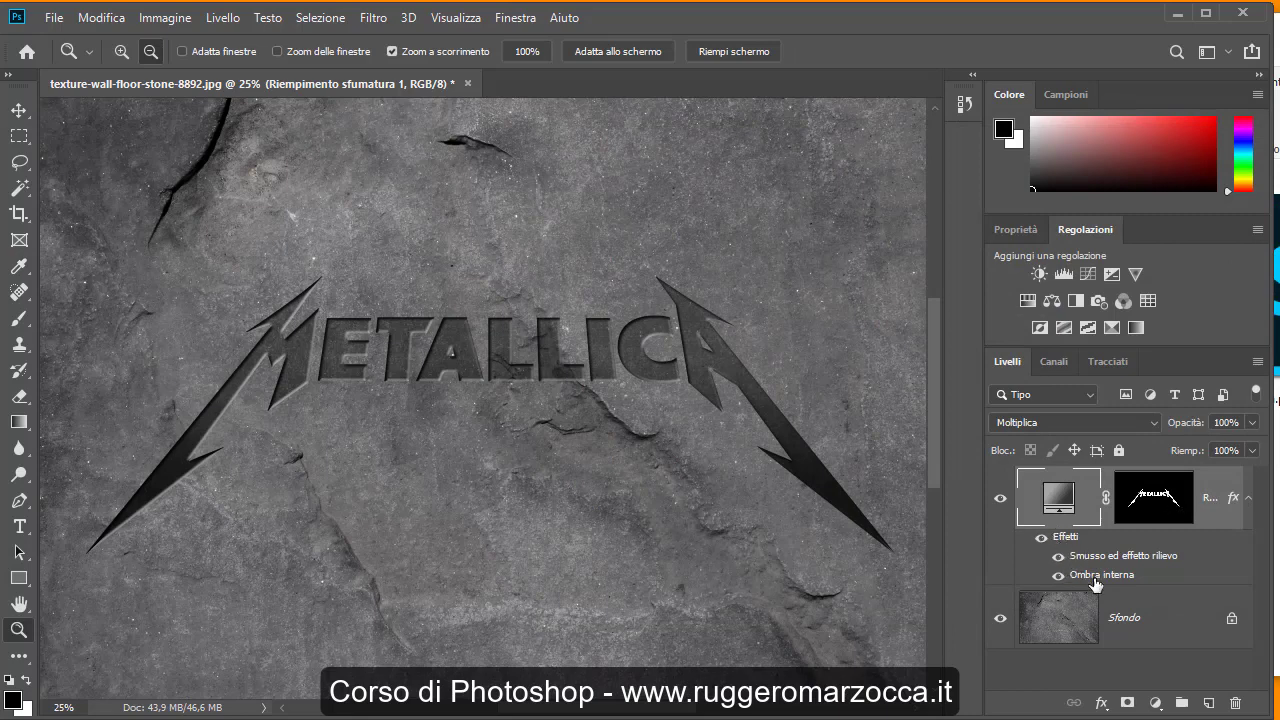
left_click(1058, 576)
left_click(1058, 576)
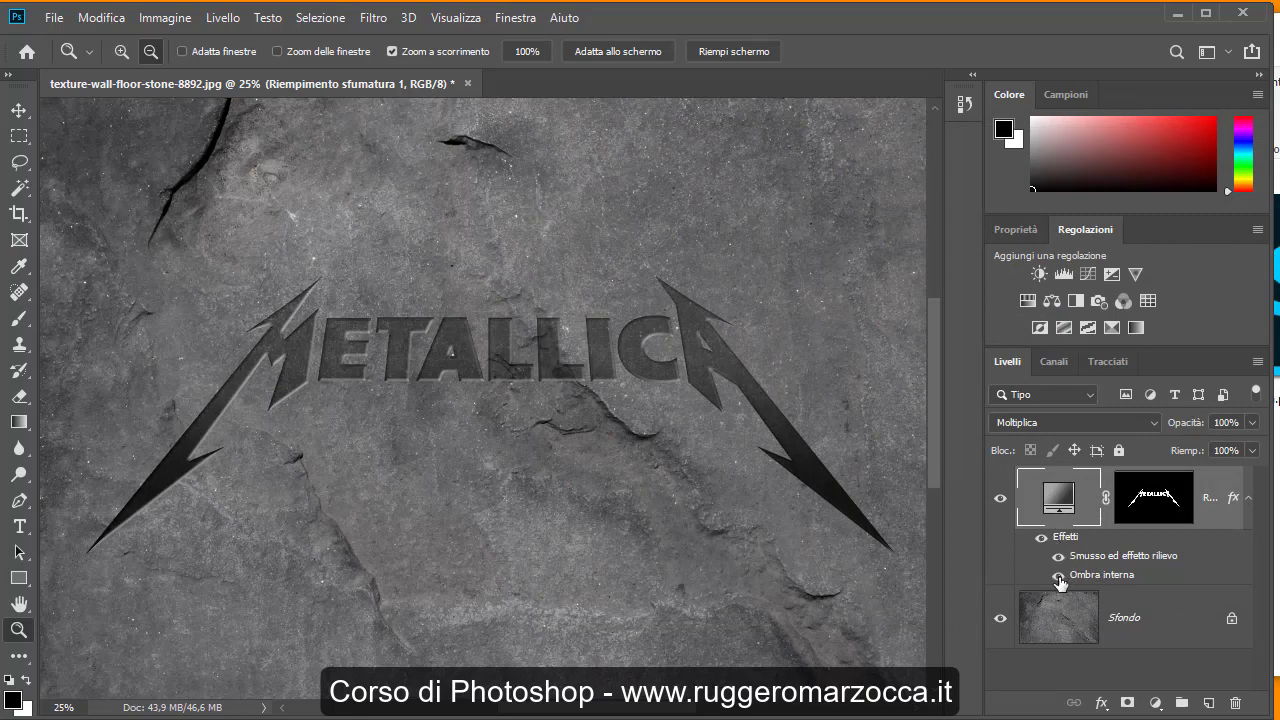
left_click(1058, 556)
left_click(1058, 556)
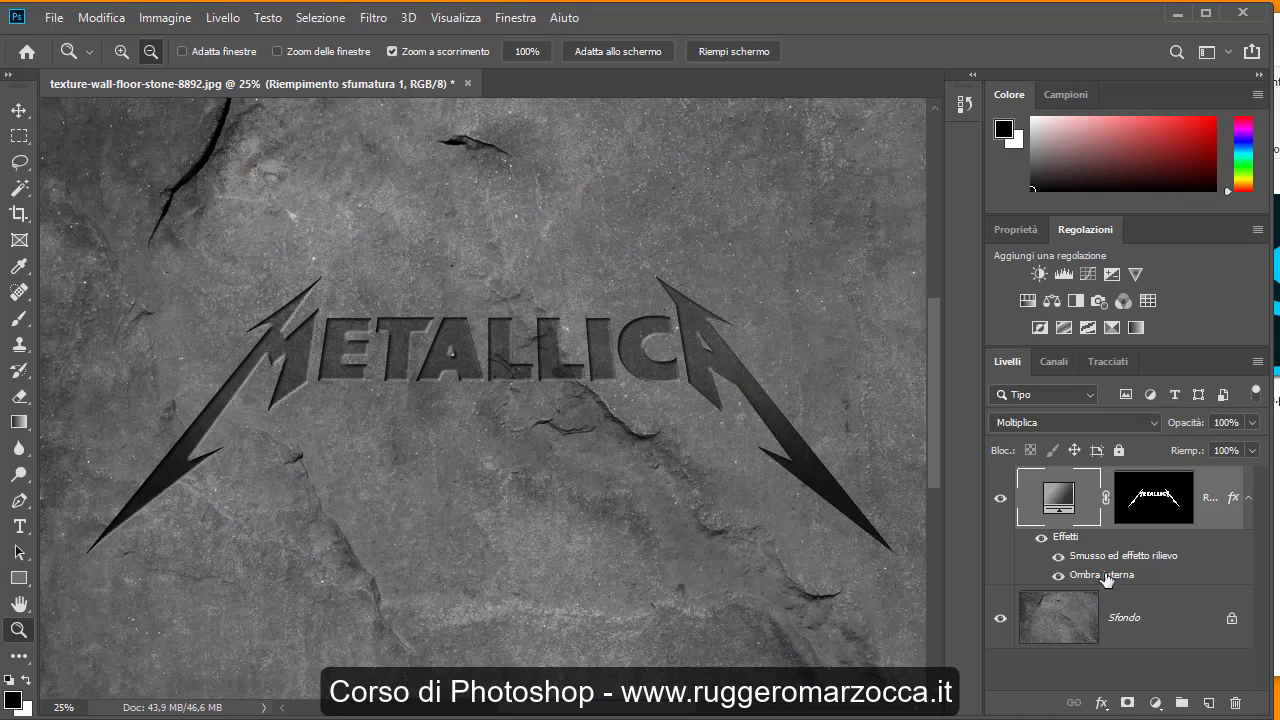
left_click(1040, 541)
left_click(1040, 541)
Try Sovrapponi and Luce soffusa blending on the logo layer, then return to Moltiplica
left_click(1148, 428)
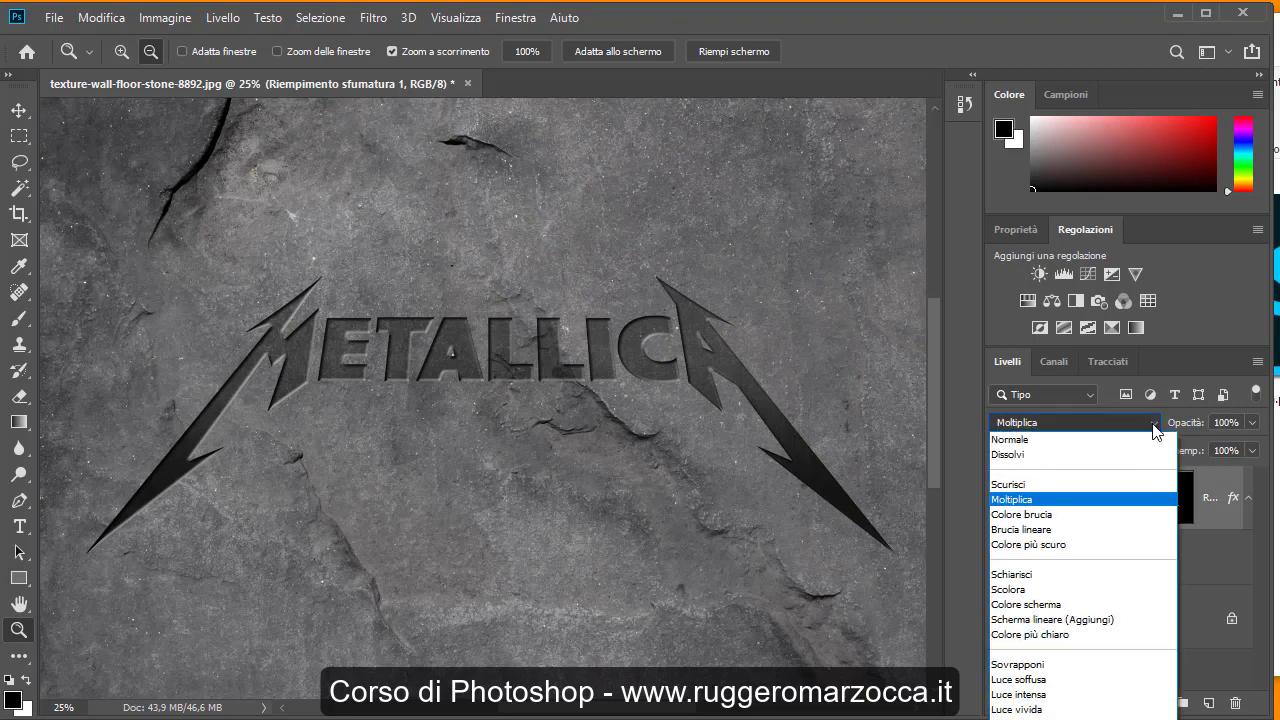
left_click(1045, 664)
left_click(1100, 421)
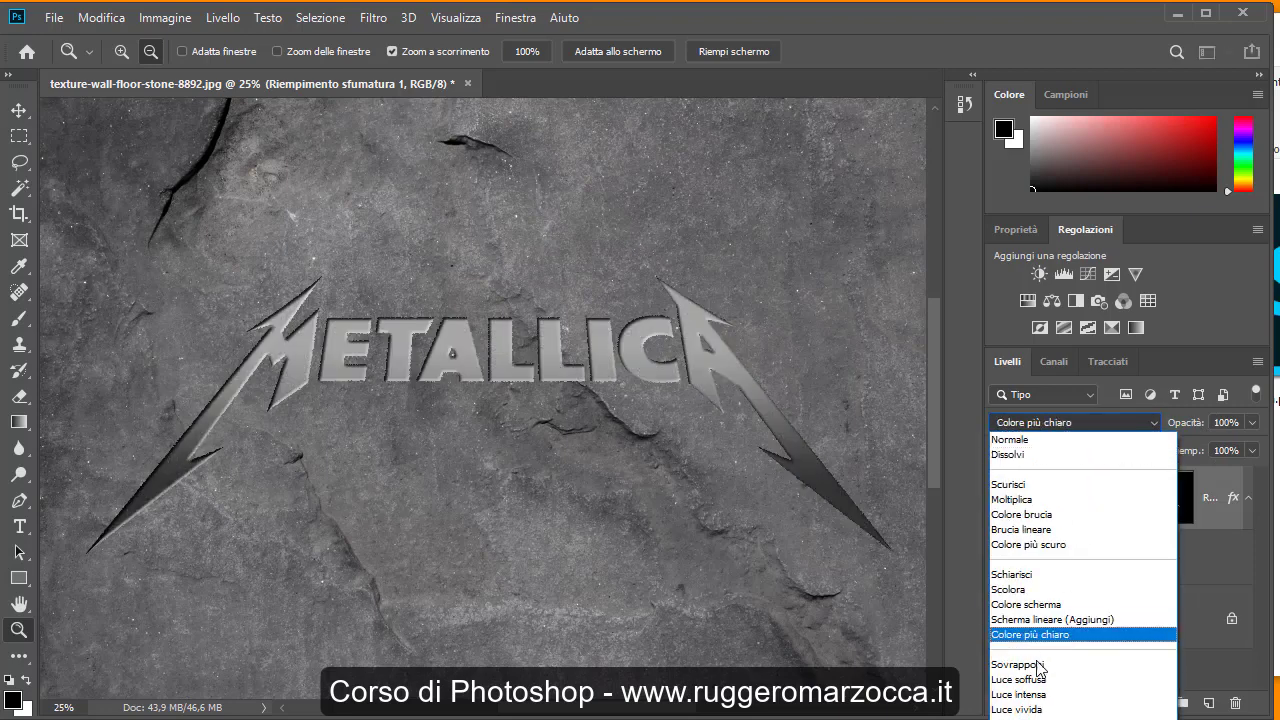
left_click(1034, 679)
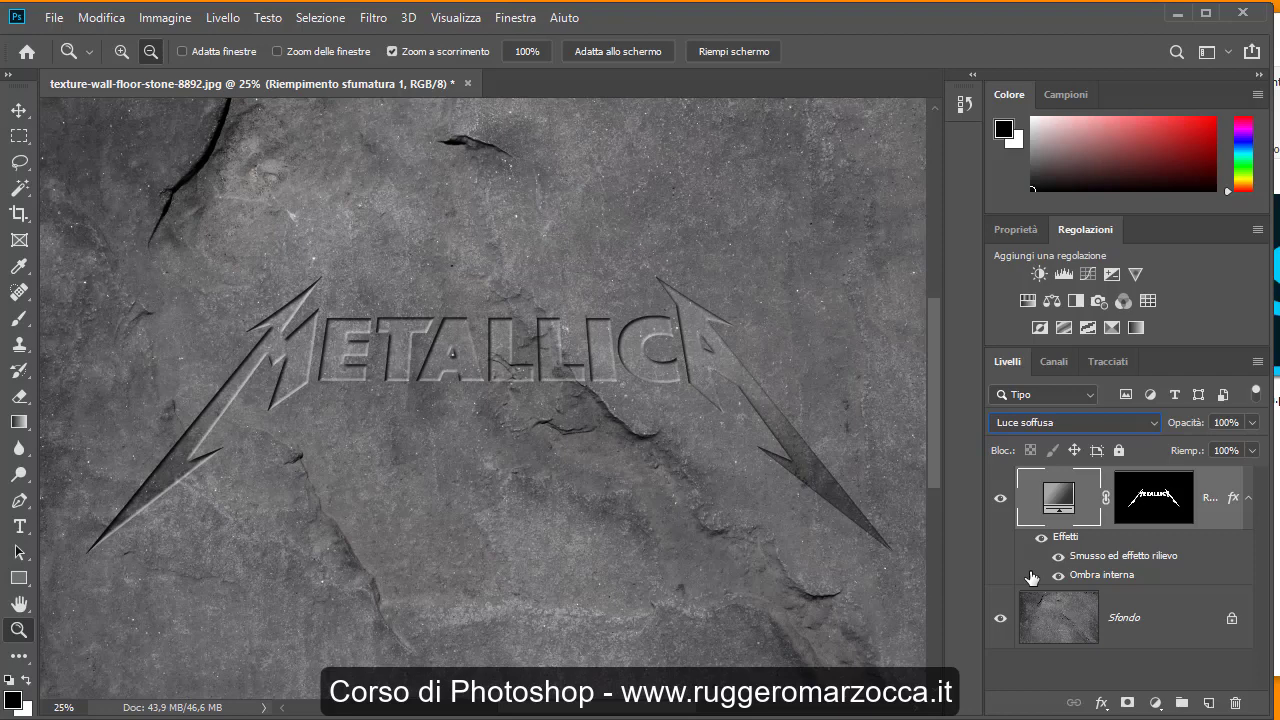
left_click(1064, 425)
left_click(1050, 499)
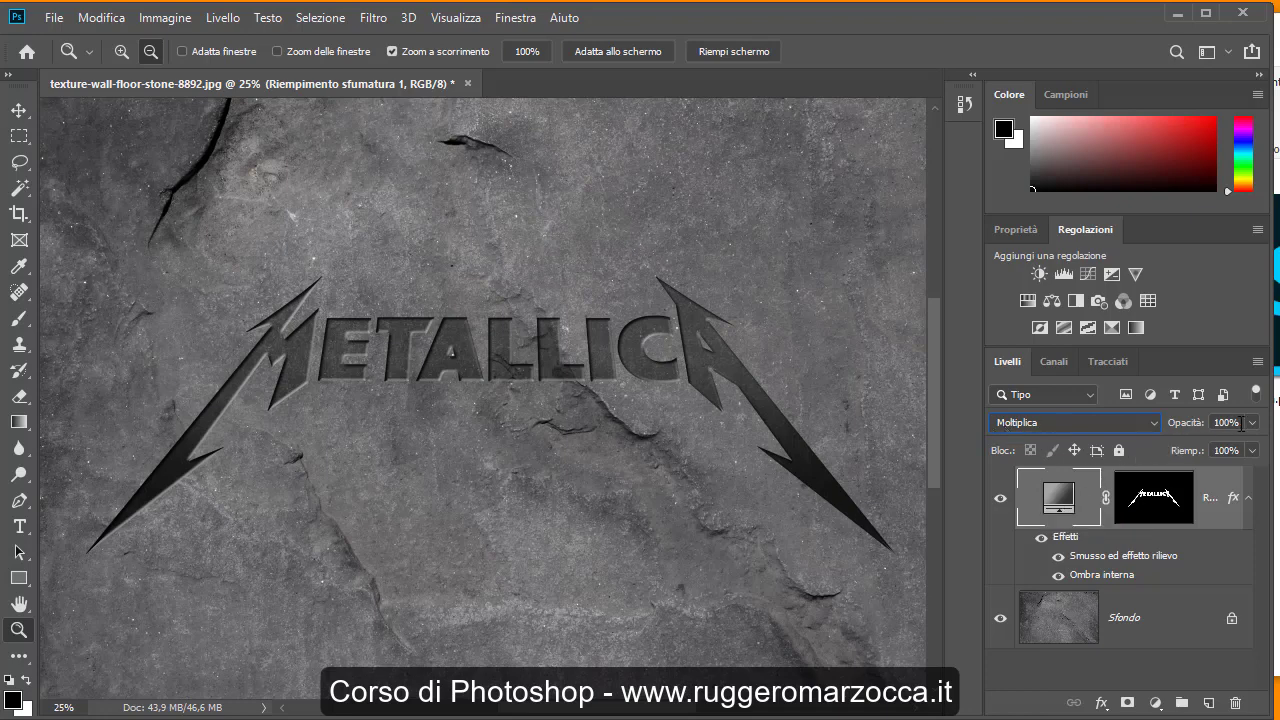
Lower the logo layer's opacity to 75%
left_click(1251, 422)
left_click_drag(1246, 445, 1230, 446)
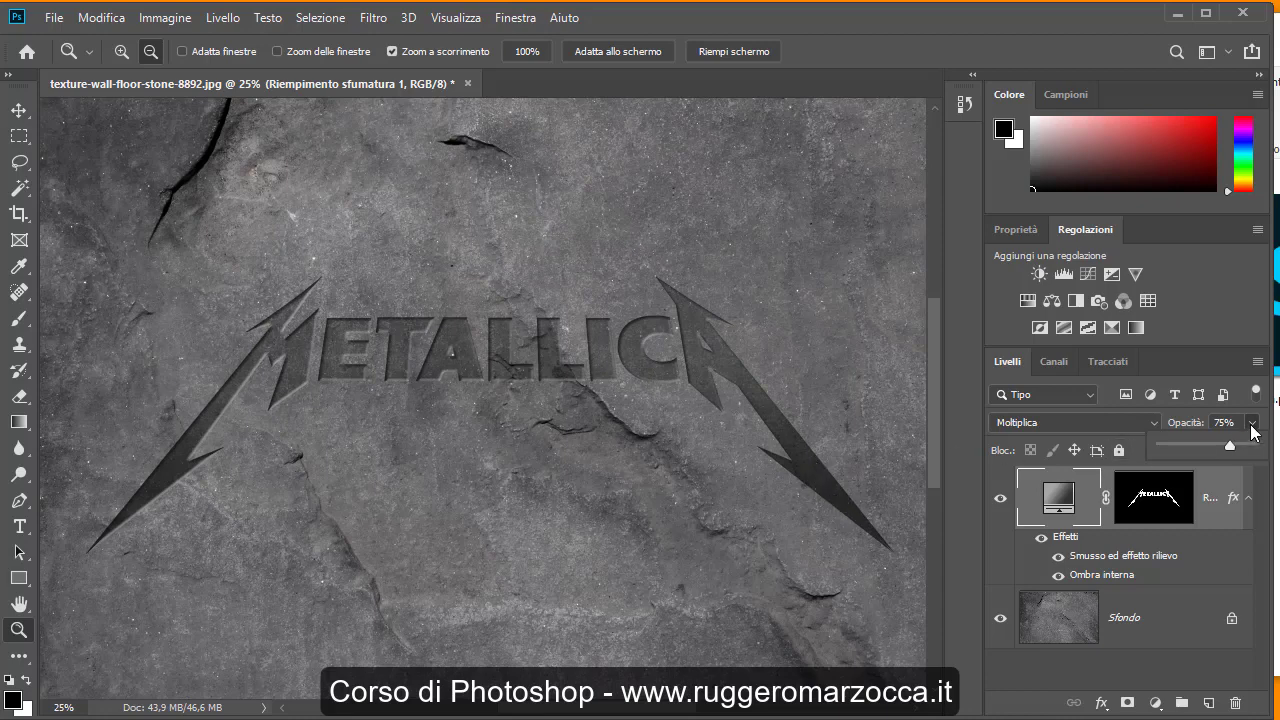
left_click(1250, 423)
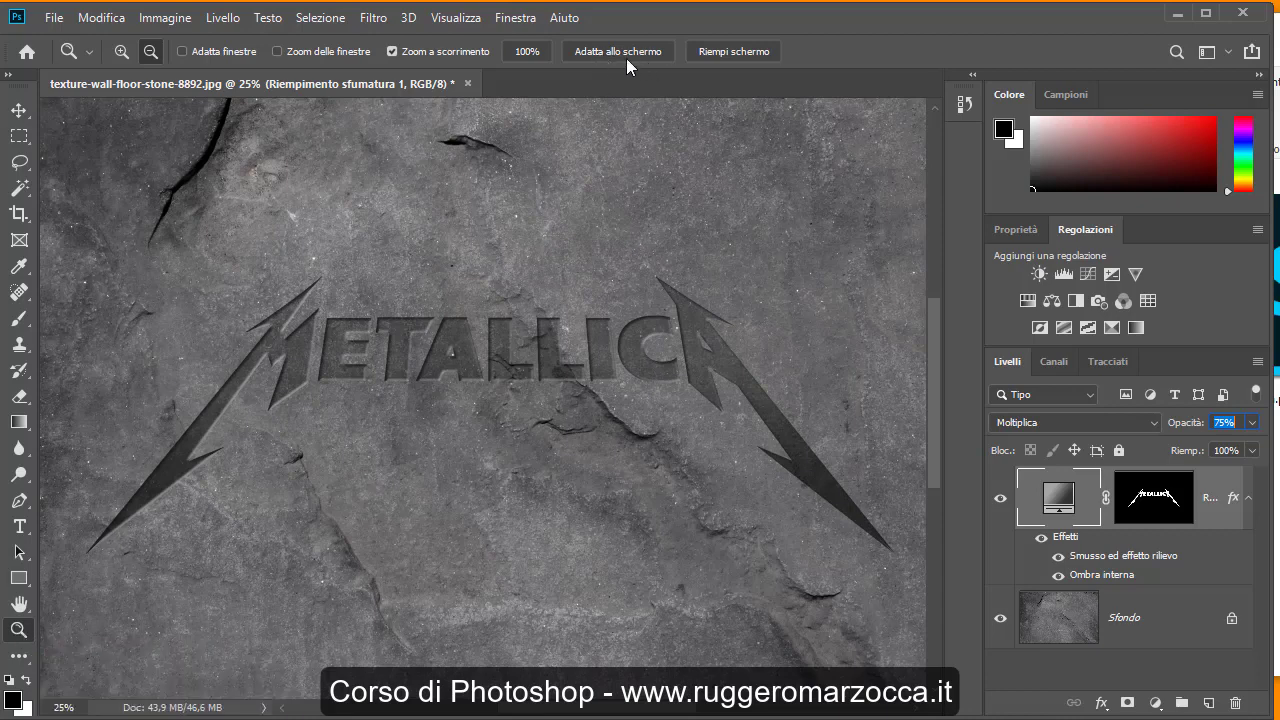
Fit the stone image with Visualizza > Adatta allo schermo and bring the tut ph folder over Photoshop
left_click(458, 20)
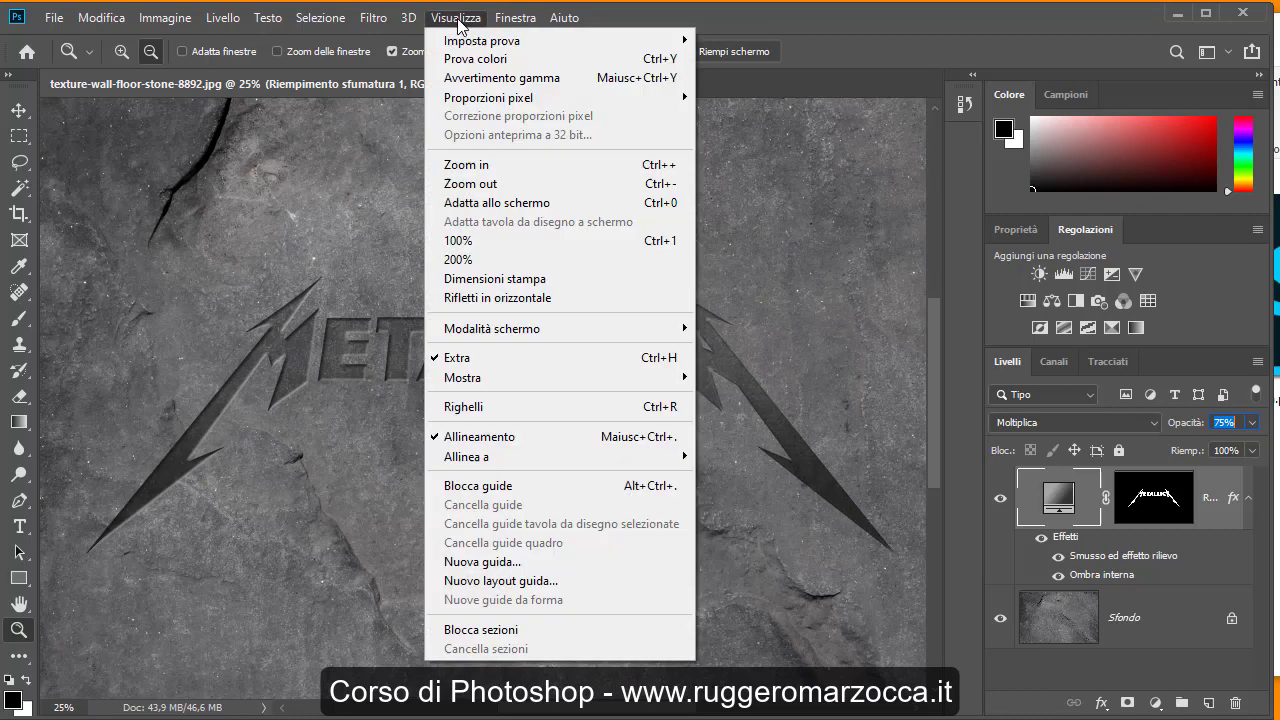
left_click(674, 205)
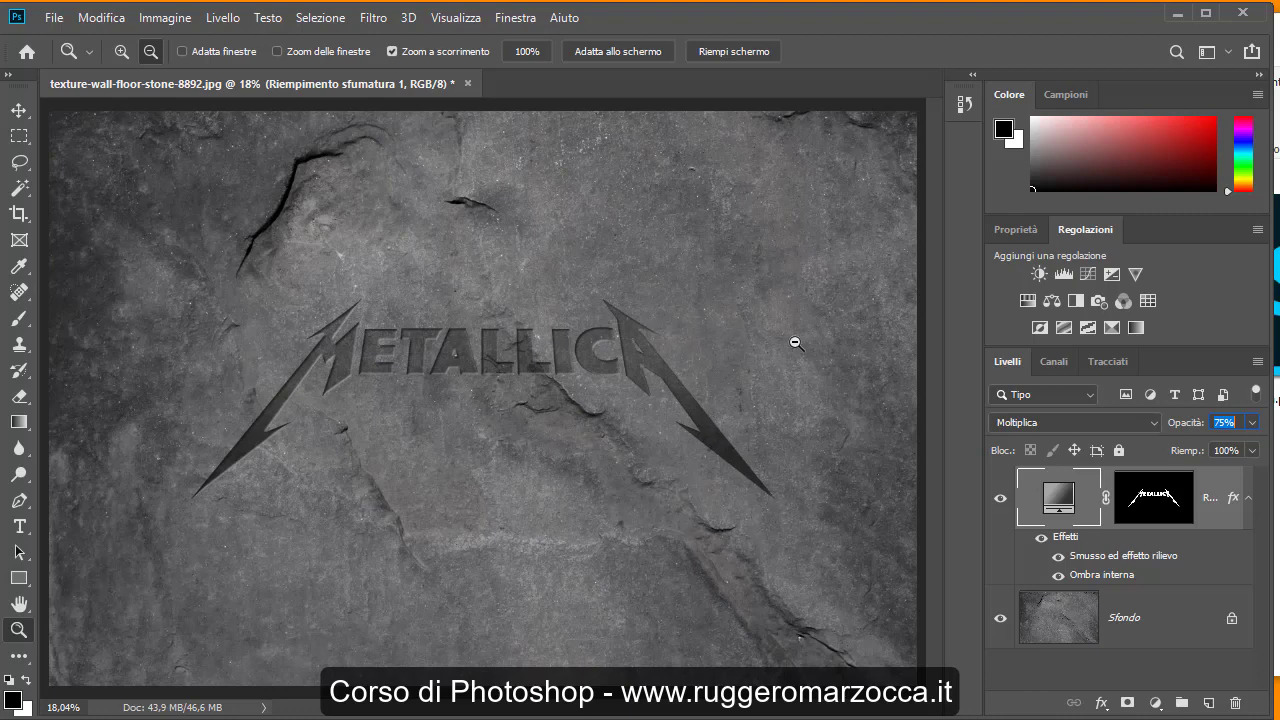
key("alt+Tab")
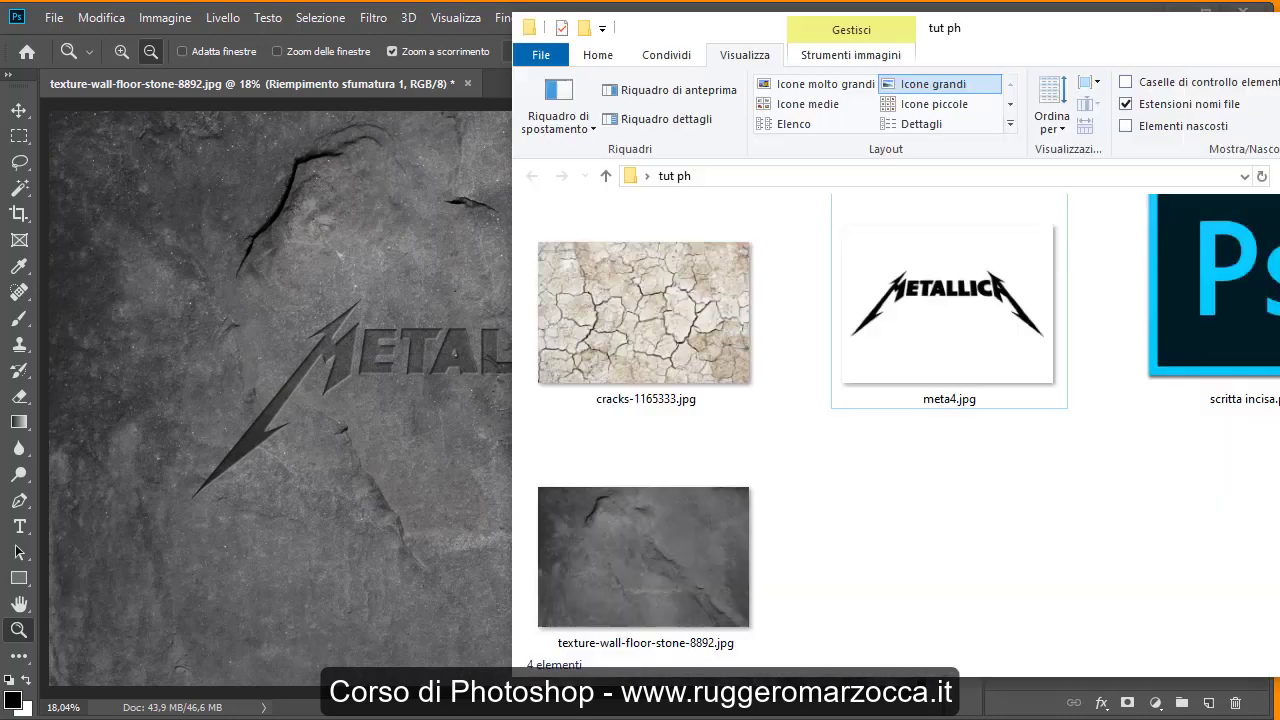
left_click_drag(1097, 50, 883, 60)
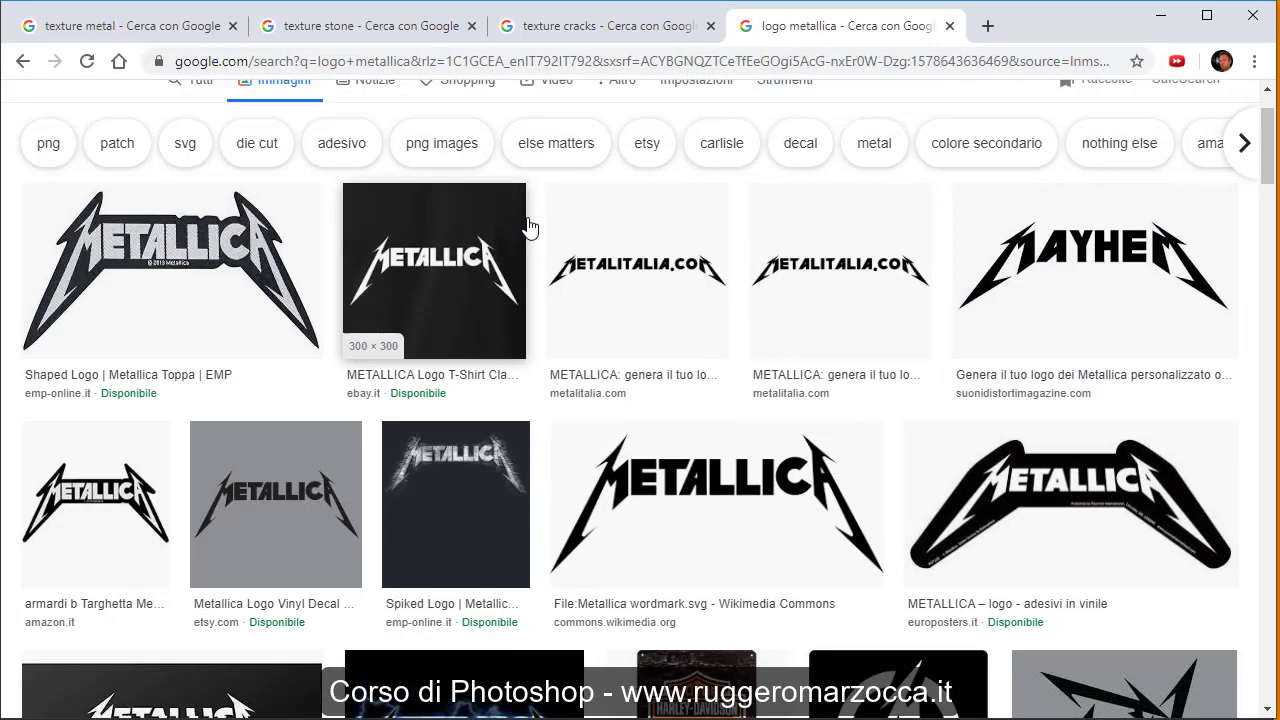
left_click(540, 27)
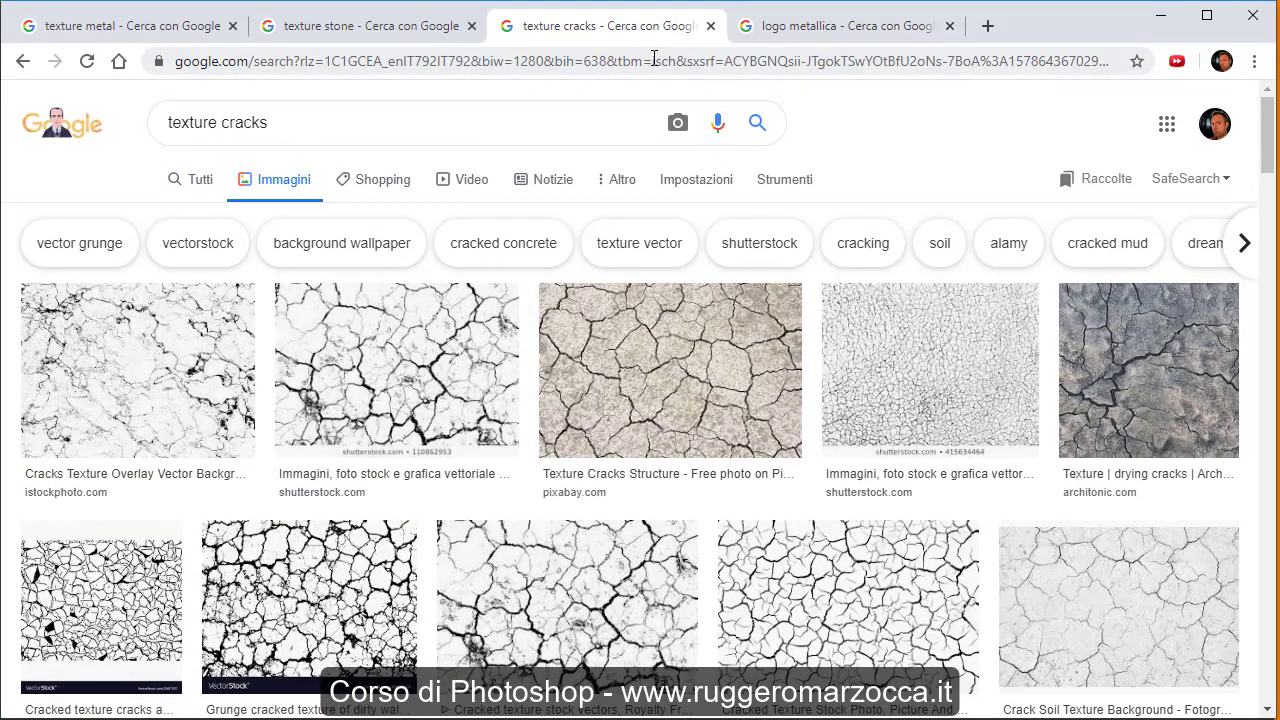
left_click(1160, 16)
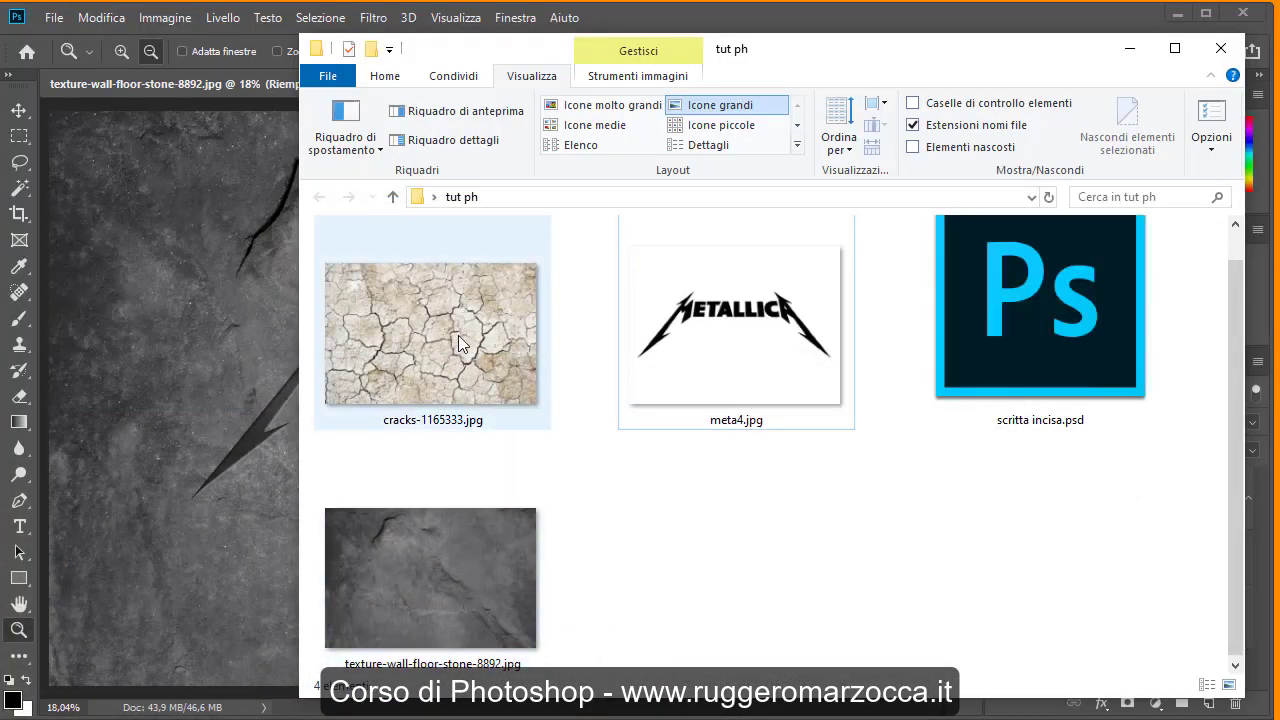
Drag cracks-1165333.jpg from the tut ph folder onto the stone canvas as a new layer
left_click_drag(442, 339, 245, 411)
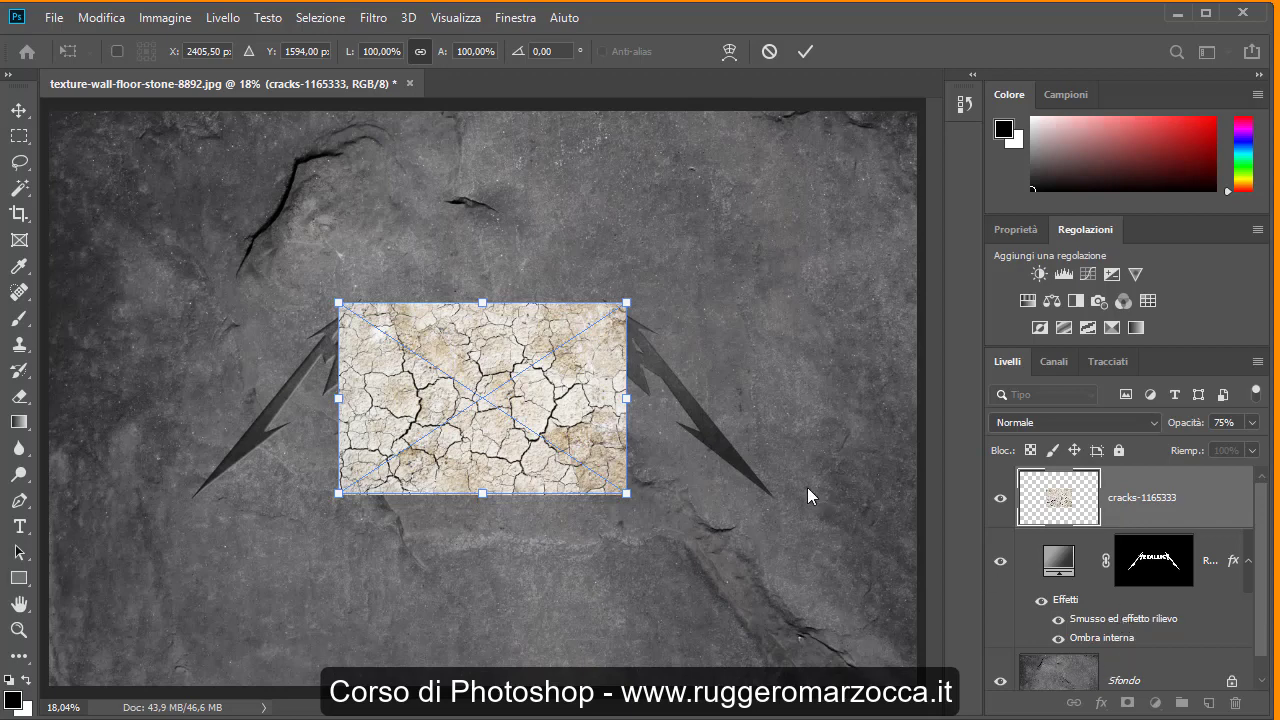
Re-place cracks-1165333.jpg above Sfondo and move its layer above the logo layer
left_click(769, 51)
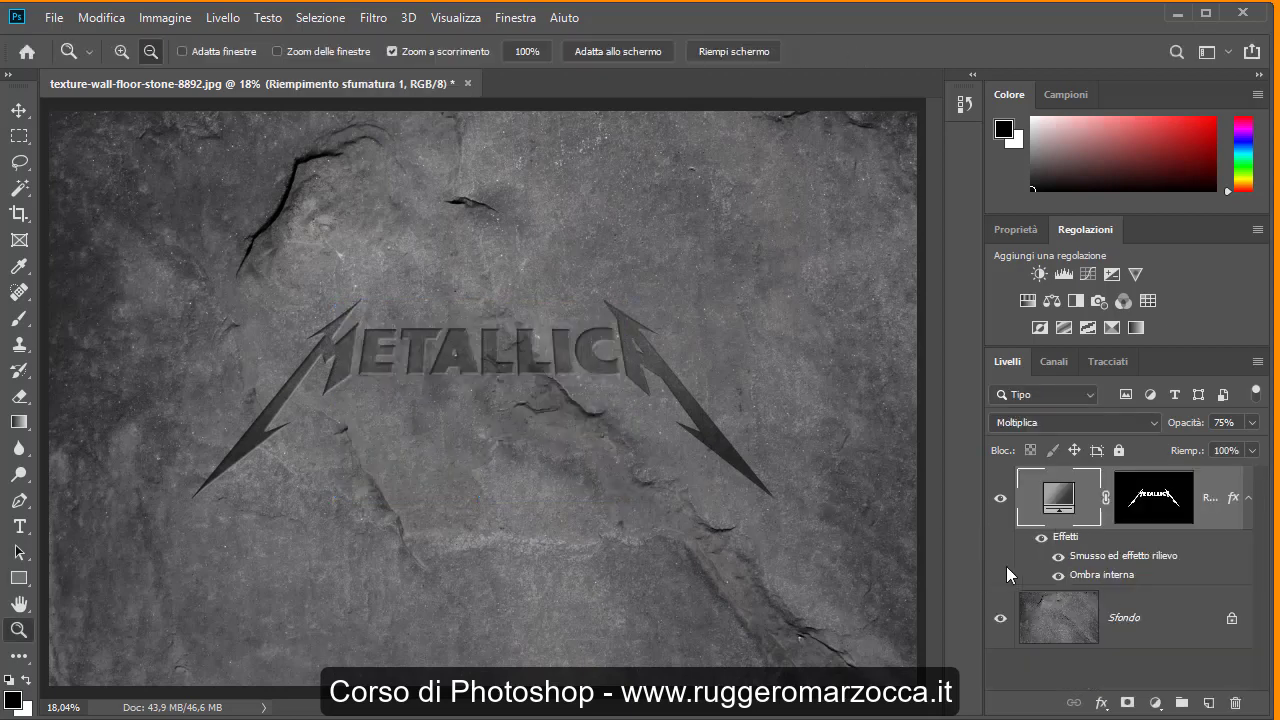
left_click(1125, 619)
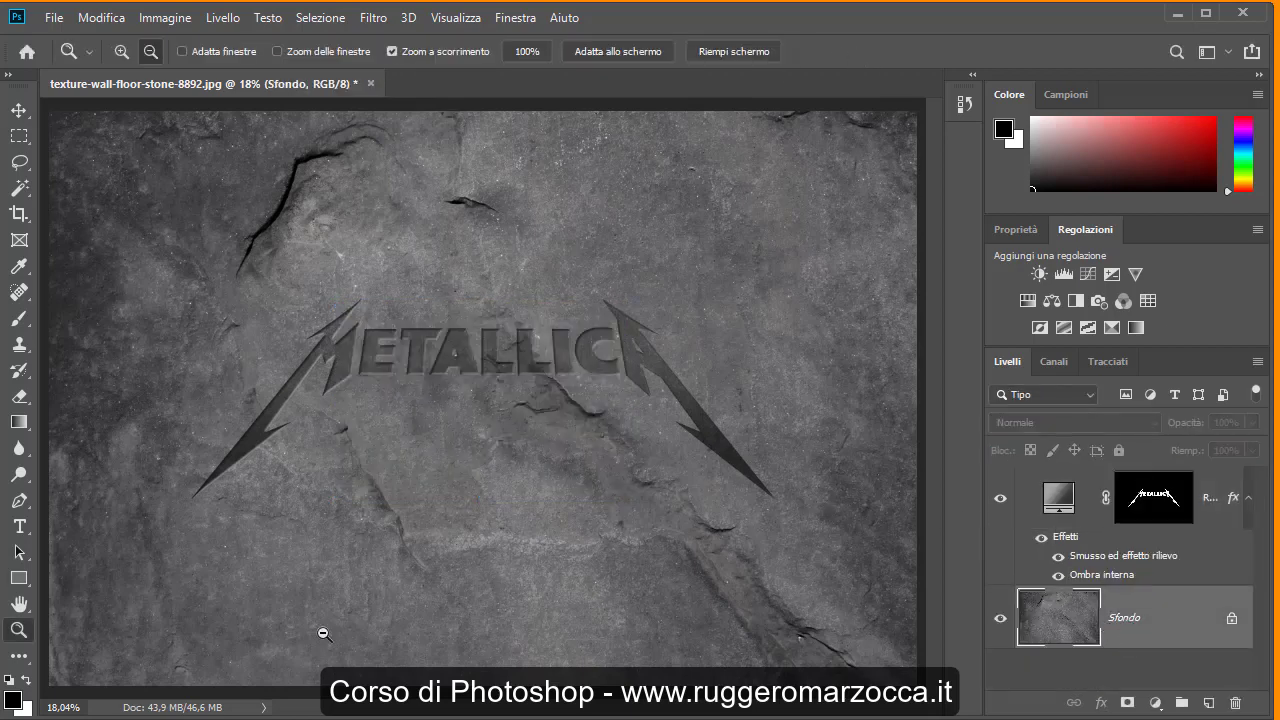
key("alt+Tab")
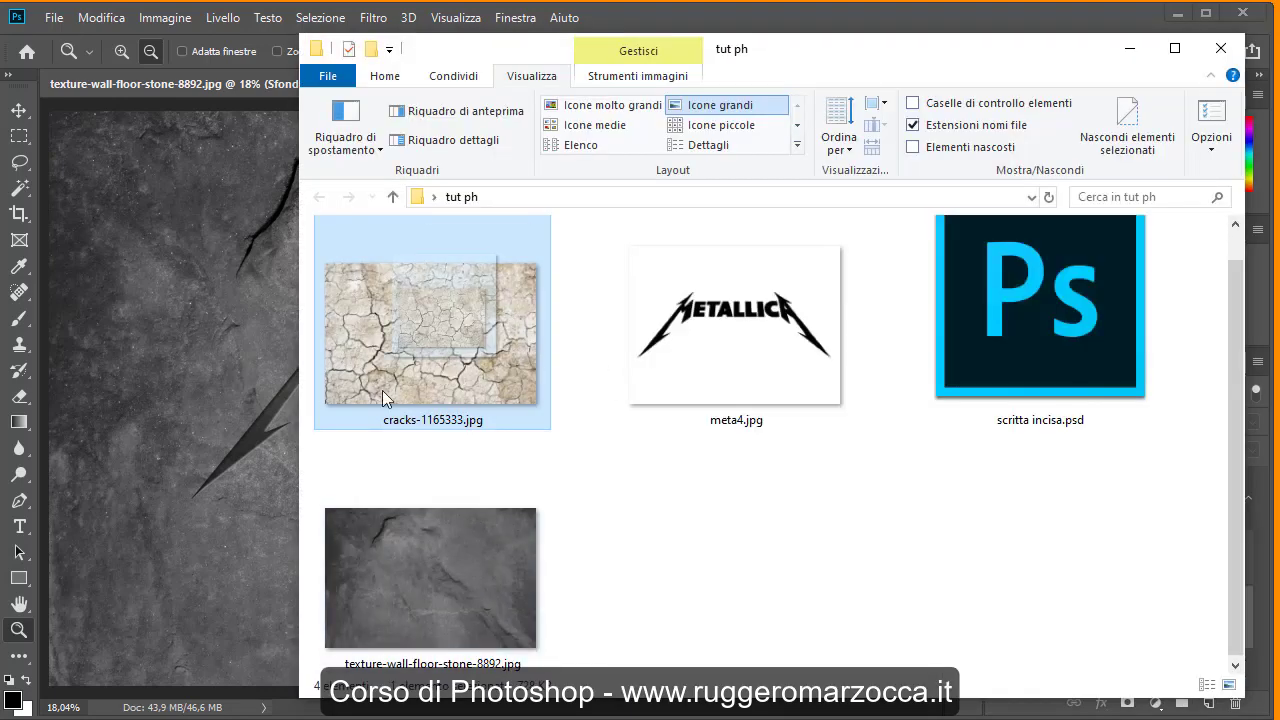
left_click_drag(400, 330, 257, 434)
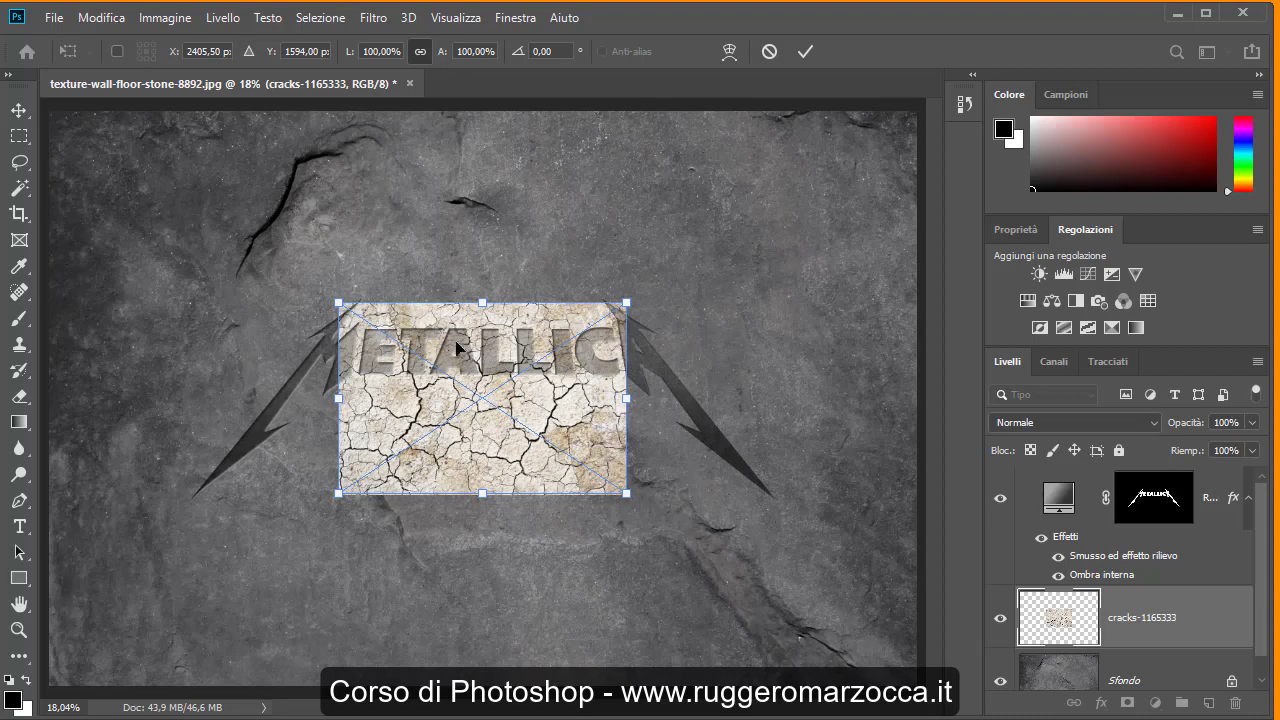
left_click_drag(1116, 624, 1041, 532)
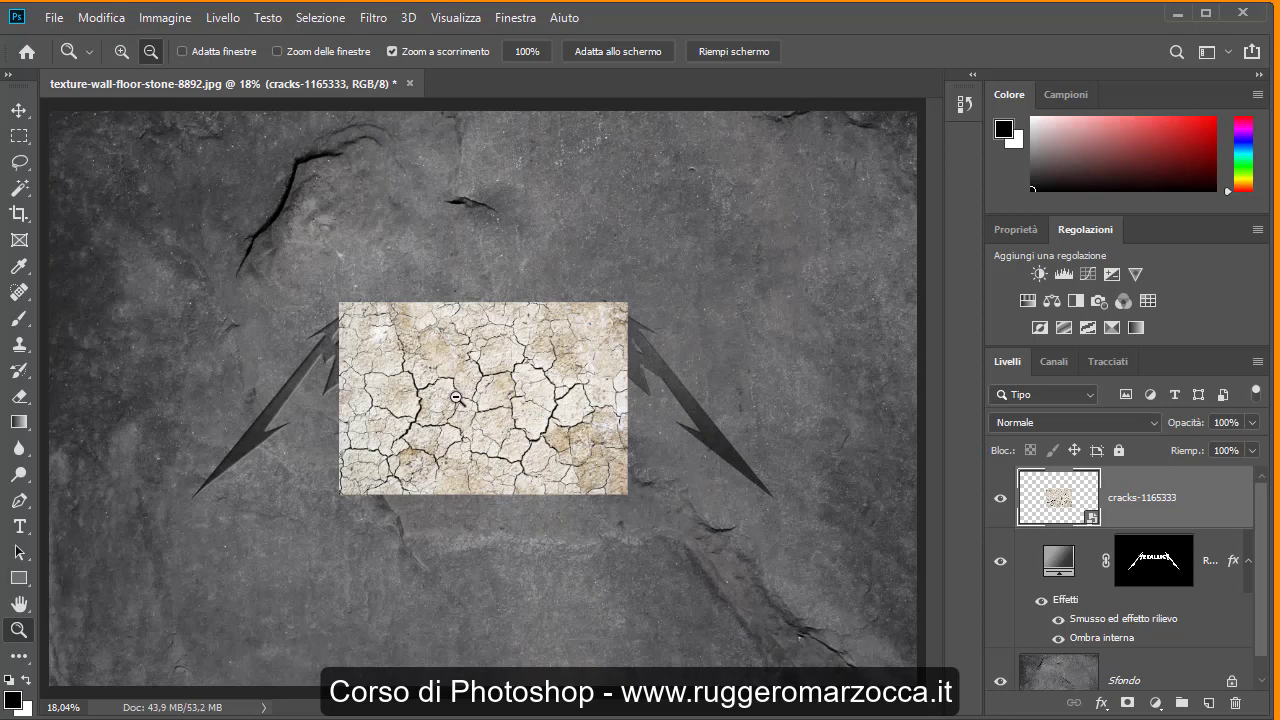
Free-transform the cracks layer up to 247.18% so it covers most of the stone, and commit
left_click(103, 18)
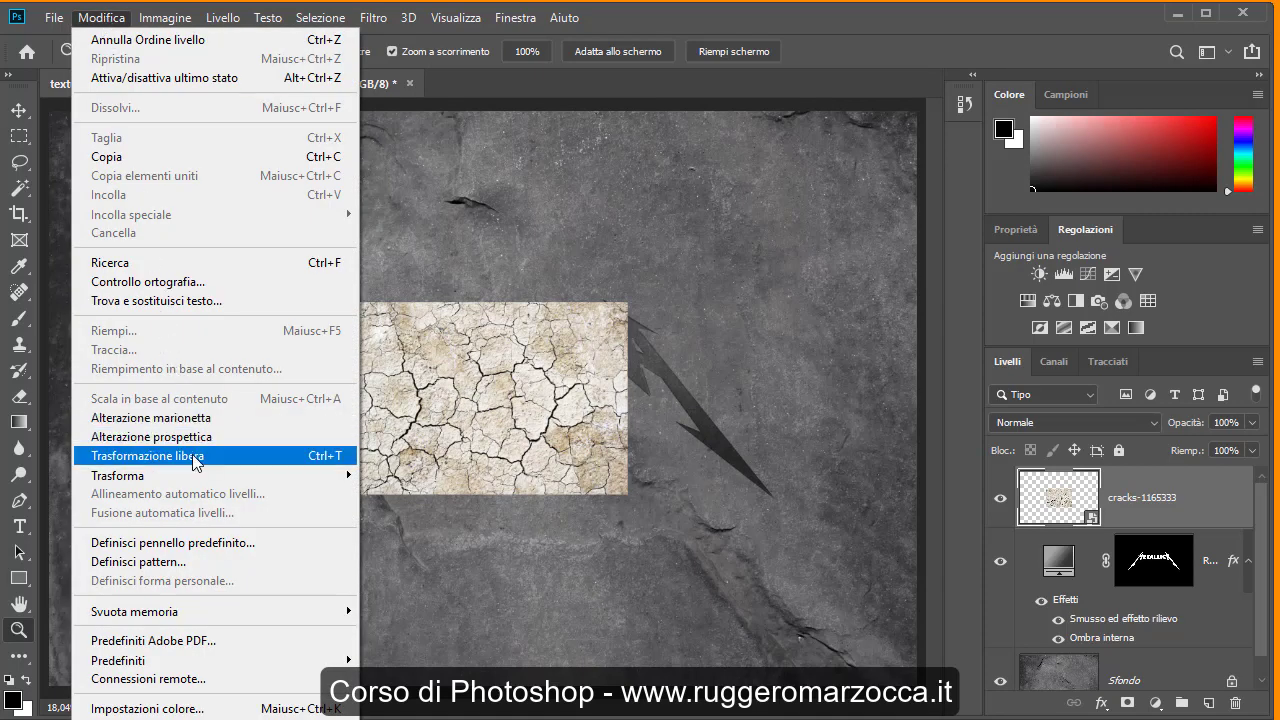
left_click(335, 462)
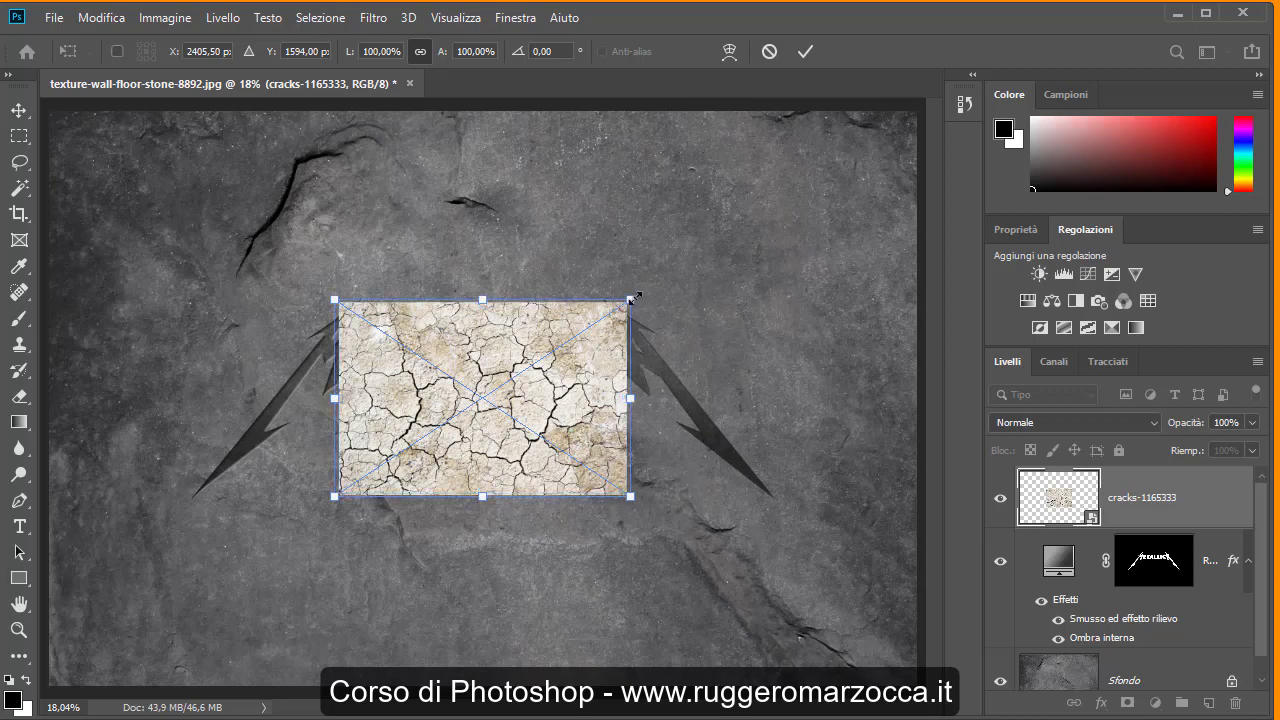
mouse_move(626, 303)
left_mouse_down()
mouse_move(697, 268)
mouse_move(736, 215)
mouse_move(843, 168)
left_mouse_up()
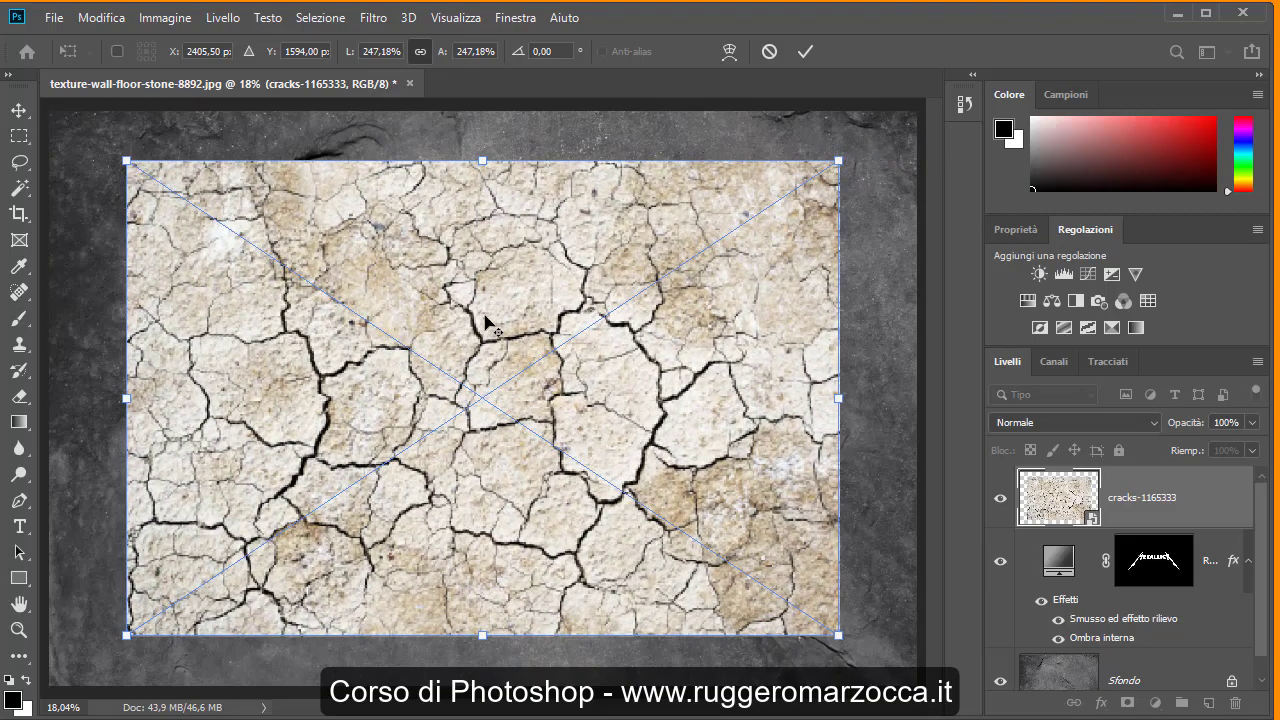
left_click(806, 52)
key("z")
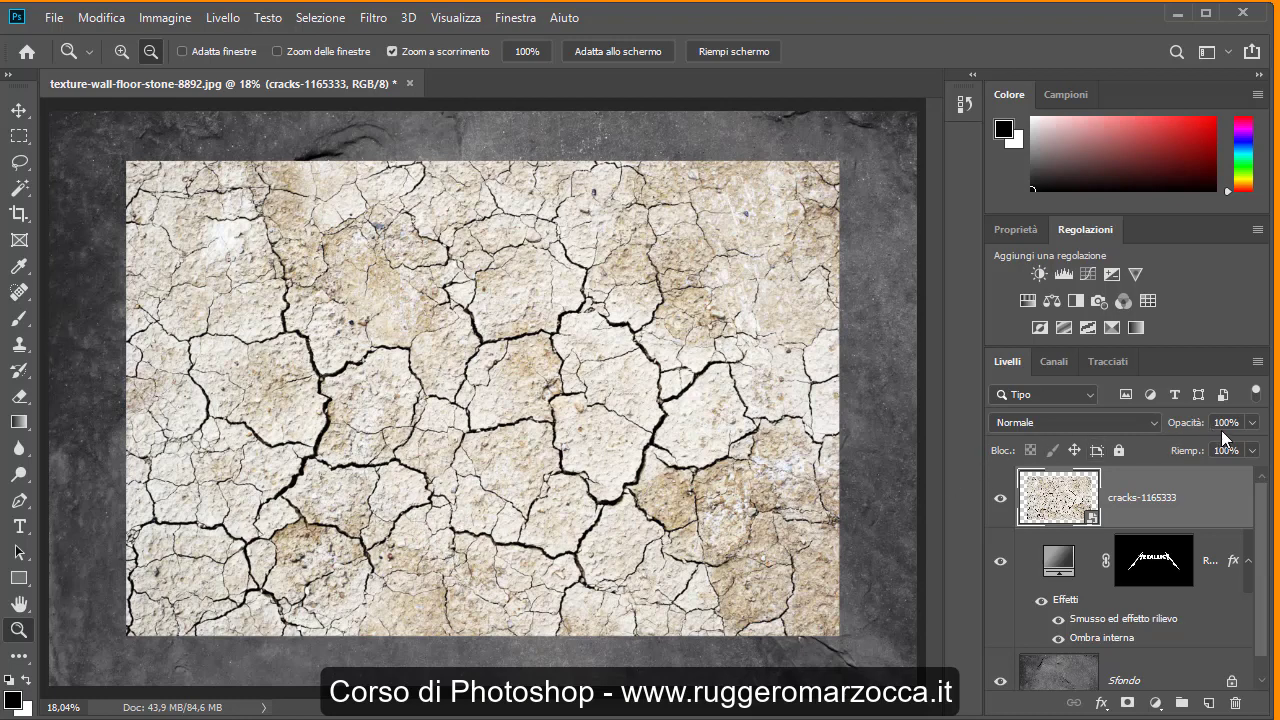
Drop the cracks-1165333 layer's opacity to 30%
left_click(1252, 423)
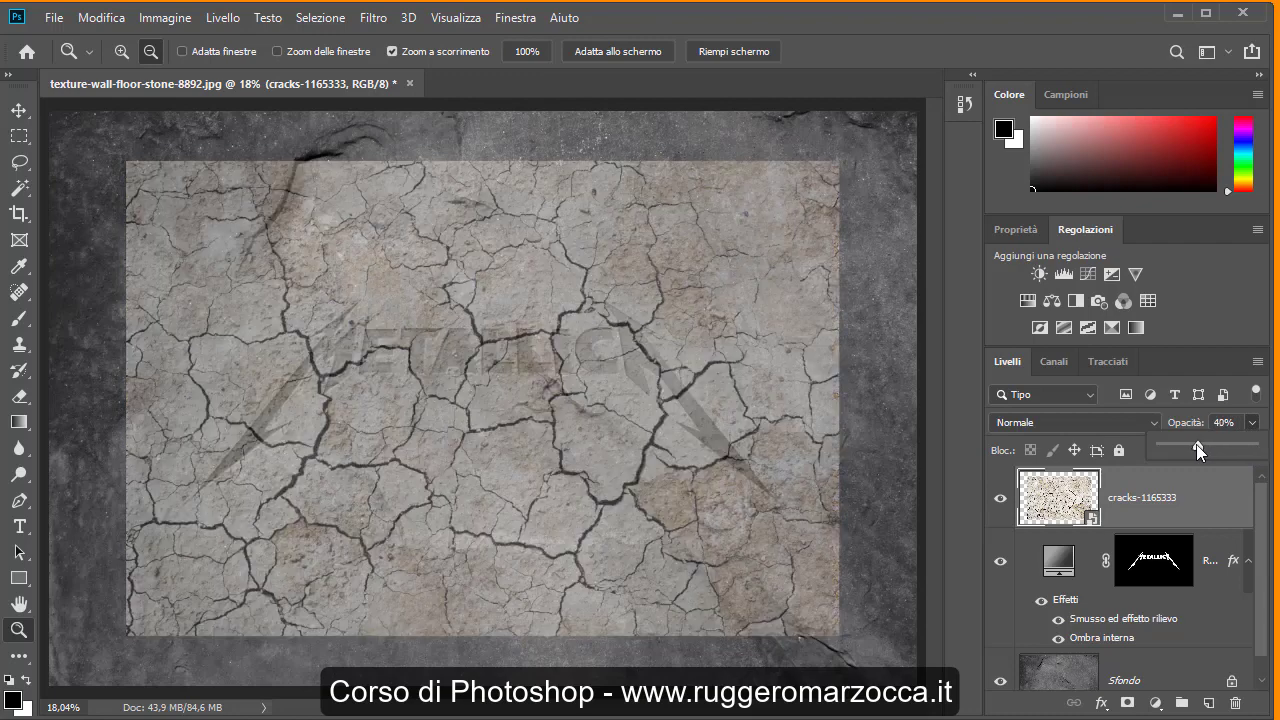
left_click_drag(1204, 448, 1192, 446)
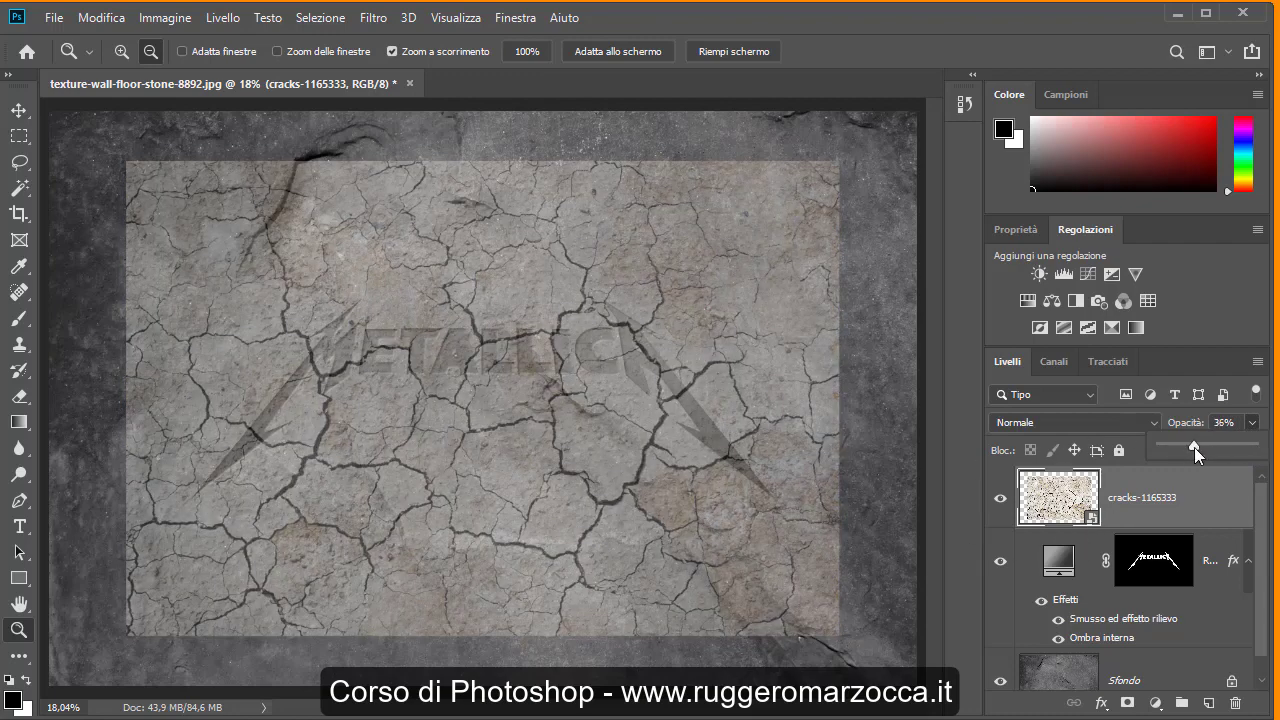
left_click_drag(1194, 447, 1188, 447)
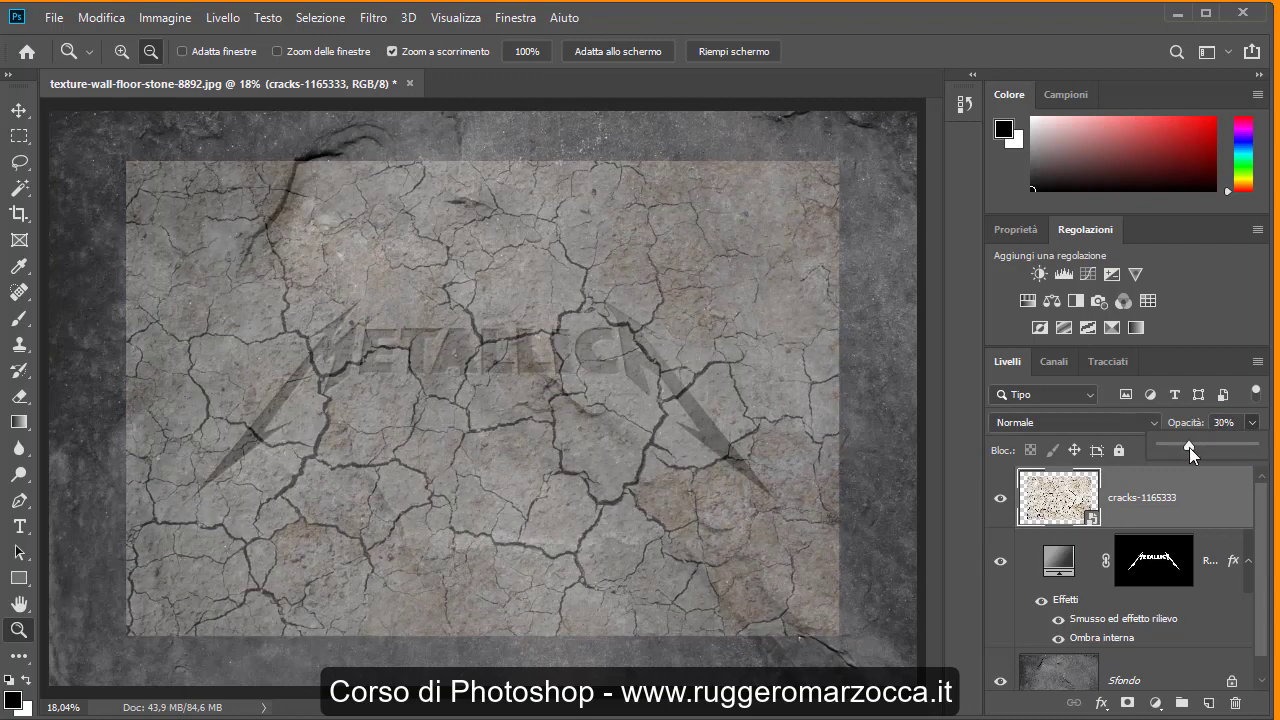
left_click(1251, 423)
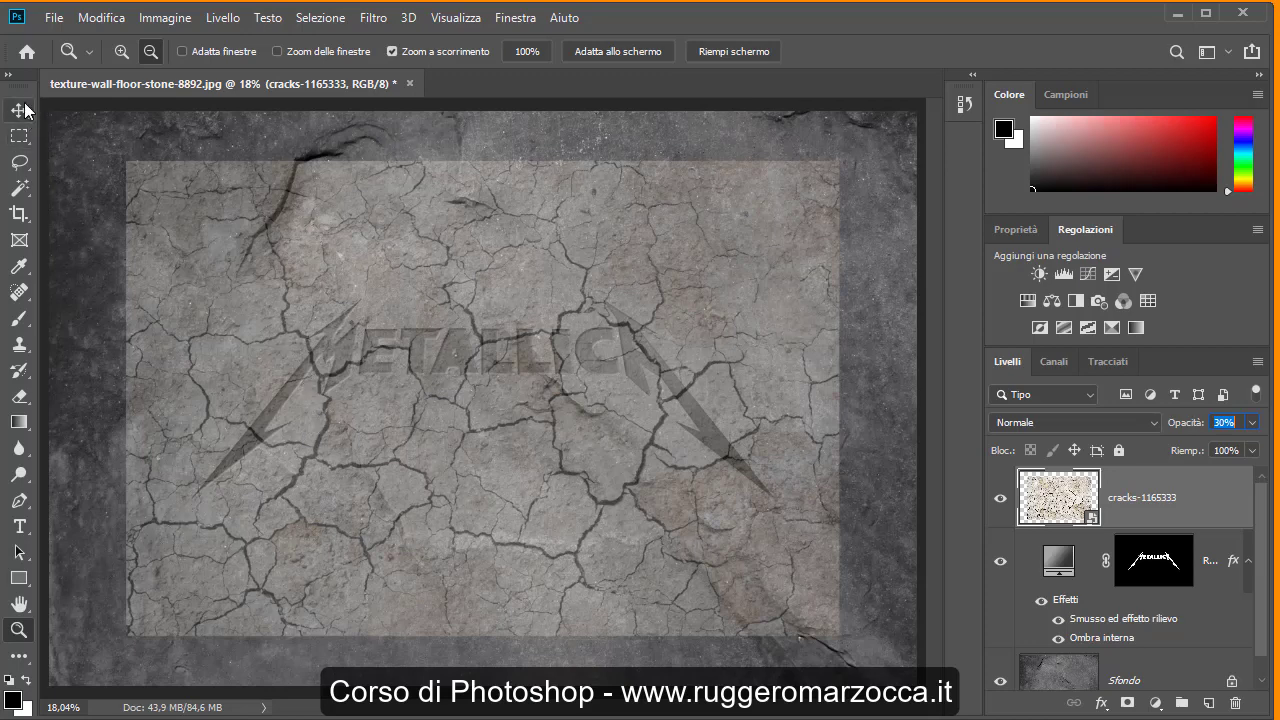
Lasso a strip of cracks over the left part of the METALLICA logo
left_click(18, 163)
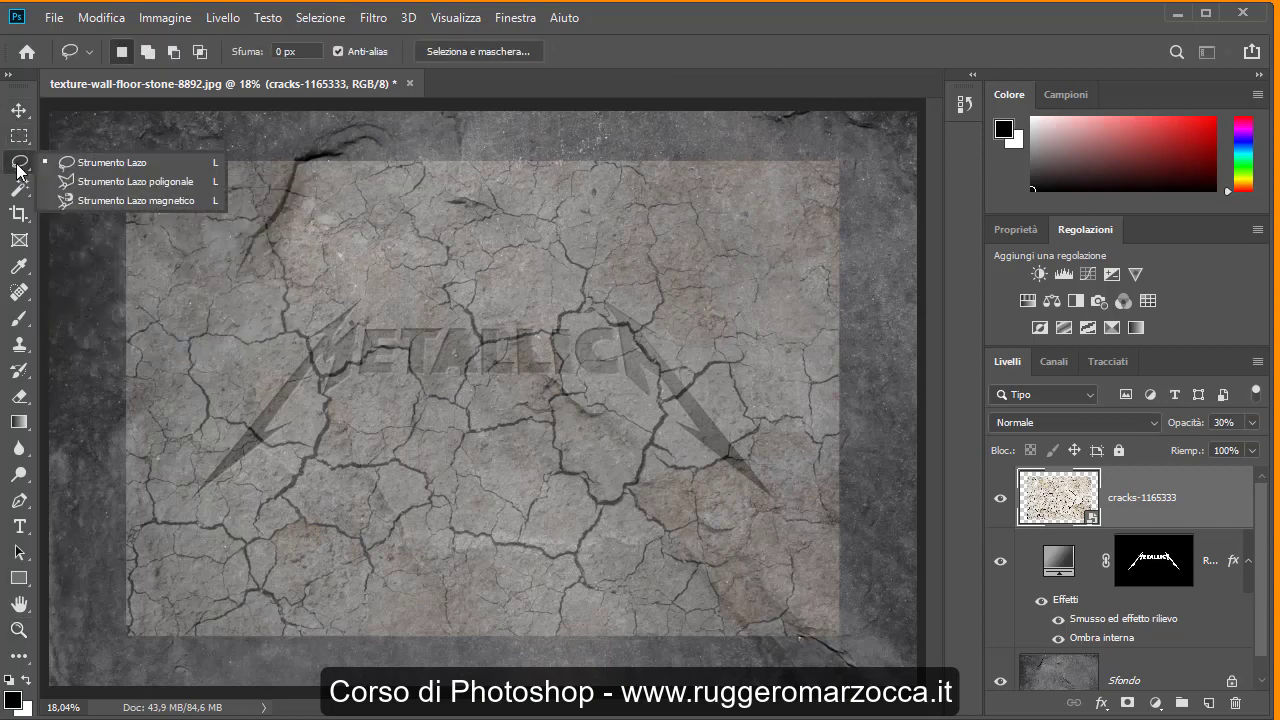
left_click(123, 160)
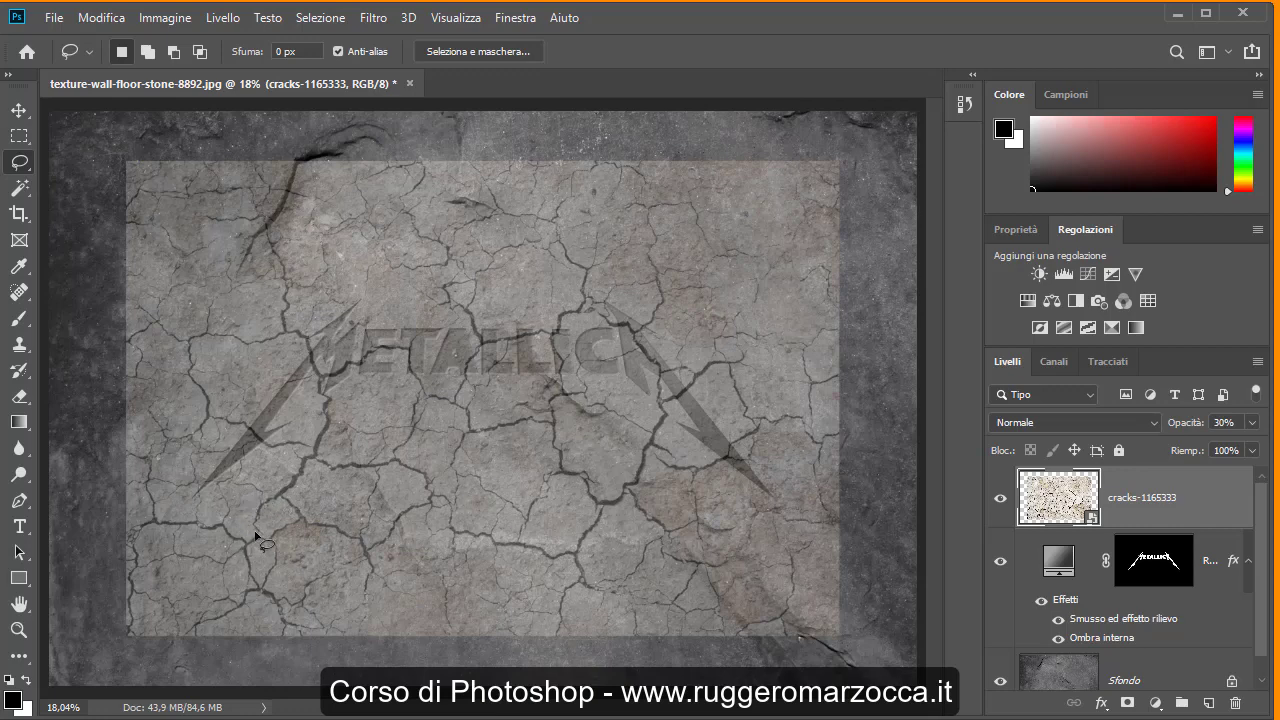
mouse_move(255, 533)
left_mouse_down()
mouse_move(308, 372)
mouse_move(251, 343)
mouse_move(288, 283)
mouse_move(328, 361)
mouse_move(408, 348)
mouse_move(410, 383)
mouse_move(343, 446)
mouse_move(405, 461)
mouse_move(283, 500)
mouse_move(257, 531)
left_mouse_up()
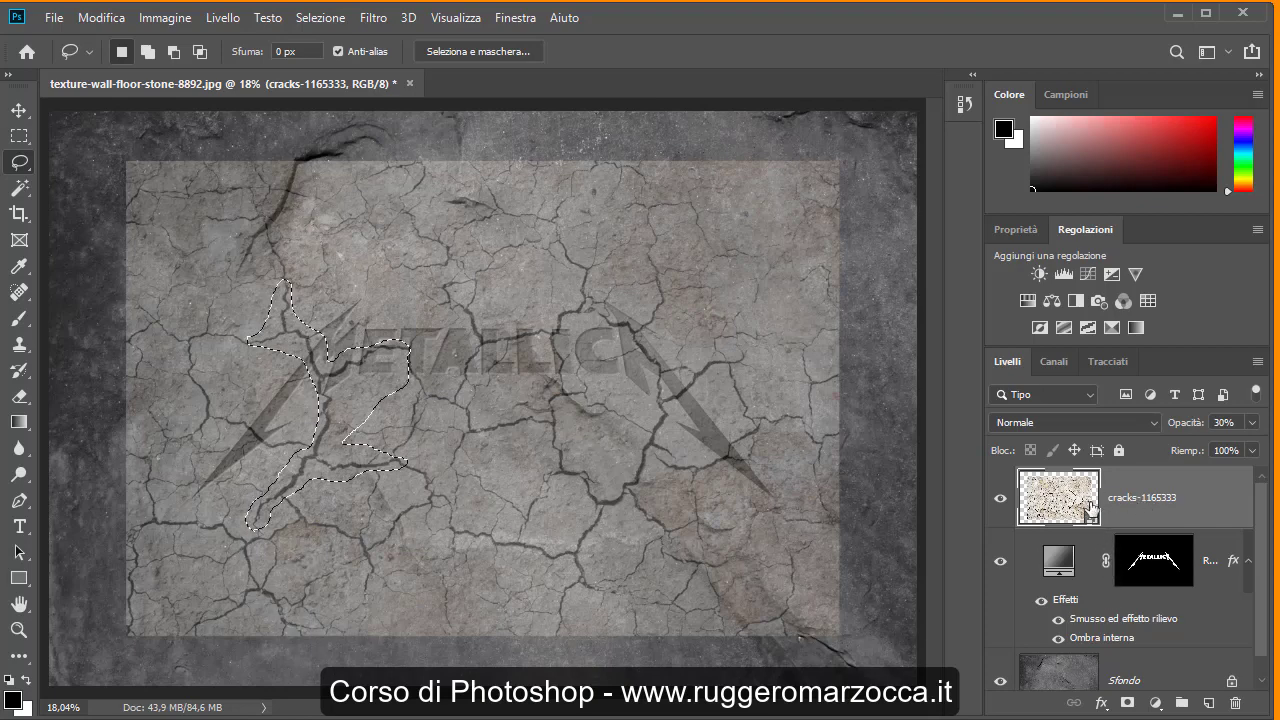
Copy the lassoed cracks to a new layer via Crea livello copiato and name it 'crepa 1'
left_click(228, 18)
mouse_move(320, 40)
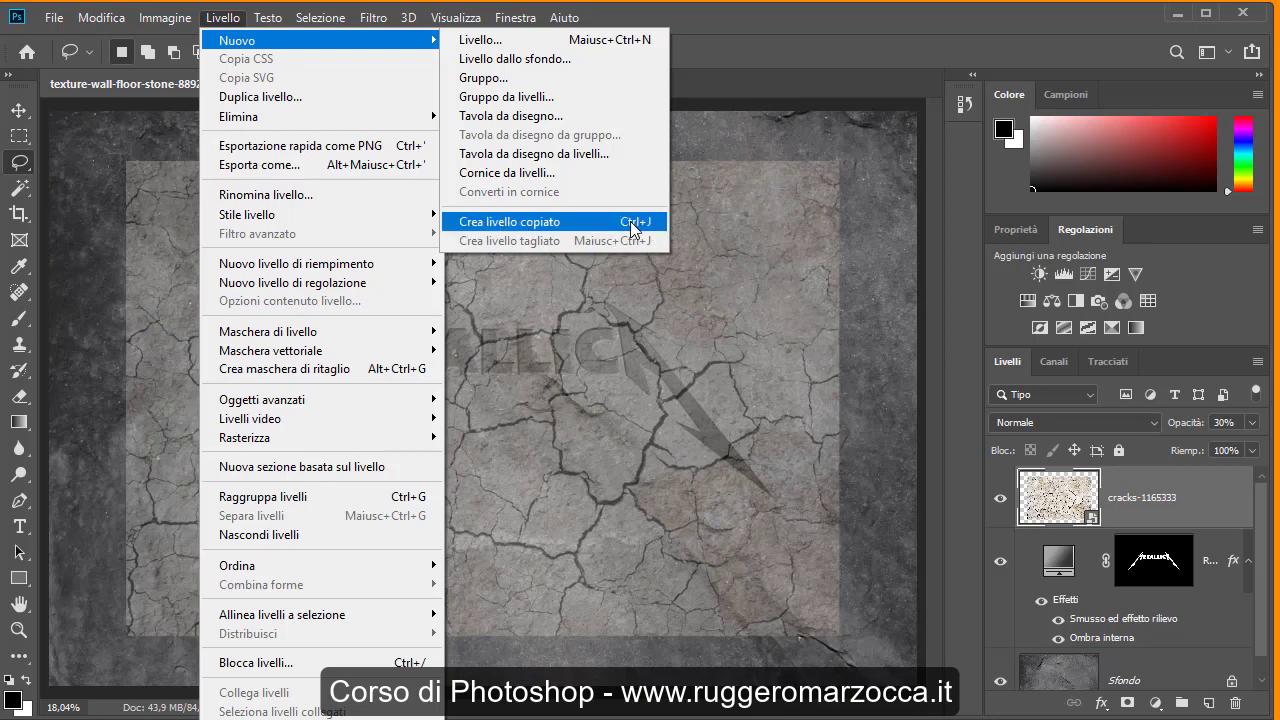
left_click(513, 223)
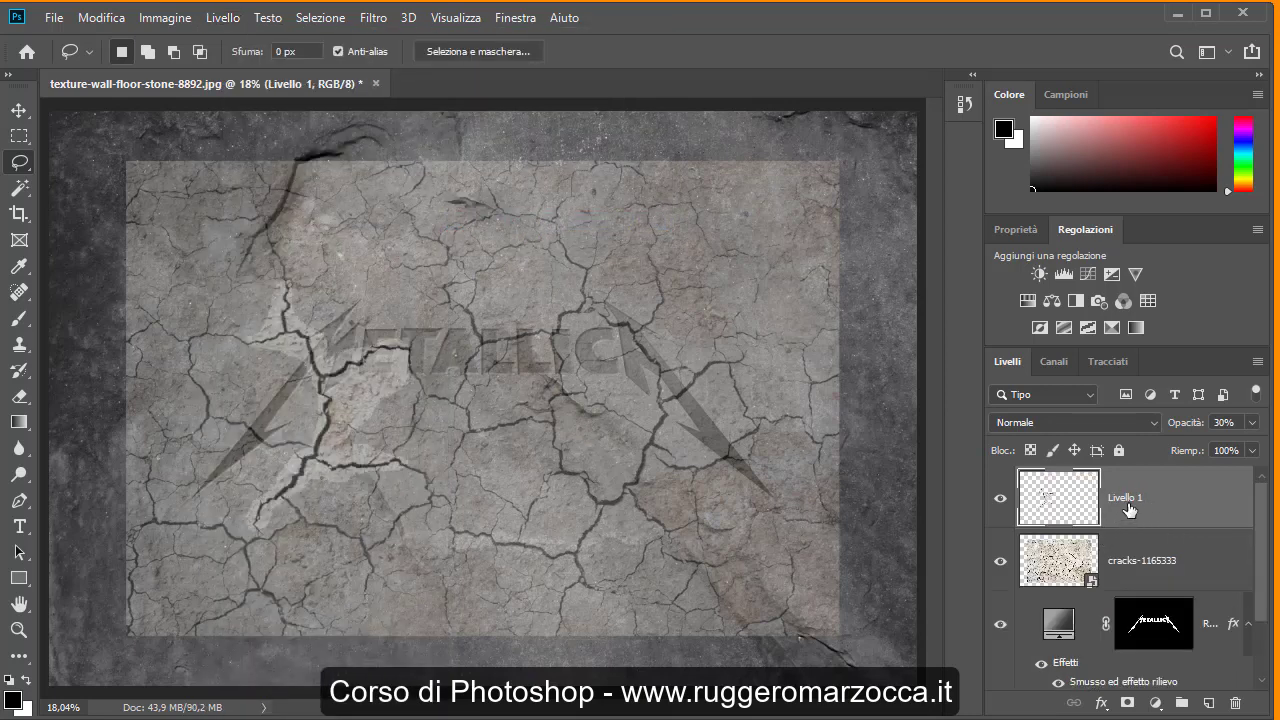
double_click(1127, 500)
key("Return")
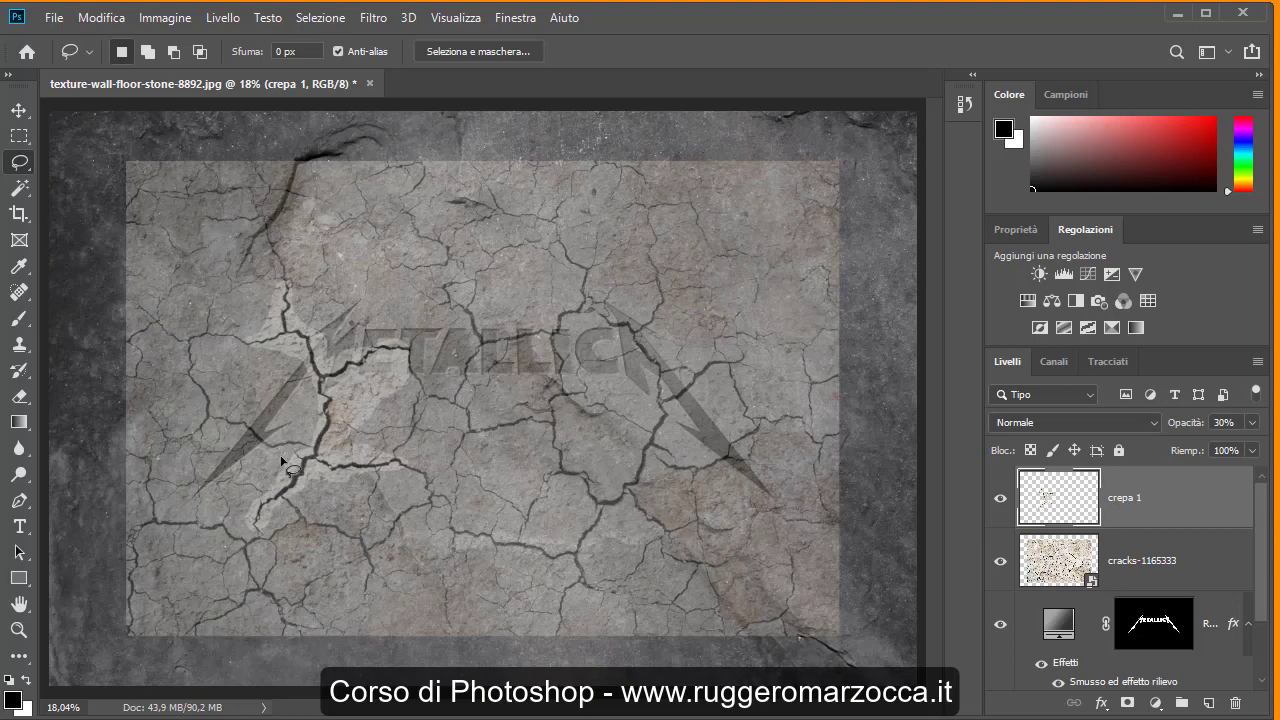
Hide the cracks-1165333 layer and set crepa 1 to 100% opacity
left_click(1000, 564)
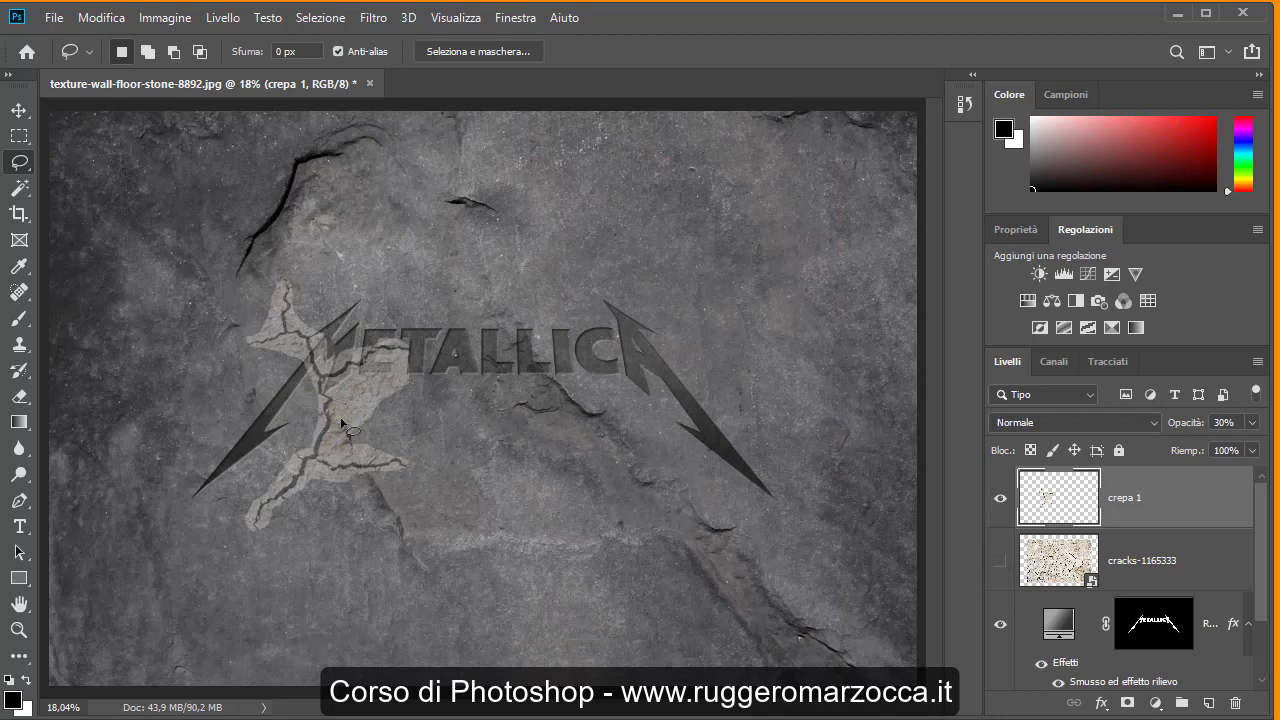
left_click(1139, 548)
left_click(1145, 498)
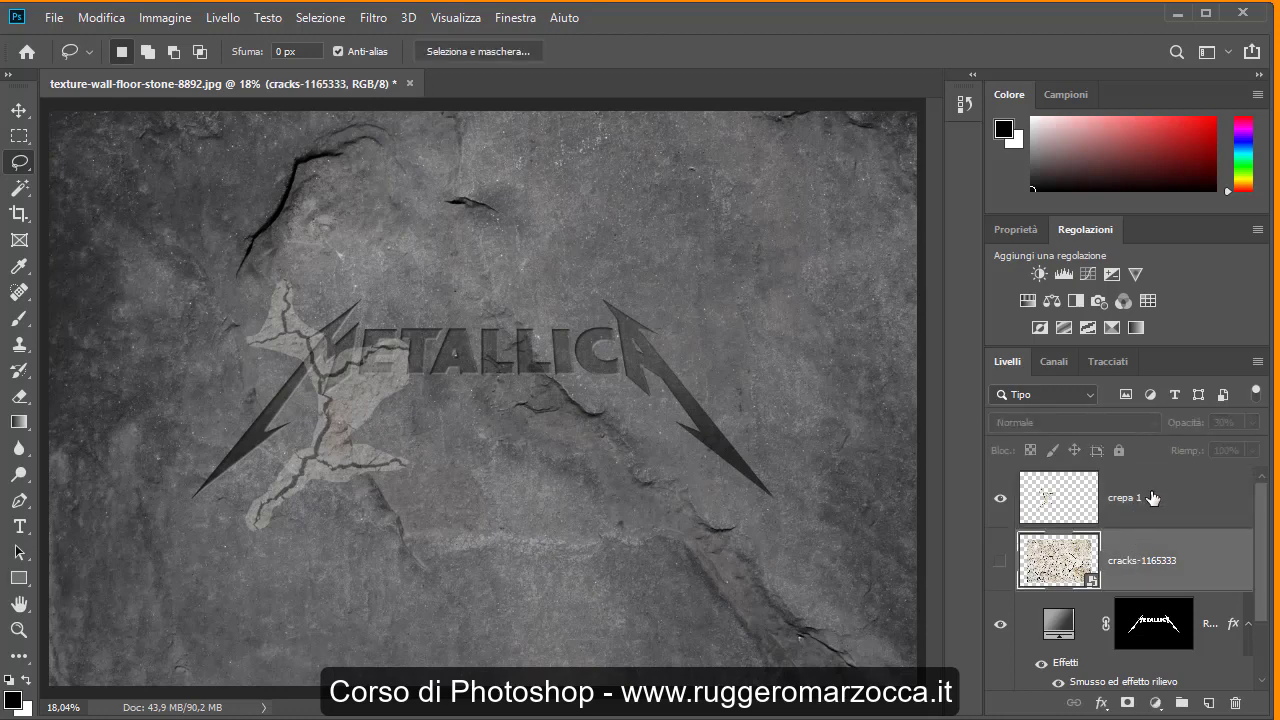
left_click(1251, 423)
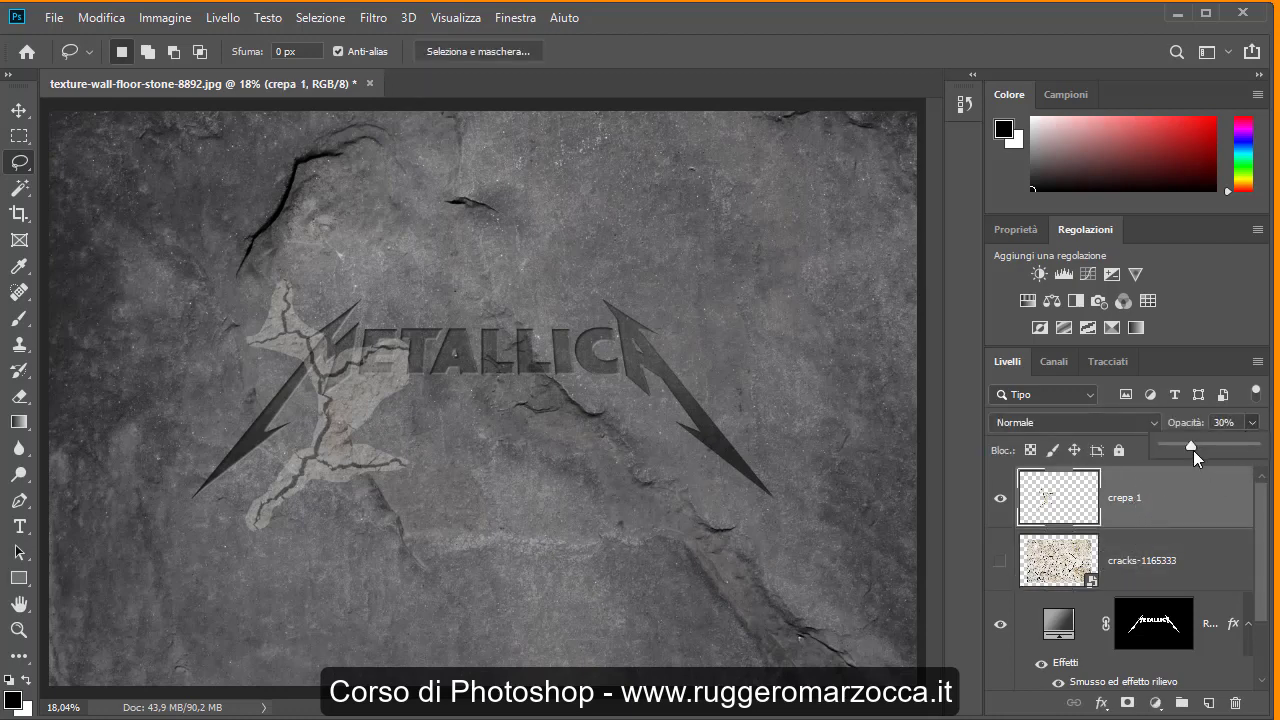
left_click_drag(1193, 450, 1262, 450)
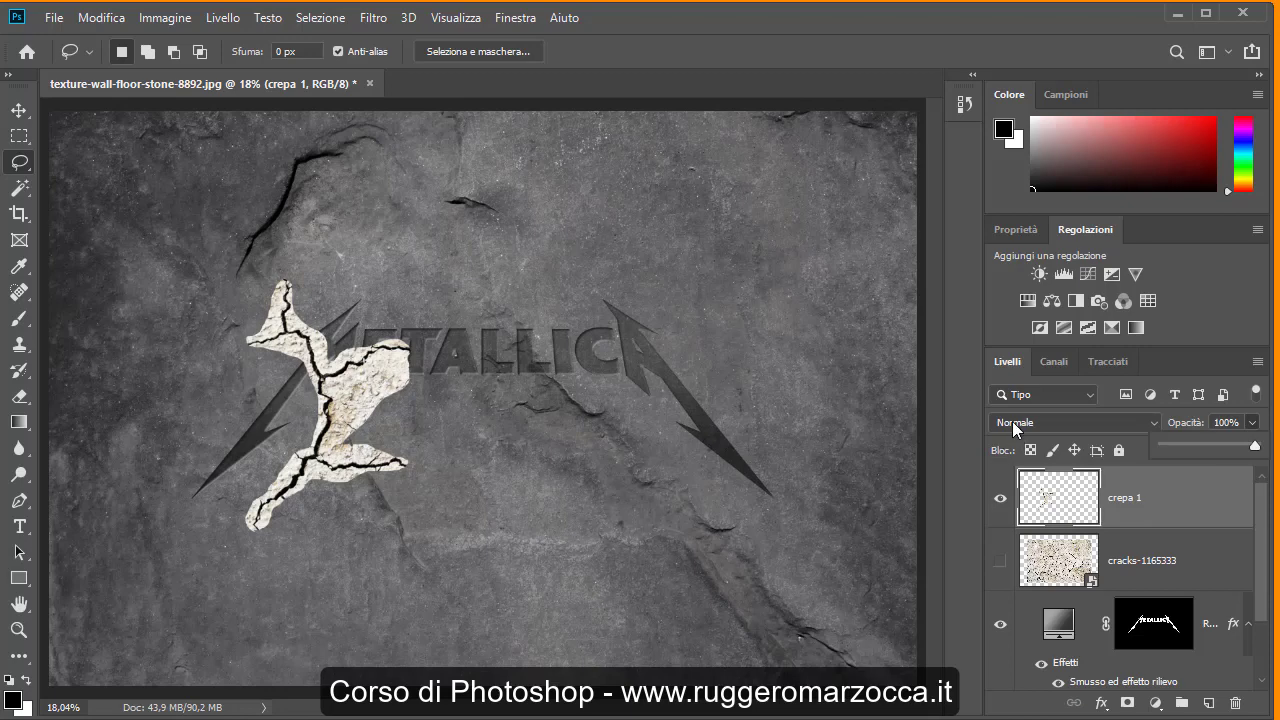
Set crepa 1 to Moltiplica blending after trying Colore più scuro
left_click(1156, 424)
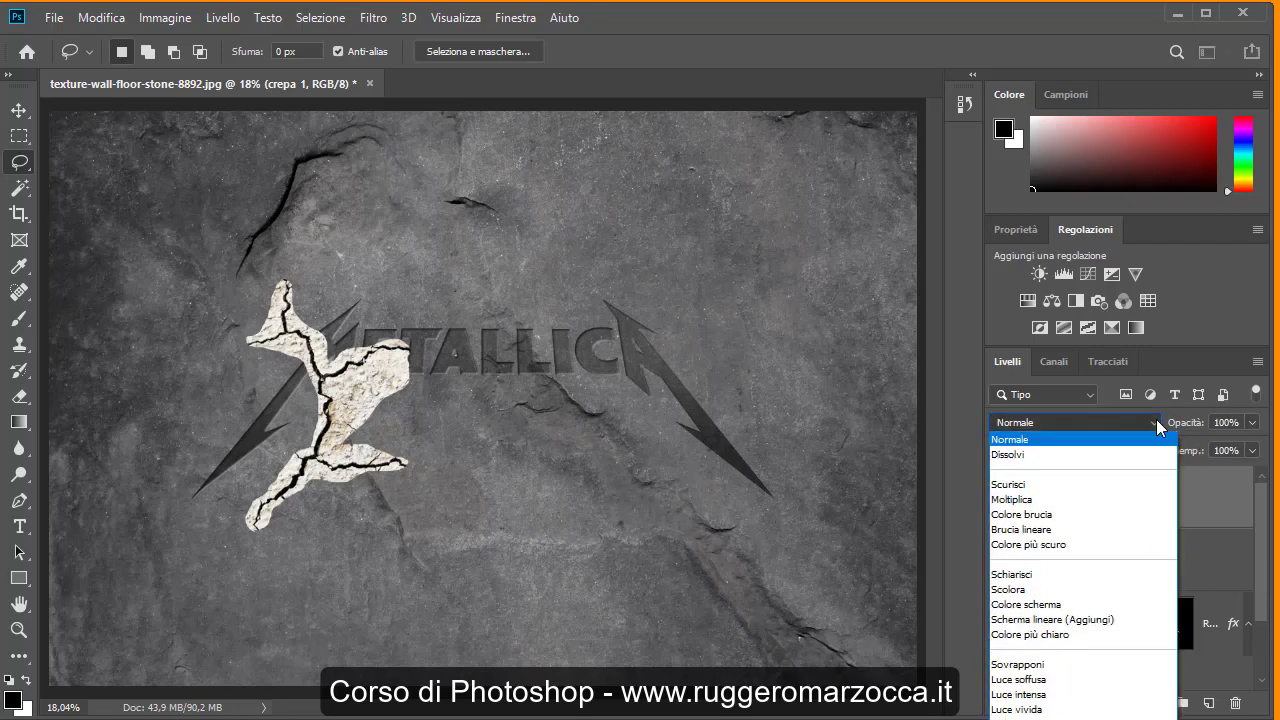
left_click(1060, 499)
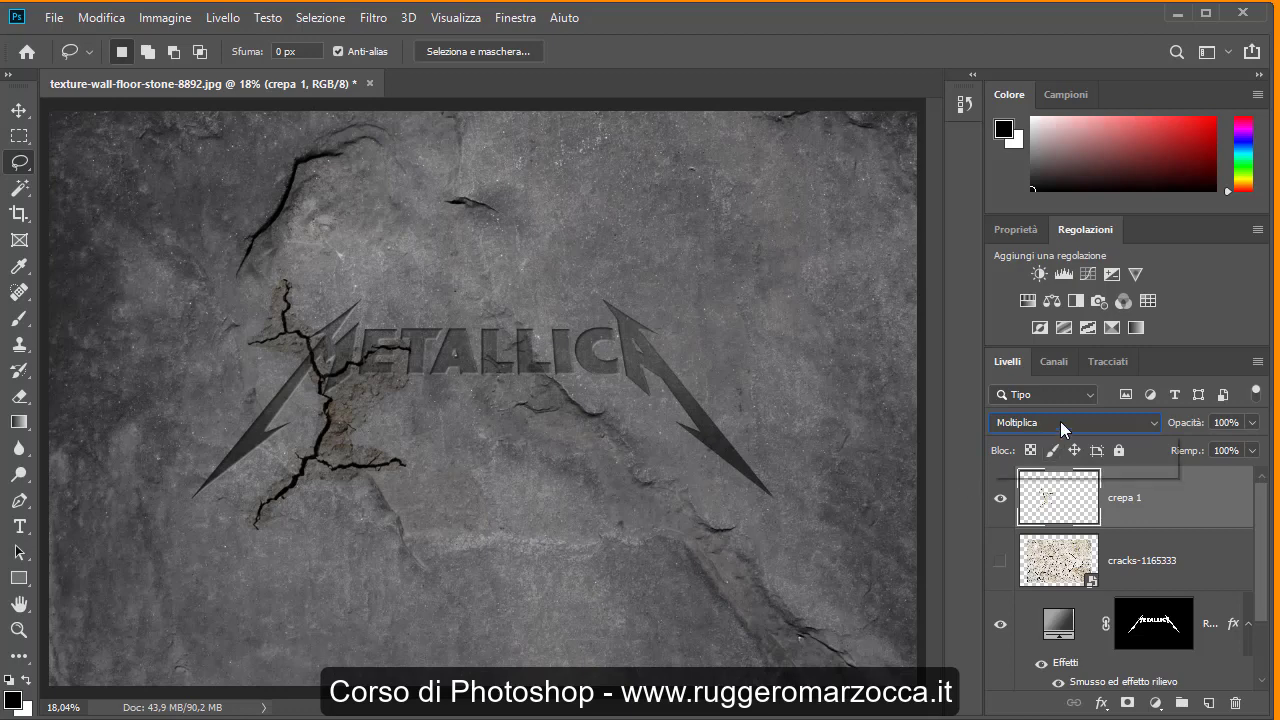
left_click(1060, 422)
left_click(1046, 544)
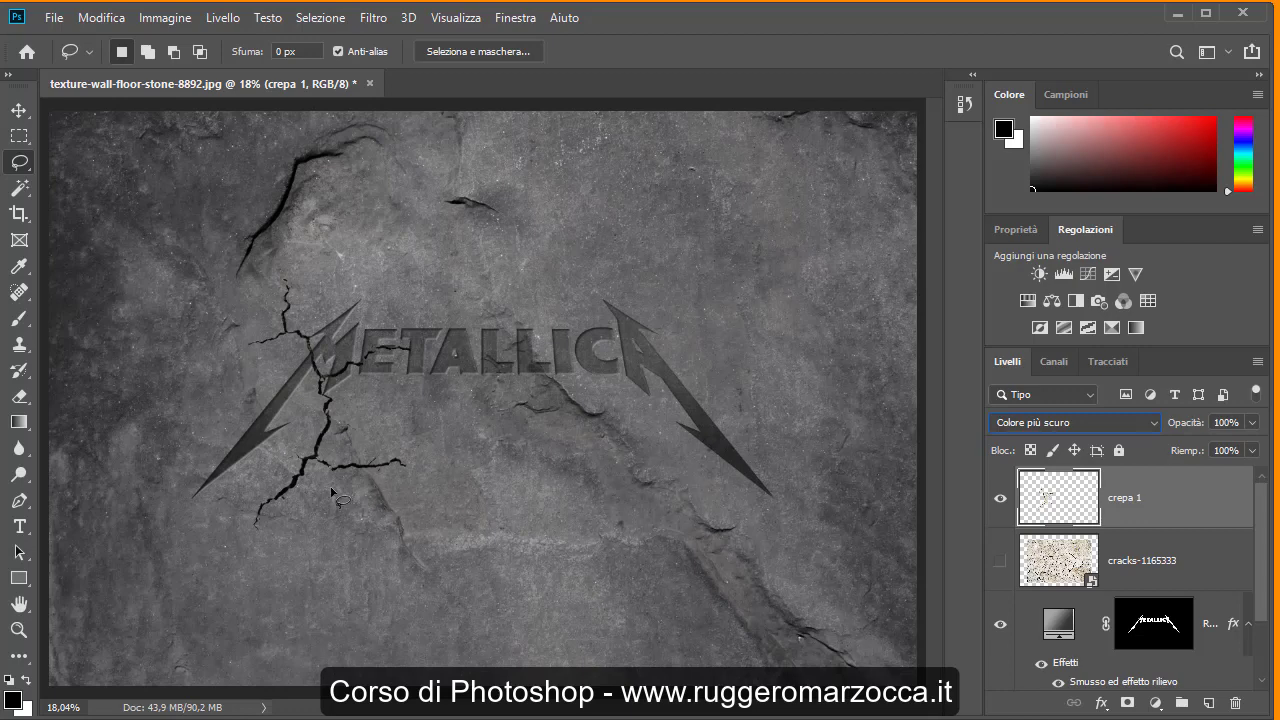
left_click(1037, 429)
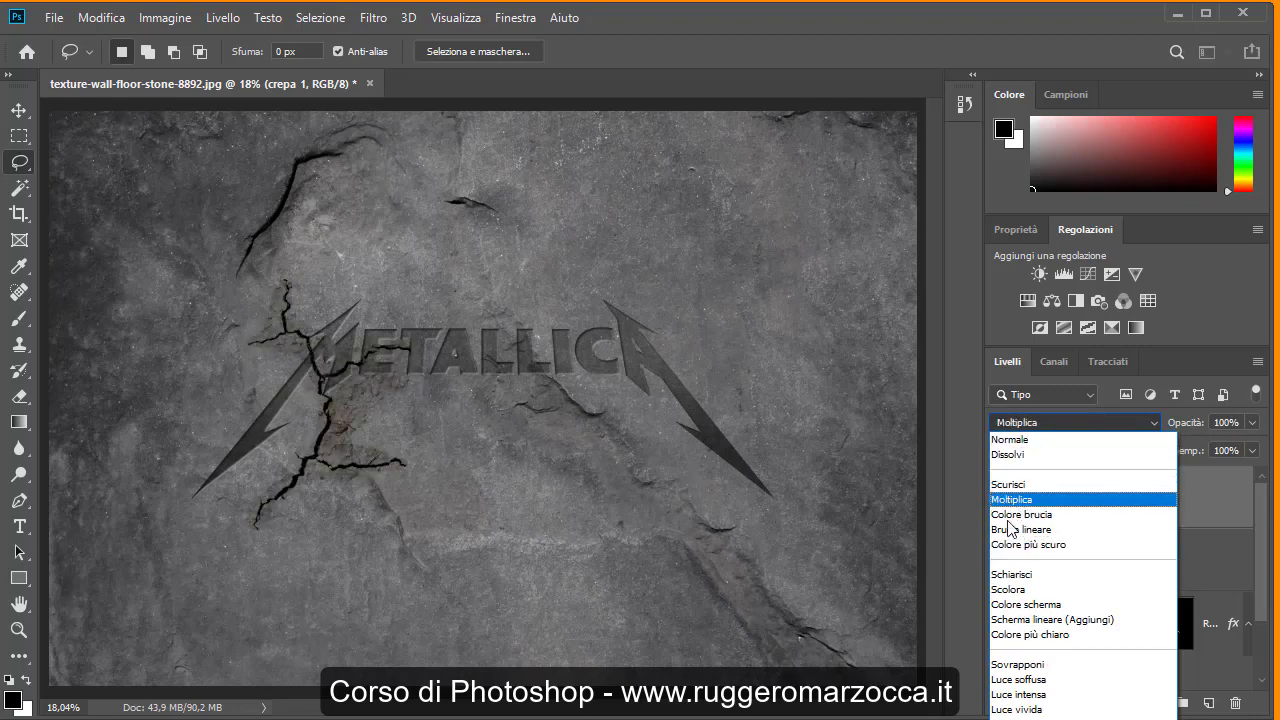
left_click(1007, 499)
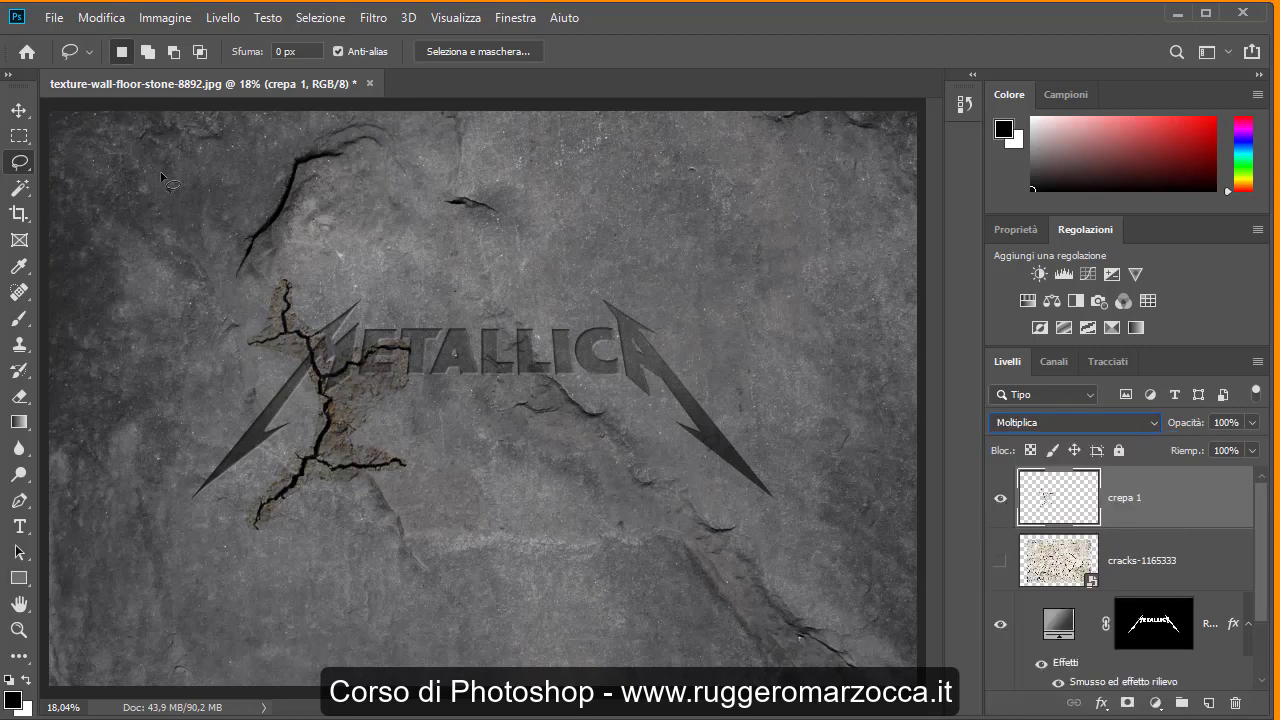
left_click(104, 25)
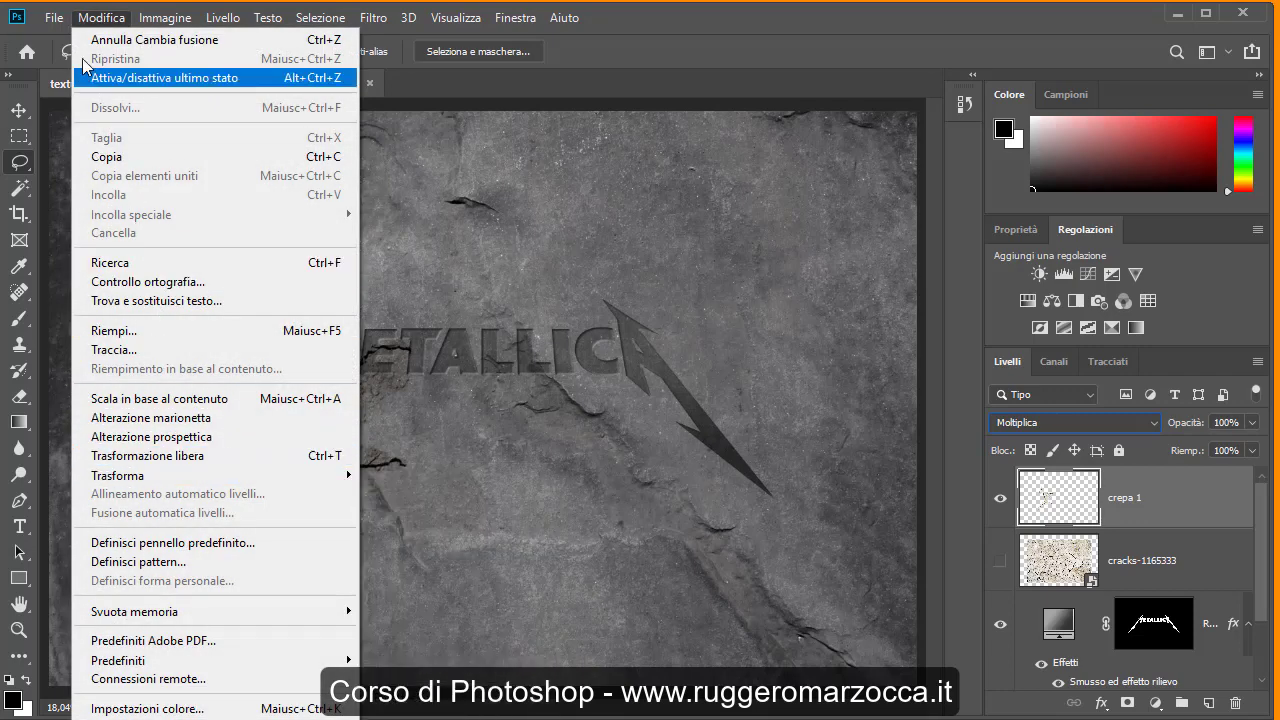
Free-transform crepa 1: rotate about -159°, scale to about 71%, fit it onto the logo's lower-left tip, and commit
mouse_move(117, 475)
left_click(340, 458)
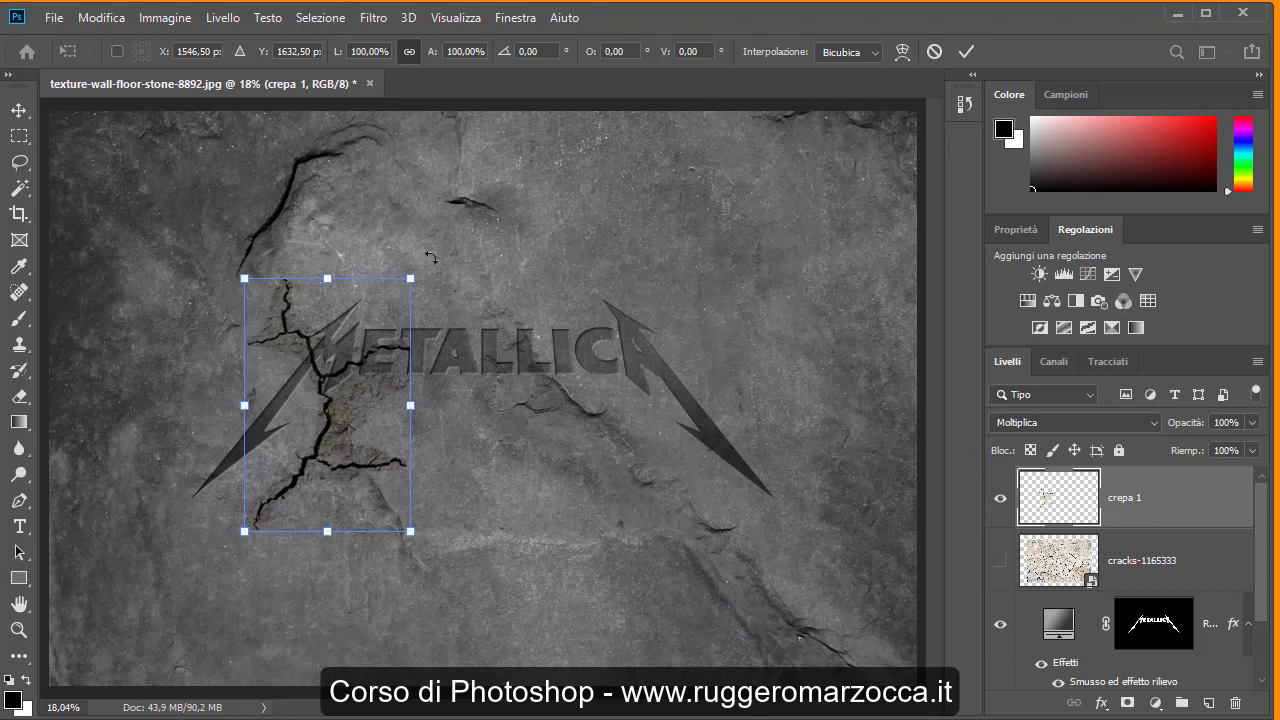
left_click_drag(430, 257, 313, 212)
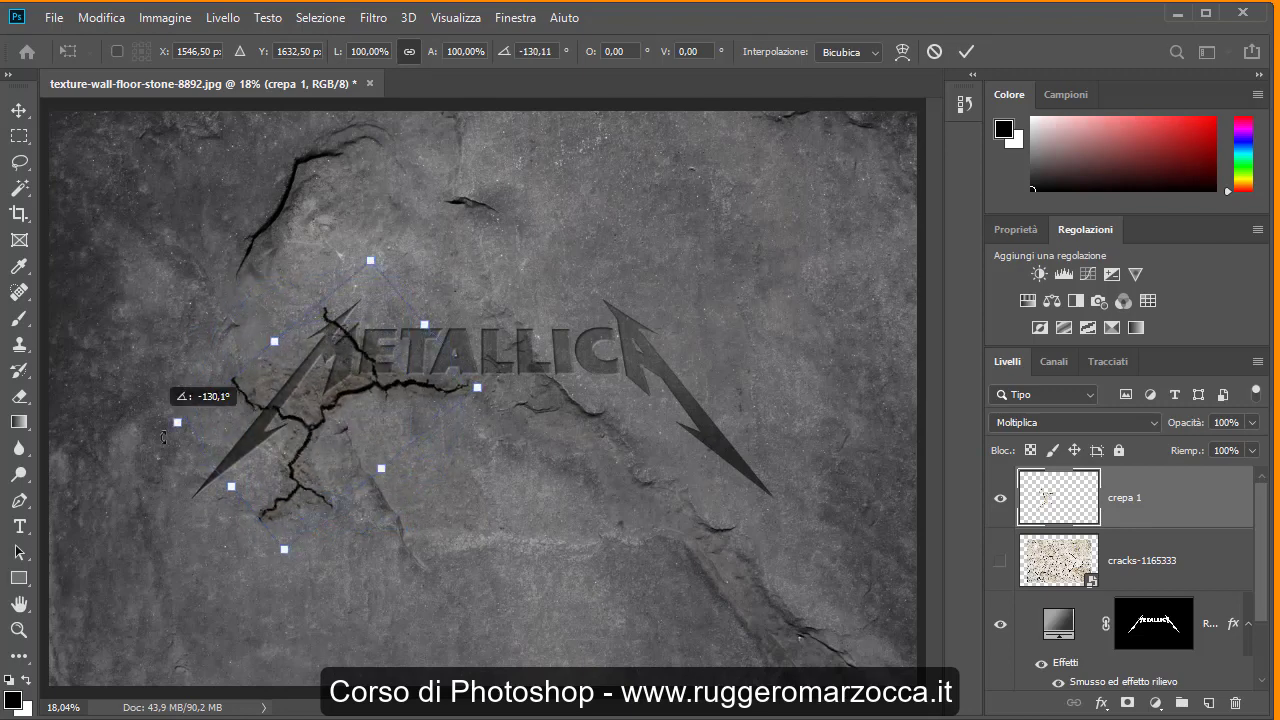
left_click_drag(144, 303, 265, 498)
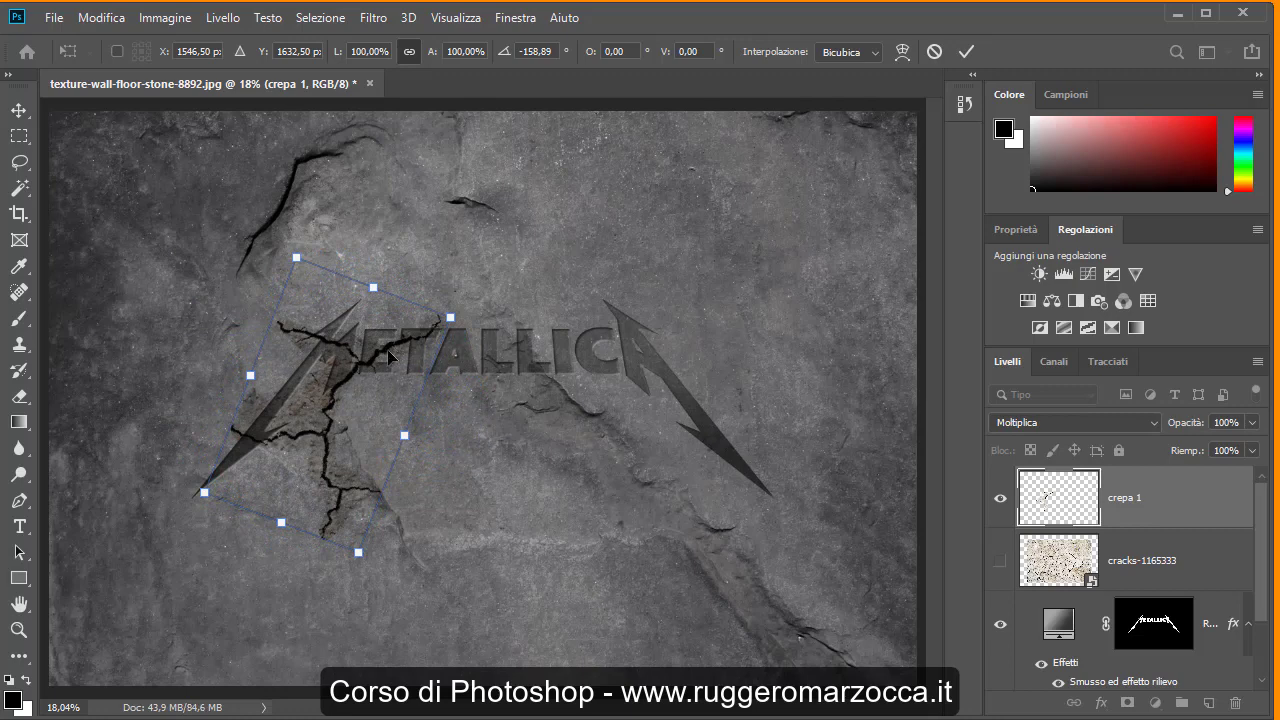
left_click_drag(389, 356, 234, 484)
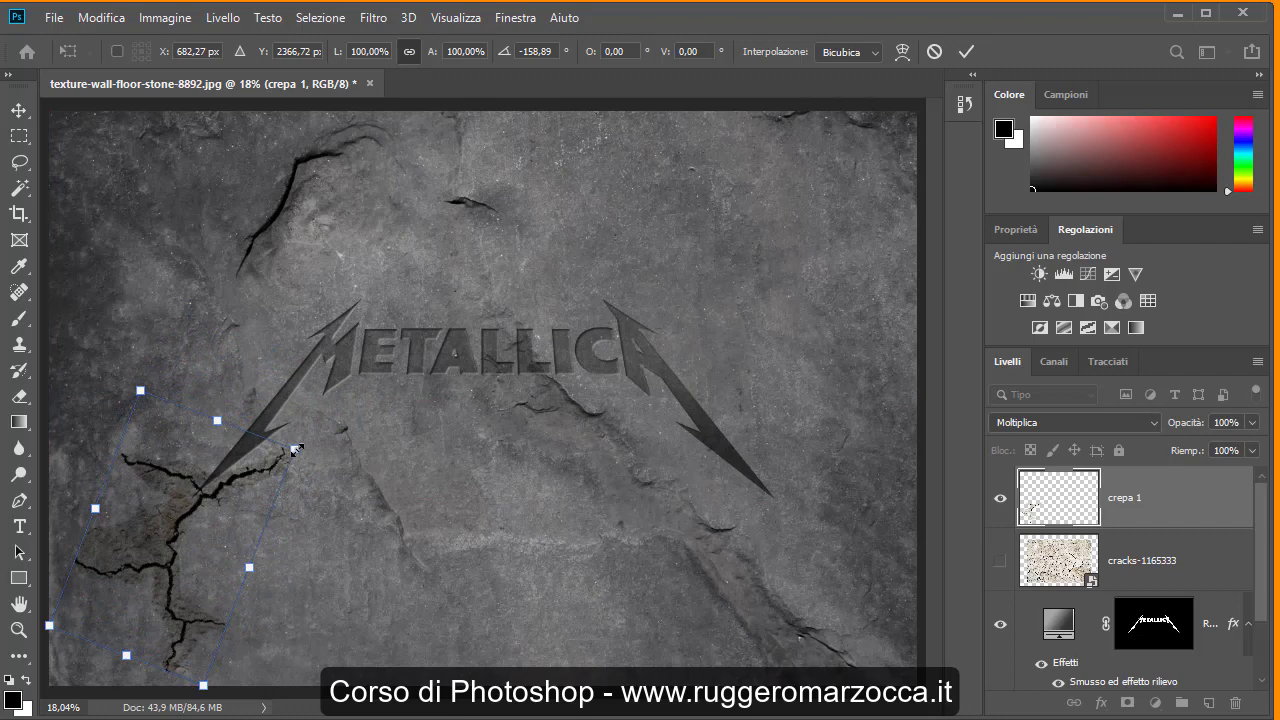
left_click_drag(295, 450, 239, 488)
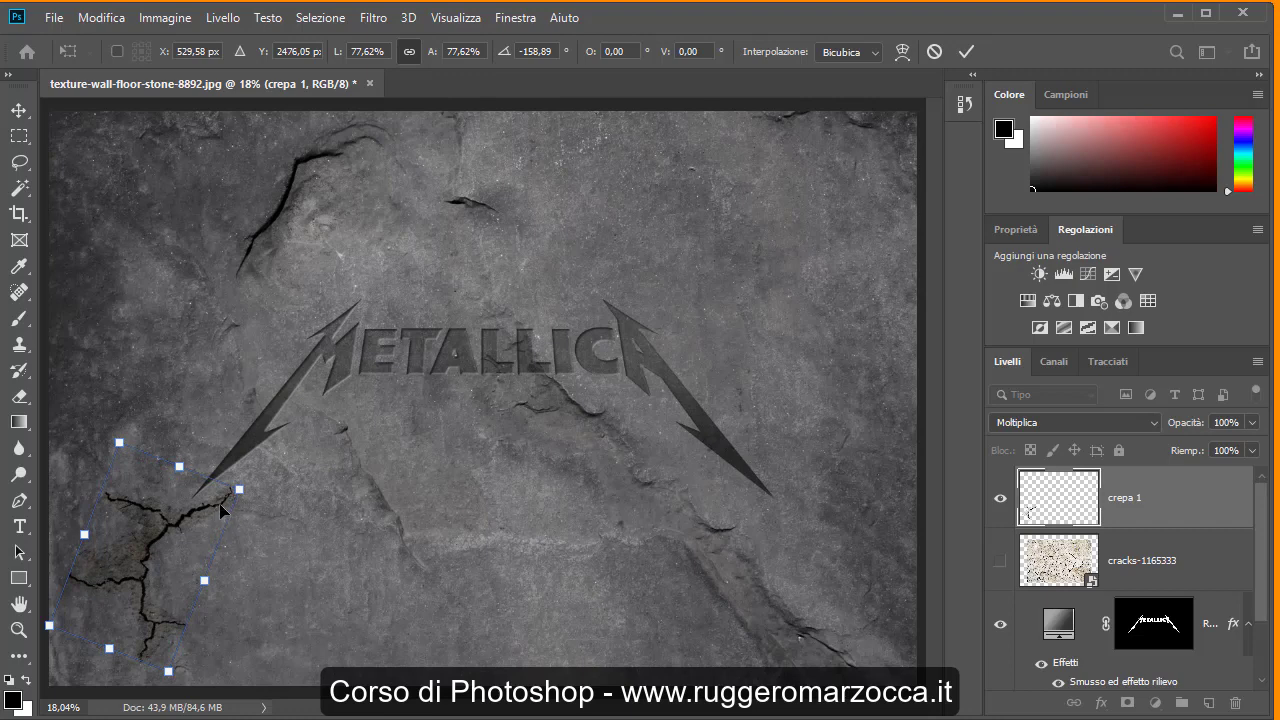
mouse_move(221, 510)
left_mouse_down()
mouse_move(212, 488)
mouse_move(198, 500)
mouse_move(209, 483)
left_mouse_up()
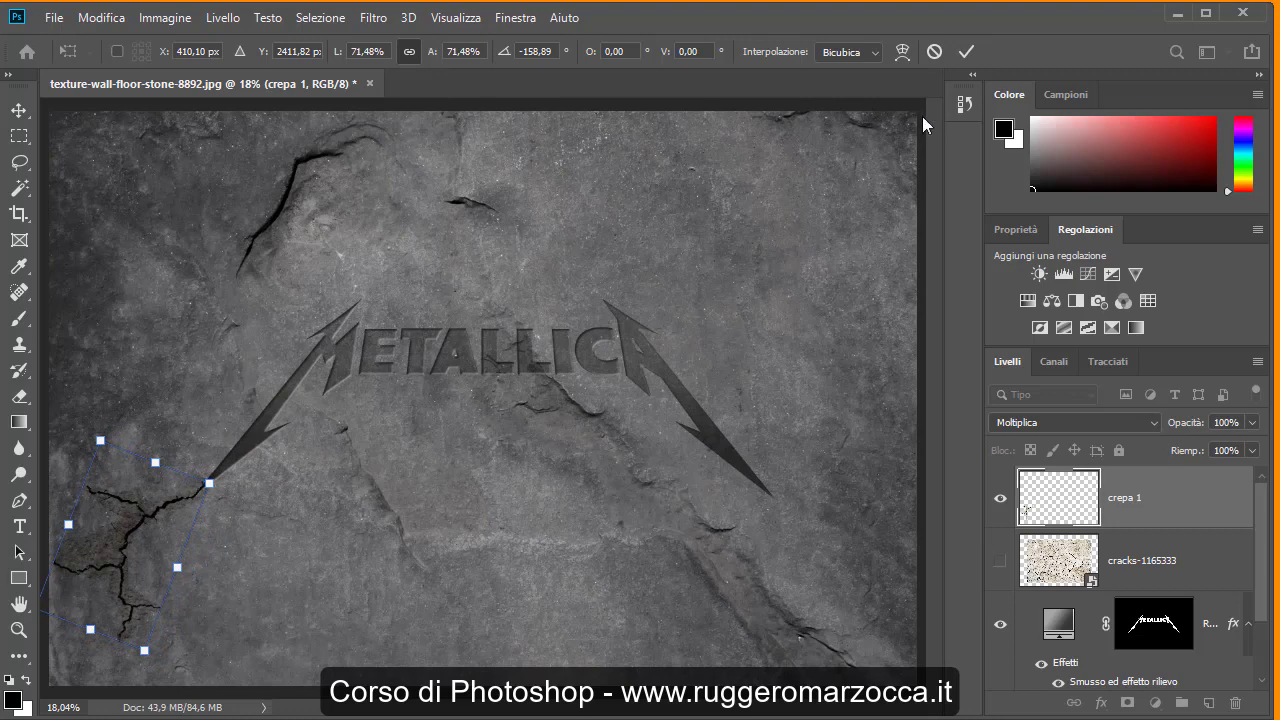
left_click(972, 50)
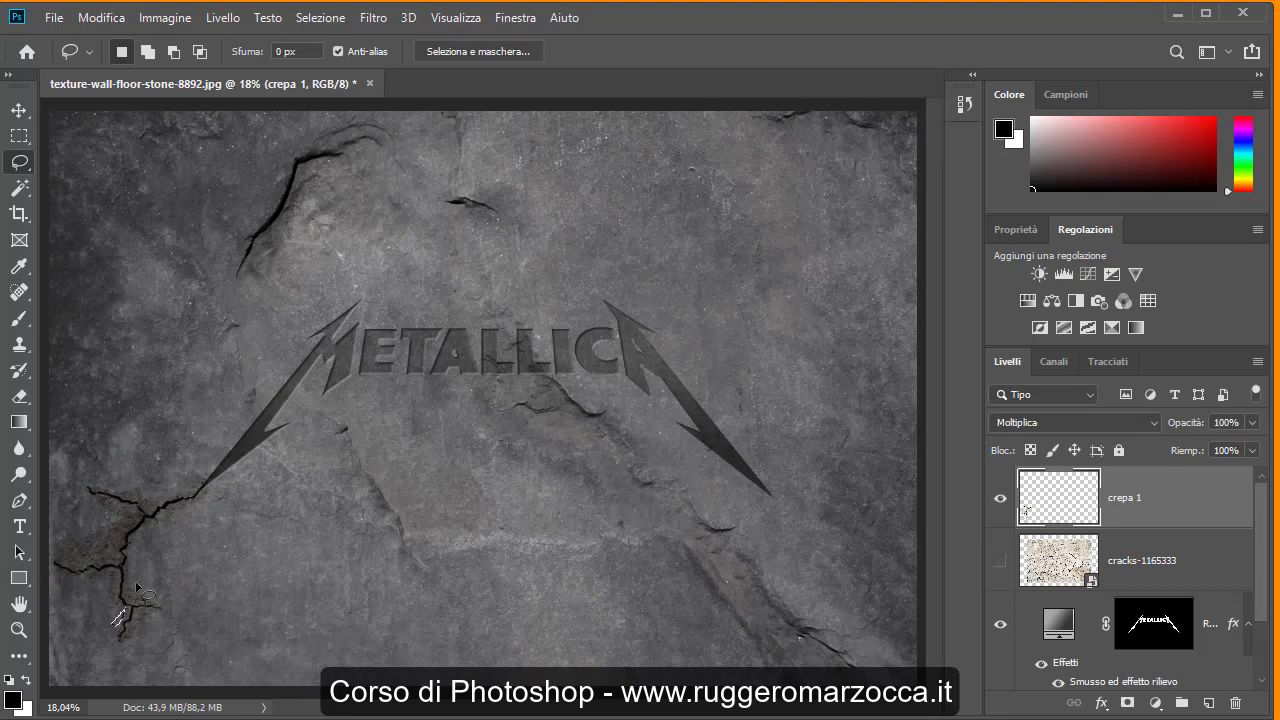
Deselect, then add a Reveal All layer mask to the crepa 1 layer
left_click(320, 17)
left_click(329, 62)
left_click(209, 19)
mouse_move(268, 331)
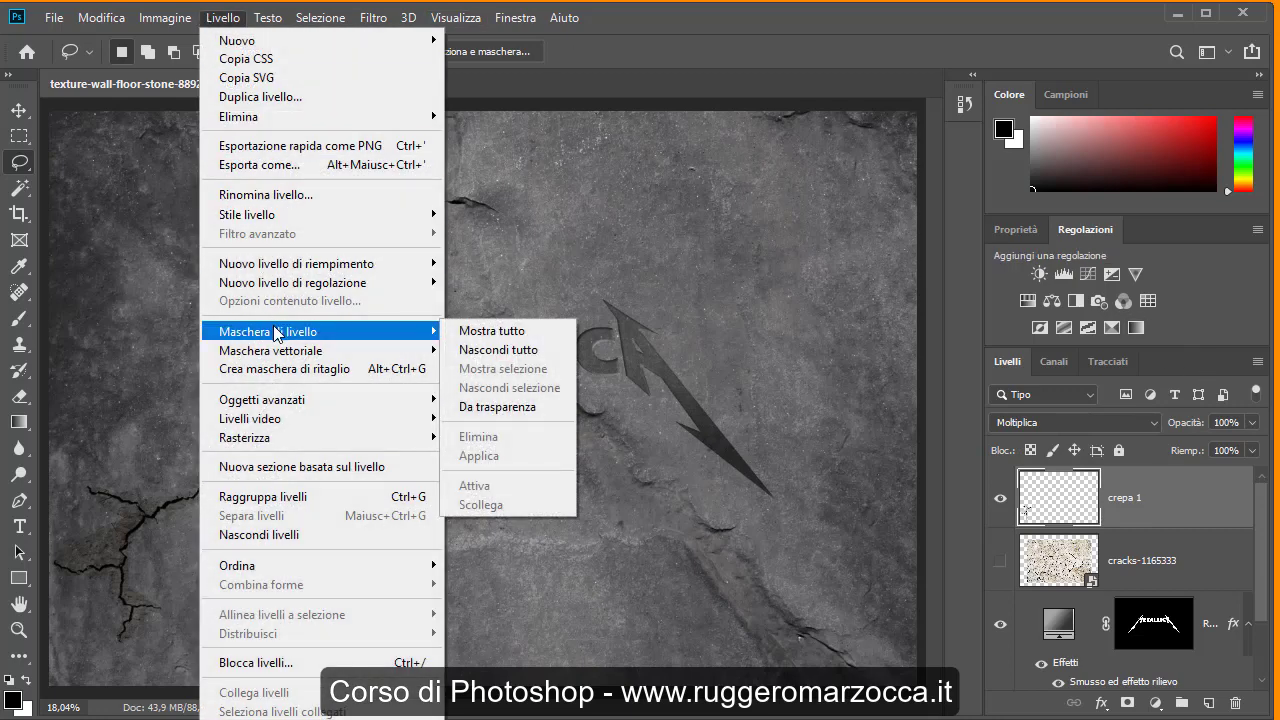
left_click(471, 338)
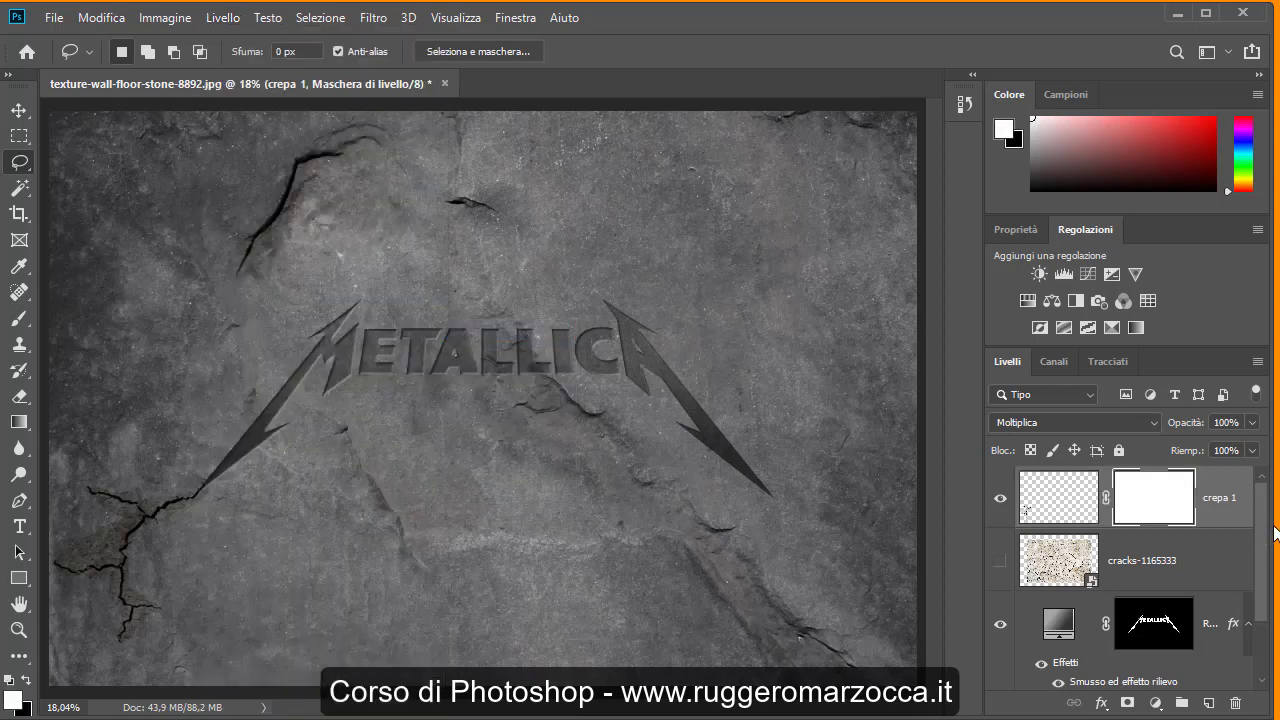
left_click_drag(1275, 533, 1279, 533)
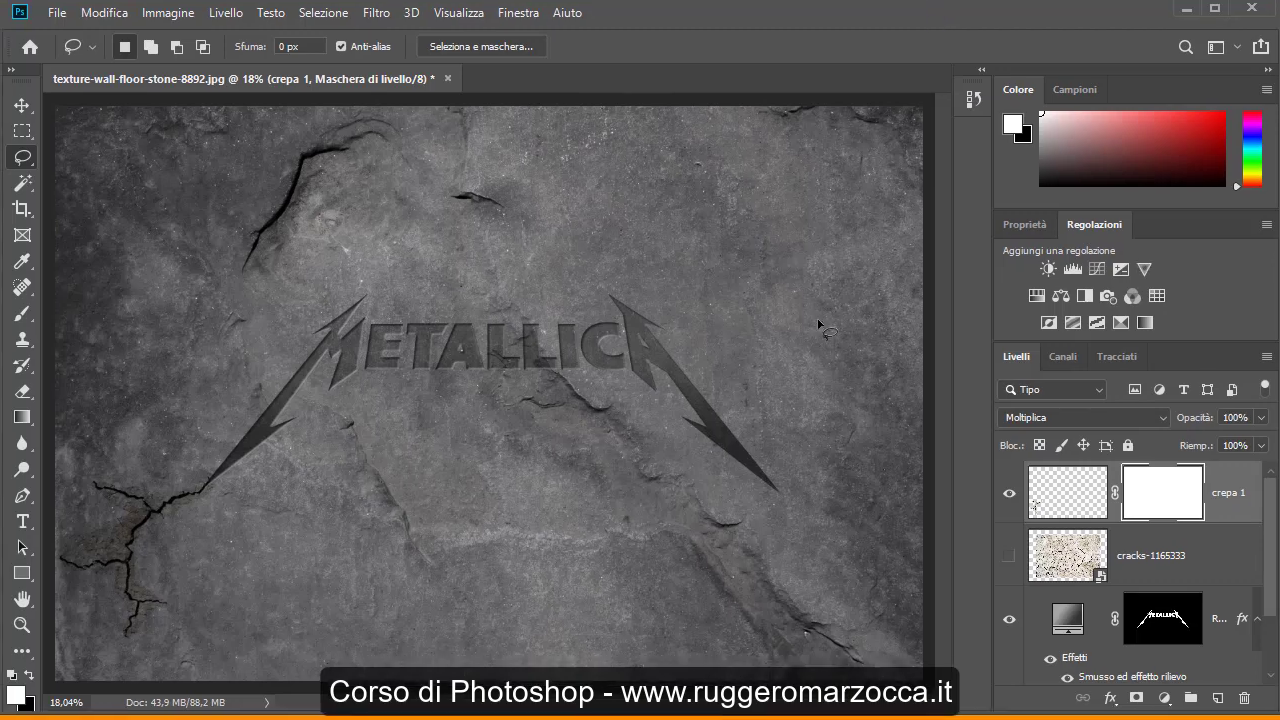
left_click_drag(544, 712, 545, 713)
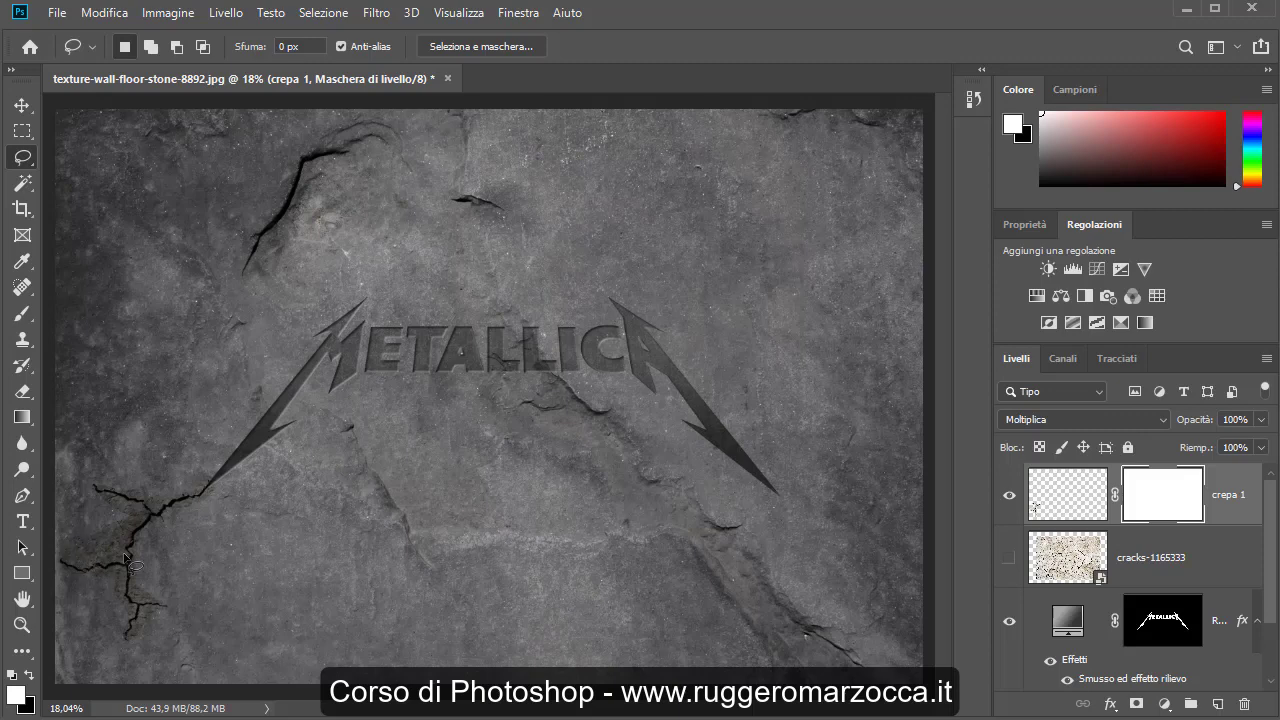
Zoom in to 50% on the crack at the logo's tip and pan to centre it
left_click(22, 624)
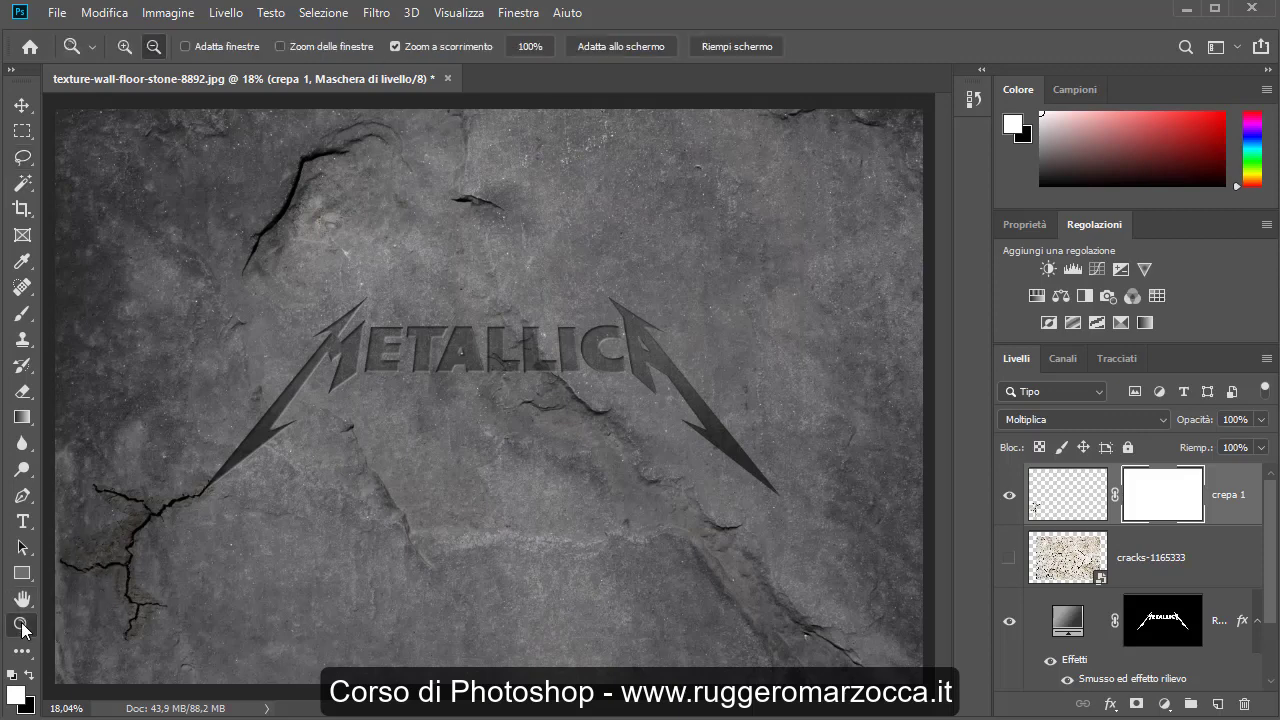
left_click(124, 46)
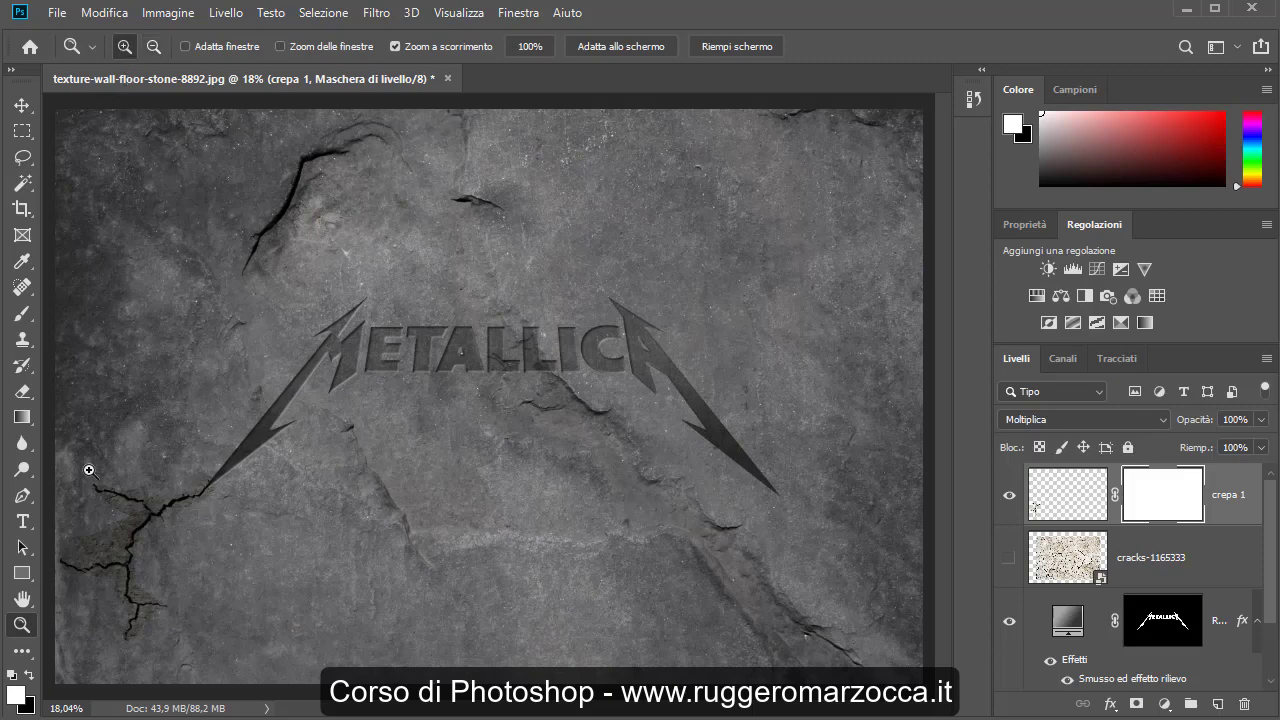
left_click_drag(117, 548, 81, 584)
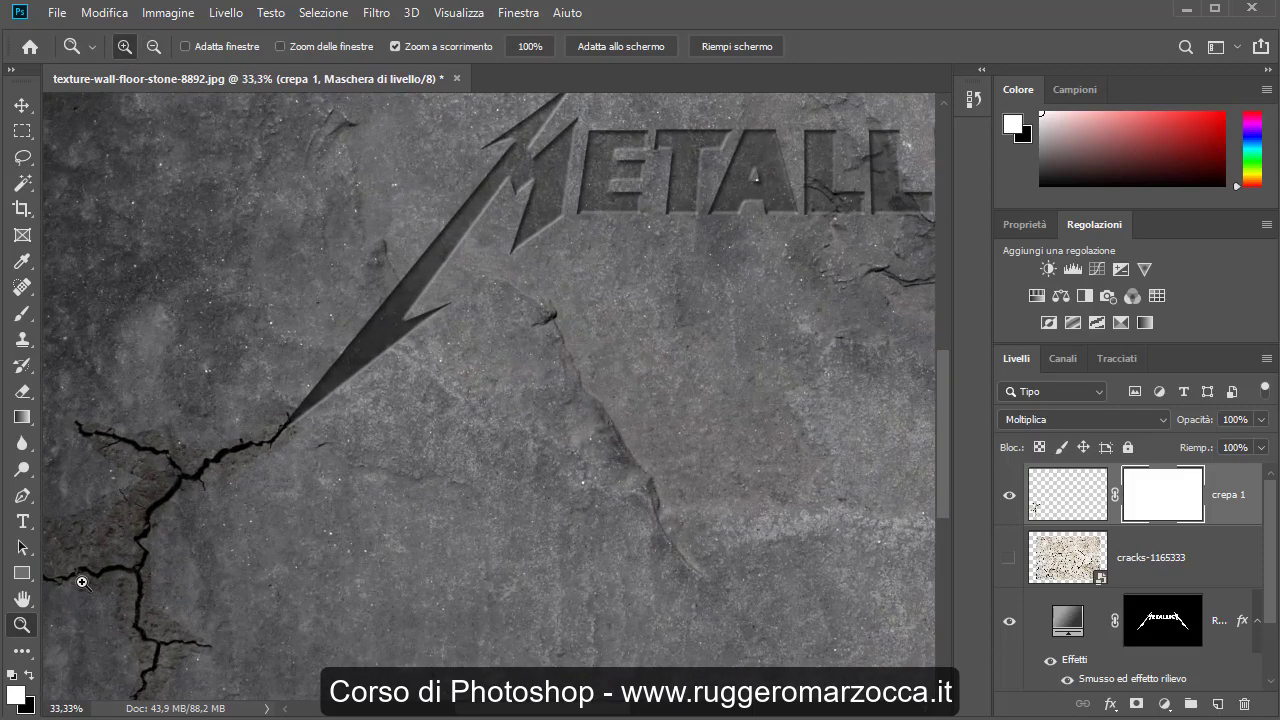
left_click(23, 604)
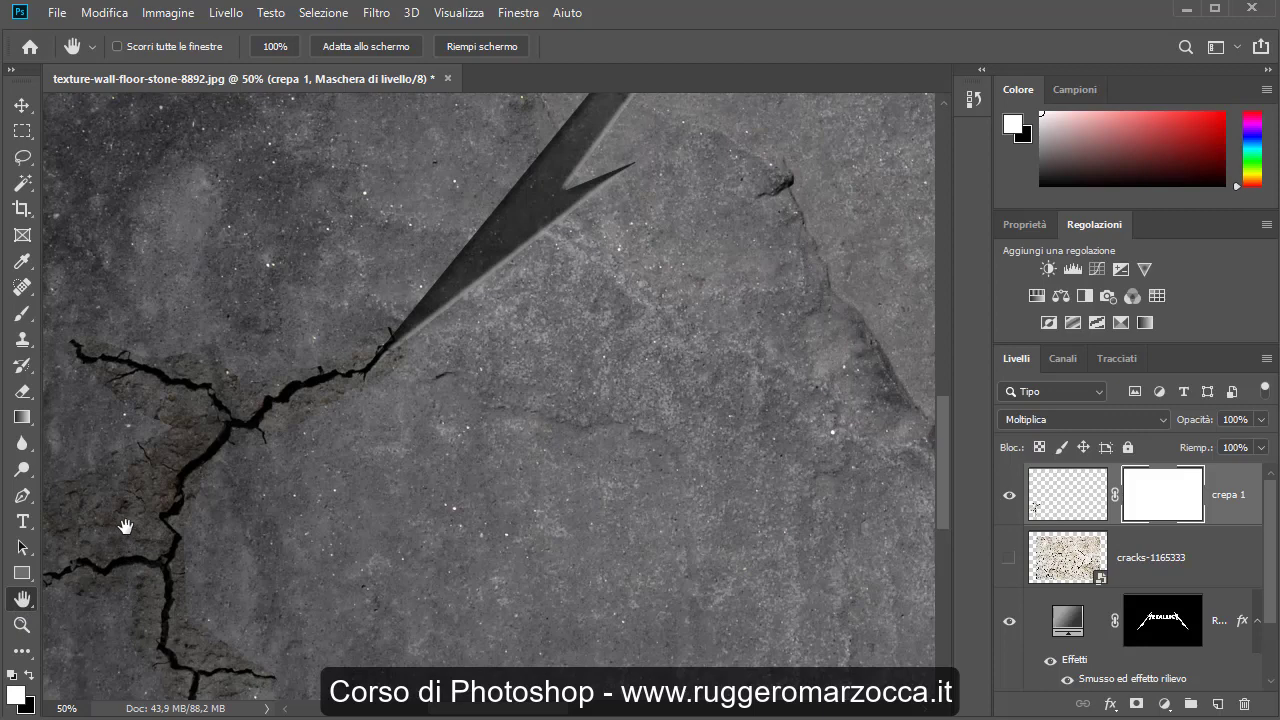
left_click_drag(123, 519, 229, 451)
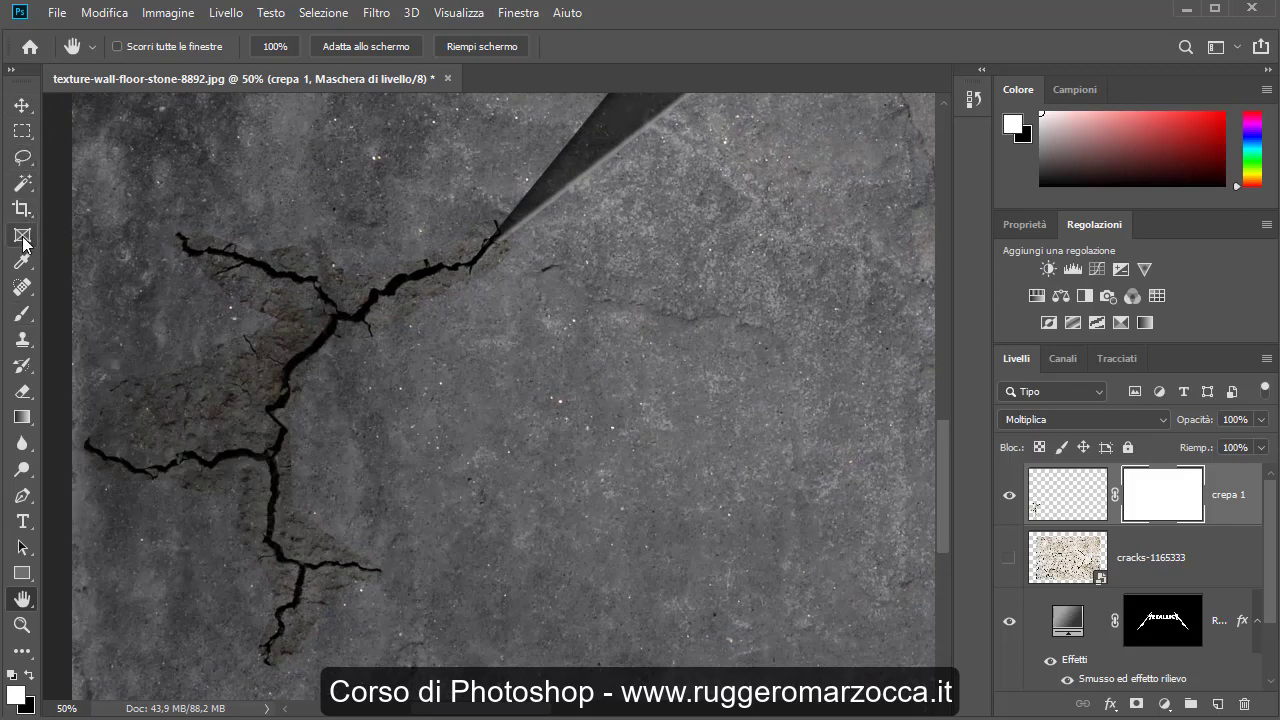
Switch to the standard Brush tool from the brush tool group
left_click(22, 316)
right_click(22, 316)
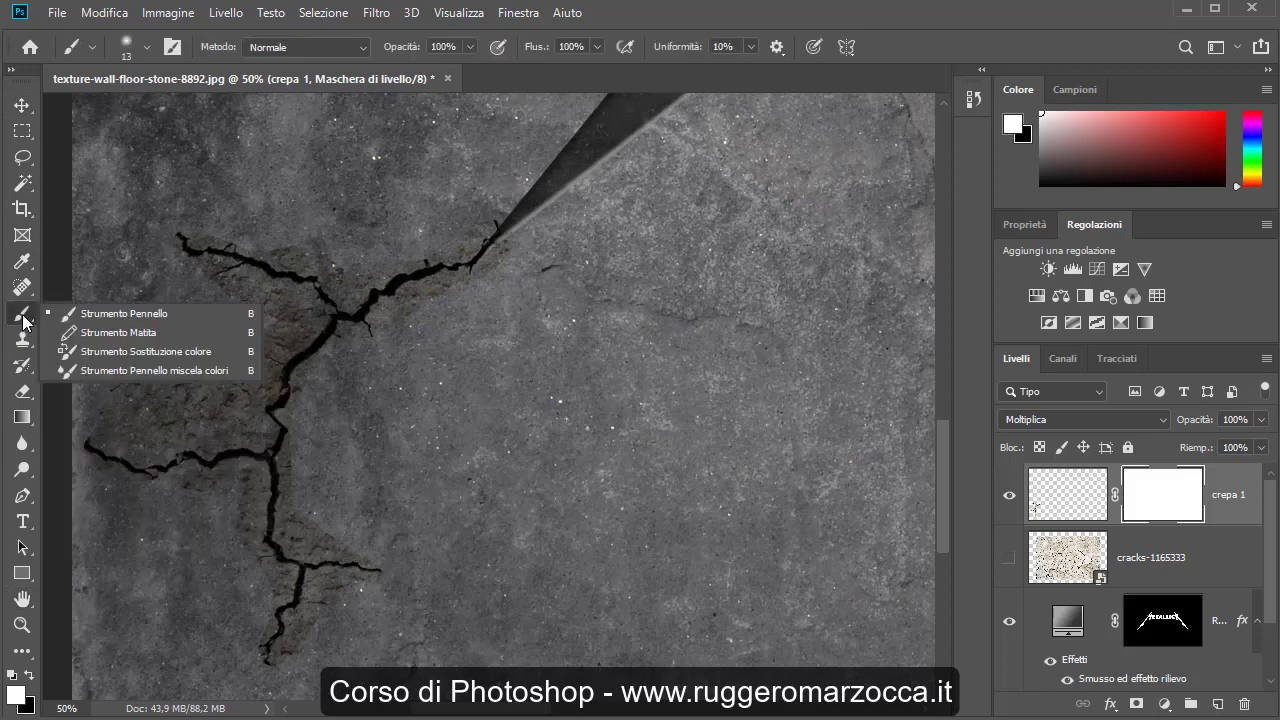
left_click(92, 314)
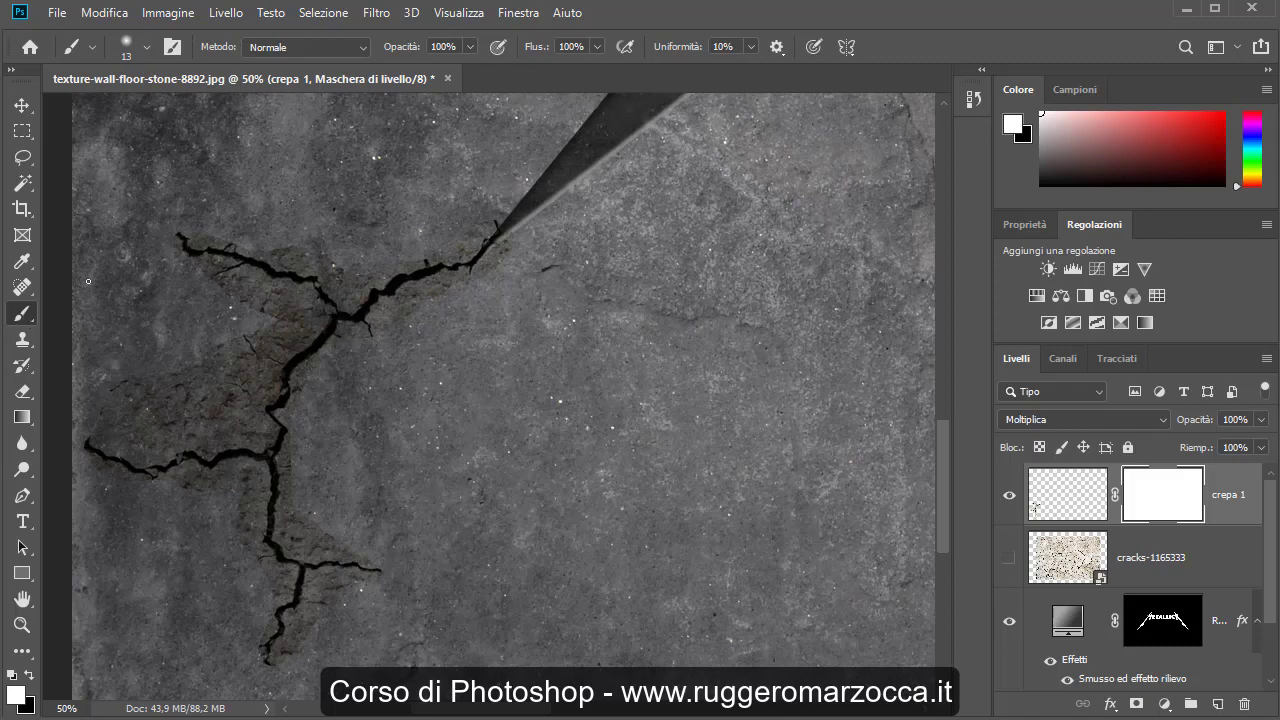
Set the brush to 60 px, 0% hardness, Tondo morbido preset, and 10% flow
left_click(148, 47)
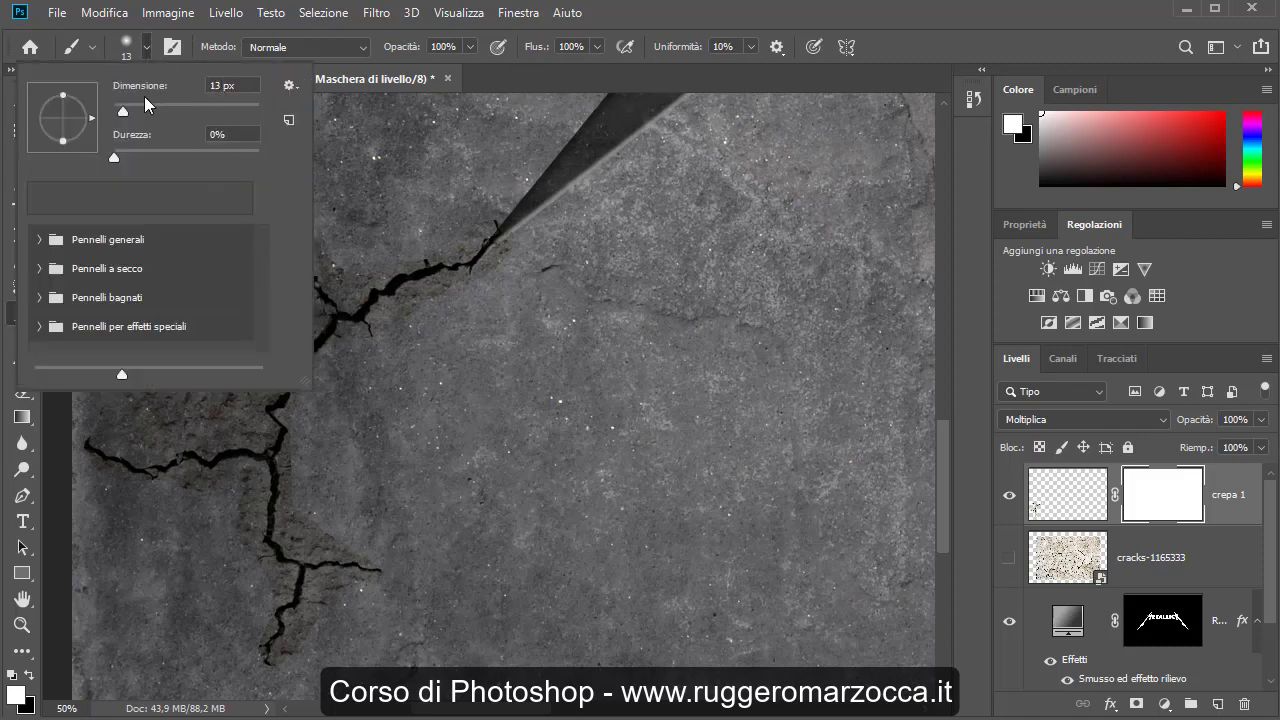
left_click_drag(145, 105, 139, 108)
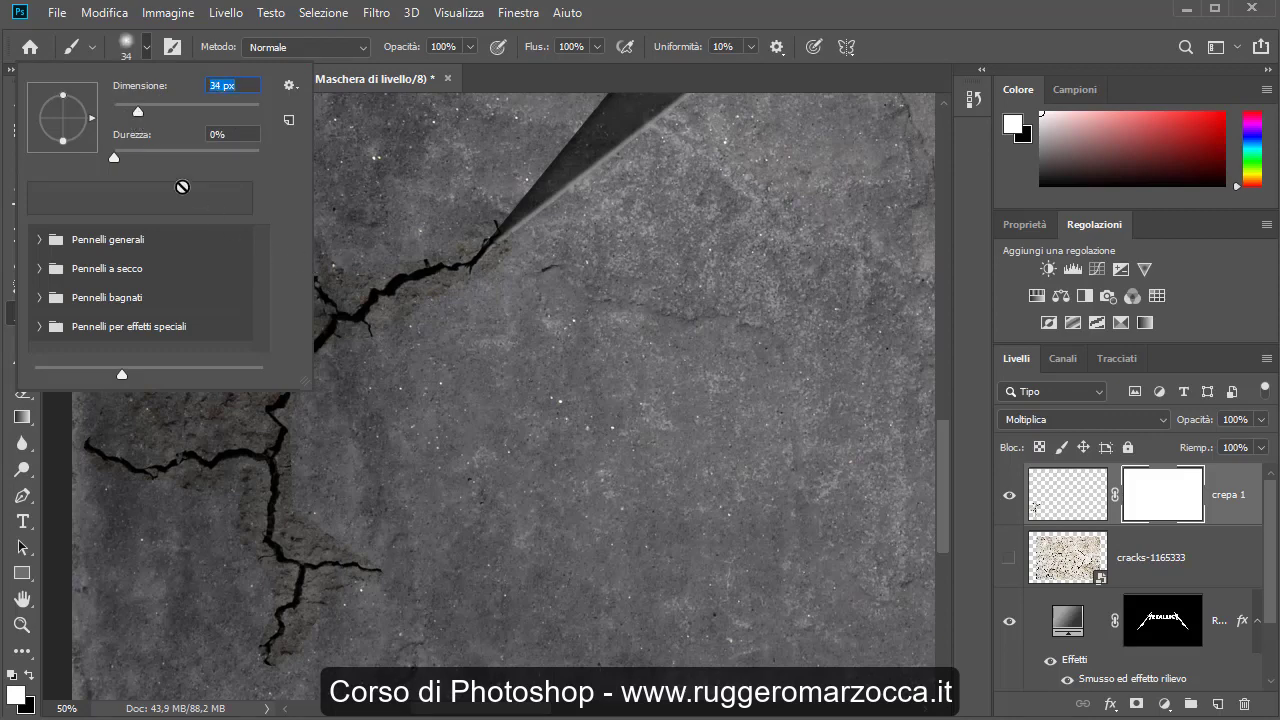
left_click_drag(139, 111, 157, 121)
left_click(224, 86)
type("60")
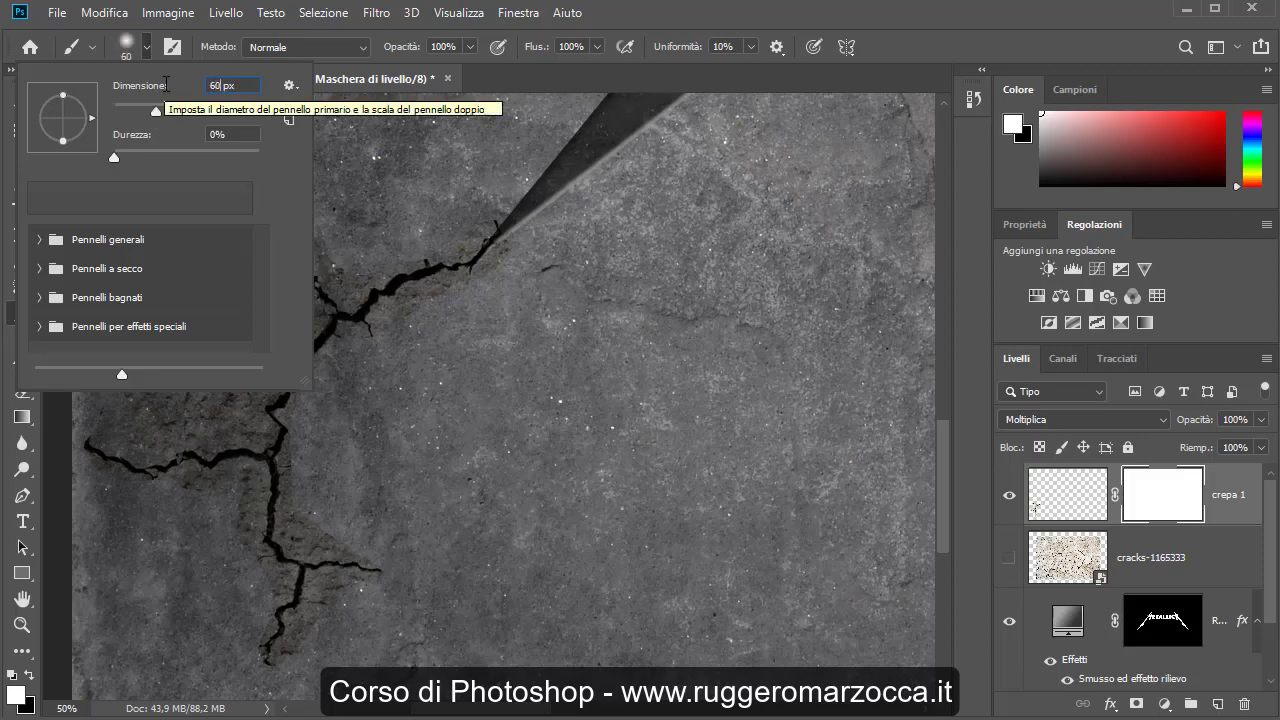
left_click_drag(115, 157, 91, 162)
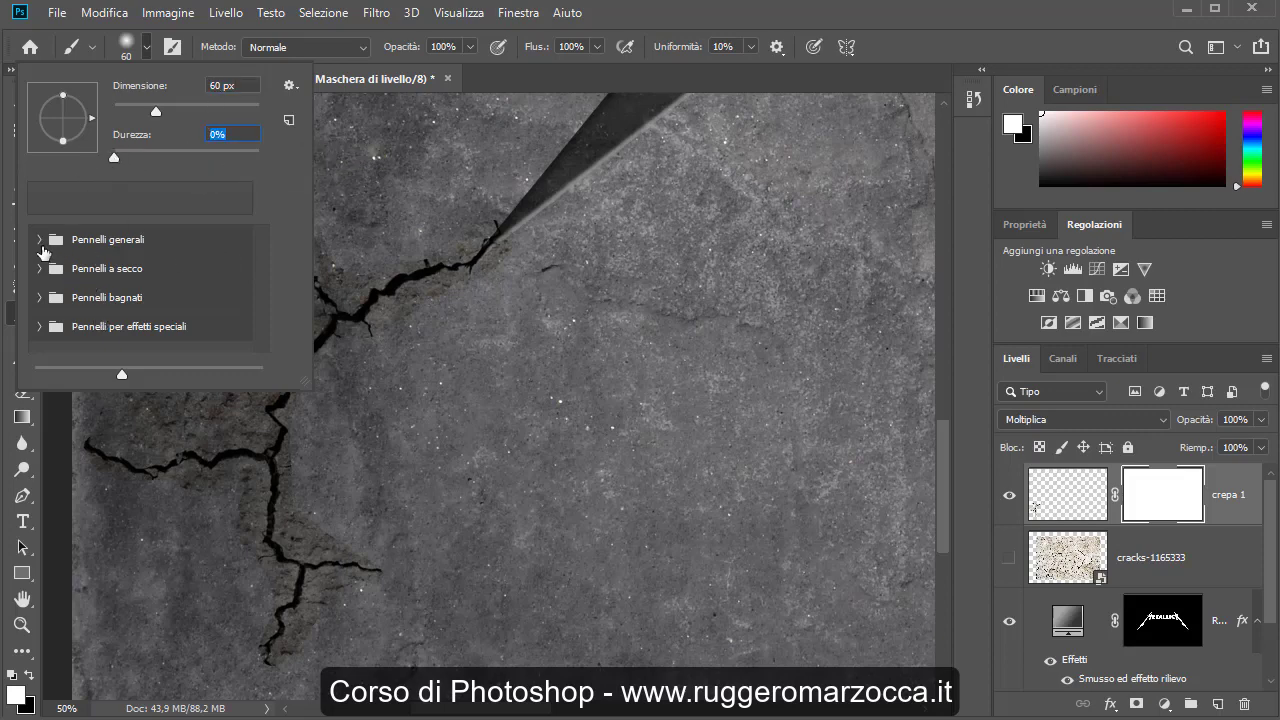
left_click(39, 241)
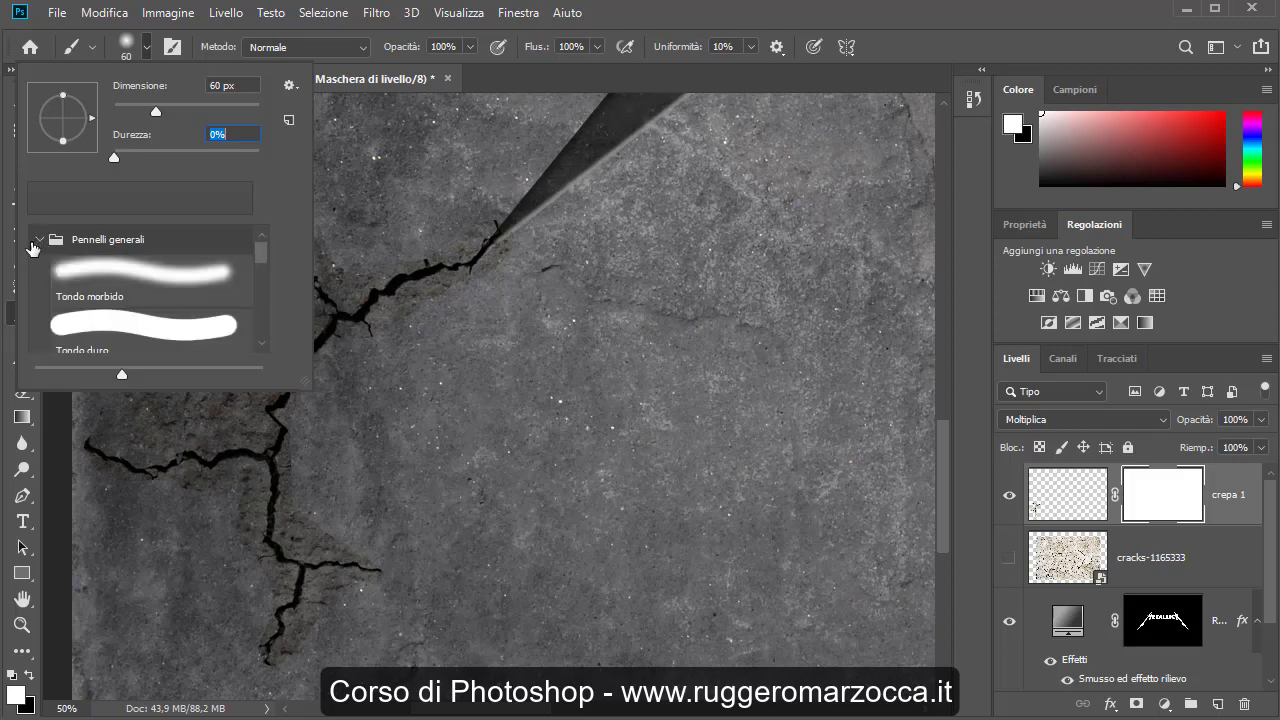
left_click(116, 281)
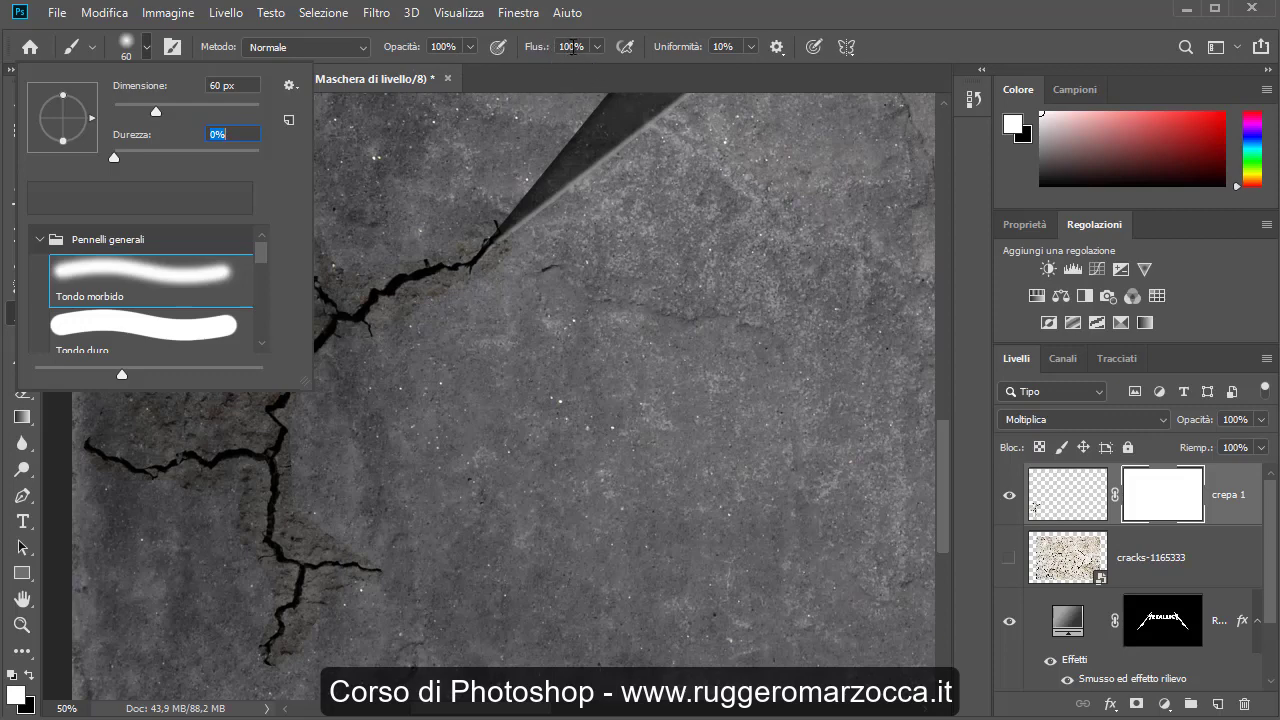
left_click(574, 46)
type("10")
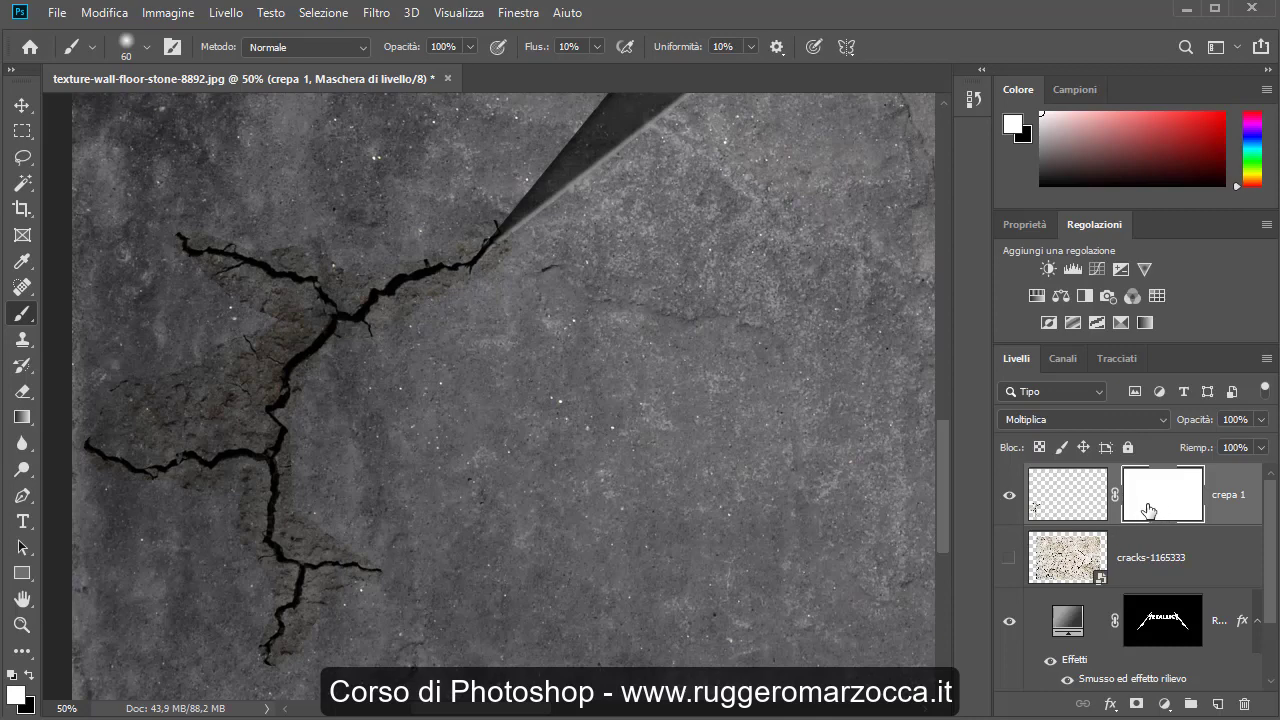
Make the crepa 1 layer mask the active editing target
left_click(1050, 512)
left_click(1165, 500)
left_click(1060, 498)
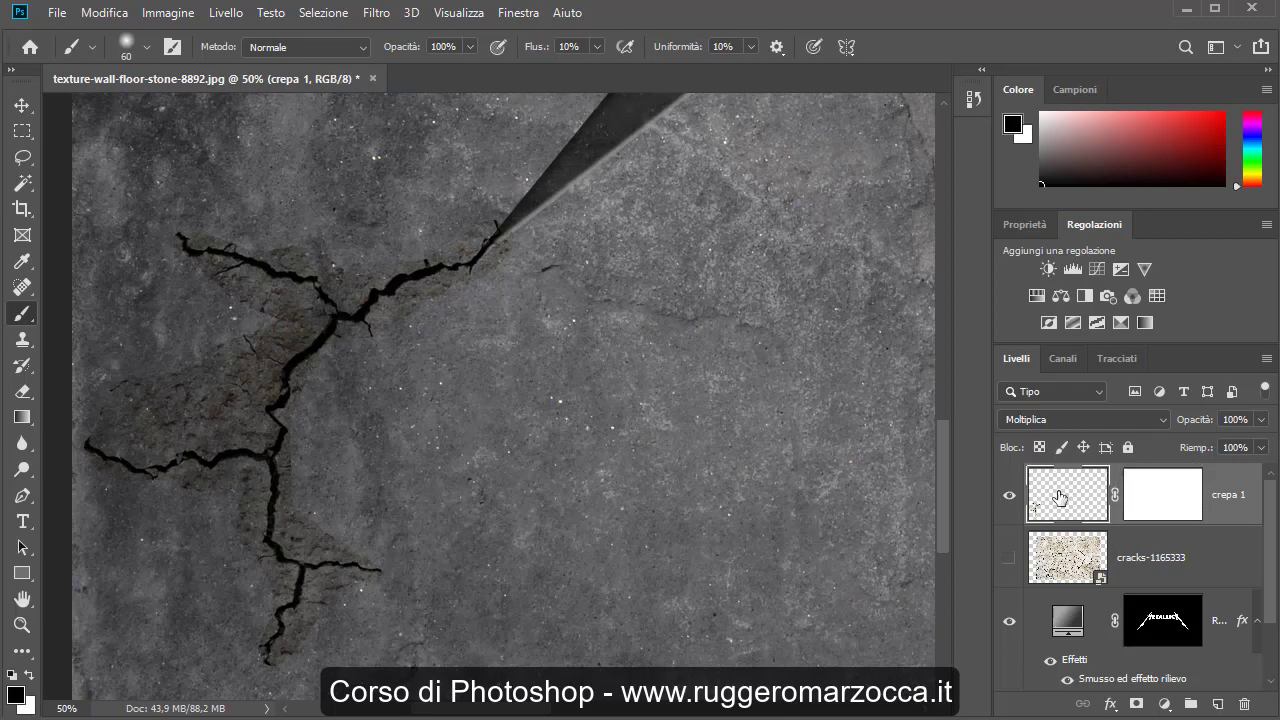
left_click(1162, 503)
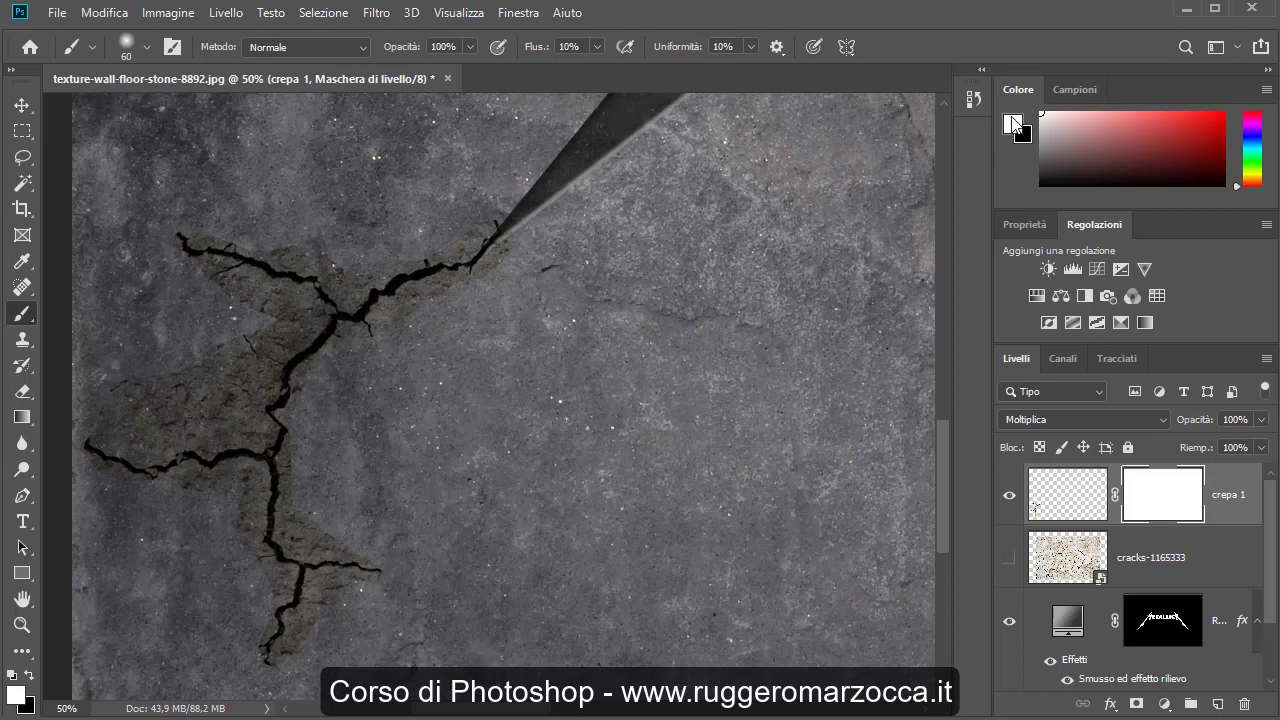
Set the foreground colour to black (B=0) and paint out the reddish ground around the crack
left_click(15, 697)
left_click_drag(1036, 116, 741, 197)
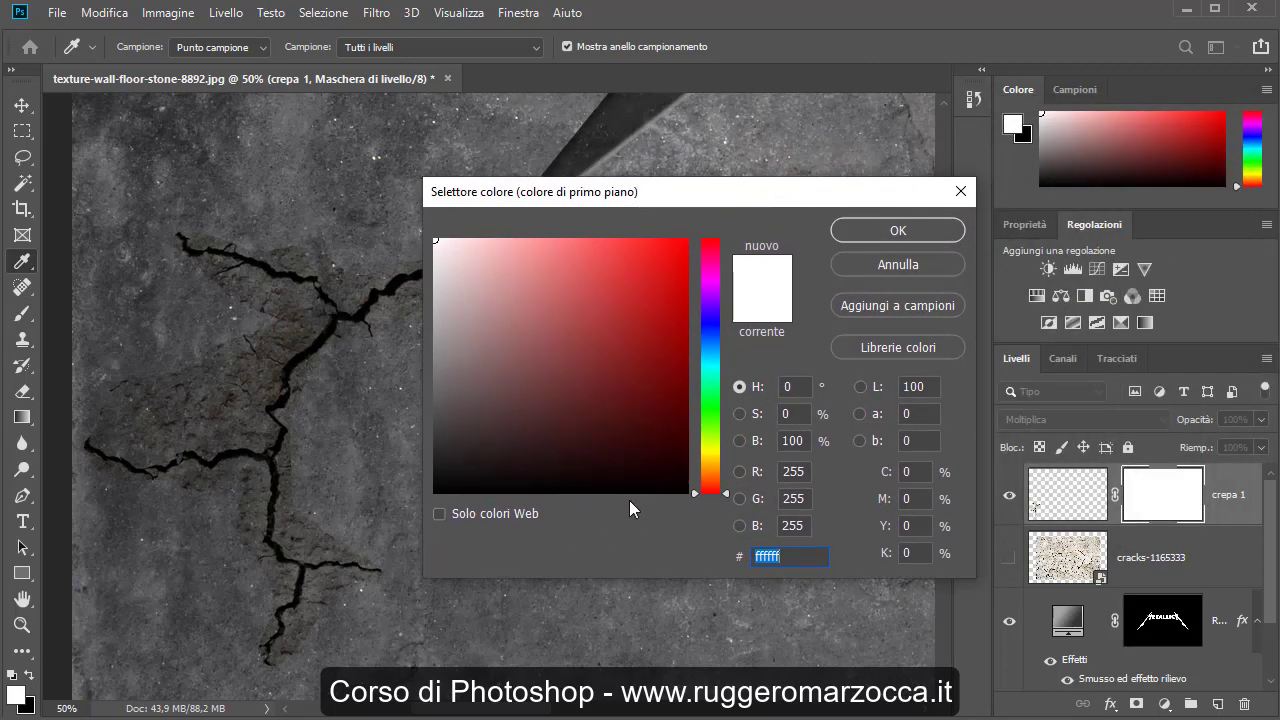
left_click(785, 414)
double_click(809, 440)
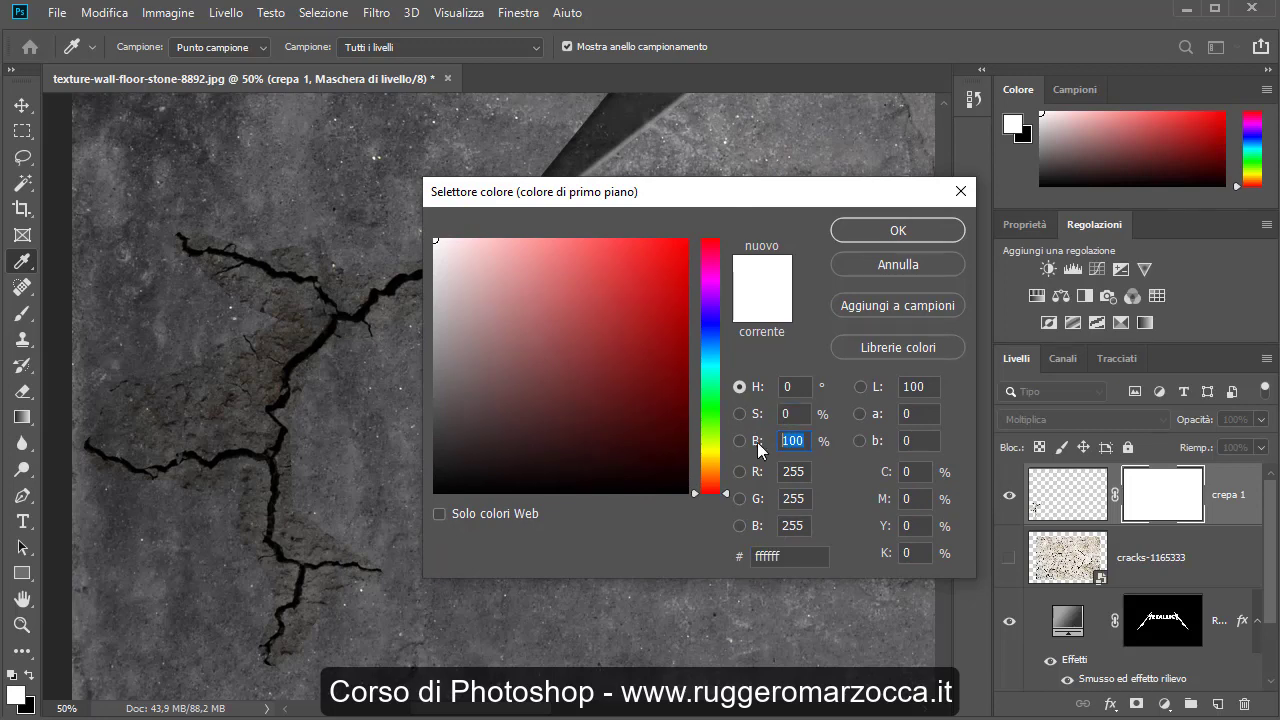
type("0")
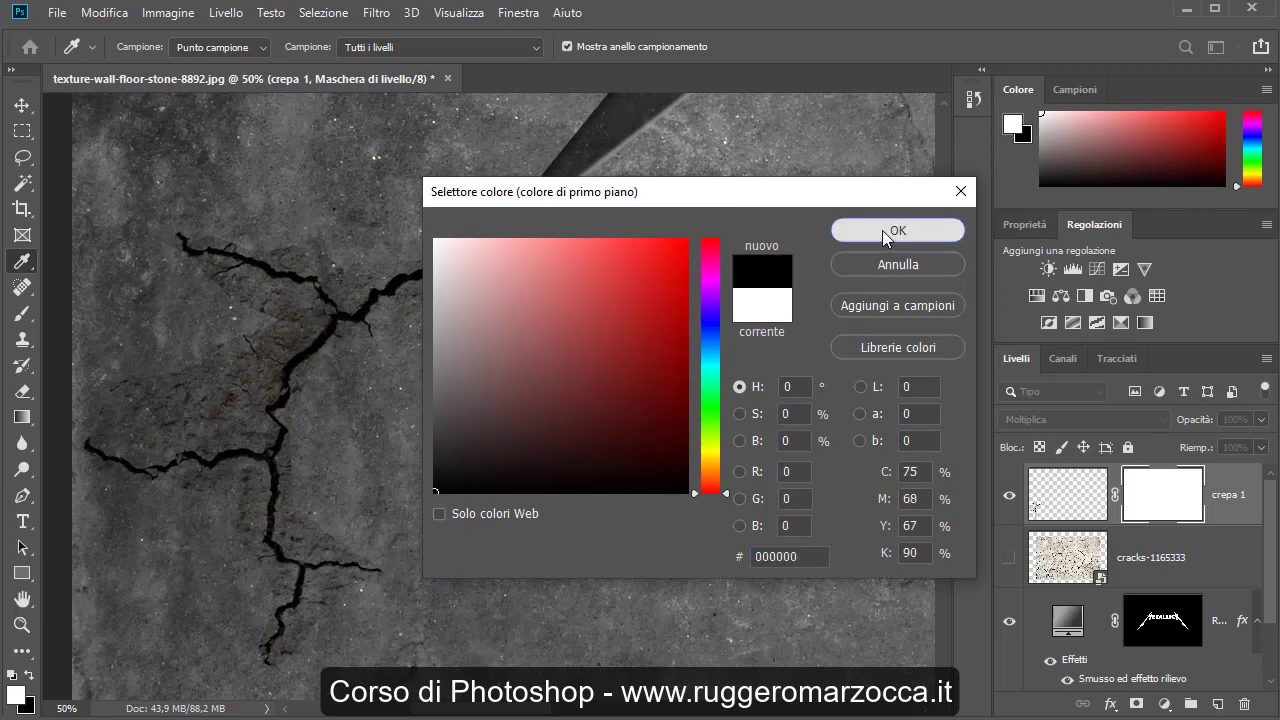
left_click(882, 231)
key("b")
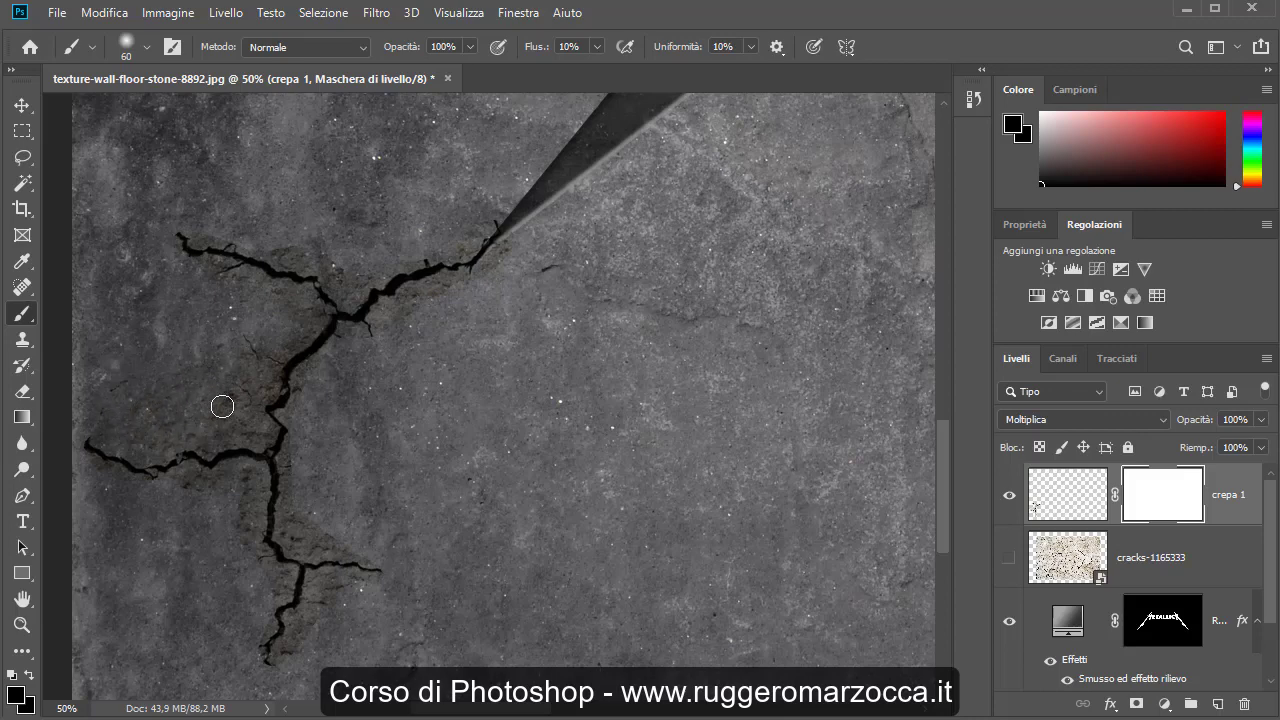
left_click_drag(258, 378, 243, 363)
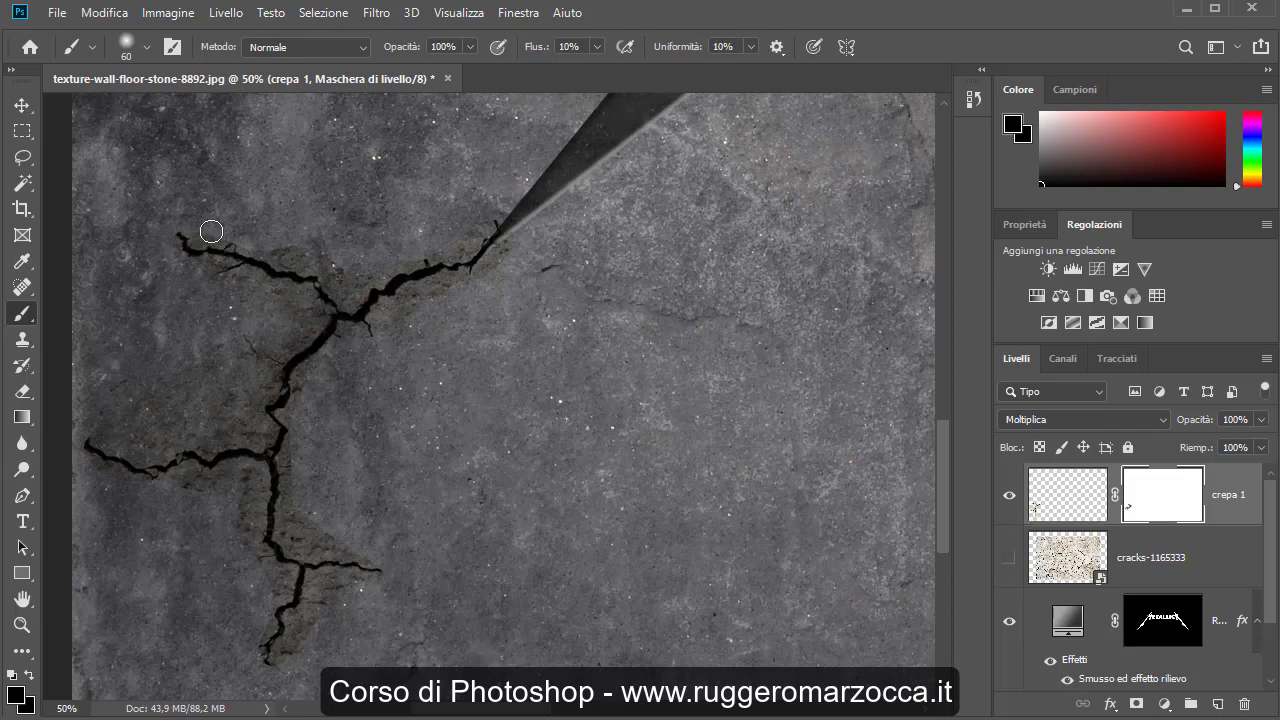
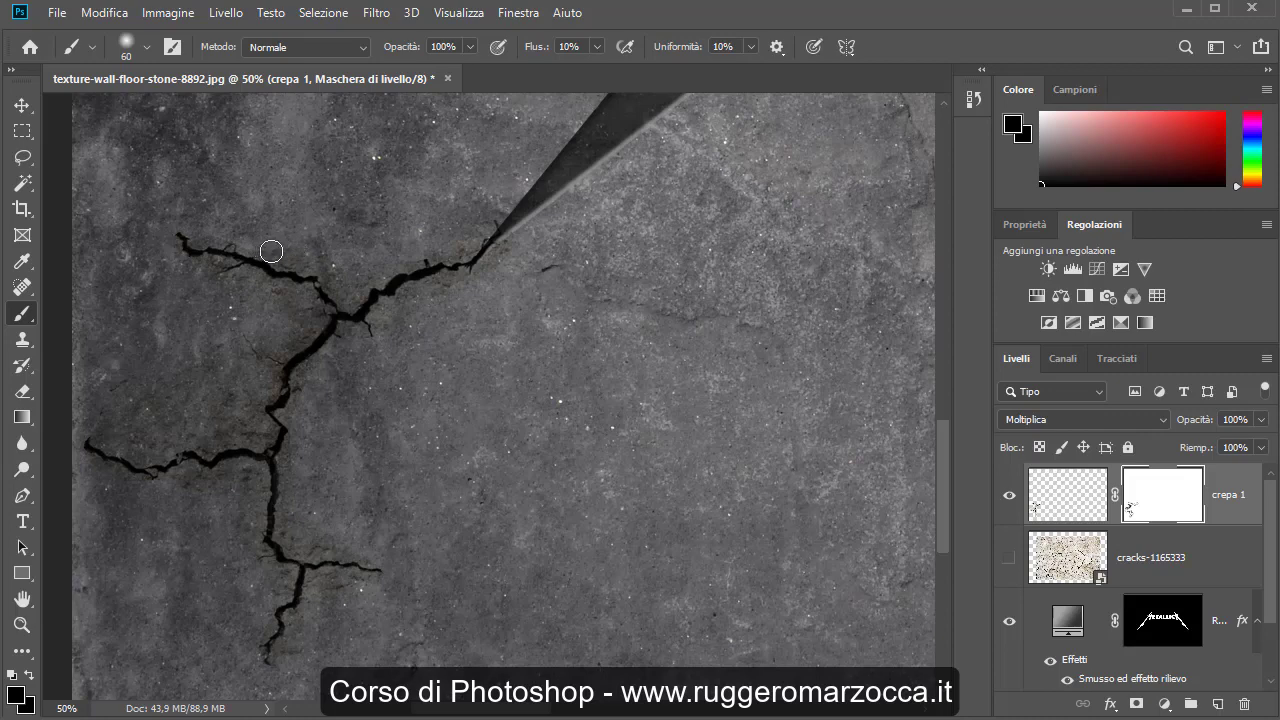
Paint the crepa 1 mask to fade the crack's tip, keeping the layer in Moltiplica
mouse_move(278, 308)
left_mouse_down()
mouse_move(457, 286)
mouse_move(403, 306)
mouse_move(509, 260)
left_mouse_up()
left_click(1085, 419)
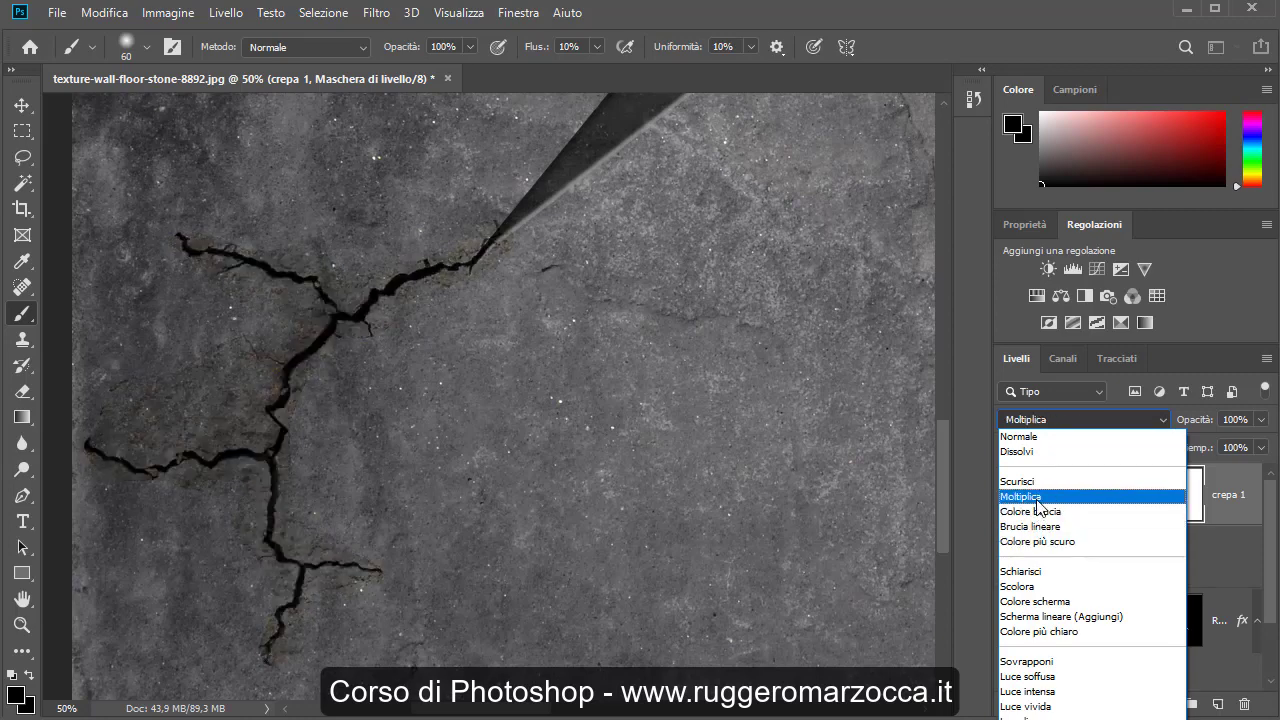
left_click(1038, 508)
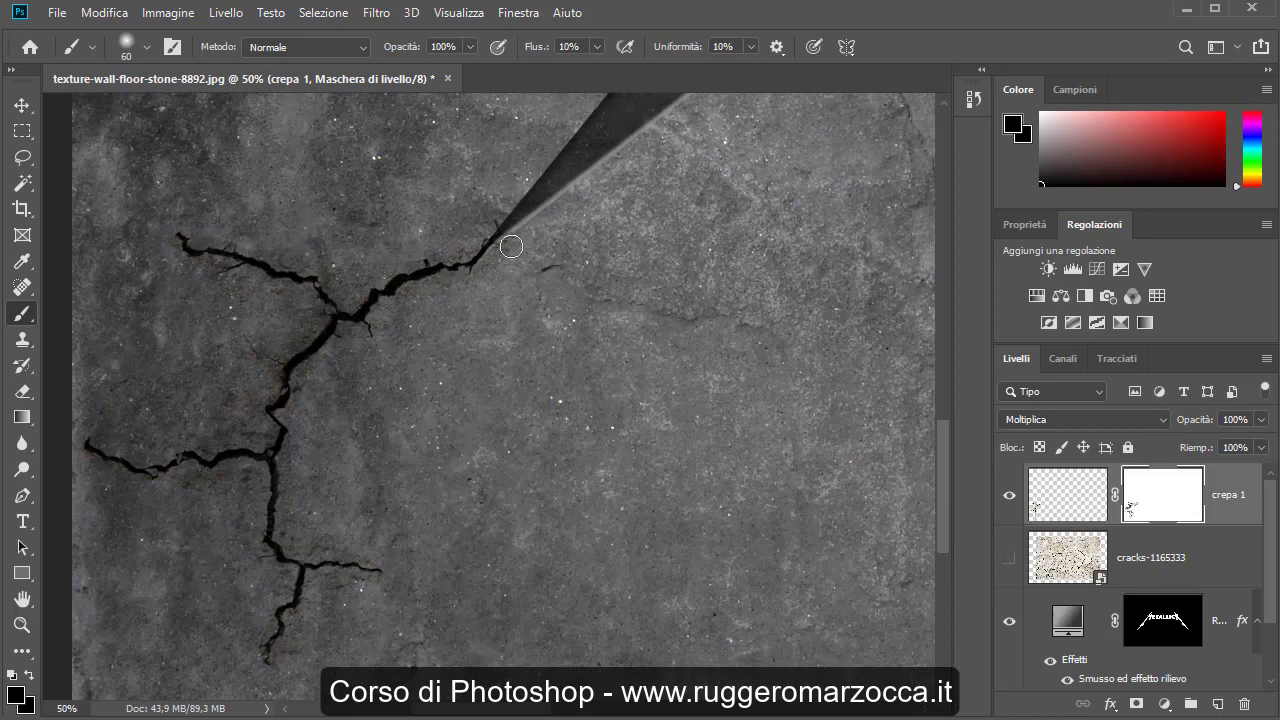
Enlarge the soft brush to 128 px and zoom in on the crack
left_click(147, 46)
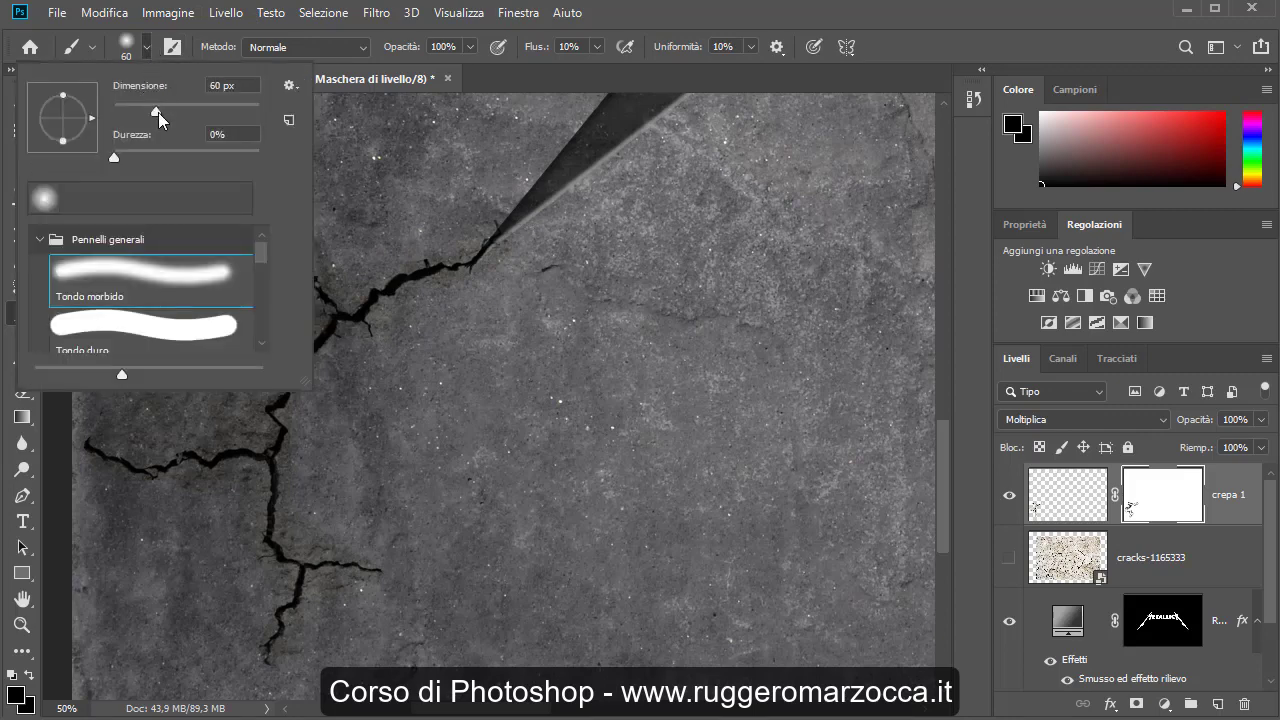
left_click_drag(156, 112, 202, 112)
left_click(147, 47)
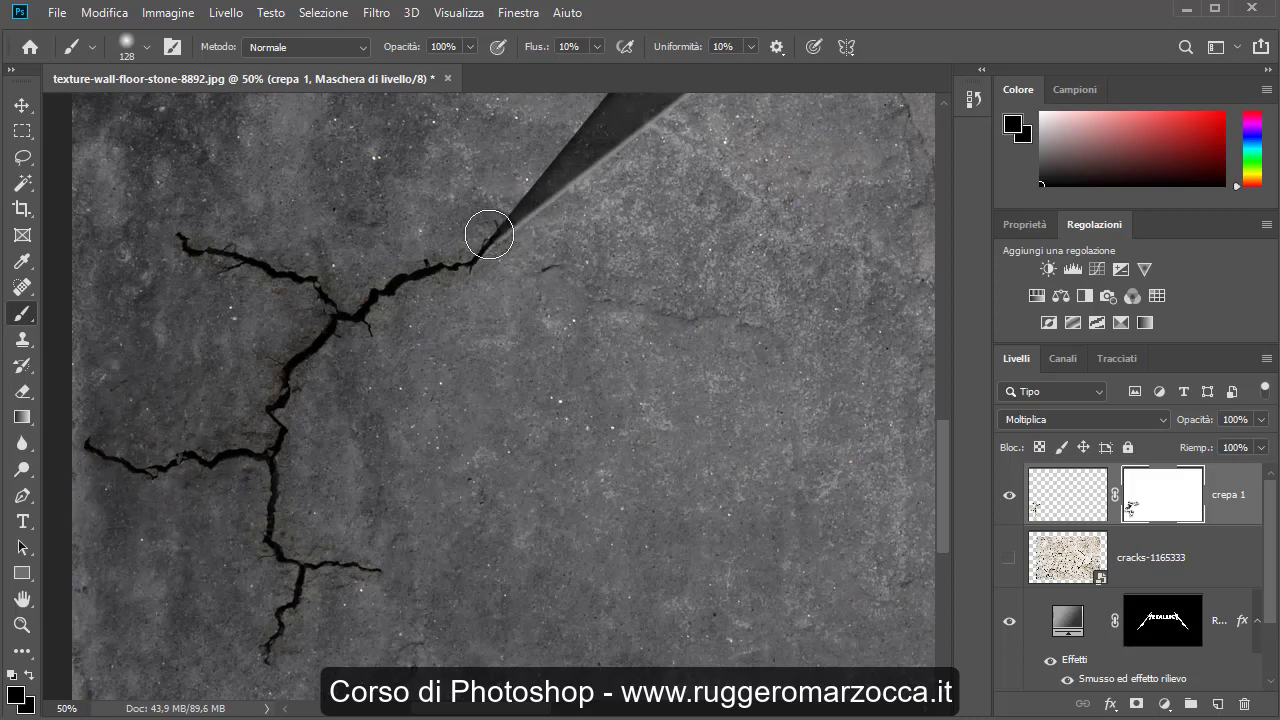
scroll(489, 235, "up", 5)
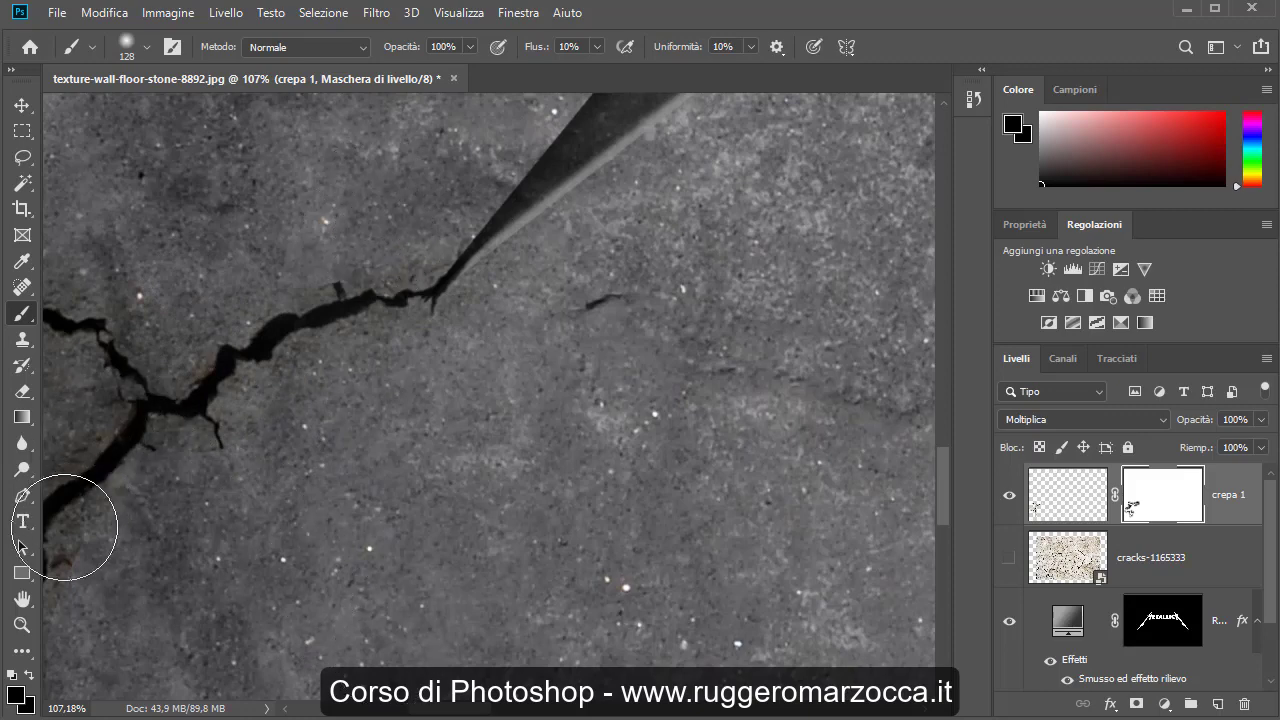
Pan along the crack with the Hand tool to inspect it up close
left_click(21, 598)
left_click_drag(203, 500, 468, 415)
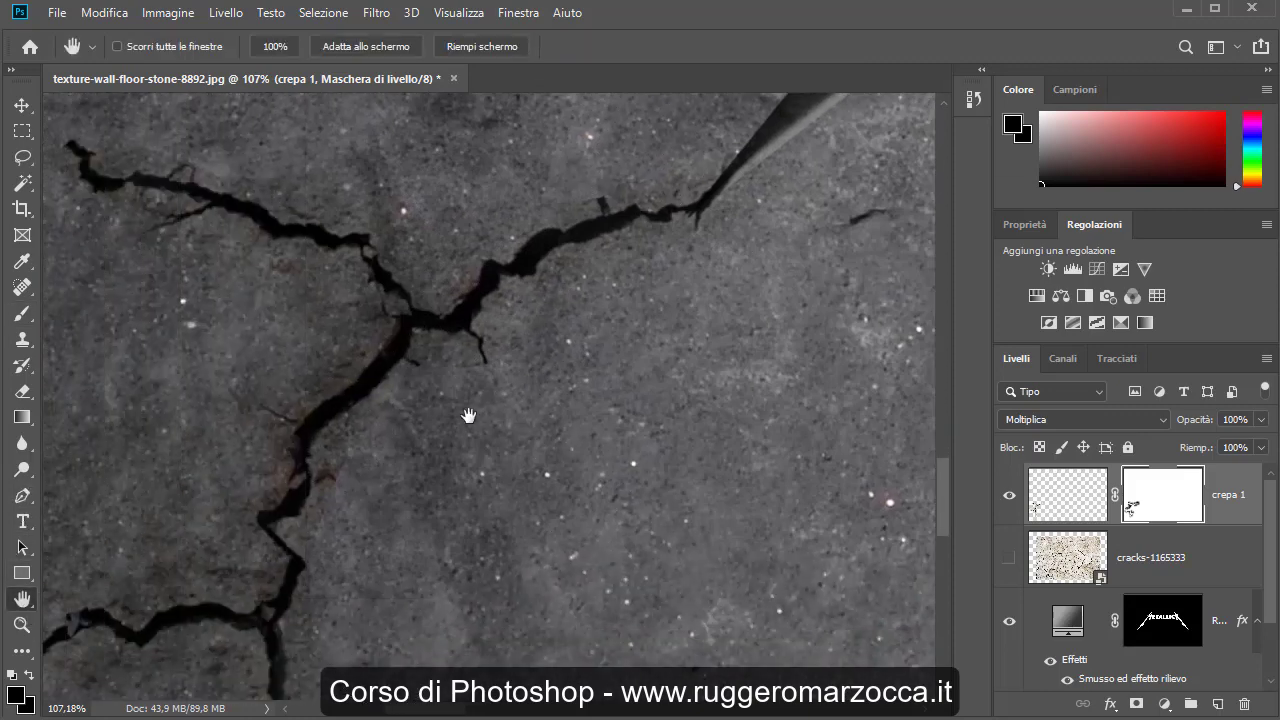
left_click_drag(294, 566, 310, 460)
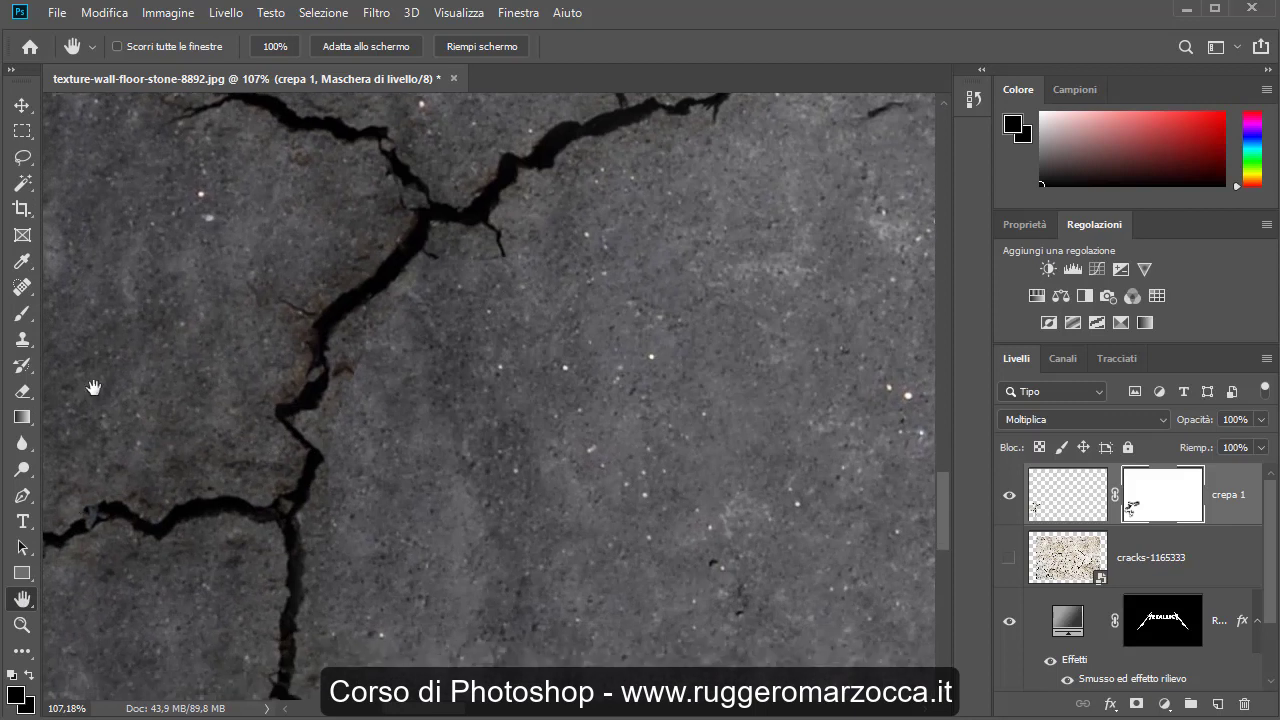
Soften the crack's upper edge on the mask, then fit the whole image to the screen
left_click(27, 320)
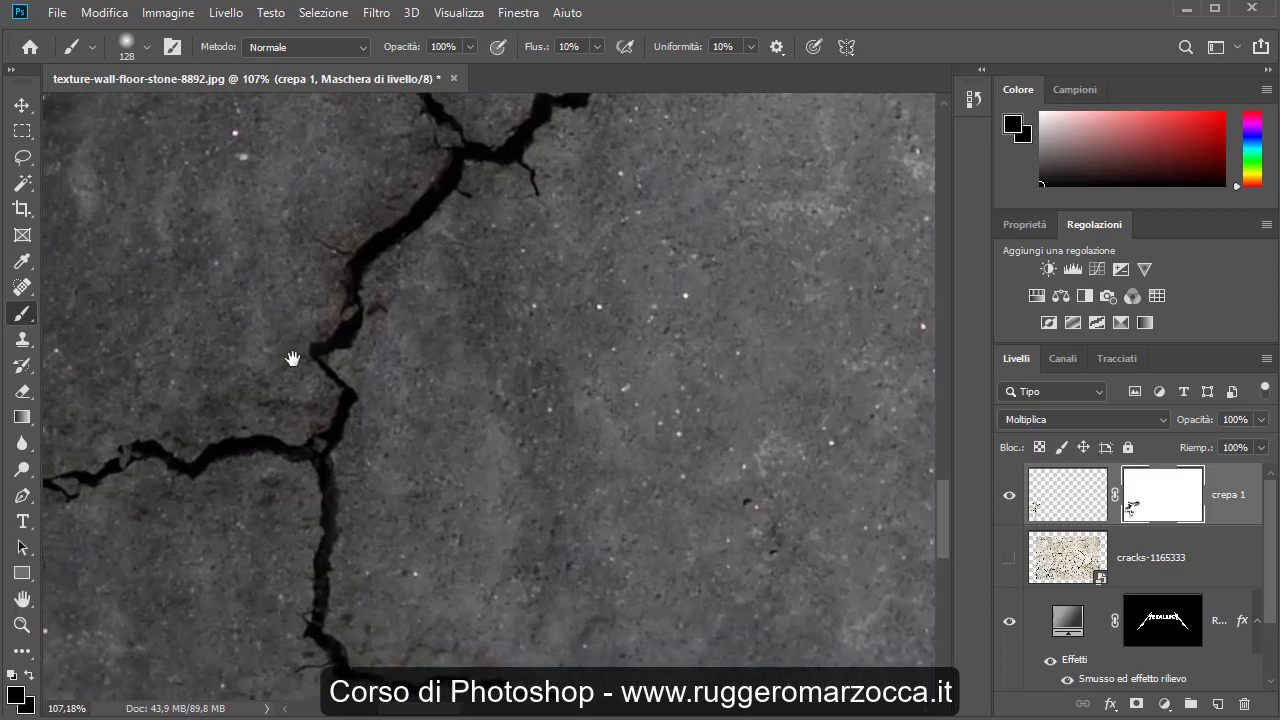
left_click_drag(240, 400, 304, 336)
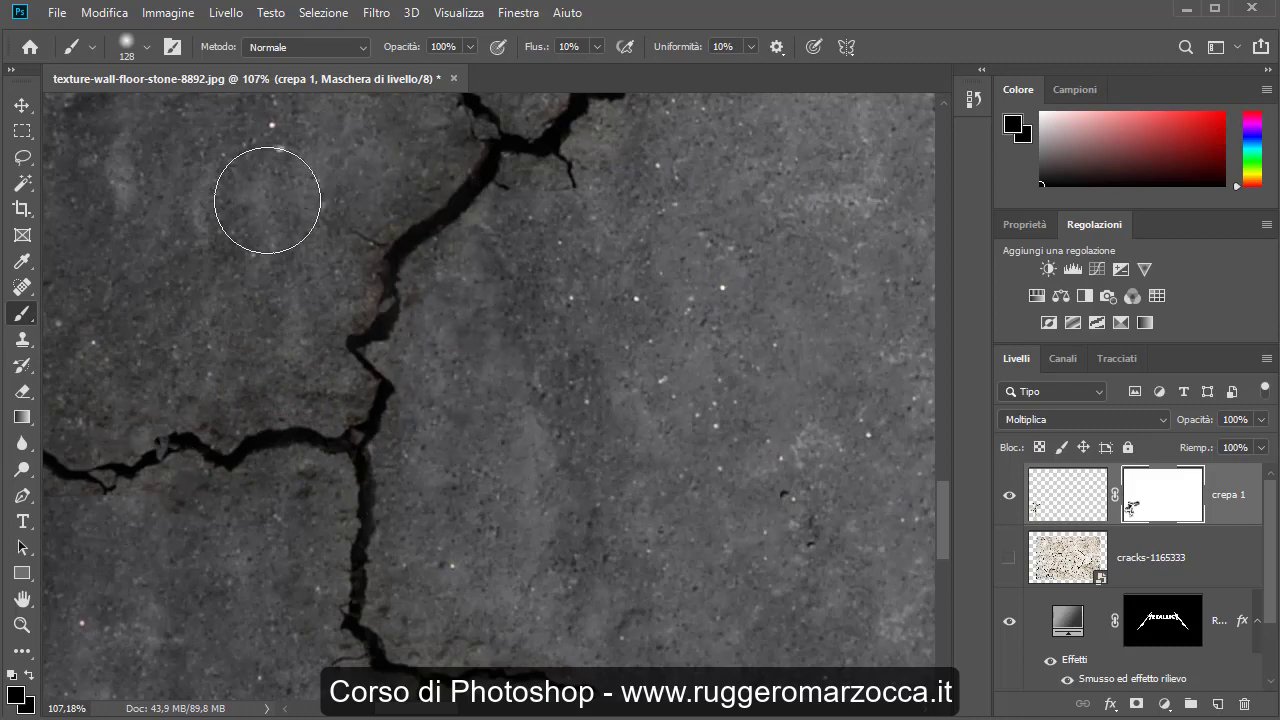
left_click(458, 13)
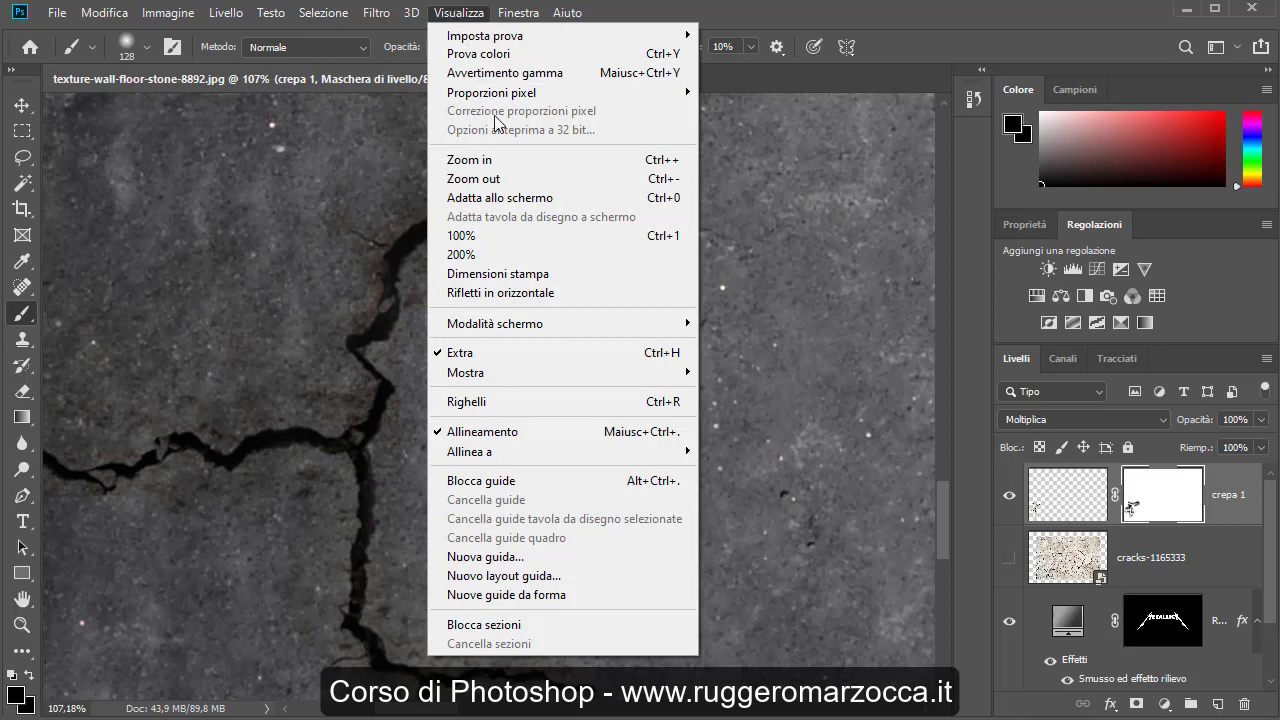
left_click(646, 205)
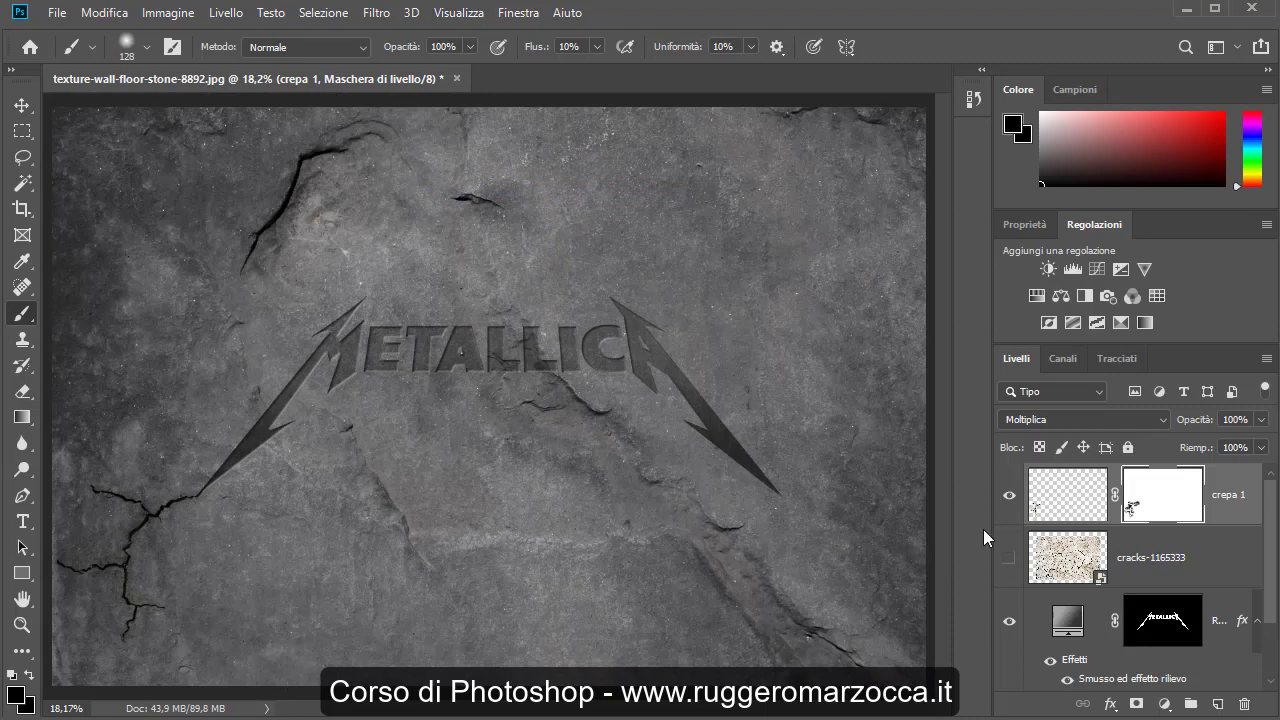
left_click(1079, 505)
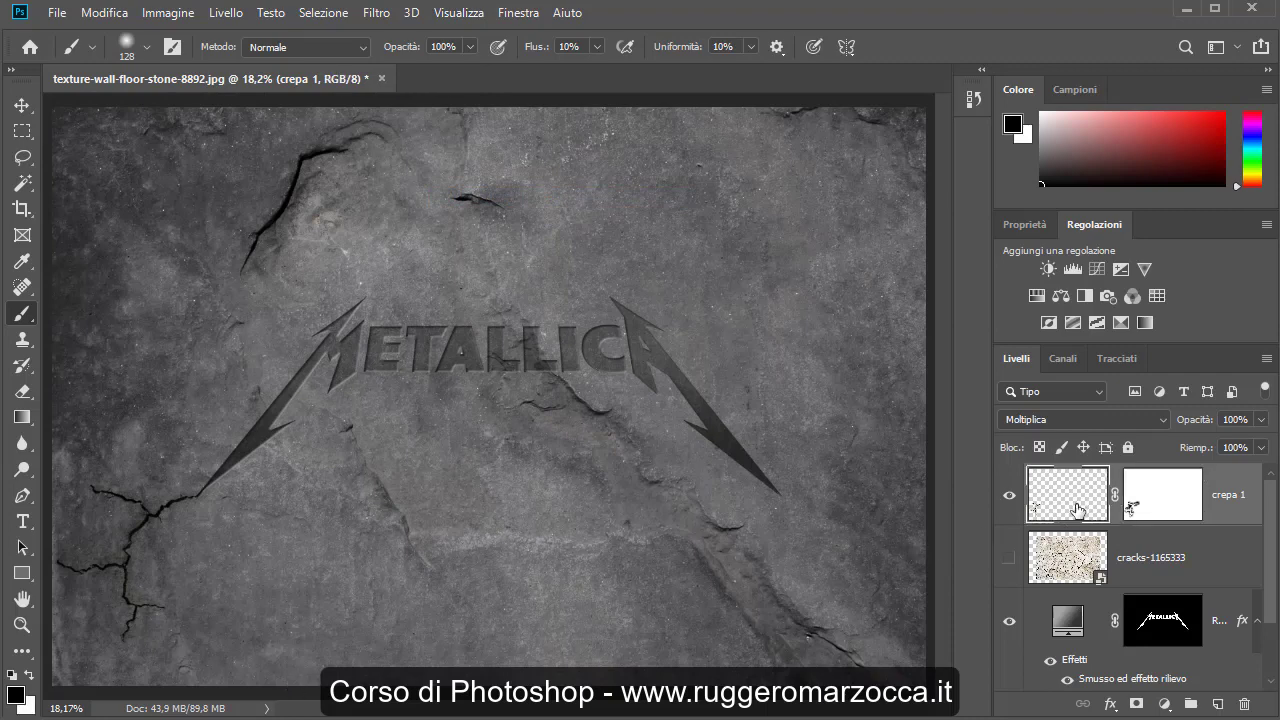
left_click(1159, 498, "shift")
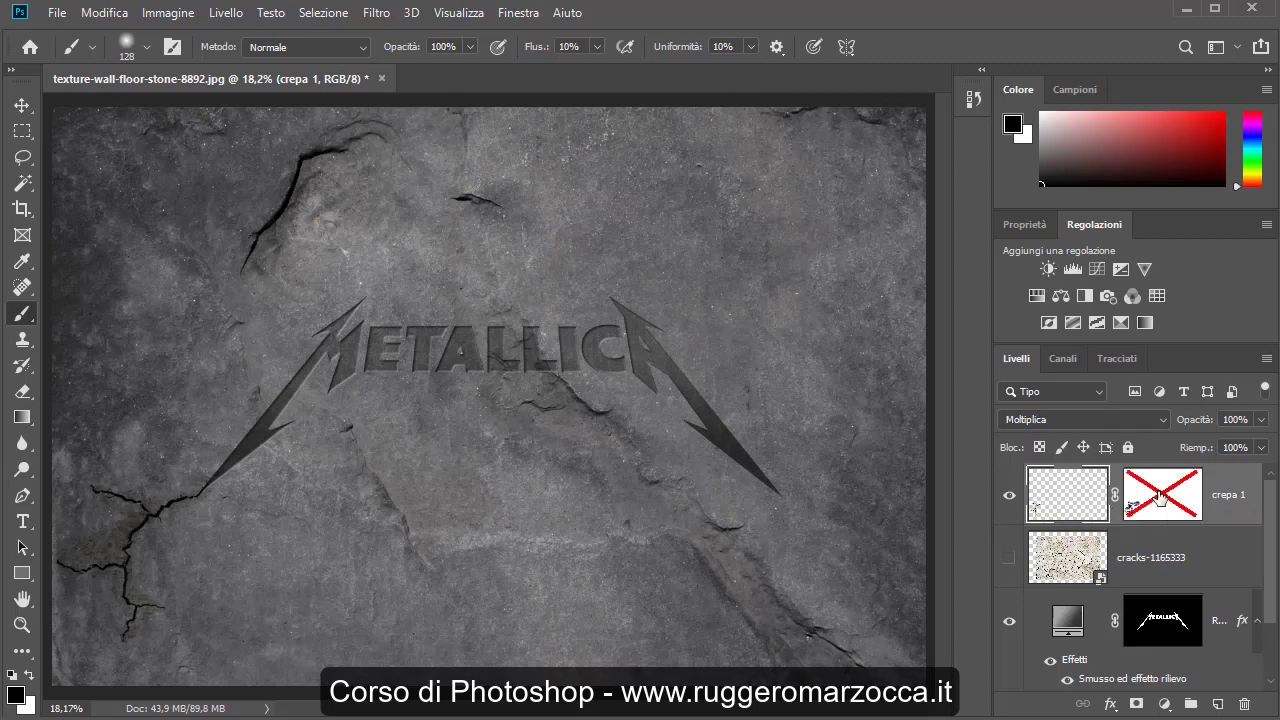
left_click(1160, 499, "shift")
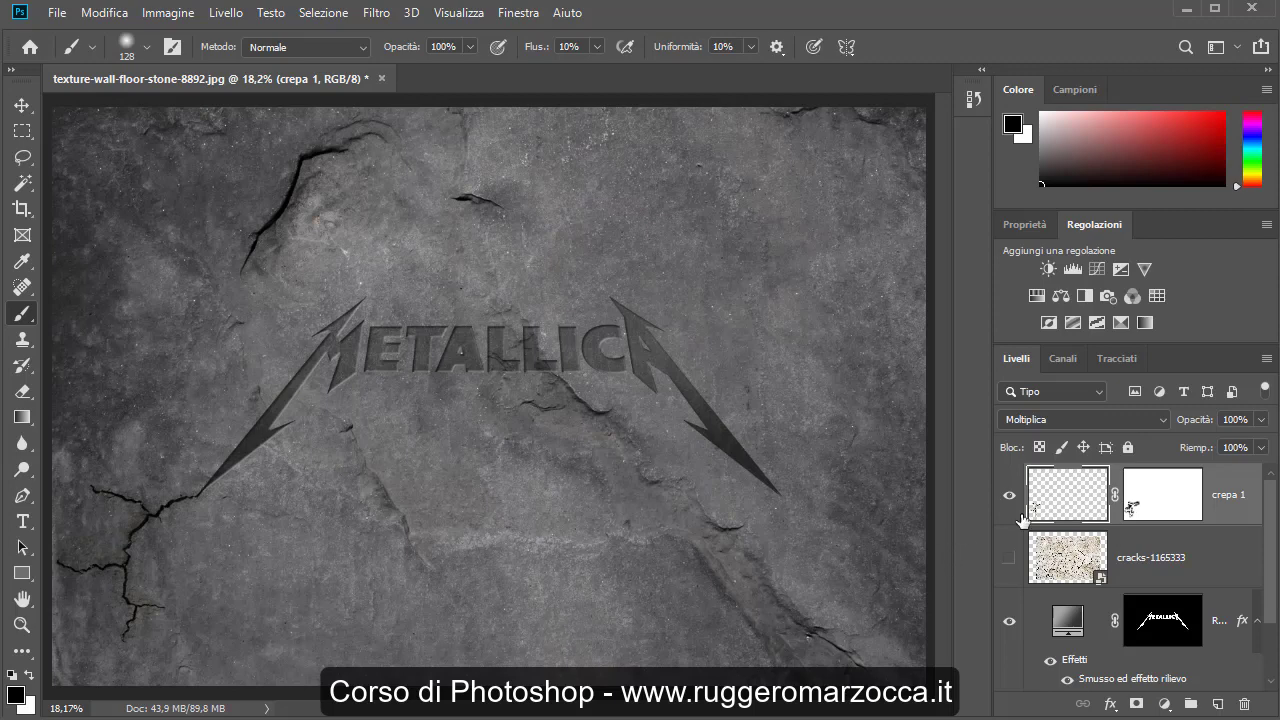
left_click(1161, 500, "shift")
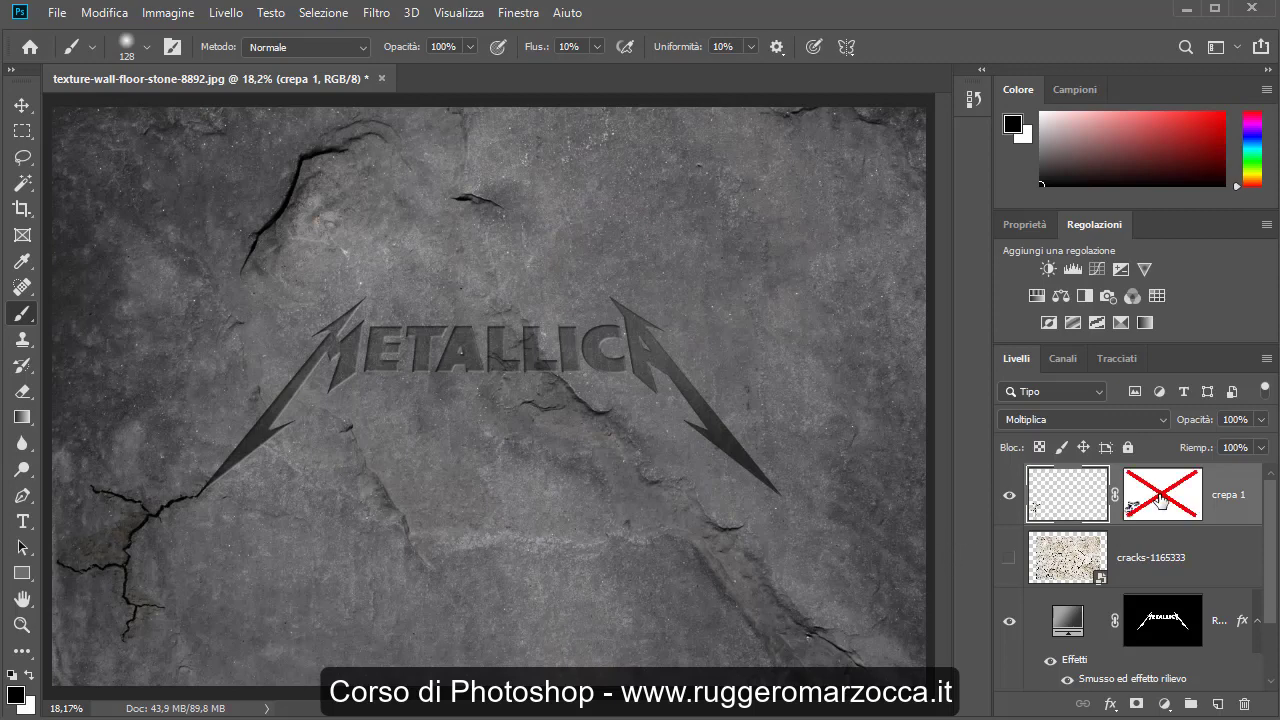
left_click(1161, 500, "shift")
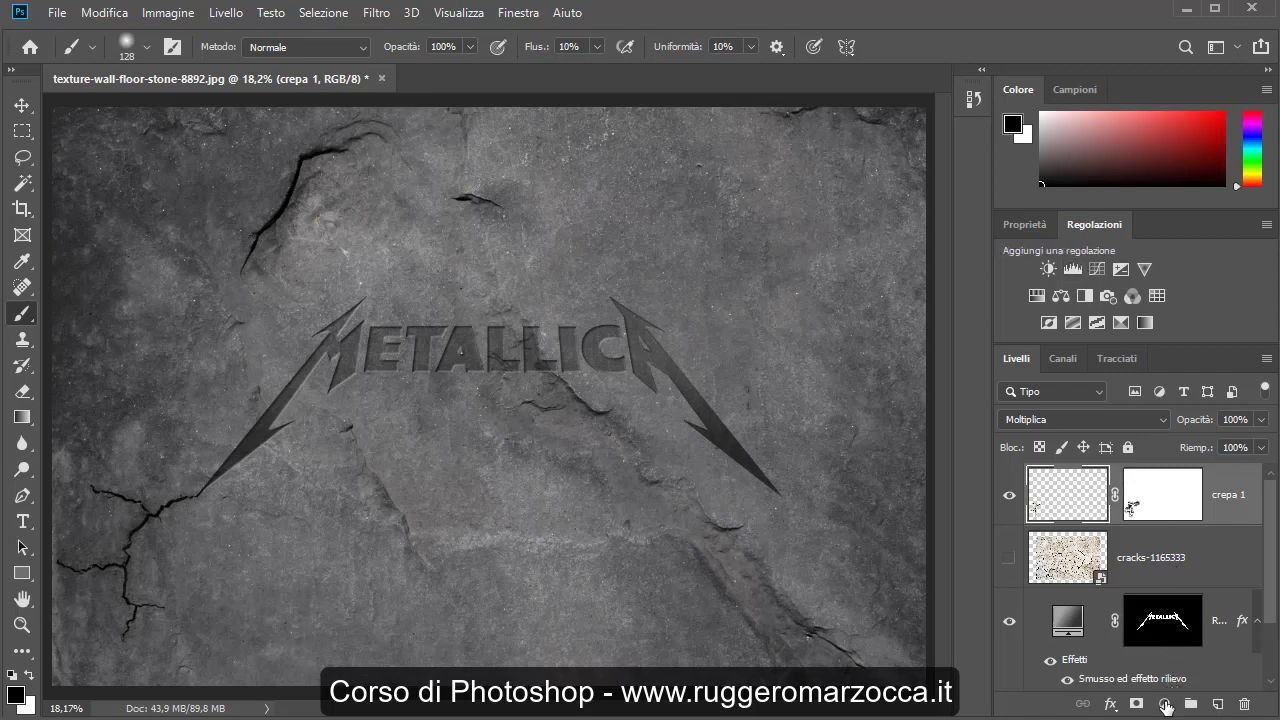
Add a Valori tonali Levels layer above crepa 1 and enlarge the layers list
left_click(1165, 705)
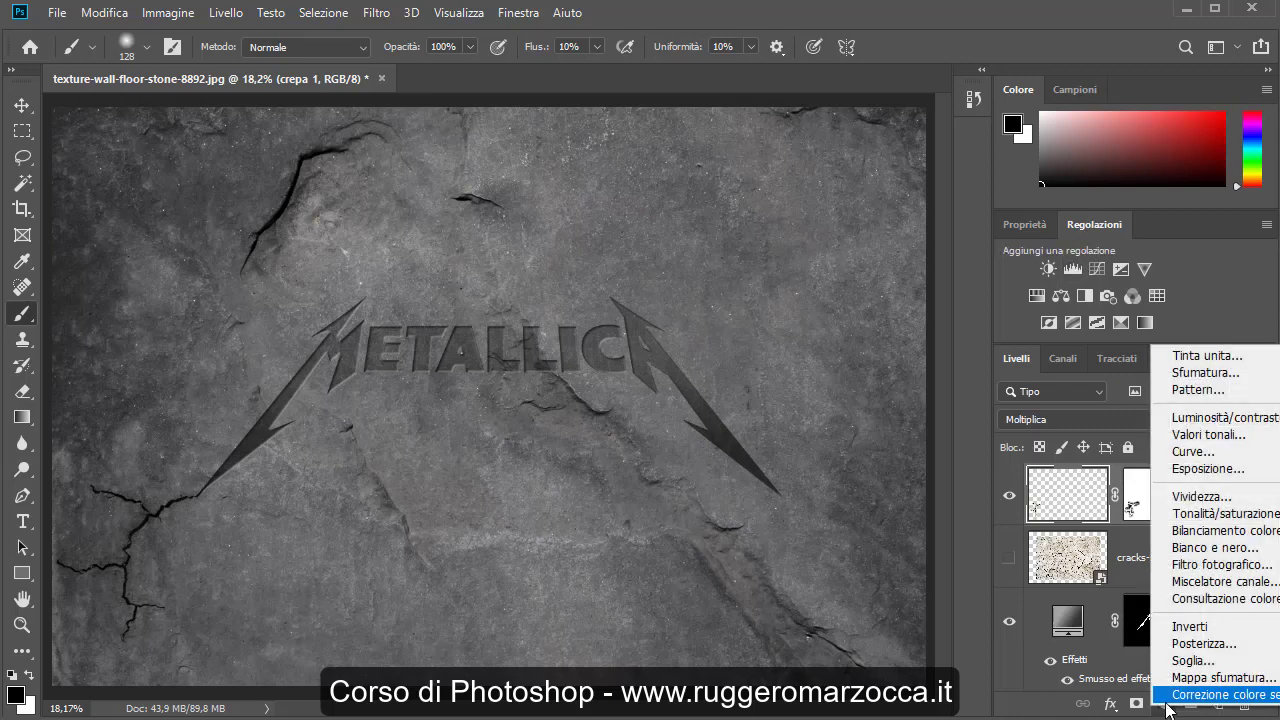
left_click(1200, 436)
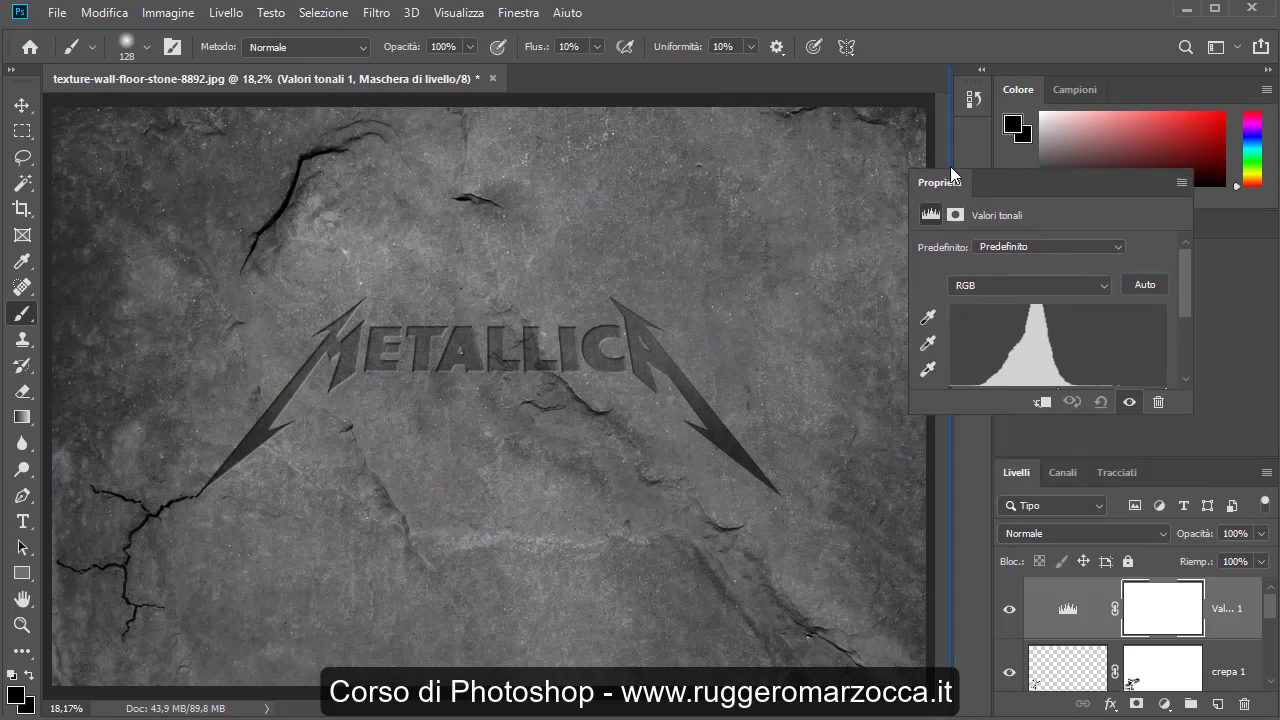
left_click_drag(1028, 223, 972, 143)
left_click(972, 140)
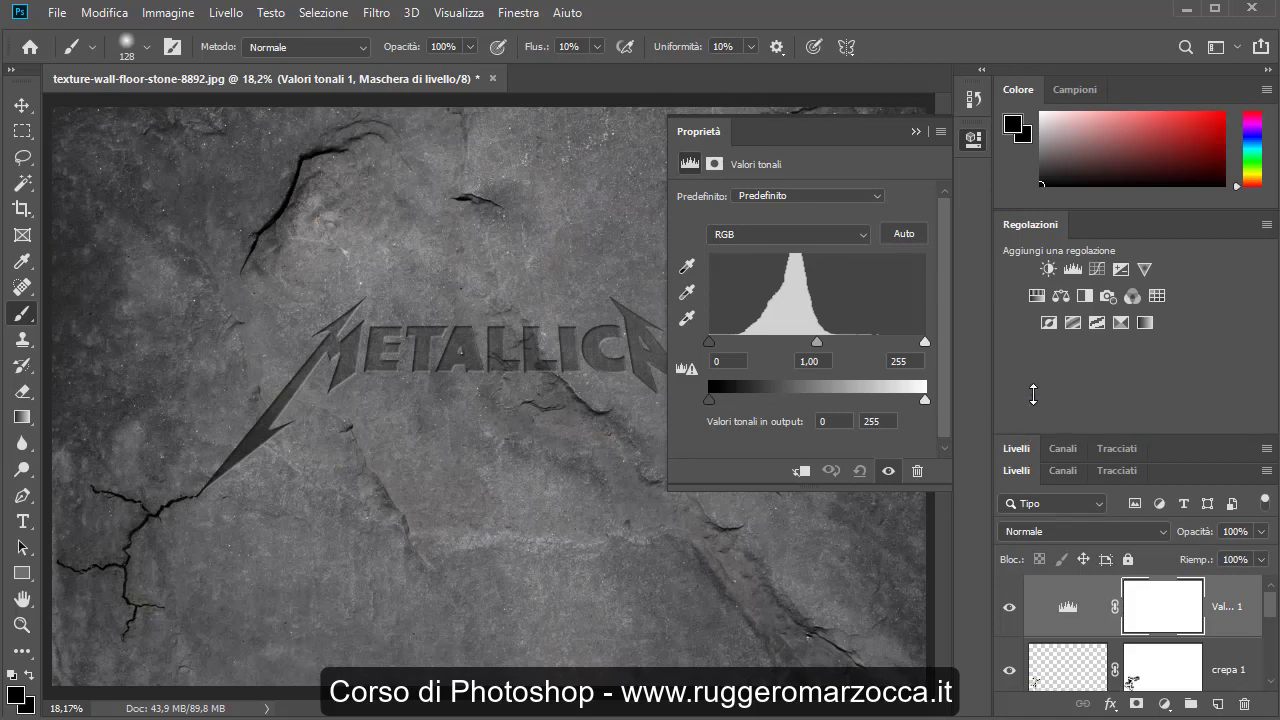
left_click_drag(1029, 457, 1042, 333)
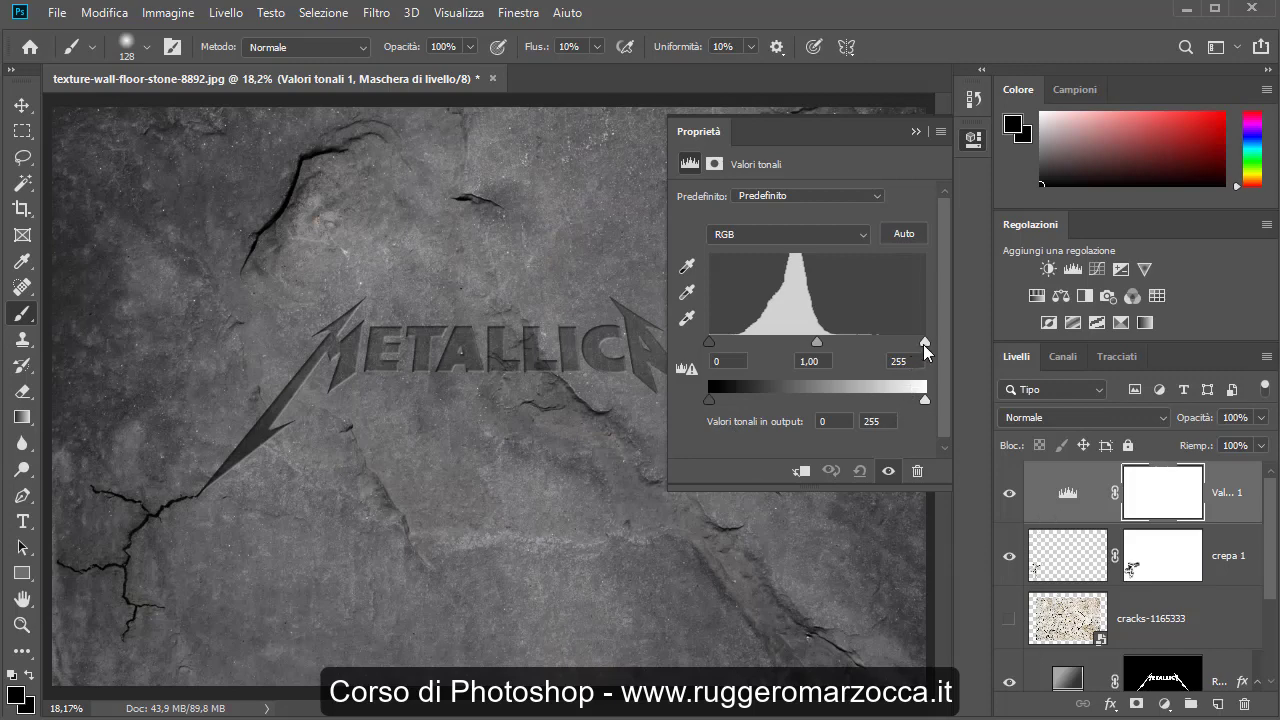
Try a Levels white input of 248 to brighten the image
mouse_move(923, 344)
left_mouse_down()
mouse_move(878, 338)
mouse_move(935, 343)
mouse_move(865, 341)
mouse_move(937, 343)
left_mouse_up()
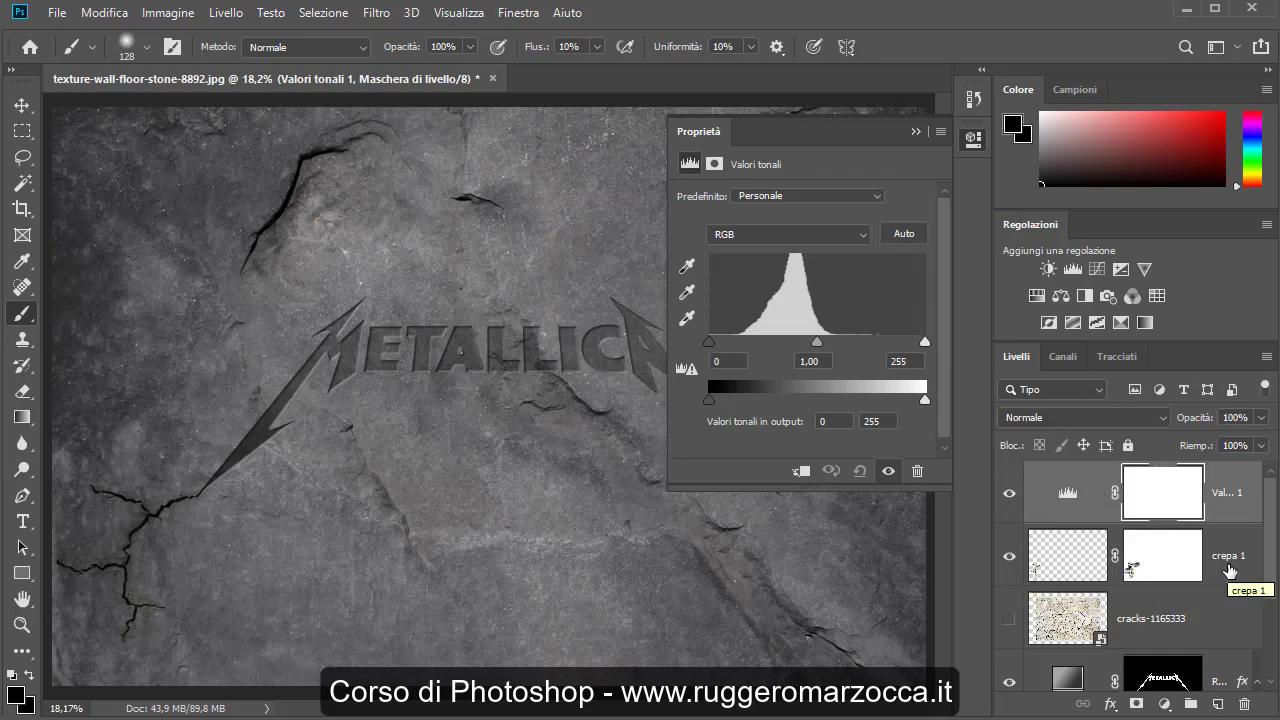
scroll(1230, 570, "down", 3)
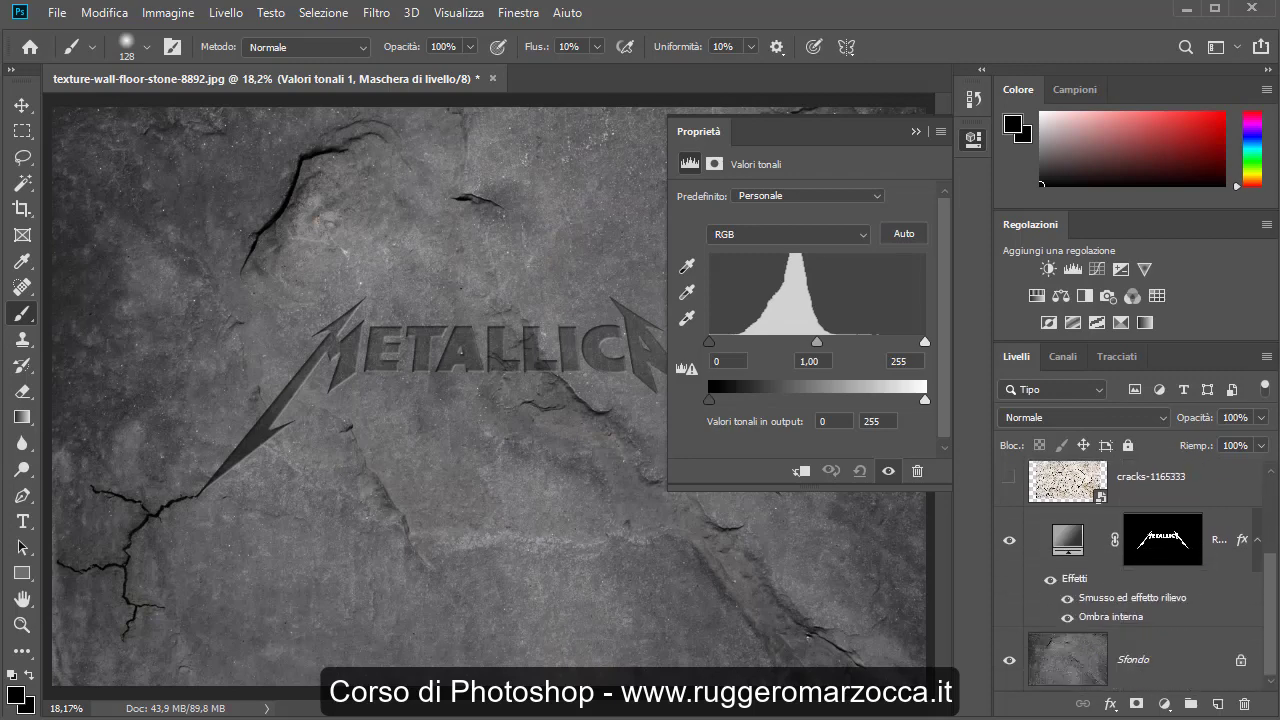
scroll(1130, 570, "up", 3)
scroll(1130, 570, "down", 3)
scroll(1130, 570, "up", 3)
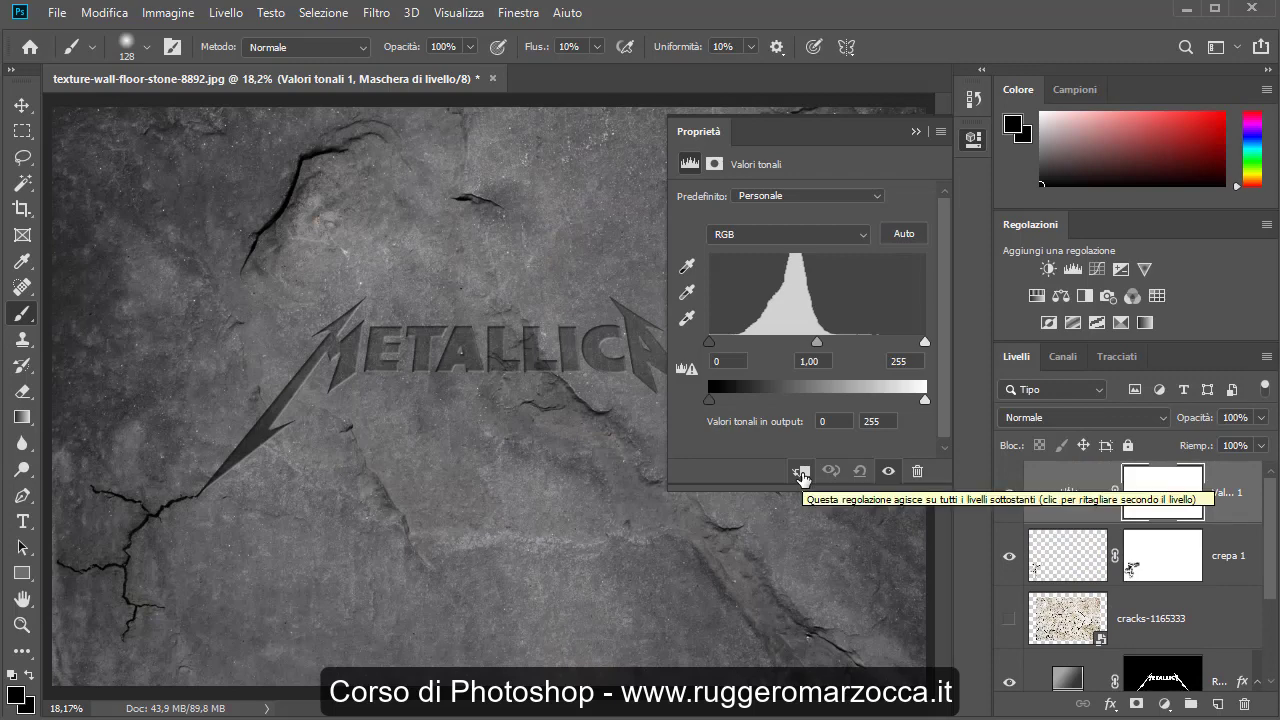
Clip Valori tonali 1 to crepa 1 via the Layer menu, then select crepa 1
left_click(232, 14)
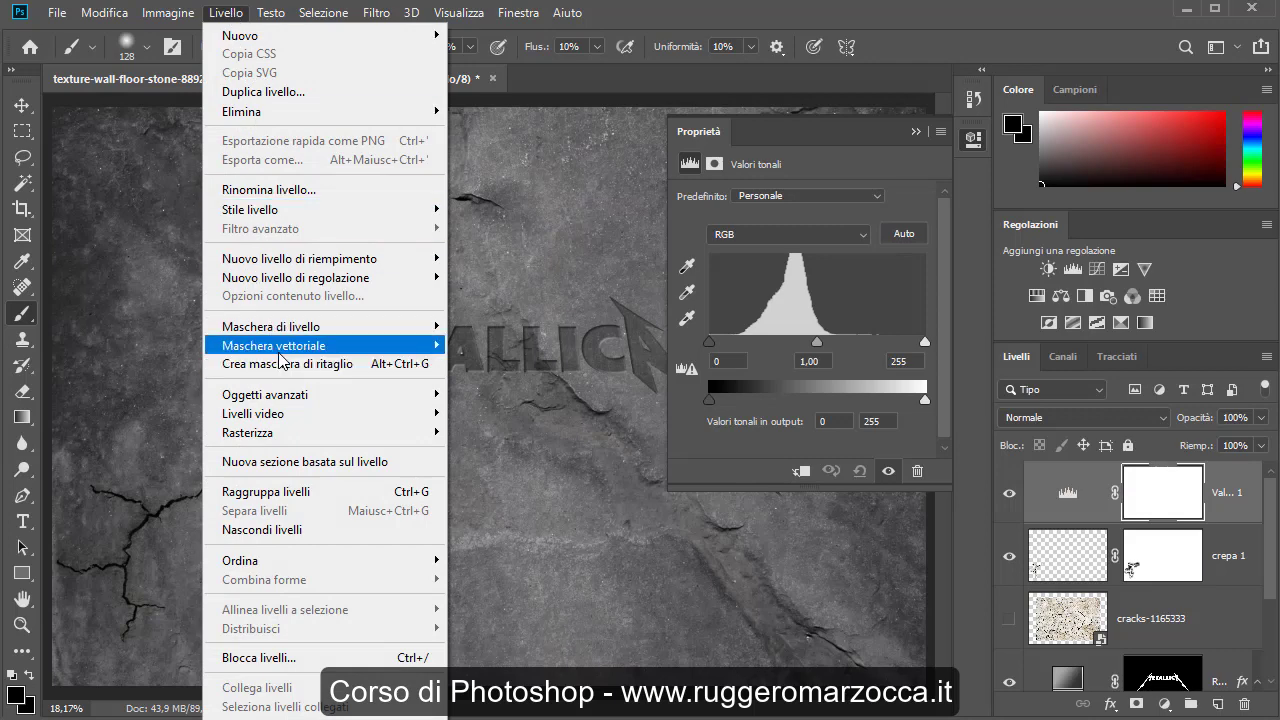
left_click(311, 372)
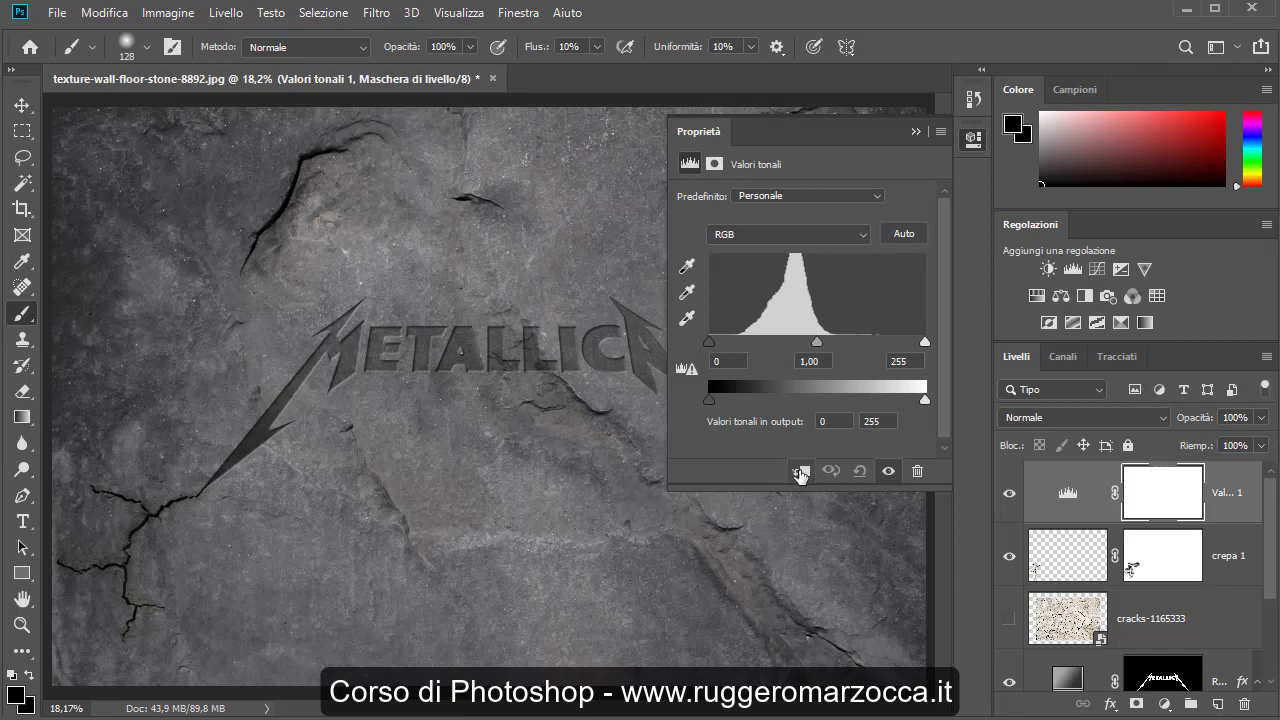
left_click(800, 471)
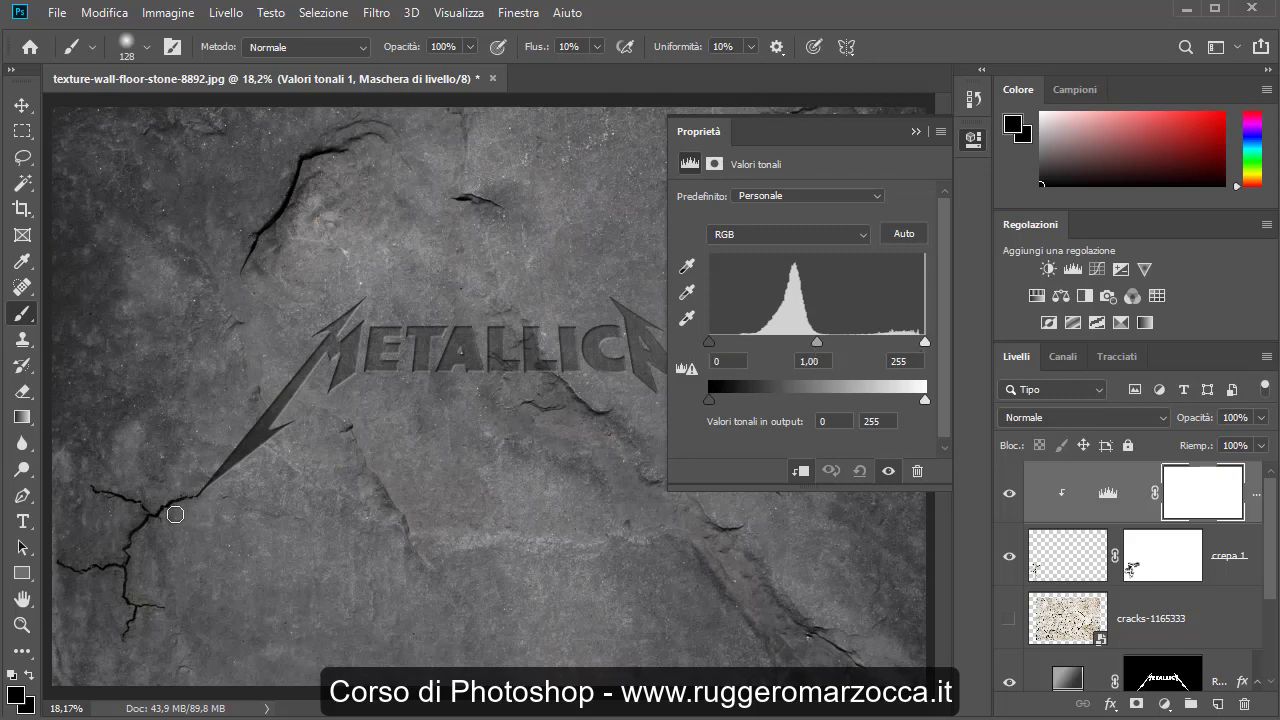
left_click(686, 292)
left_click(1050, 564)
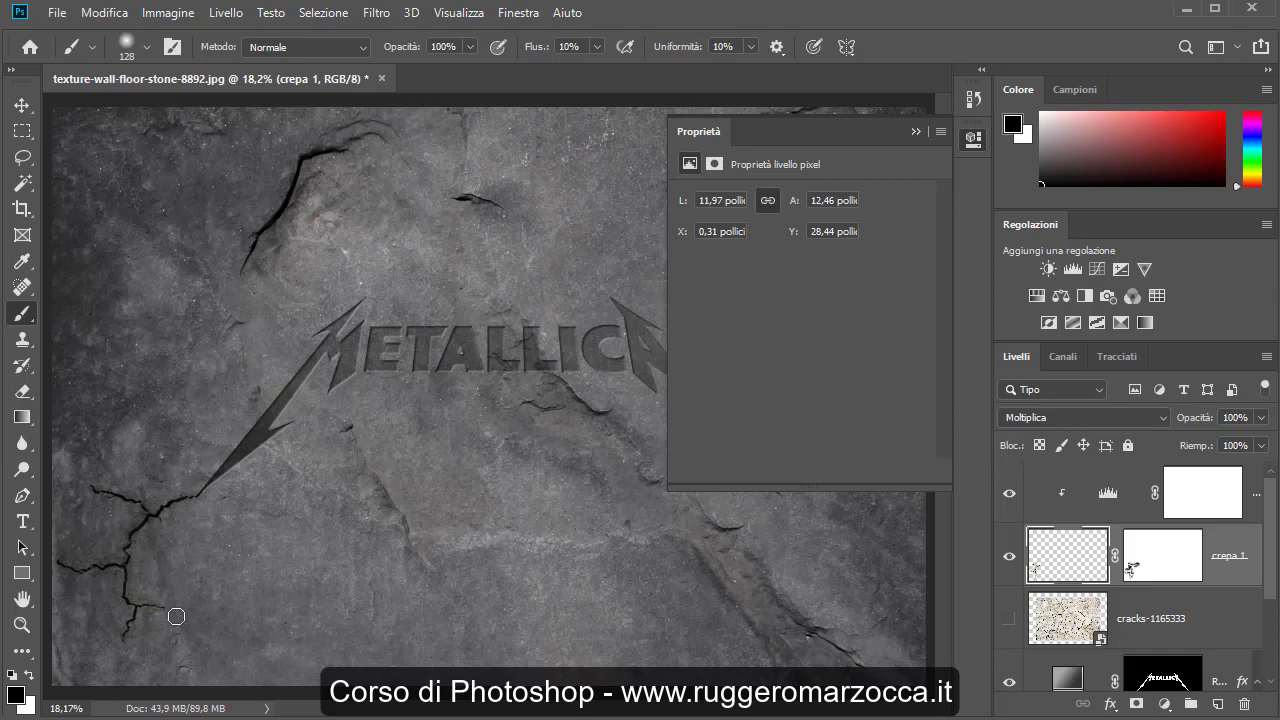
Compare crepa 1's blending between Normale and Moltiplica
left_click(1155, 413)
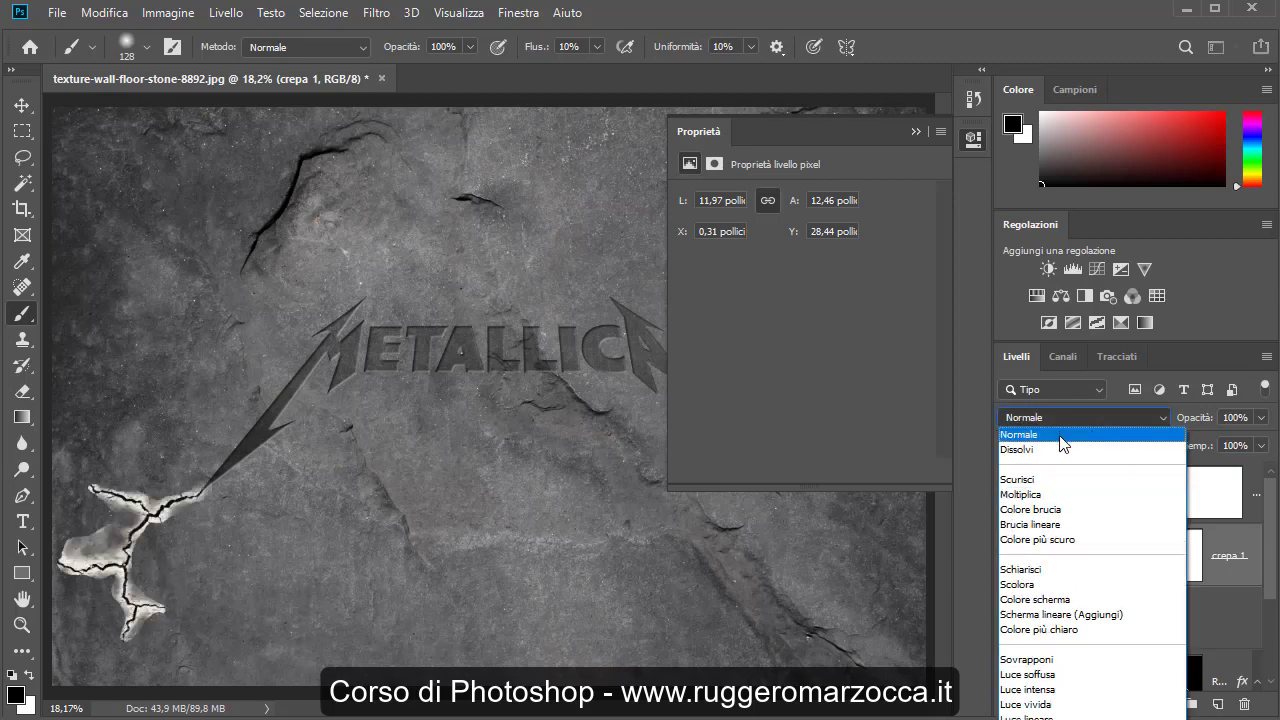
left_click(1060, 435)
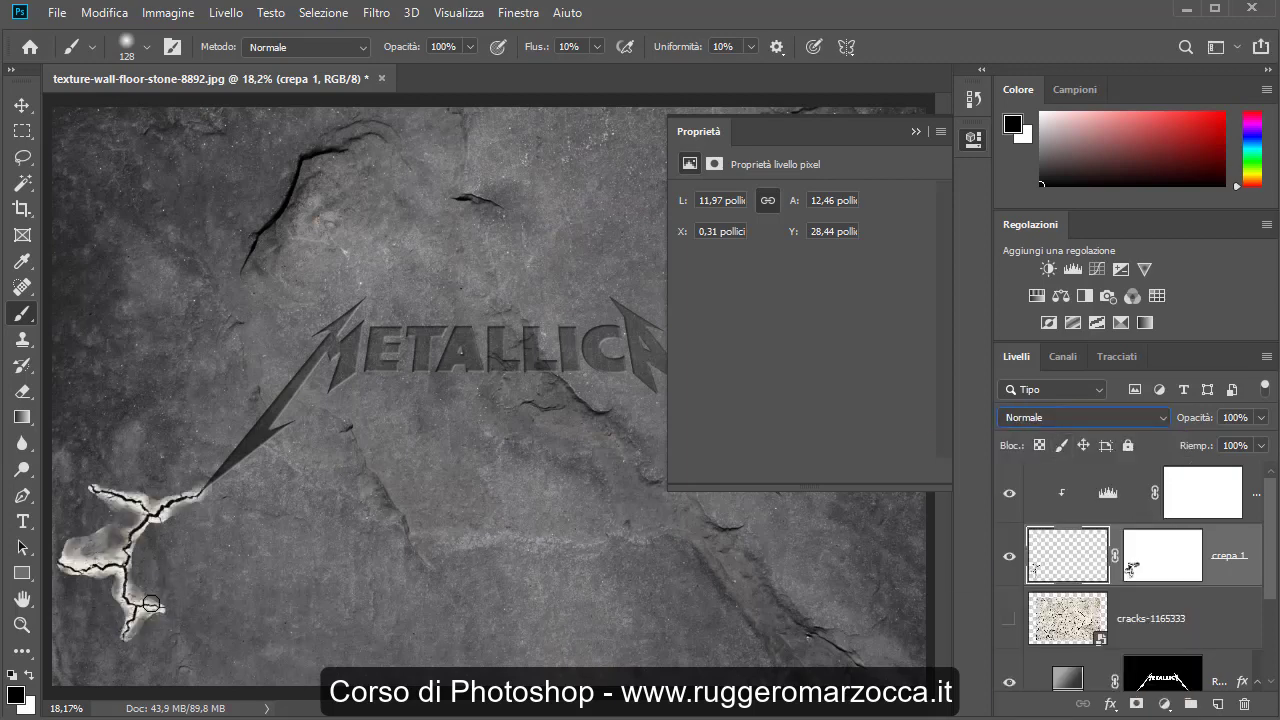
left_click(1072, 418)
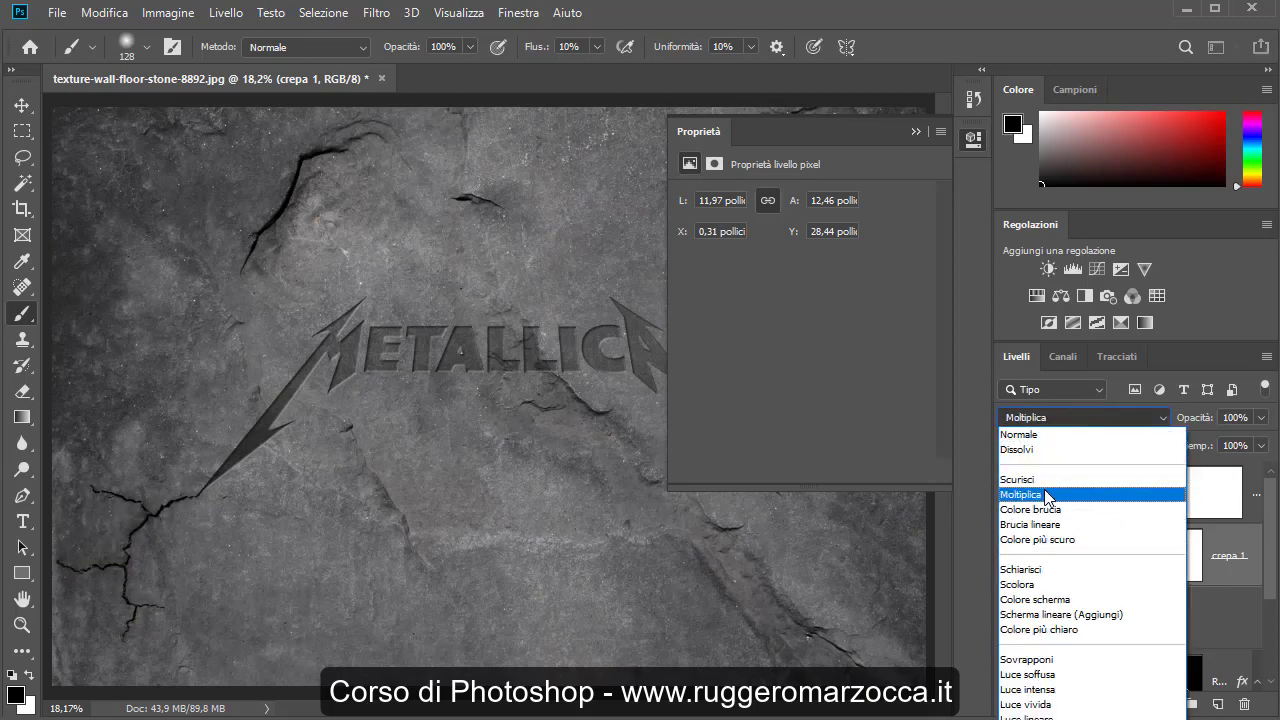
left_click(1045, 494)
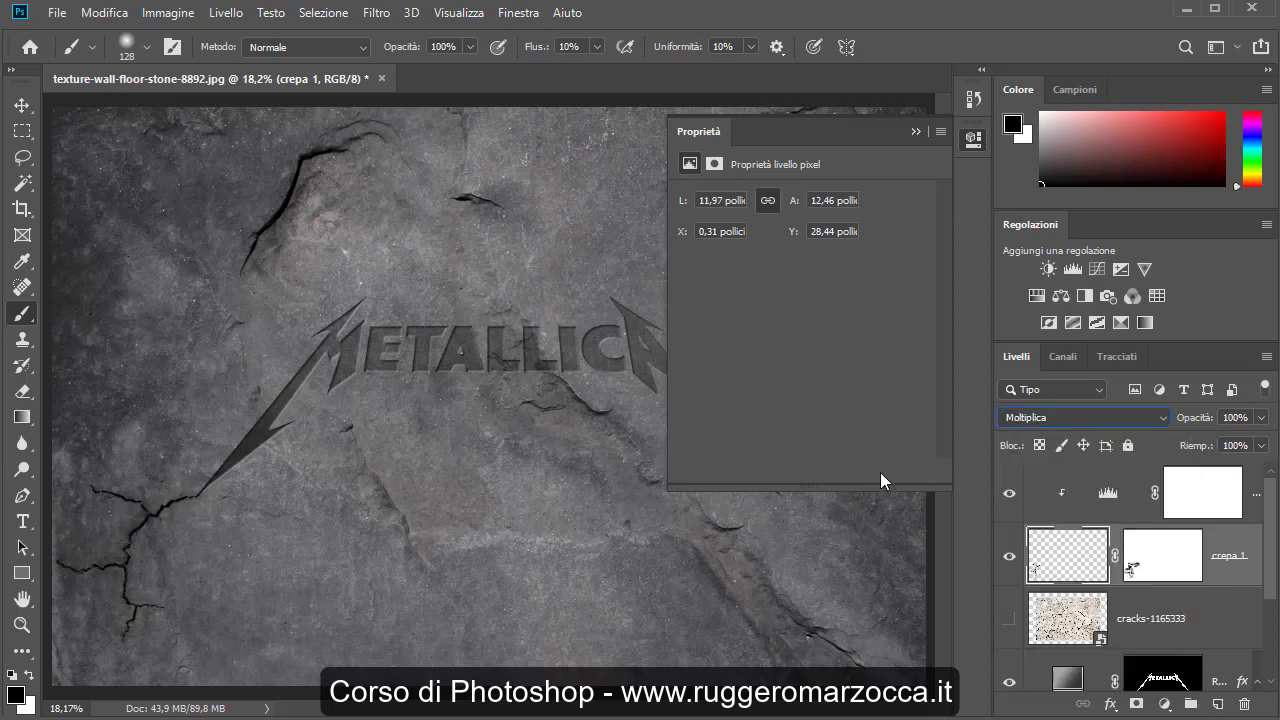
left_click(1080, 418)
left_click(1040, 435)
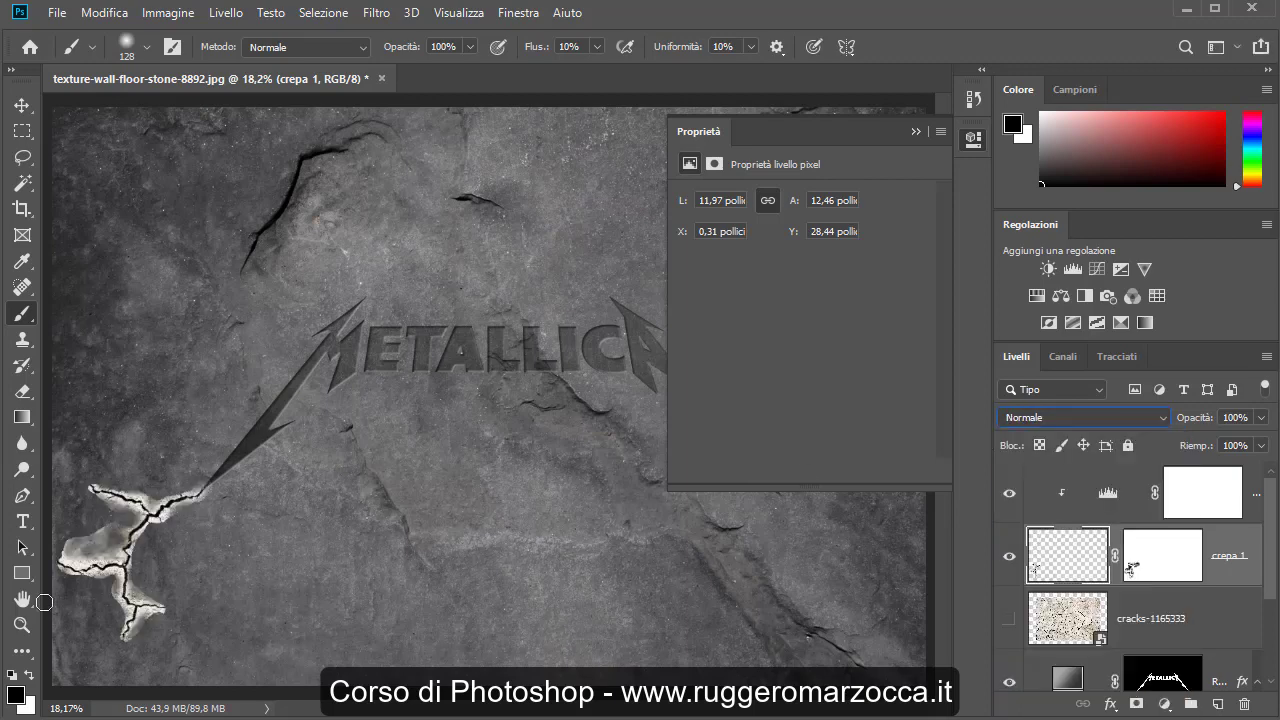
Touch up the crack area, return crepa 1 to Moltiplica, and select the Levels layer
mouse_move(120, 533)
left_mouse_down()
mouse_move(117, 522)
mouse_move(150, 573)
mouse_move(100, 606)
mouse_move(114, 514)
mouse_move(127, 522)
mouse_move(116, 532)
left_mouse_up()
left_click(1054, 424)
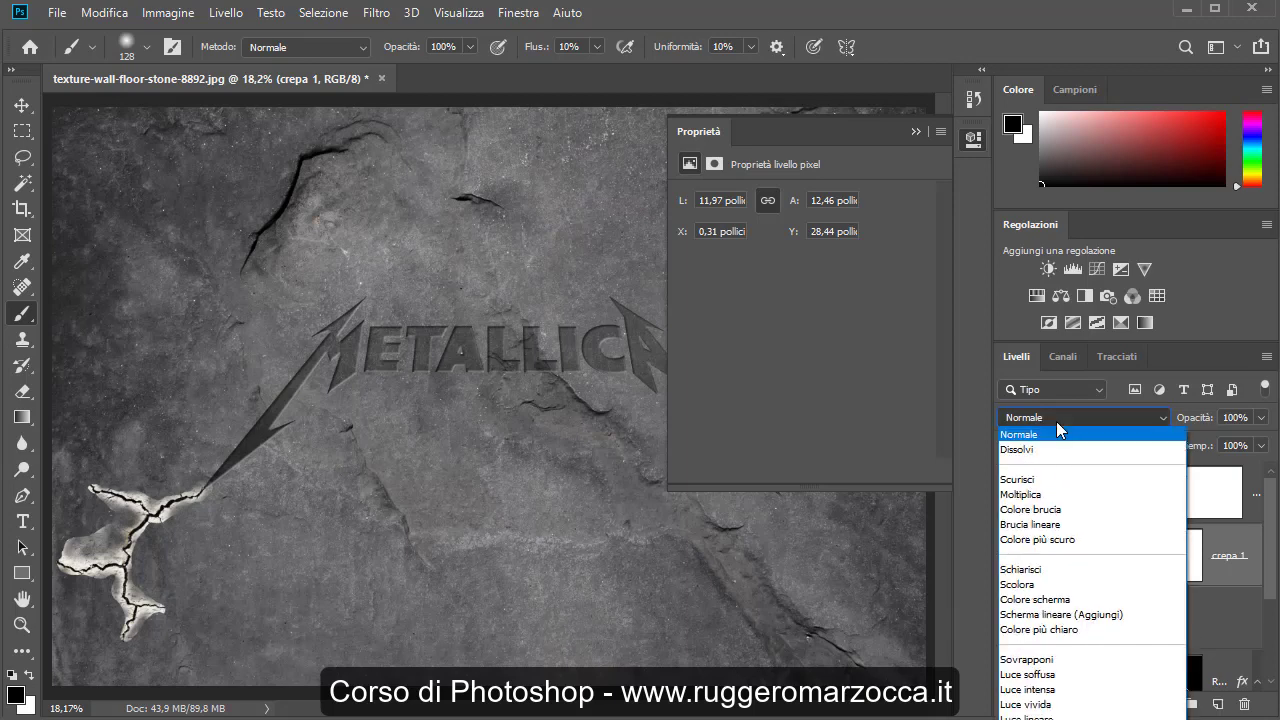
left_click(1042, 491)
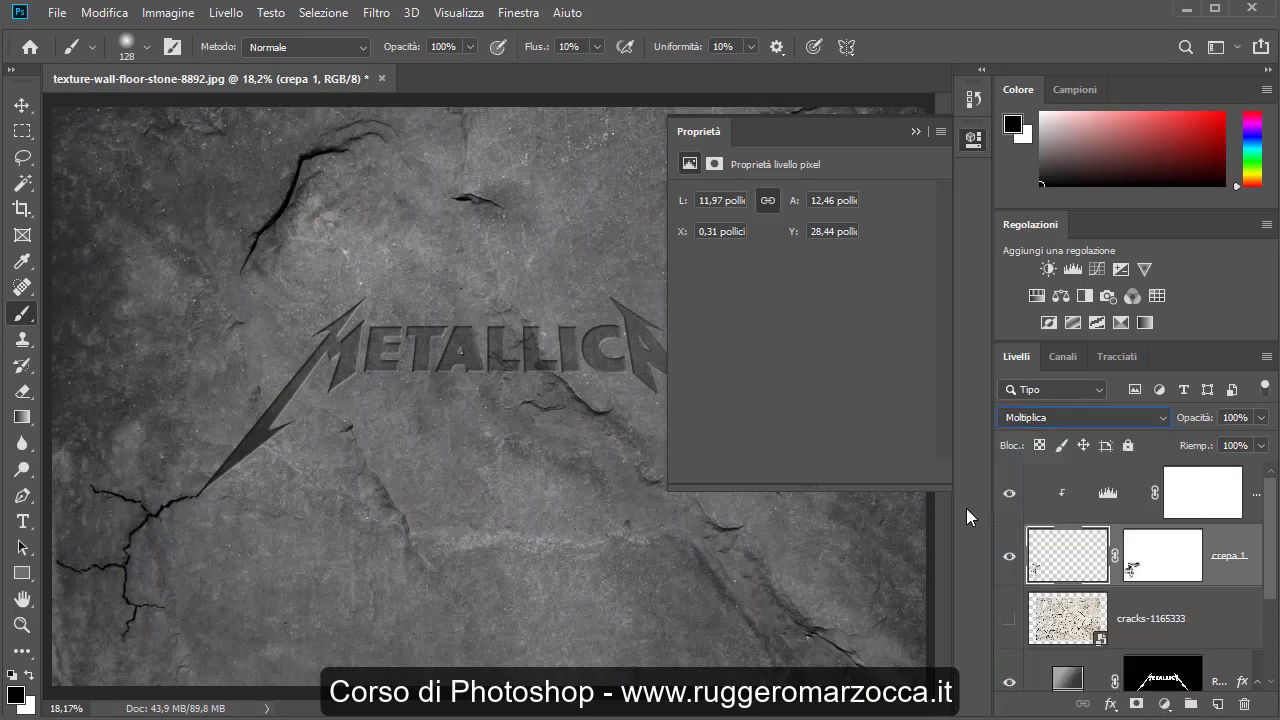
left_click(1105, 497)
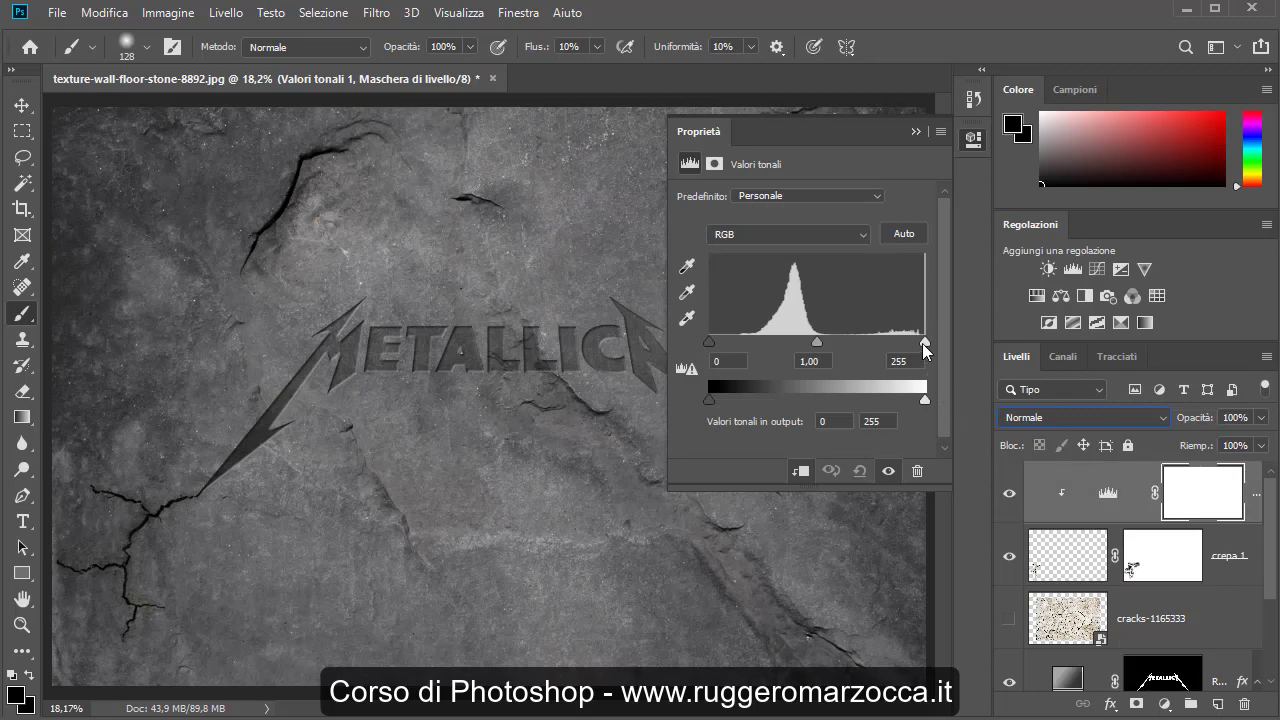
Adjust the Levels white input, trying values around 240 and 223
left_click_drag(922, 343, 881, 340)
mouse_move(879, 342)
left_mouse_down()
mouse_move(936, 349)
mouse_move(828, 340)
left_mouse_up()
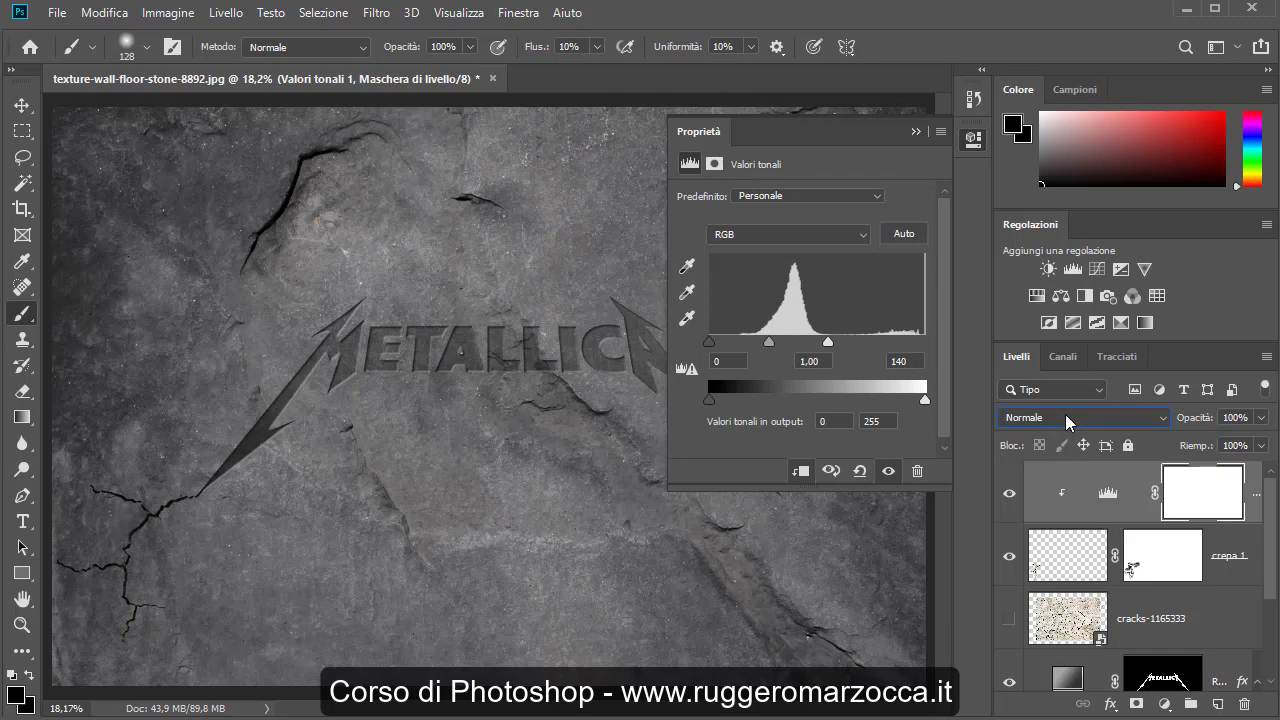
left_click_drag(828, 342, 898, 344)
Compare the crack with Levels hidden and shown, settling the white input at 229
left_click(1011, 494)
left_click(1011, 494)
left_click(1012, 496)
left_click_drag(899, 342, 903, 342)
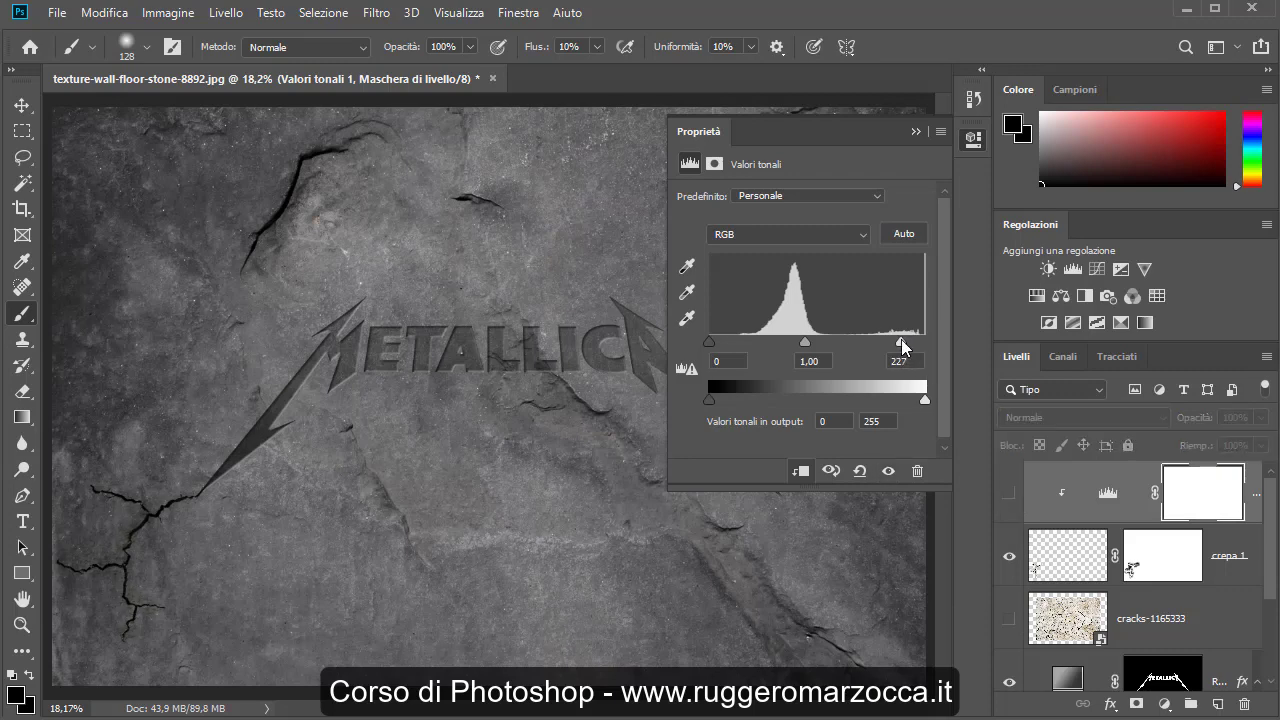
left_click(1011, 494)
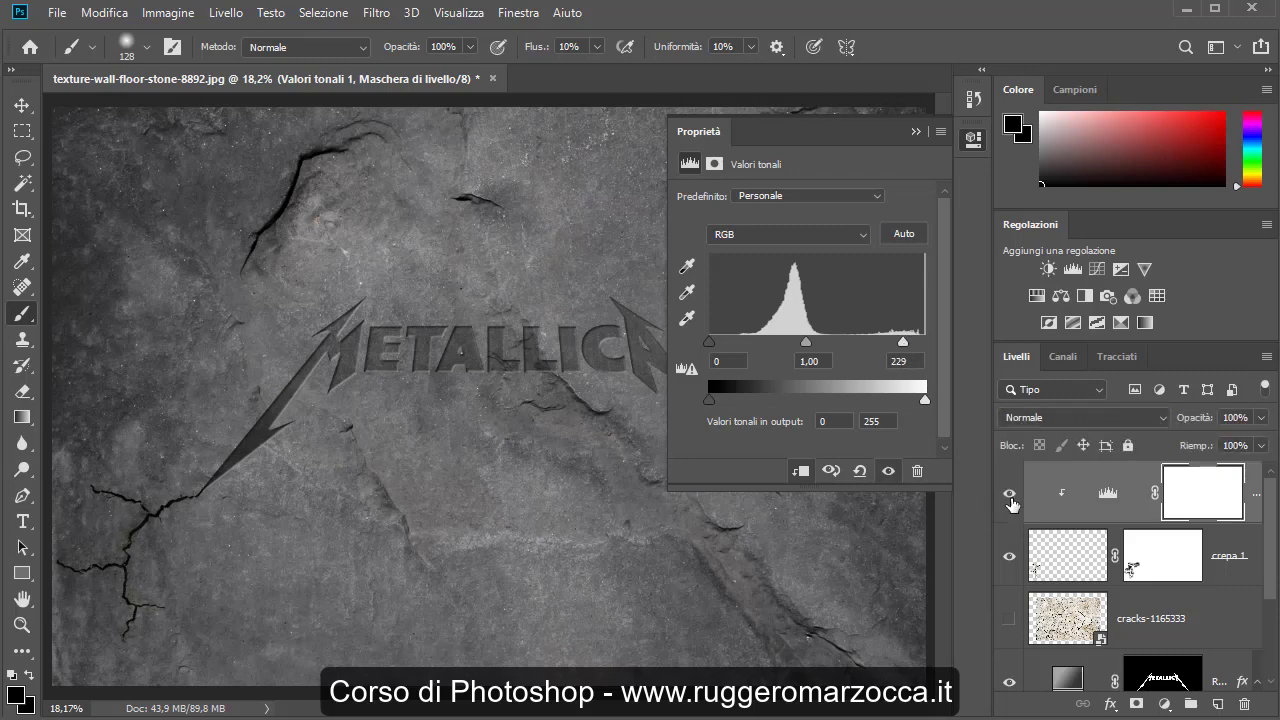
left_click(1010, 496)
Collapse the Levels properties and briefly toggle the cracks-1165333 texture layer
left_click(975, 140)
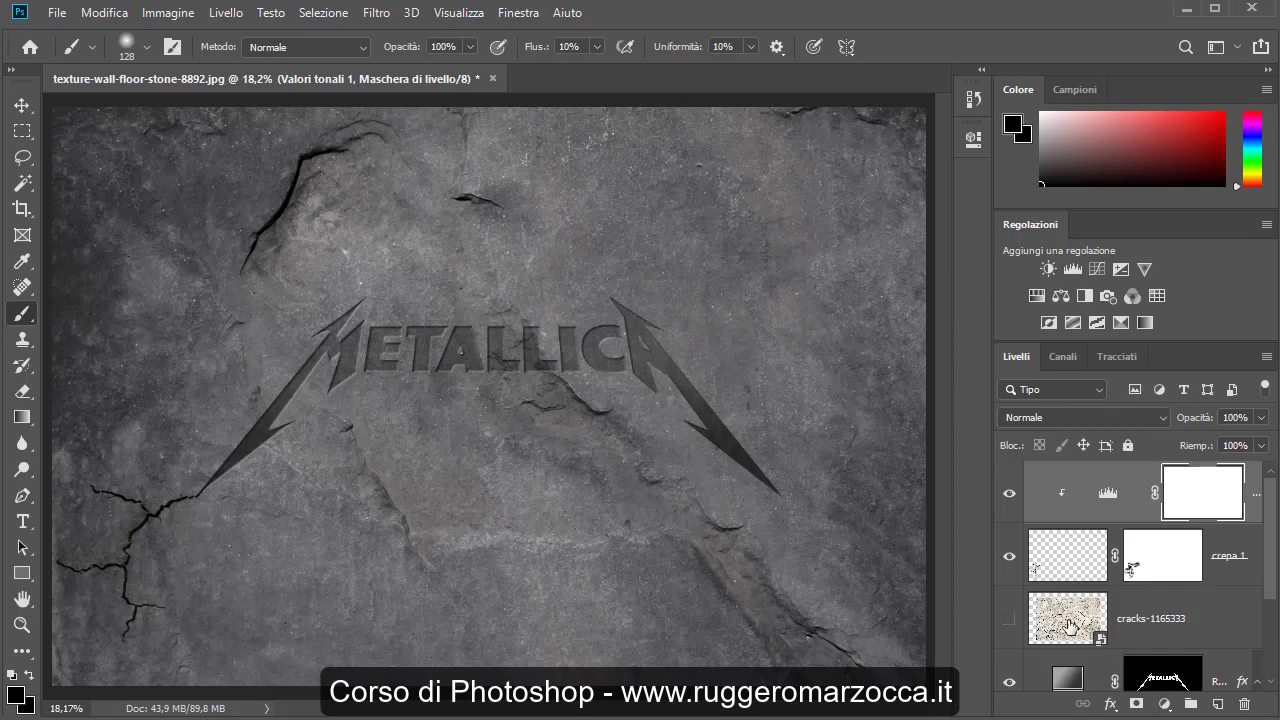
left_click(1008, 619)
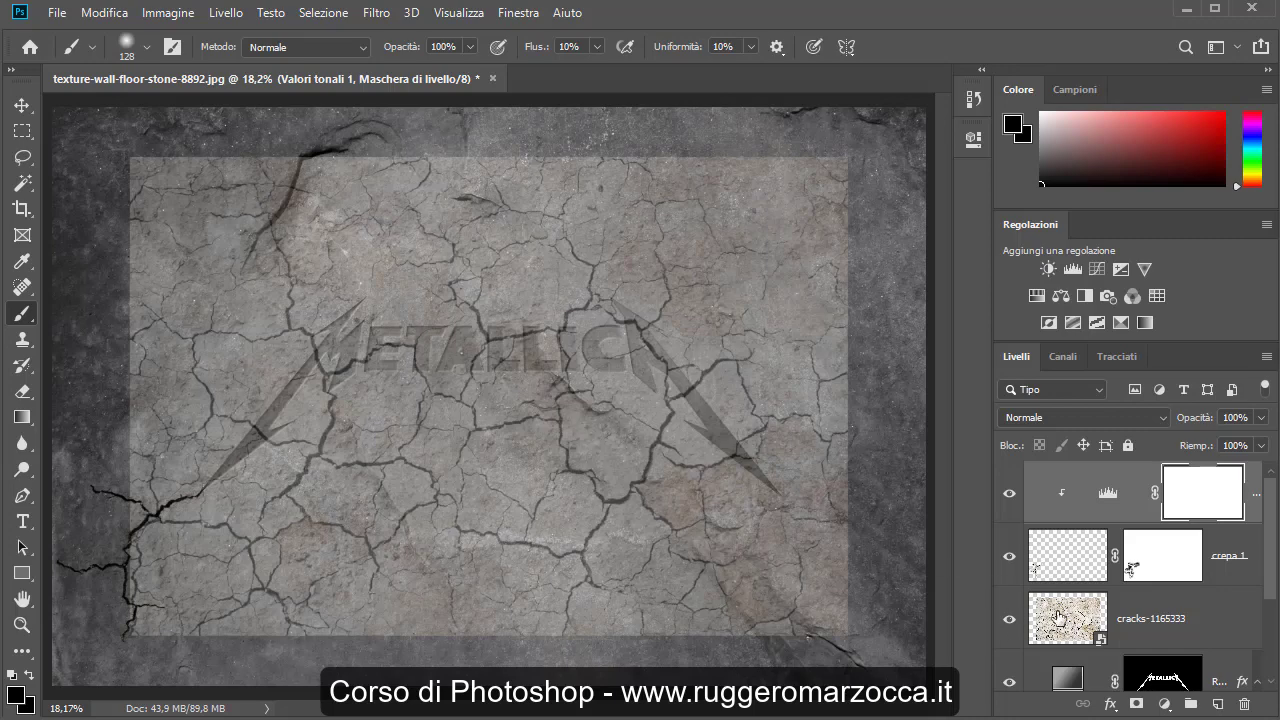
left_click(1008, 619)
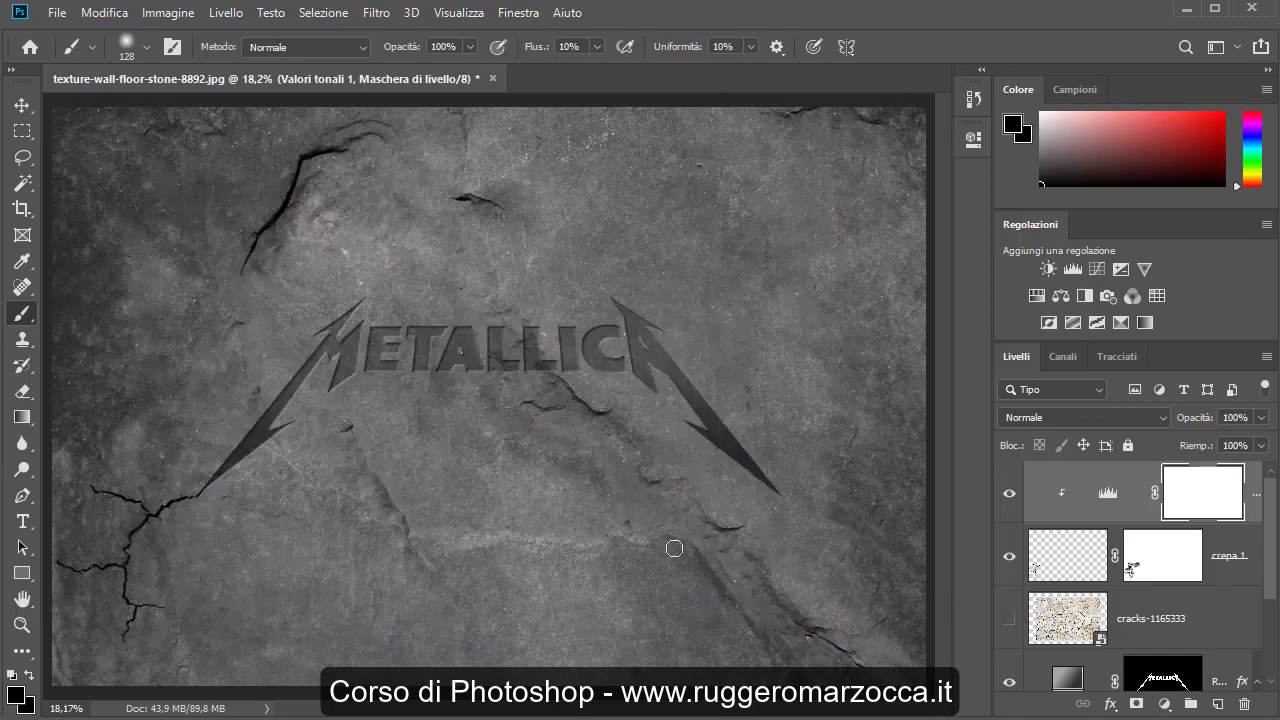